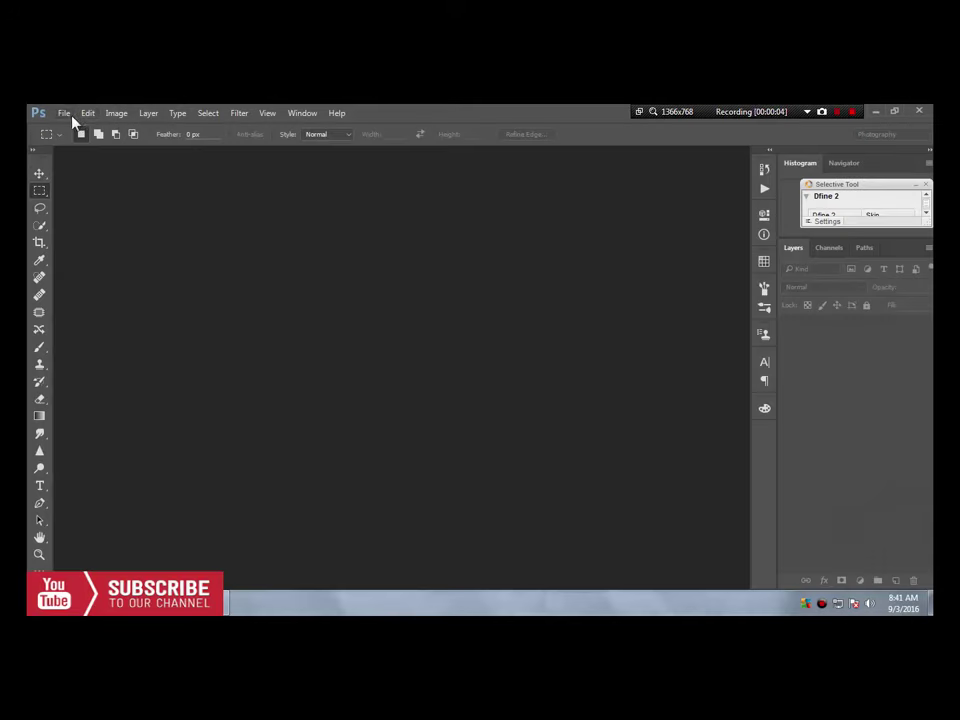
Open IMG_5583.JPG from the Desktop folder as a new document
click(70, 115)
click(80, 139)
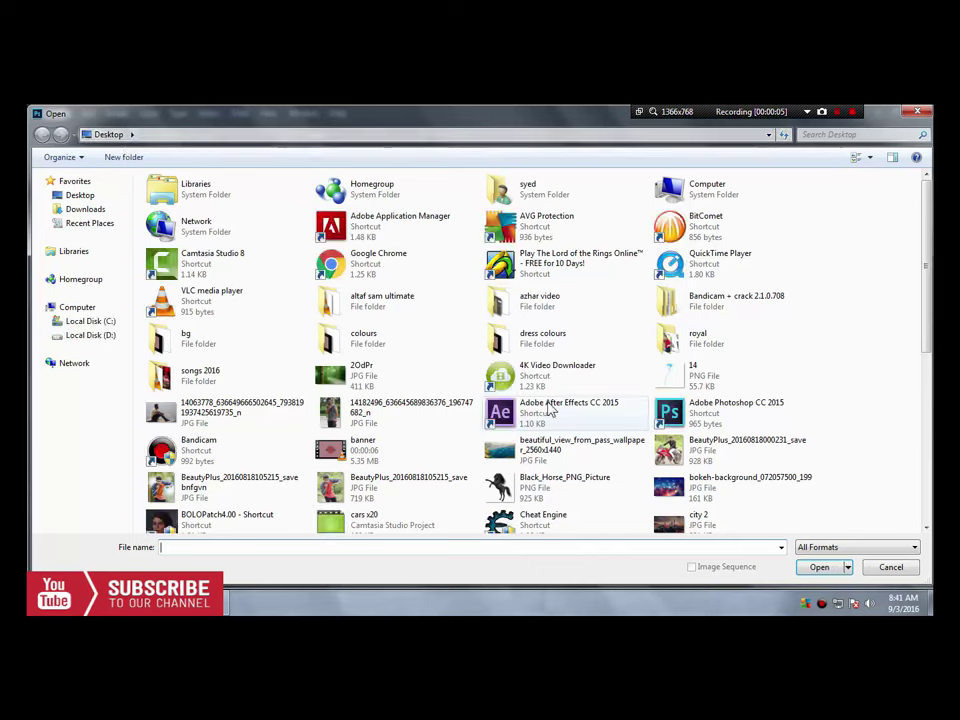
drag(924, 272, 930, 340)
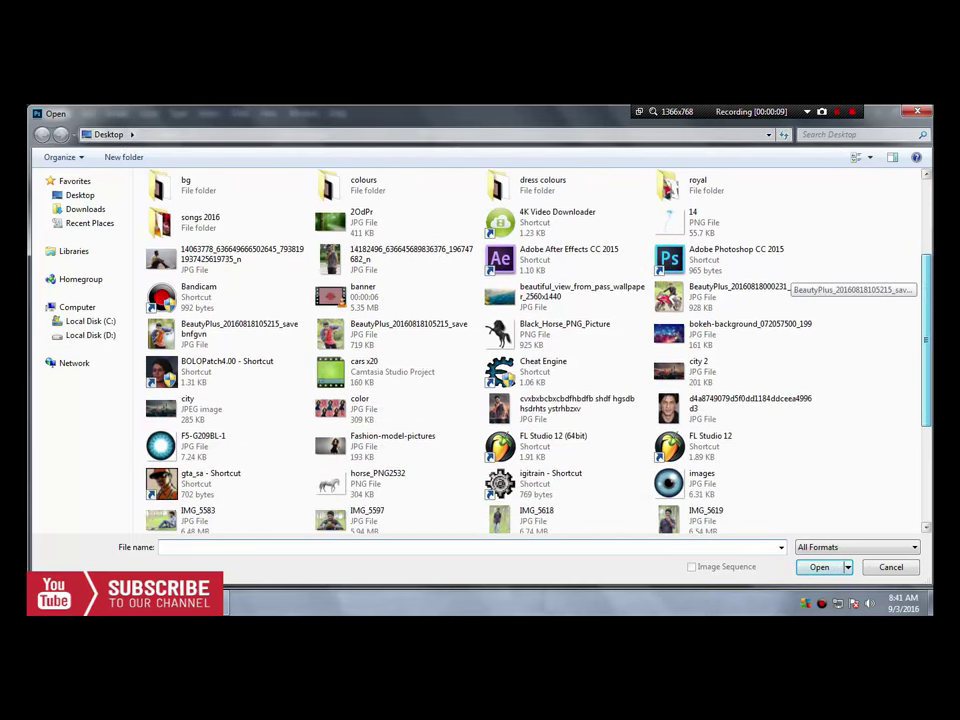
scroll(790, 268, down, 2)
scroll(790, 268, down, 1)
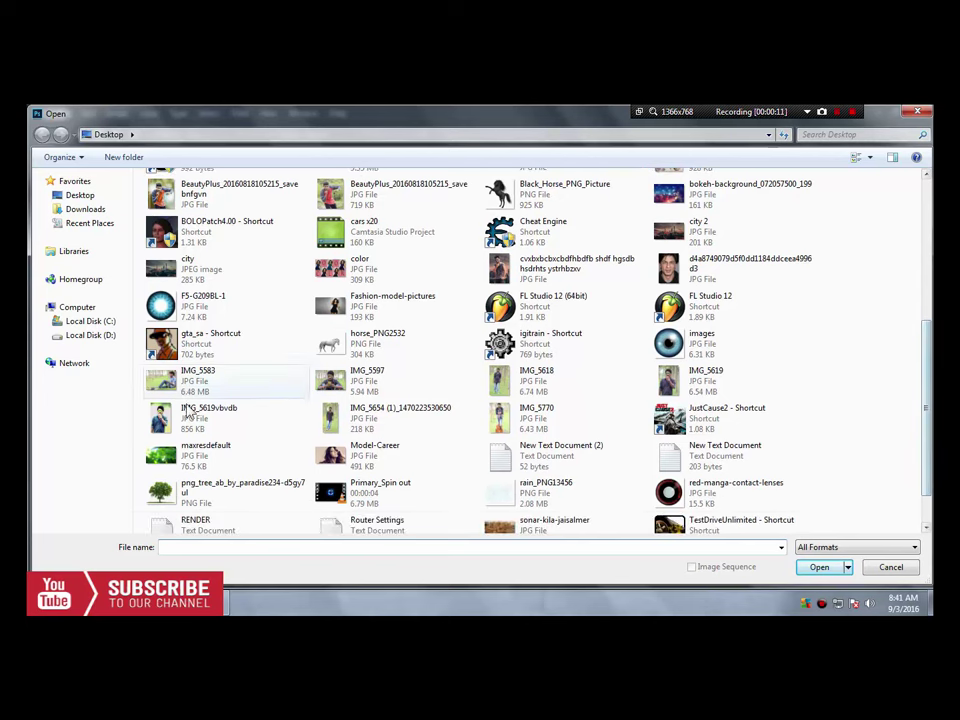
click(197, 390)
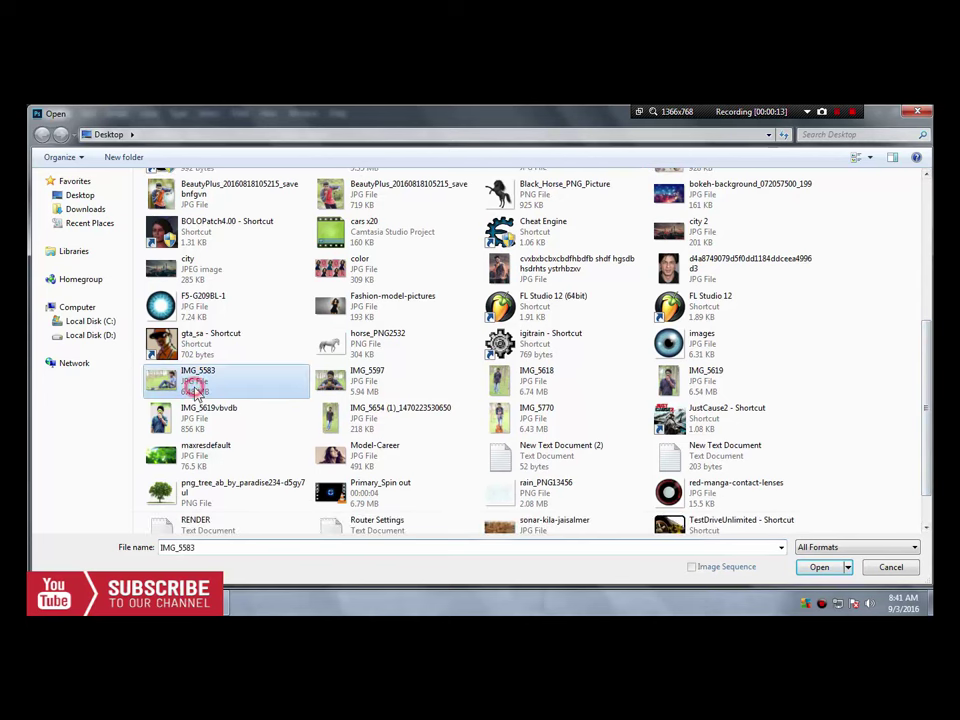
click(819, 567)
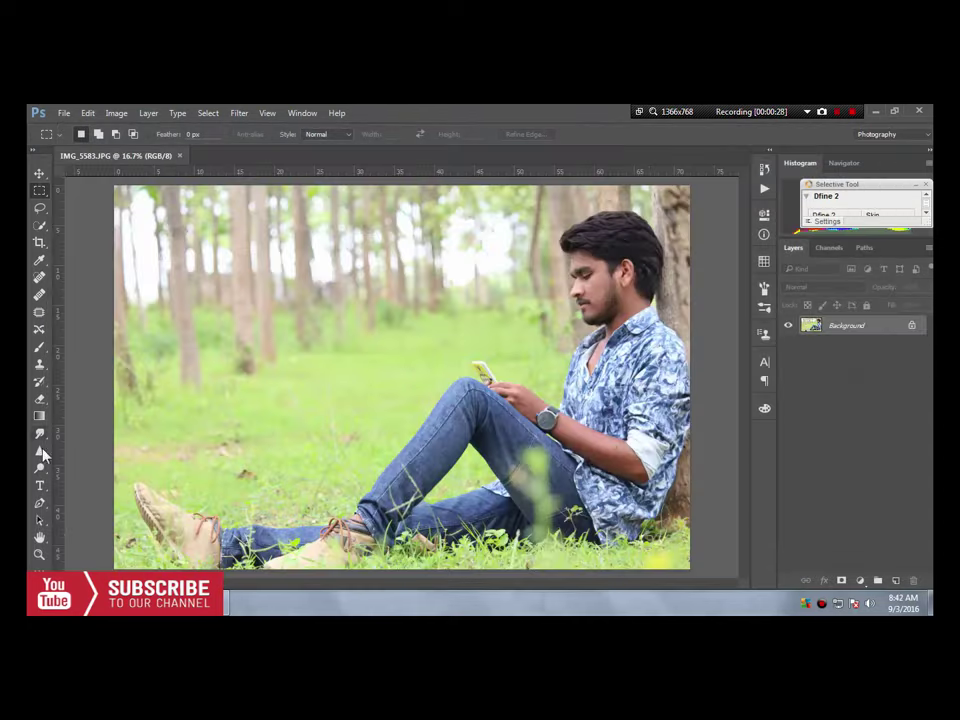
Zoom in on the man's left shoe tip to 66.7%
click(39, 554)
click(140, 530)
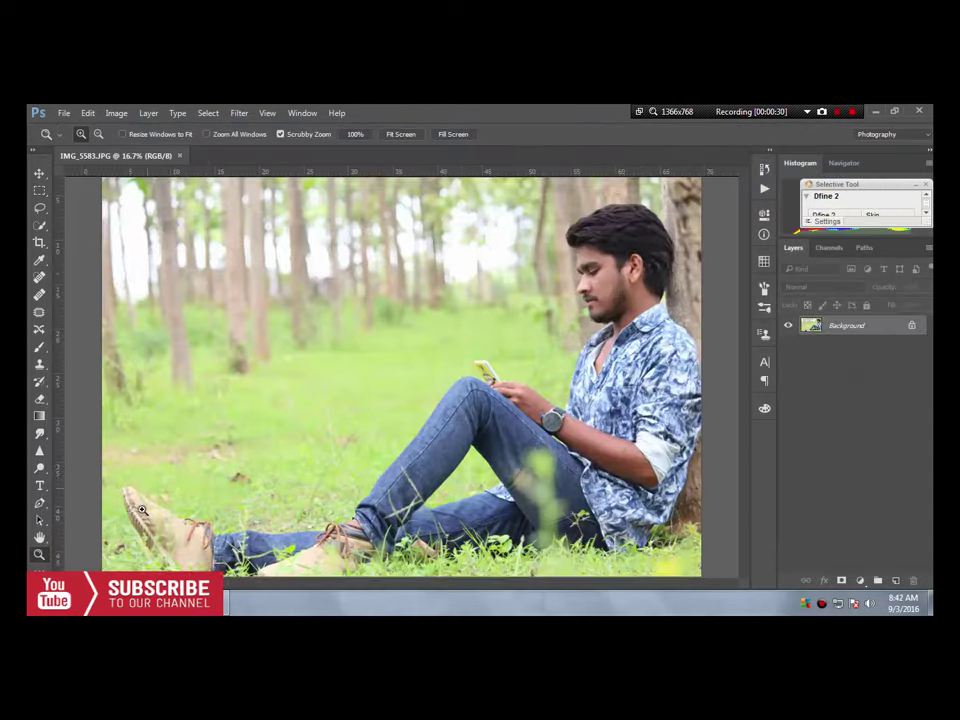
click(143, 507)
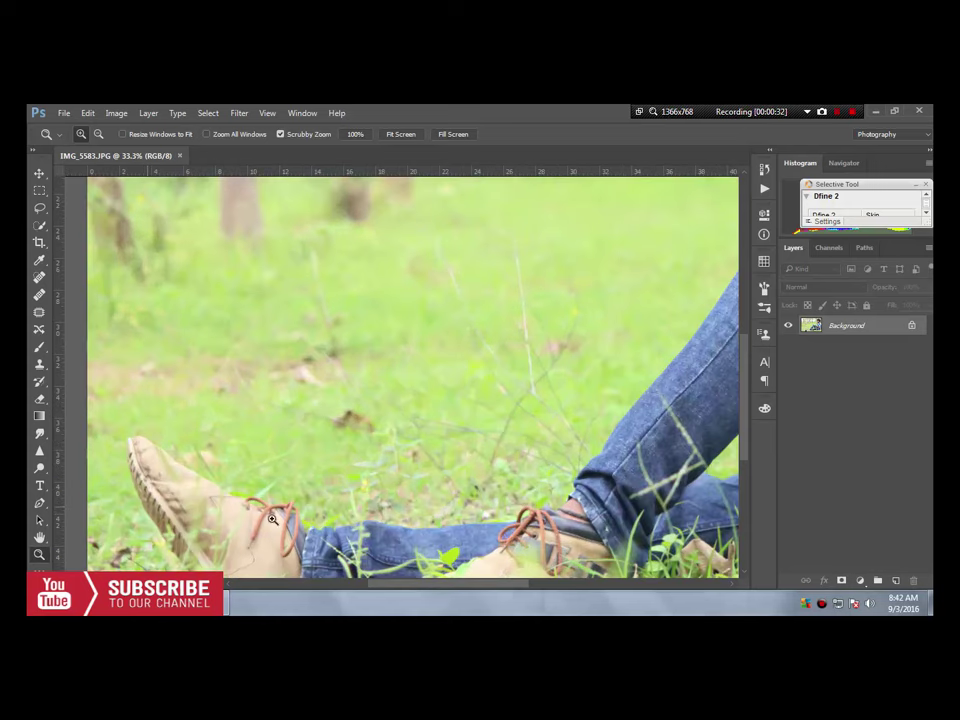
drag(743, 401, 743, 428)
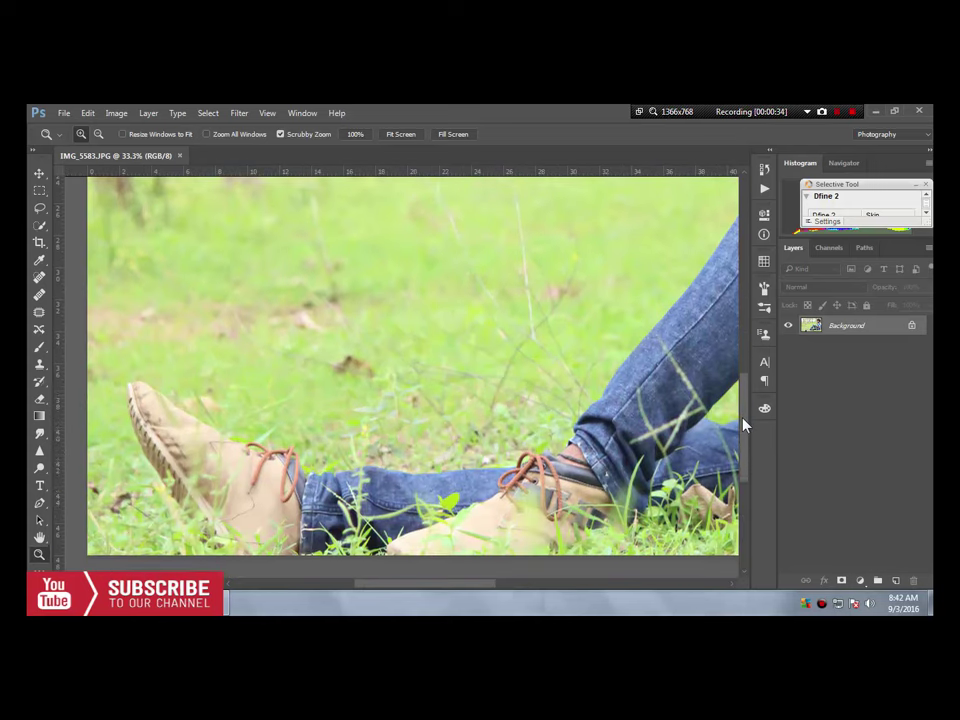
click(41, 503)
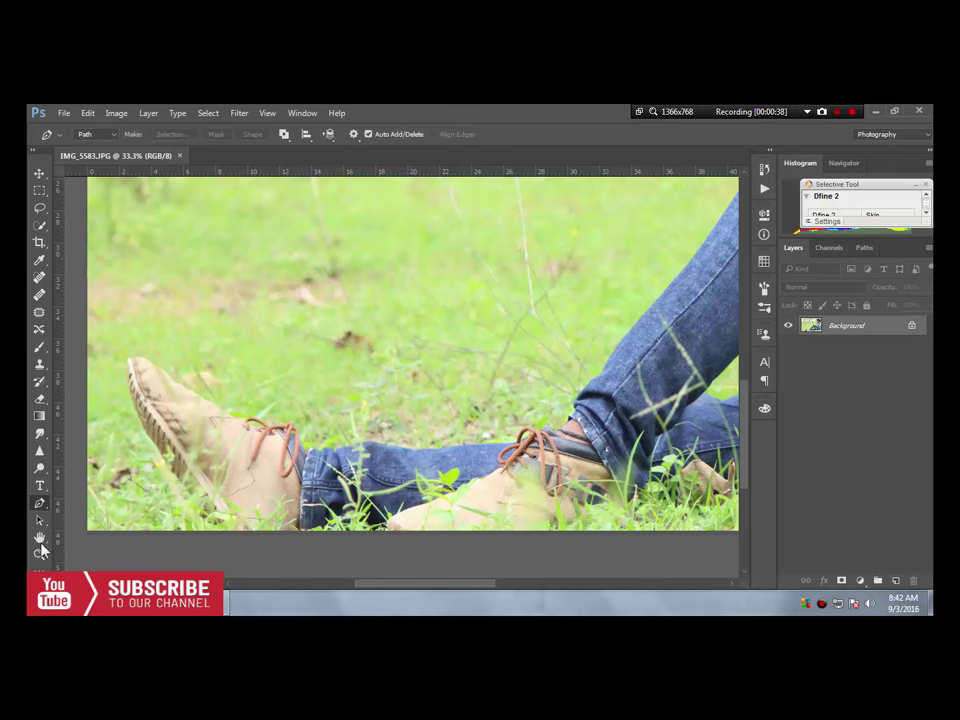
click(40, 553)
click(147, 415)
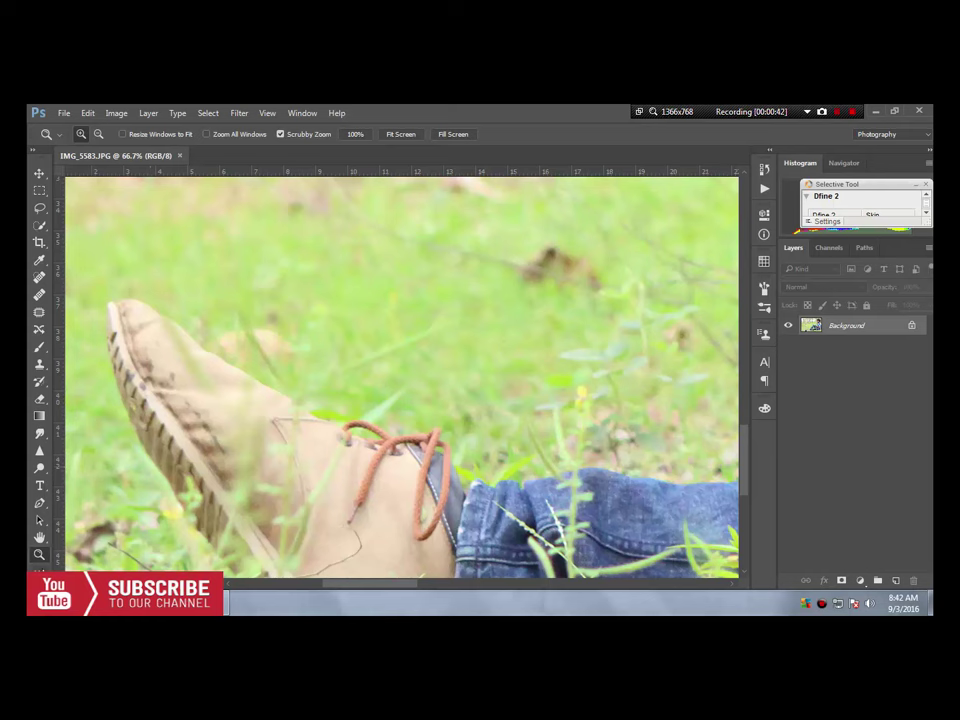
click(42, 505)
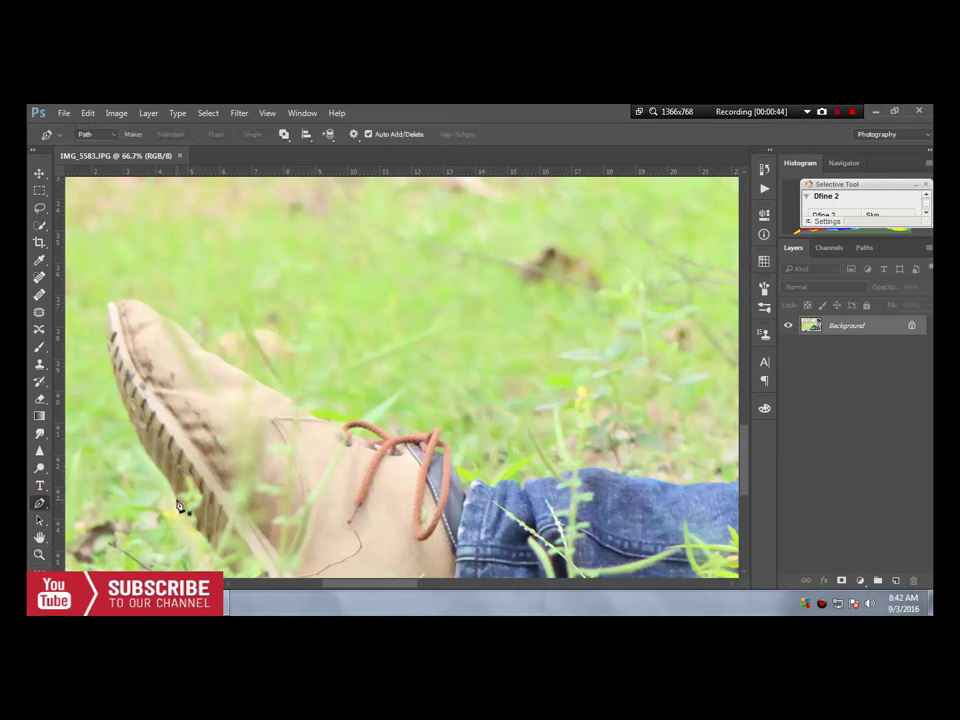
Place curved Pen path points from beside the sole around the shoe tip and top
click(177, 502)
mouse_move(107, 304)
mouse_down()
mouse_move(133, 270)
mouse_move(130, 254)
mouse_up()
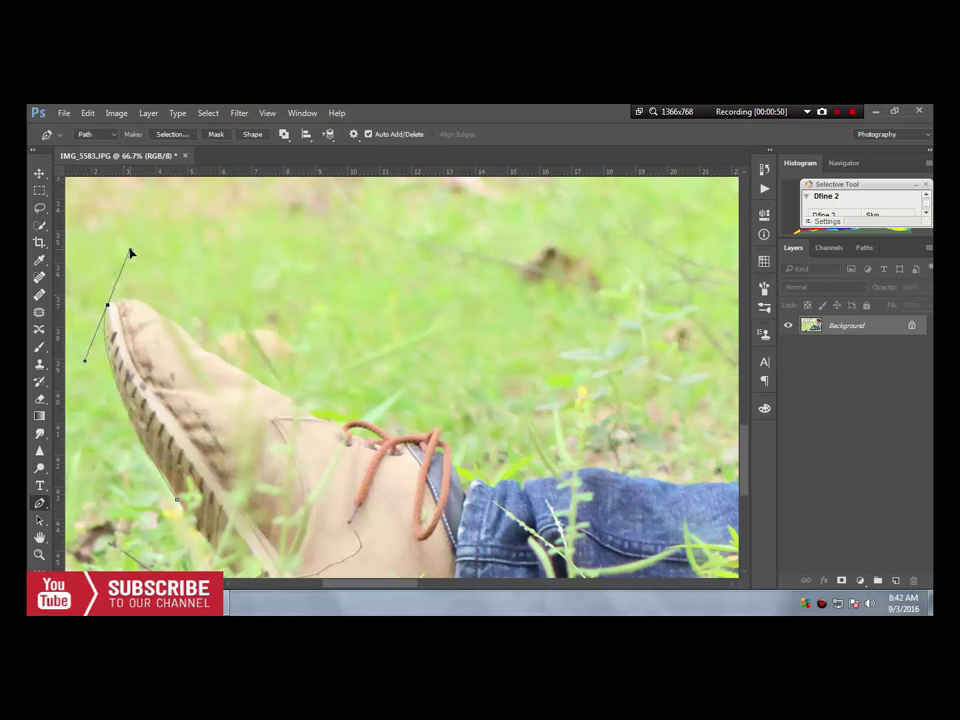
alt+click(108, 305)
drag(172, 342, 186, 349)
alt+click(166, 319)
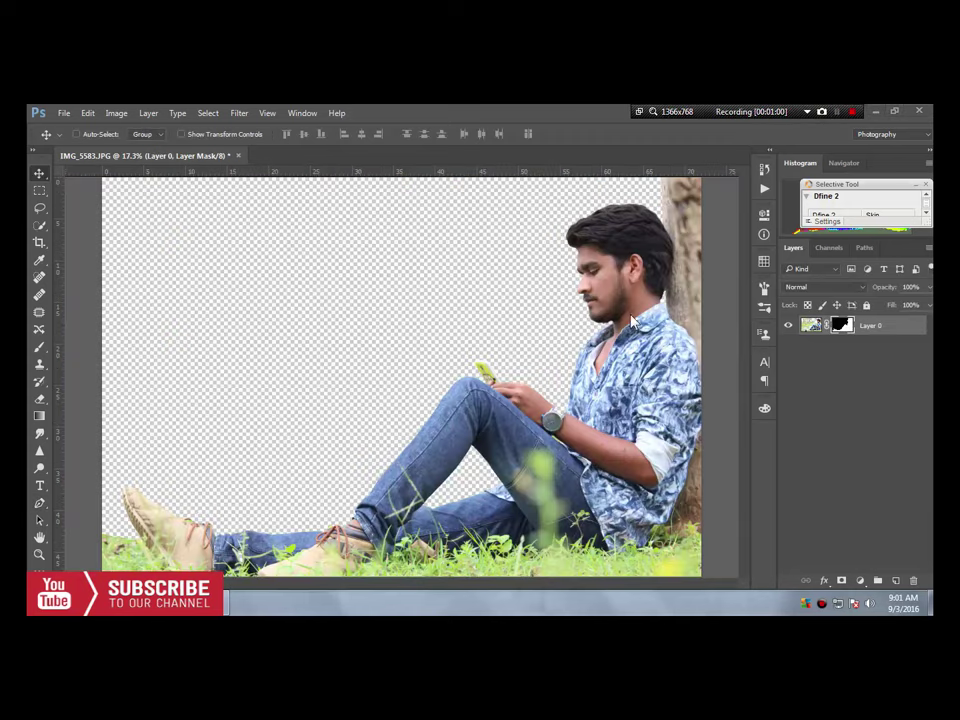
Create a white 1920×1080 px, 72 ppi document Untitled-1, then return to IMG_5583
click(68, 114)
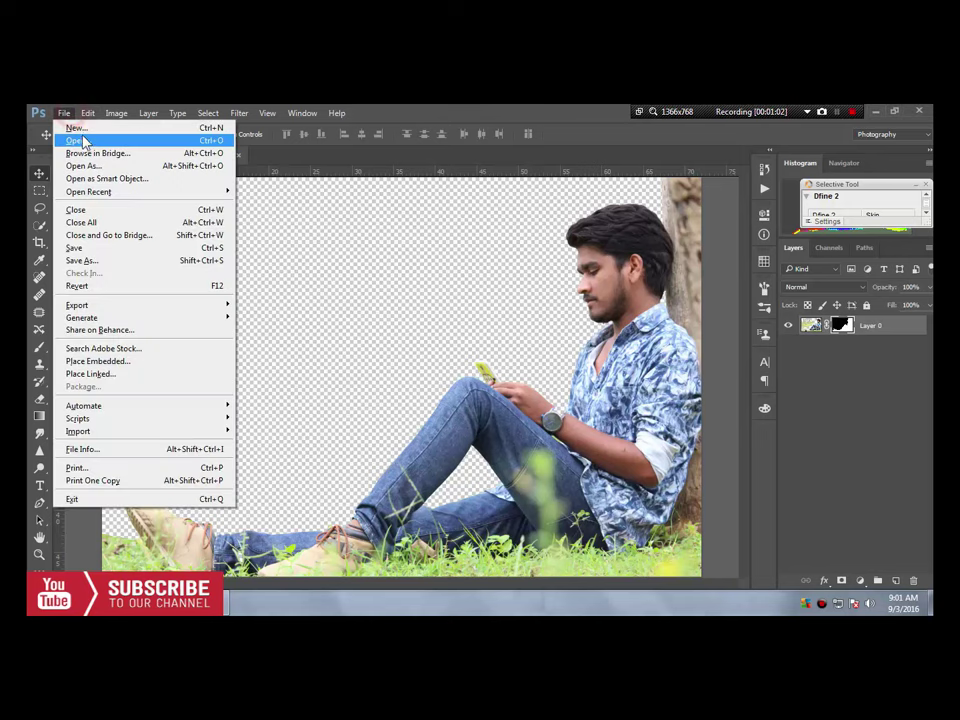
click(77, 129)
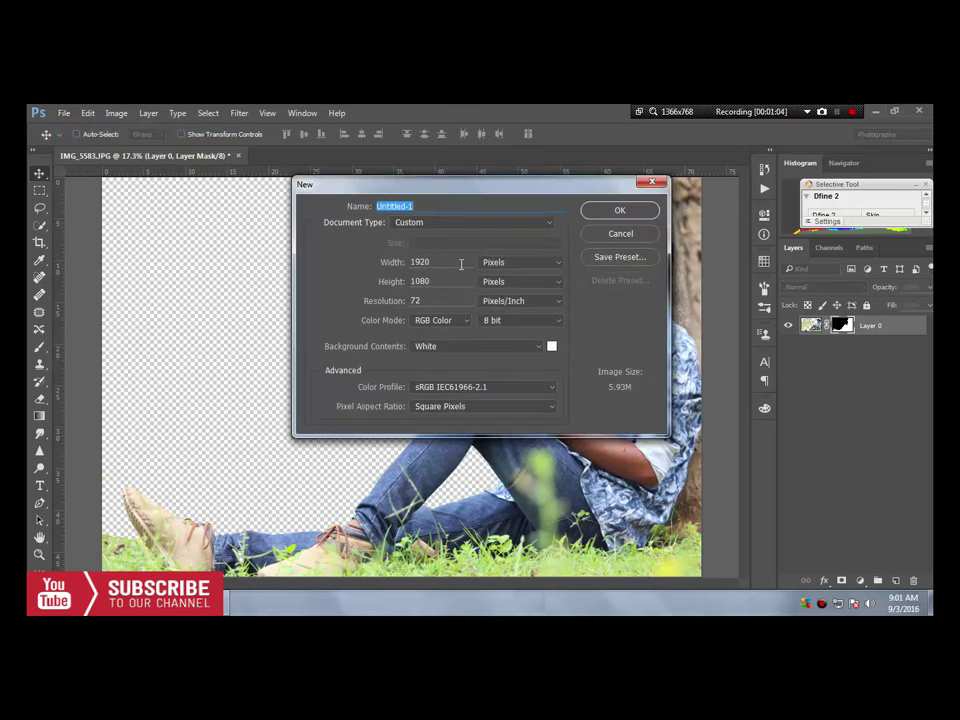
click(620, 210)
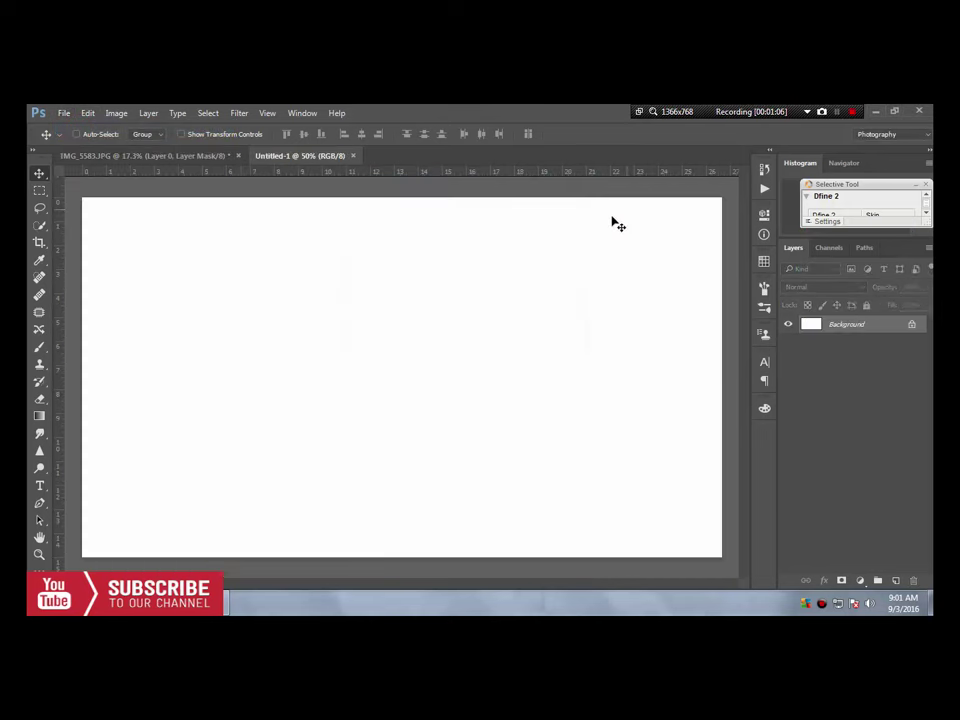
click(90, 157)
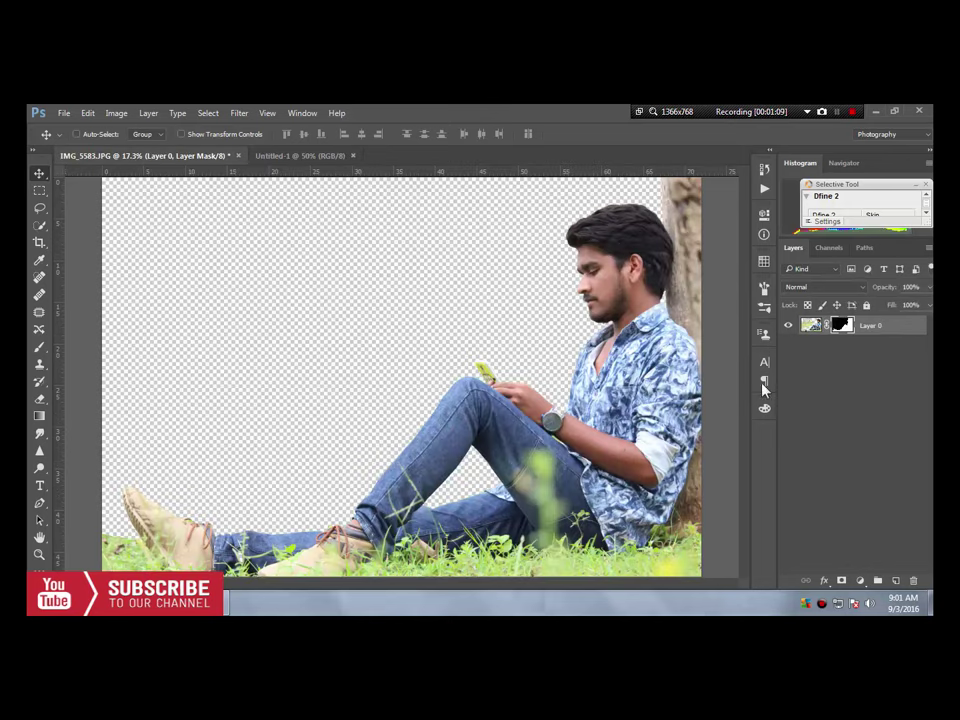
Drag the masked man into Untitled-1 as Layer 1 and move him down, keeping him upright
drag(655, 370, 333, 165)
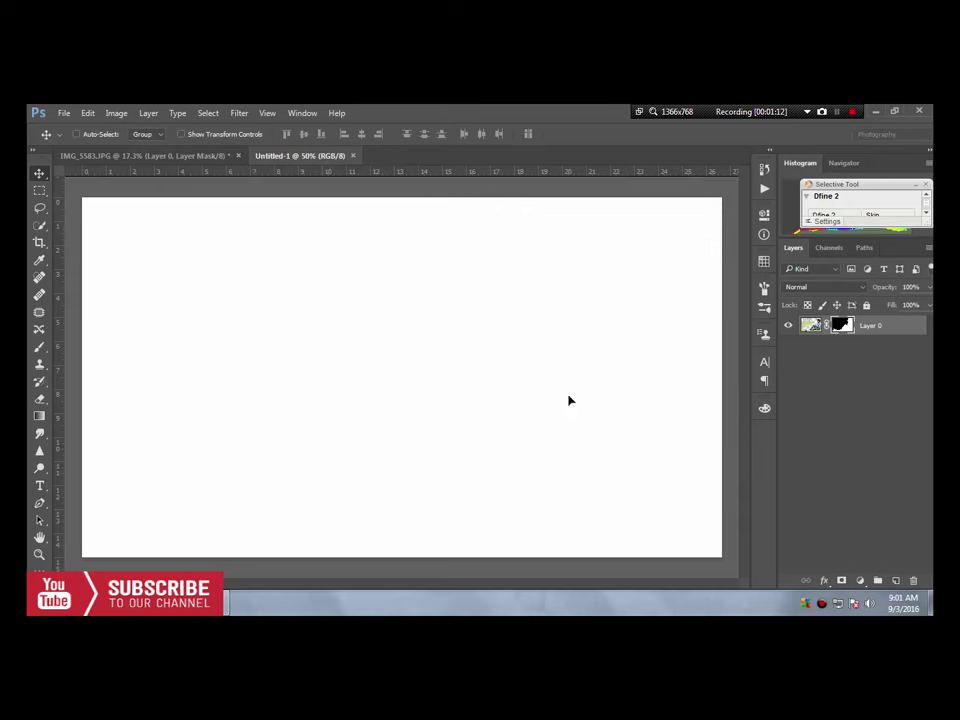
drag(333, 165, 572, 403)
key(ctrl)
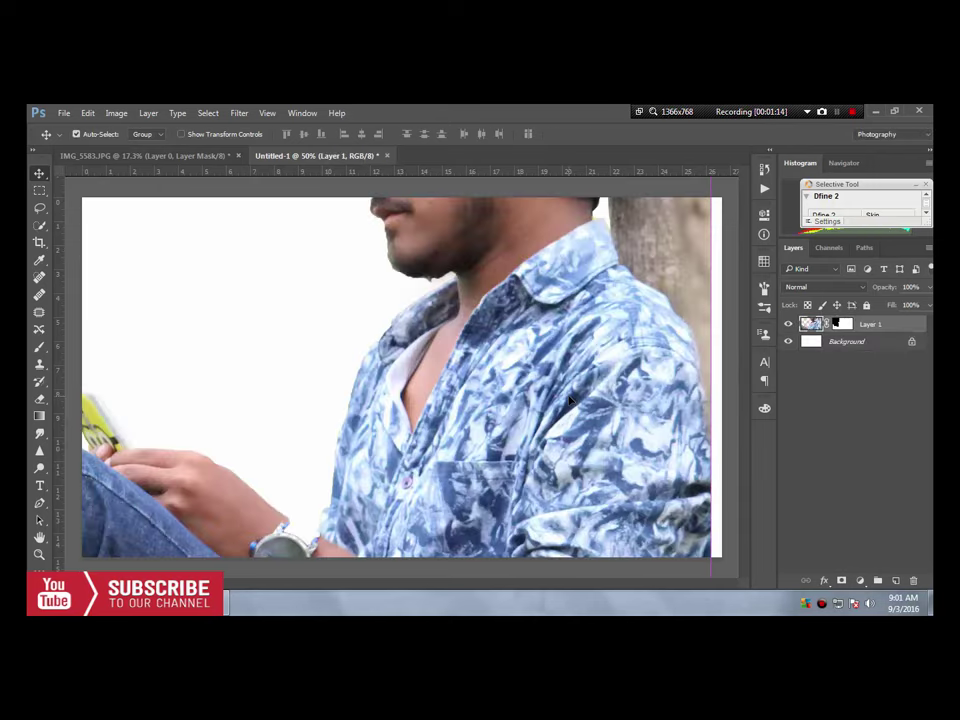
key(ctrl+t)
drag(598, 345, 624, 262)
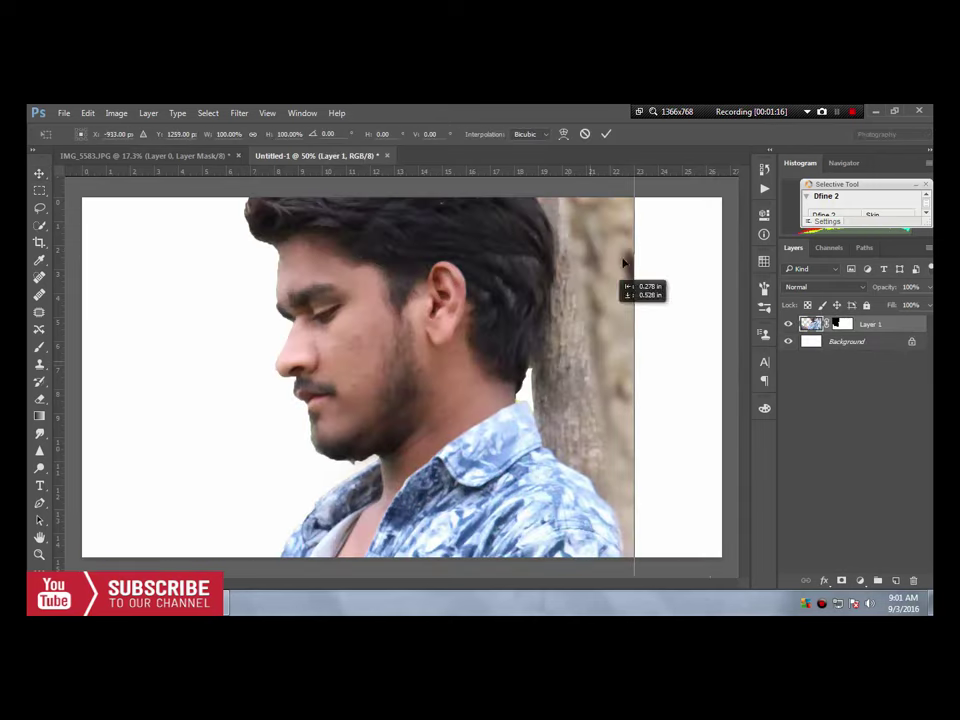
mouse_move(624, 262)
mouse_down()
mouse_move(529, 405)
mouse_move(539, 355)
mouse_up()
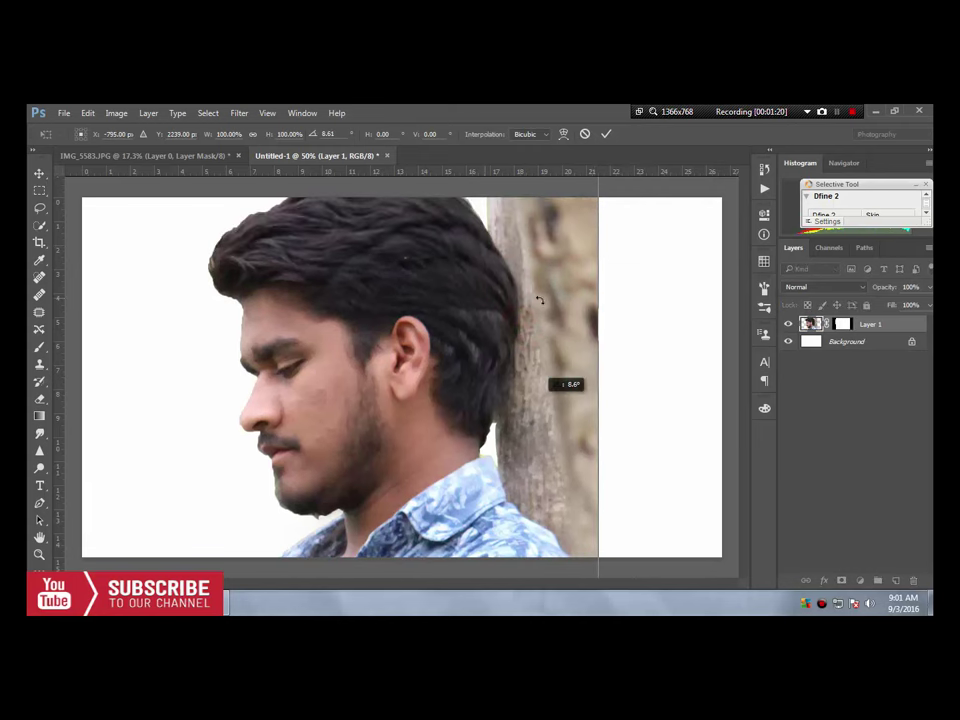
drag(539, 300, 533, 297)
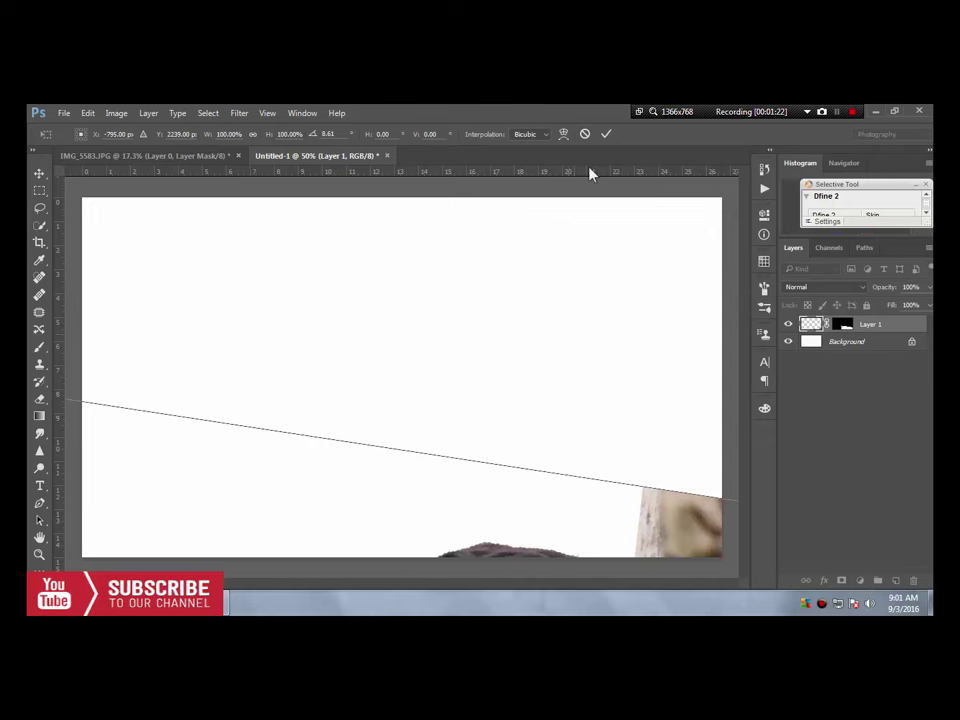
click(585, 134)
drag(610, 272, 575, 405)
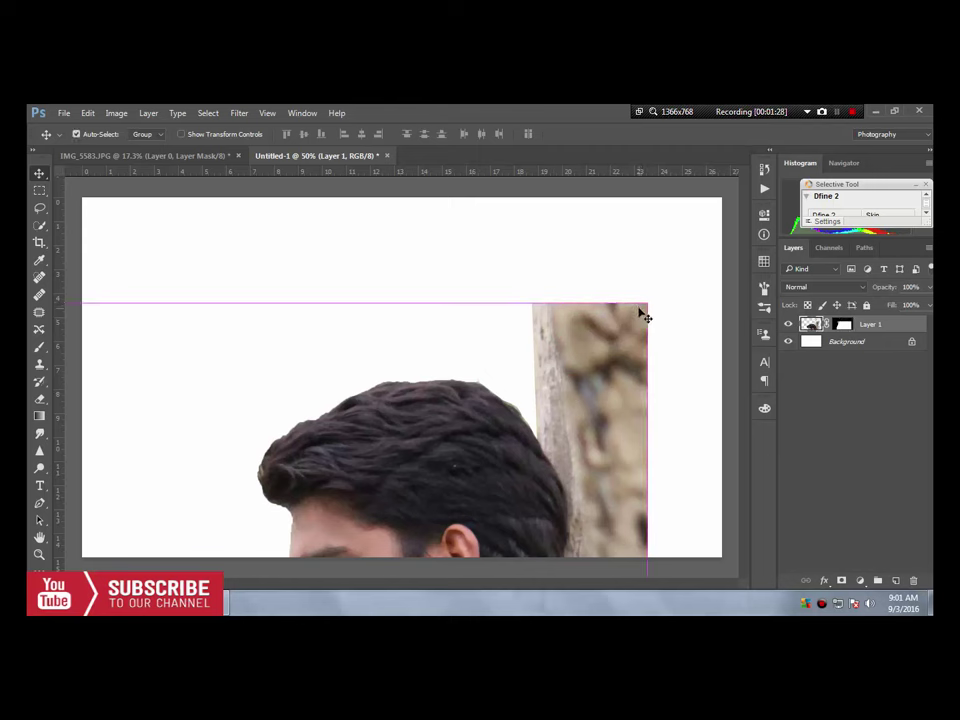
Scale the man down to about 22% and commit him in the lower-right corner
key(ctrl+t)
drag(646, 304, 363, 484)
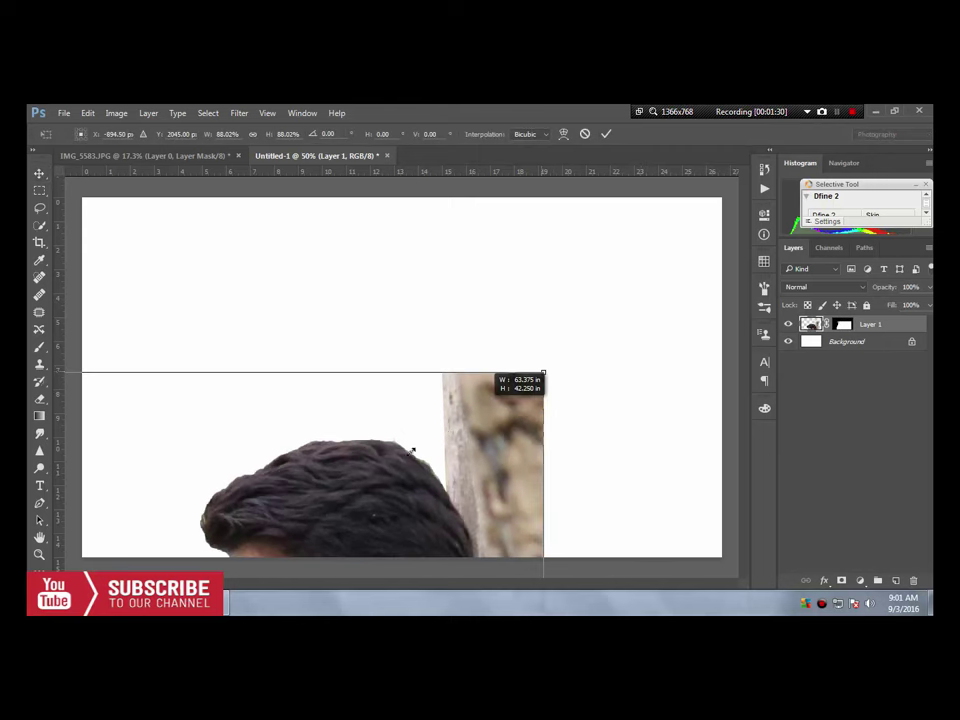
mouse_move(319, 525)
mouse_down()
mouse_move(628, 296)
mouse_move(414, 440)
mouse_up()
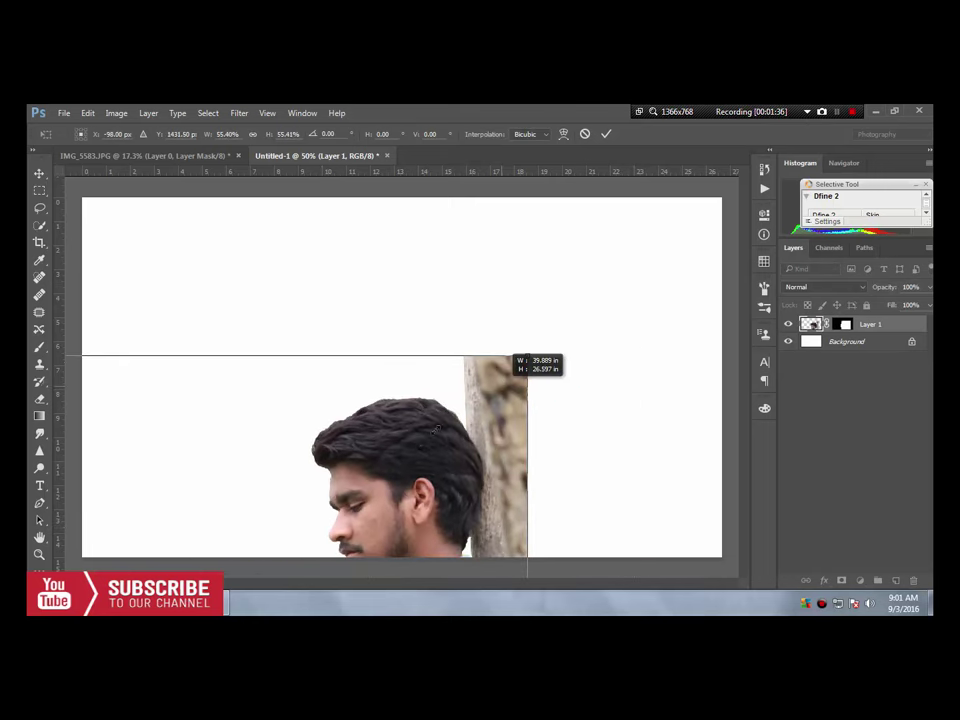
drag(376, 494, 576, 297)
drag(613, 235, 435, 360)
mouse_move(509, 452)
mouse_down()
mouse_move(620, 397)
mouse_move(680, 432)
mouse_move(656, 440)
mouse_move(685, 440)
mouse_up()
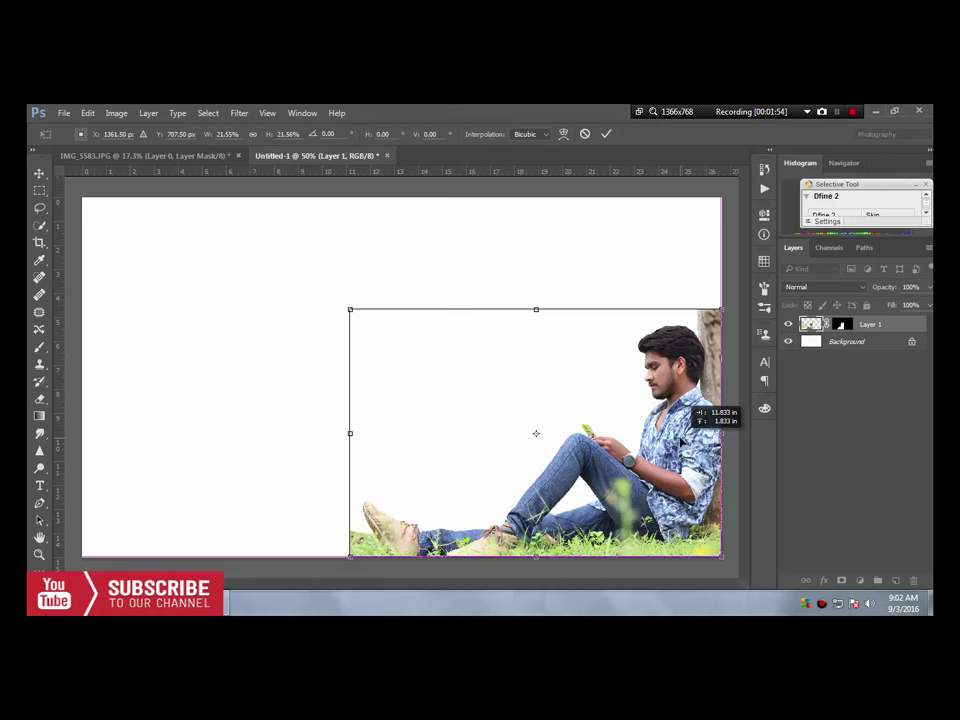
drag(679, 430, 679, 430)
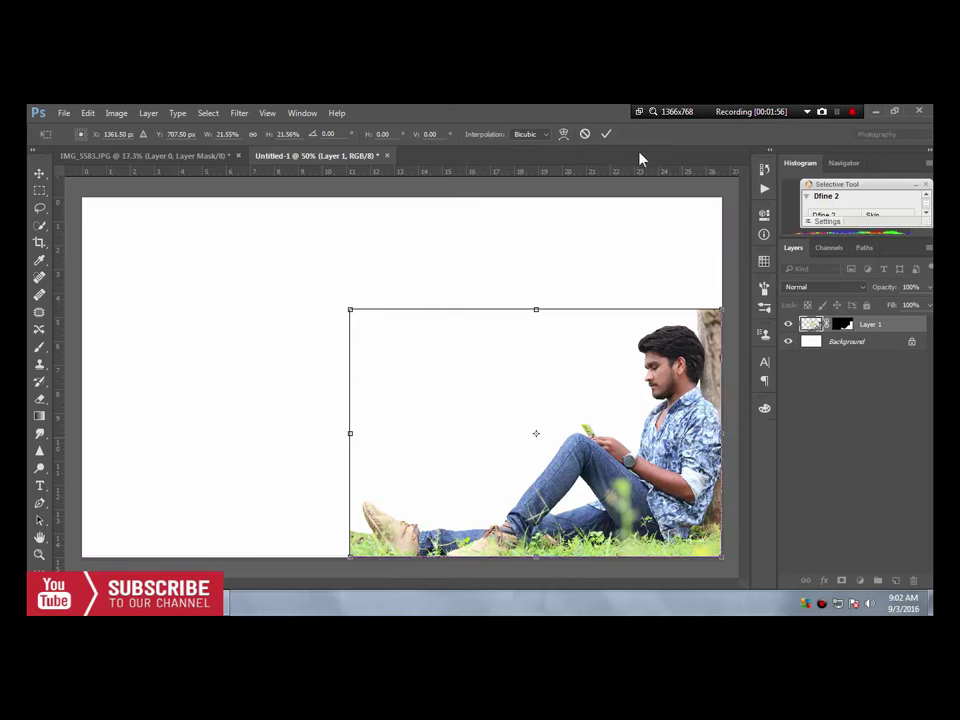
click(604, 135)
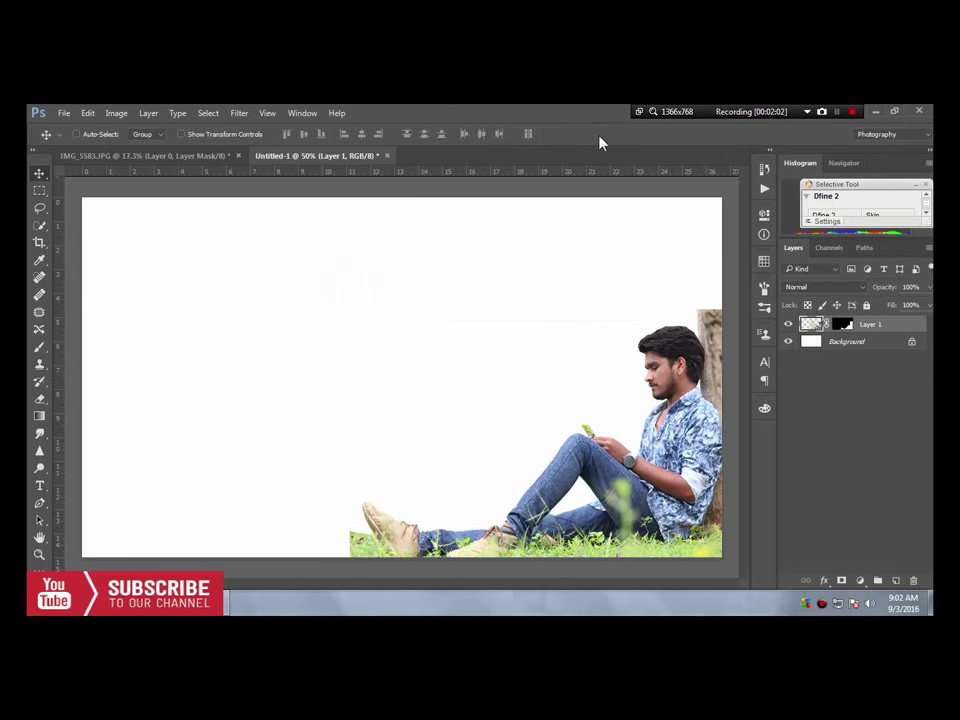
Open Kuerner_Farm_Delco.jpg from the Desktop as a third document
click(839, 111)
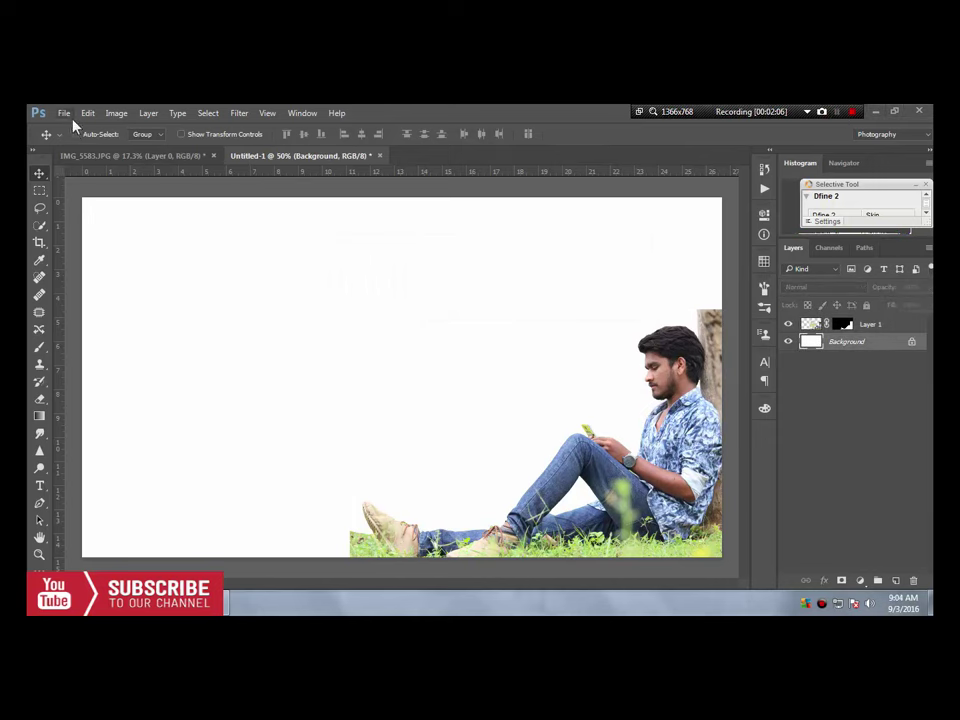
click(64, 113)
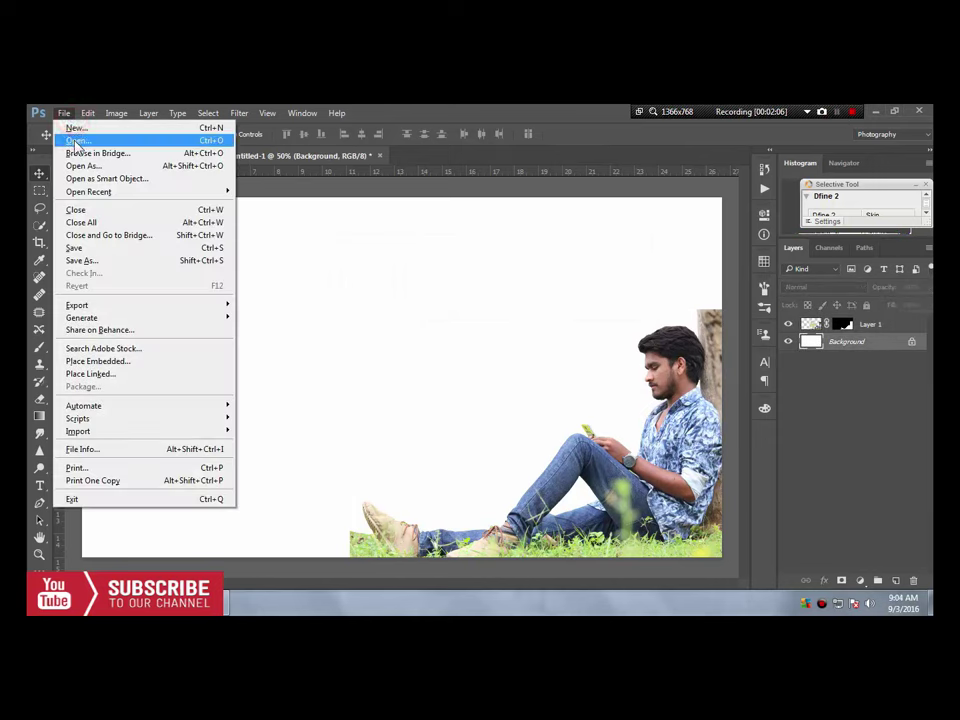
click(76, 140)
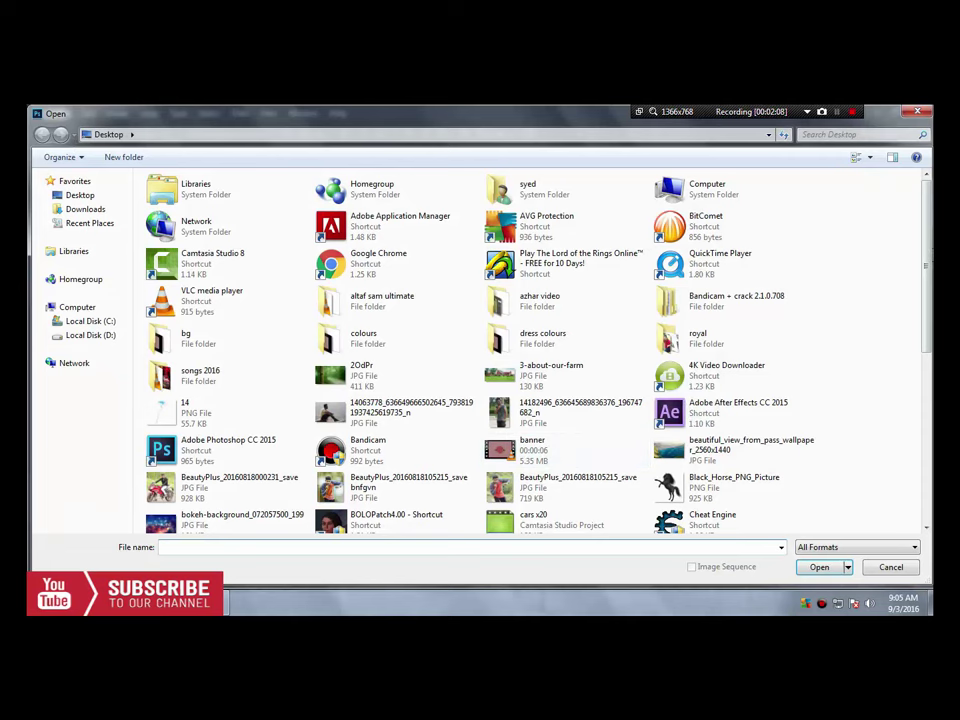
mouse_move(926, 253)
mouse_down()
mouse_move(929, 350)
mouse_move(833, 489)
mouse_up()
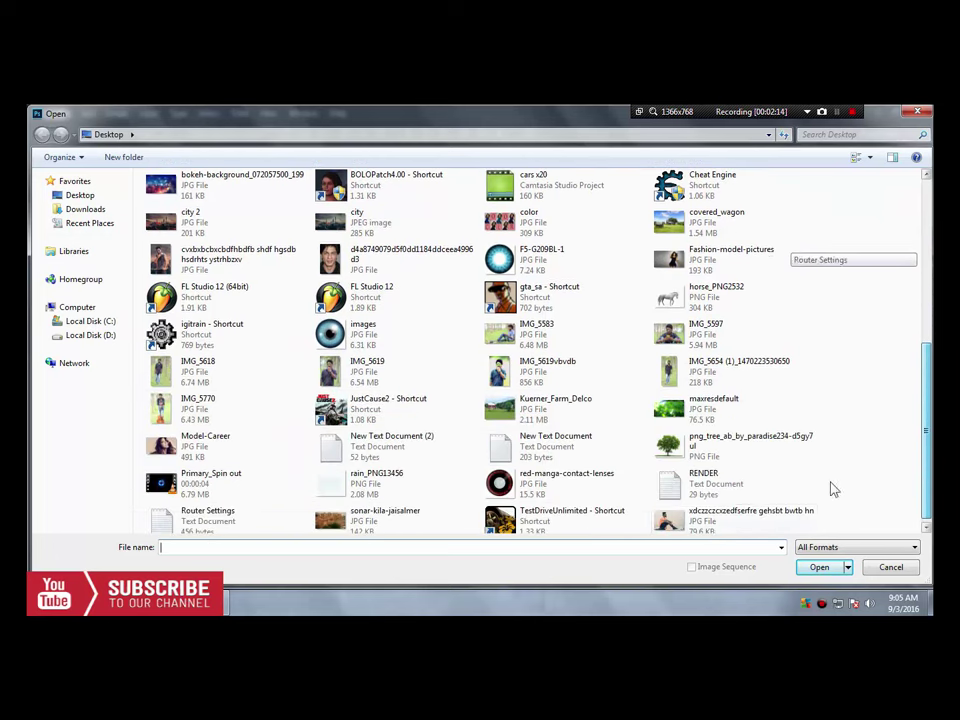
click(553, 420)
click(819, 567)
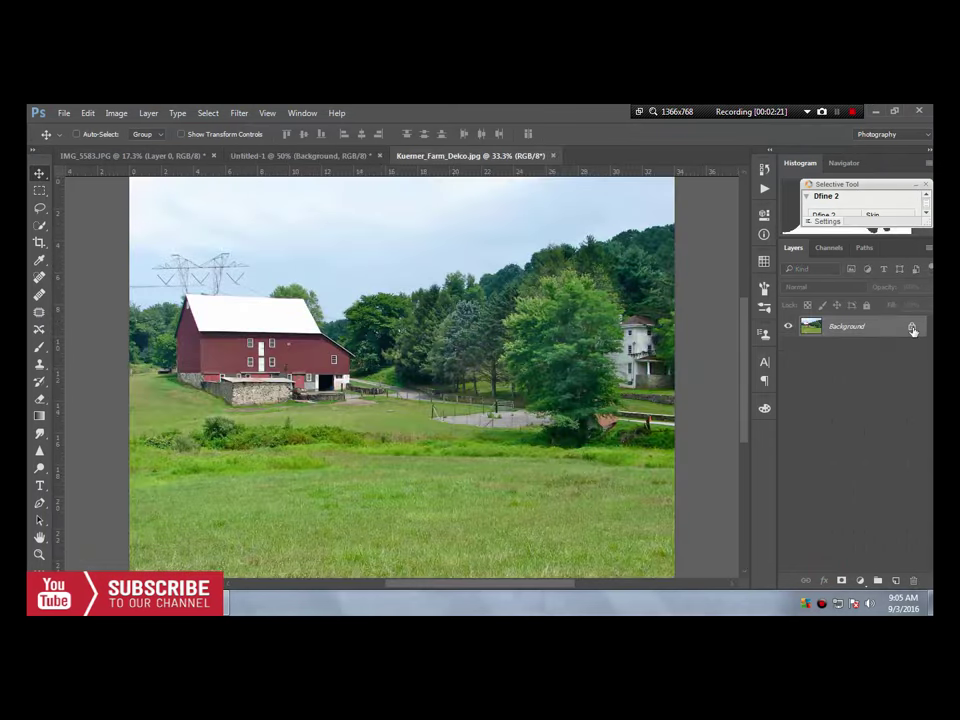
Drag the farm photo into Untitled-1 as Layer 2 and scale it to about 90% to fill the canvas
drag(409, 369, 267, 175)
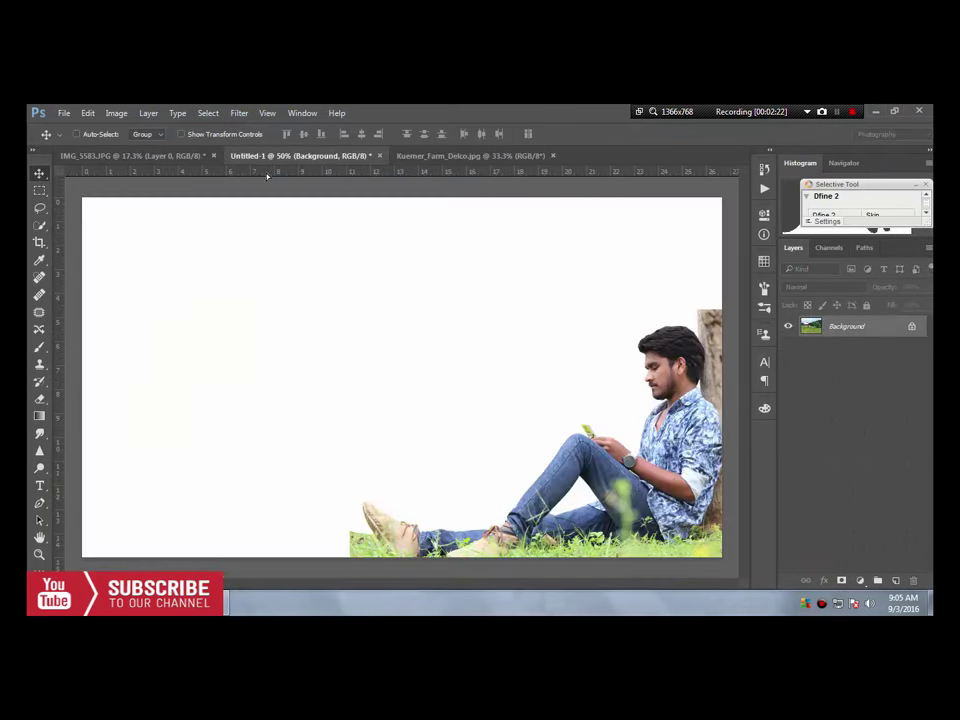
drag(375, 314, 377, 321)
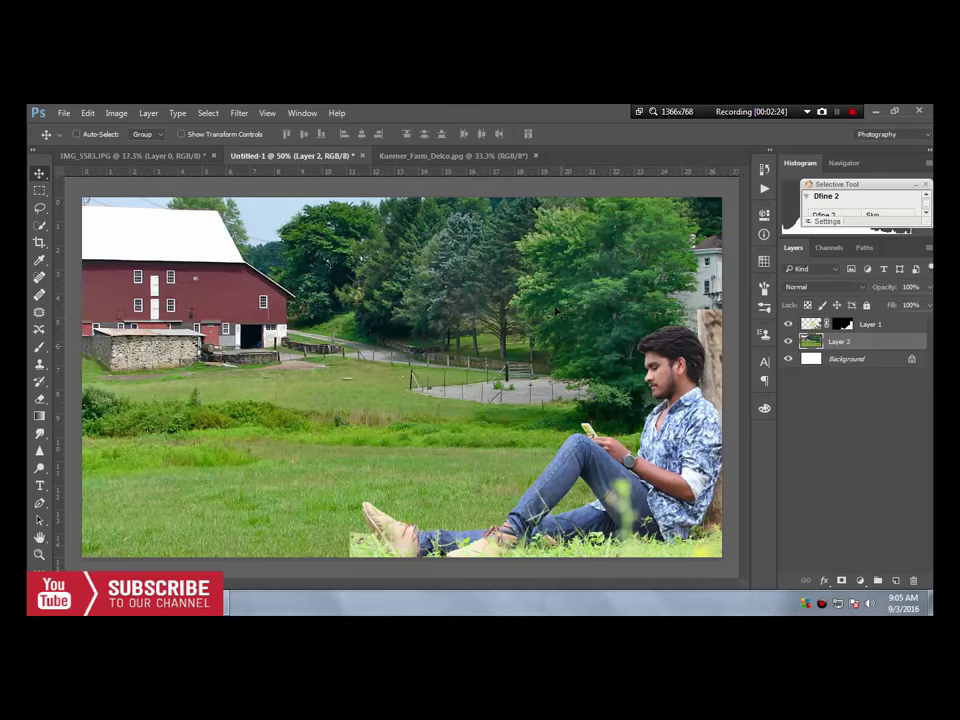
drag(597, 300, 567, 342)
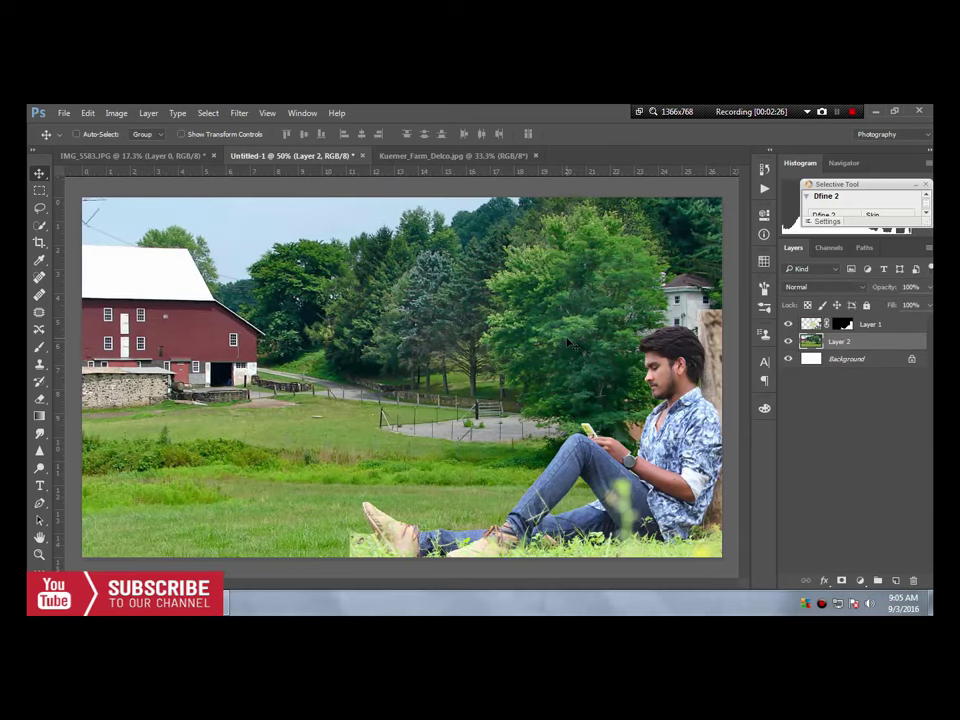
key(ctrl+t)
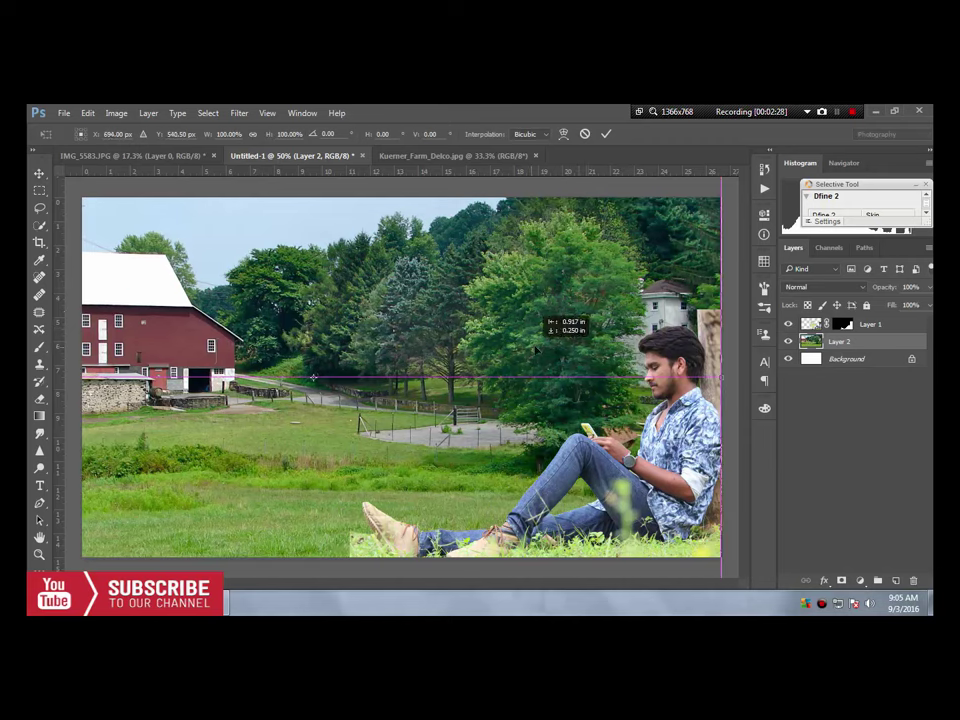
mouse_move(567, 342)
mouse_down()
mouse_move(608, 305)
mouse_move(630, 328)
mouse_up()
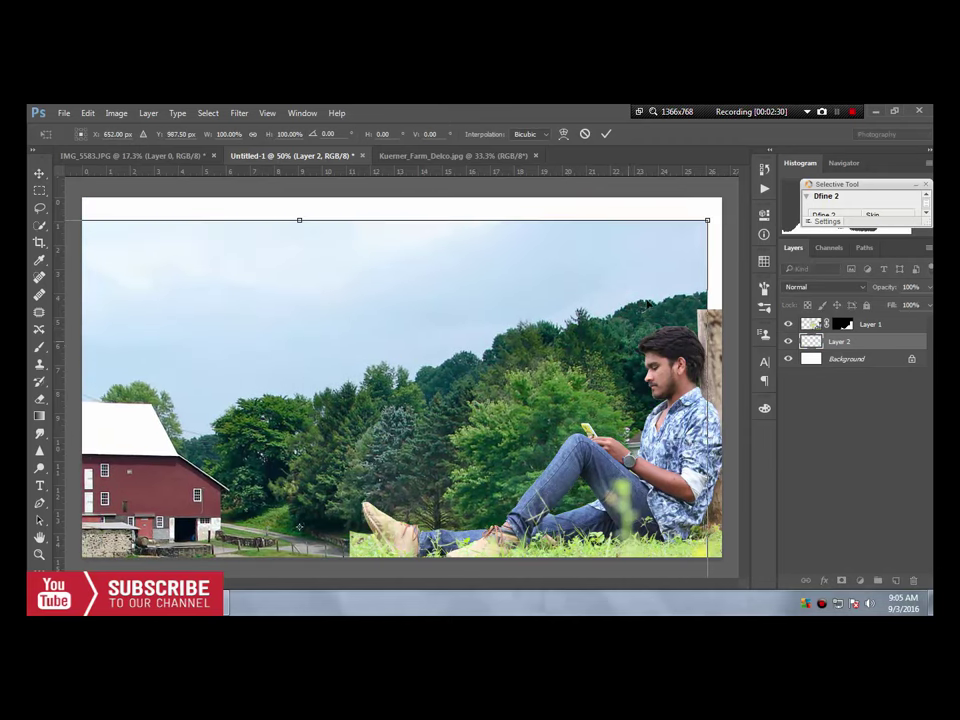
drag(706, 220, 671, 253)
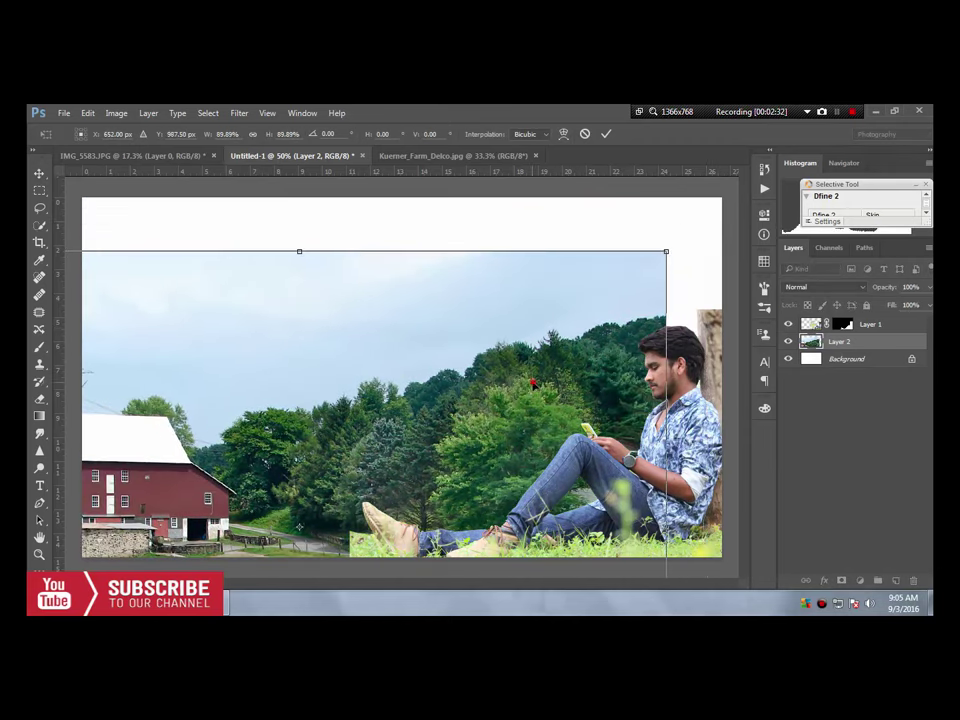
mouse_move(531, 386)
mouse_down()
mouse_move(636, 290)
mouse_move(571, 319)
mouse_up()
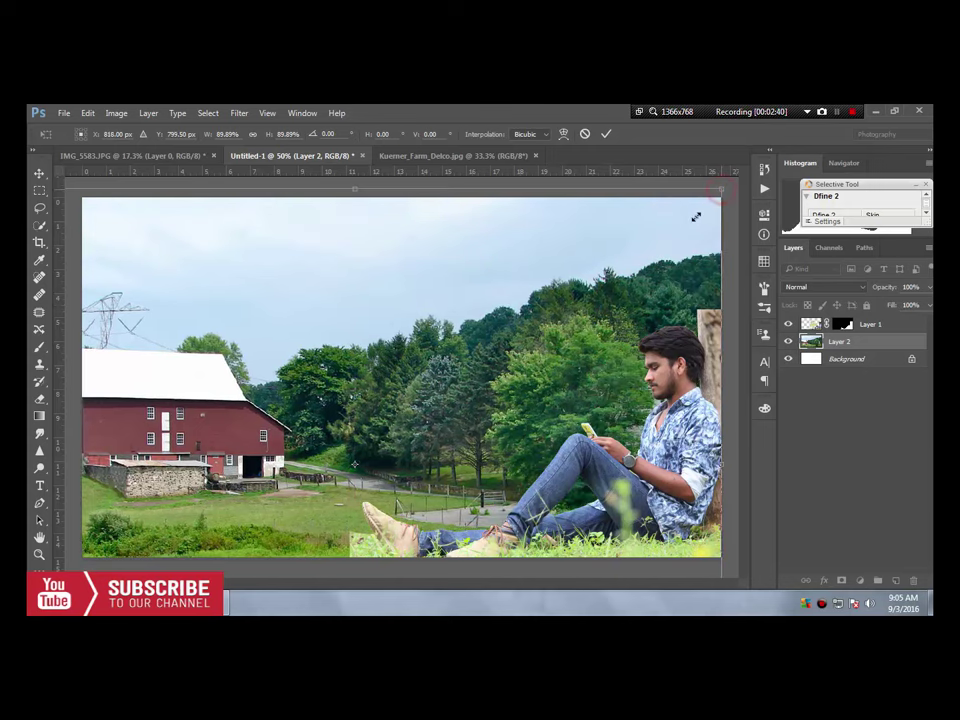
mouse_move(696, 216)
mouse_down()
mouse_move(655, 265)
mouse_move(673, 264)
mouse_up()
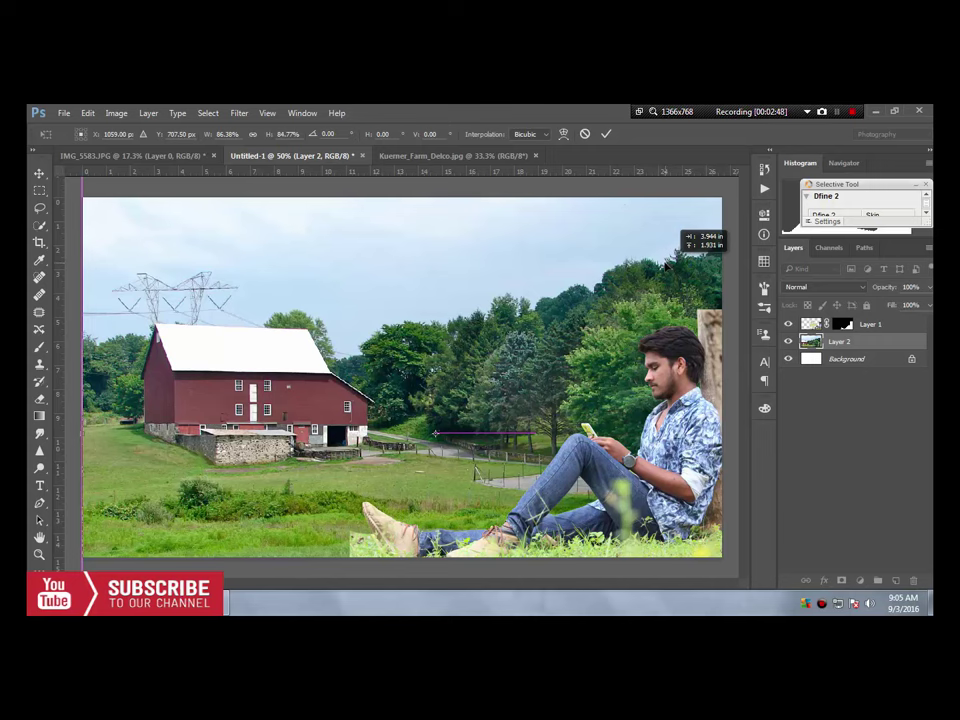
drag(668, 263, 660, 263)
click(604, 136)
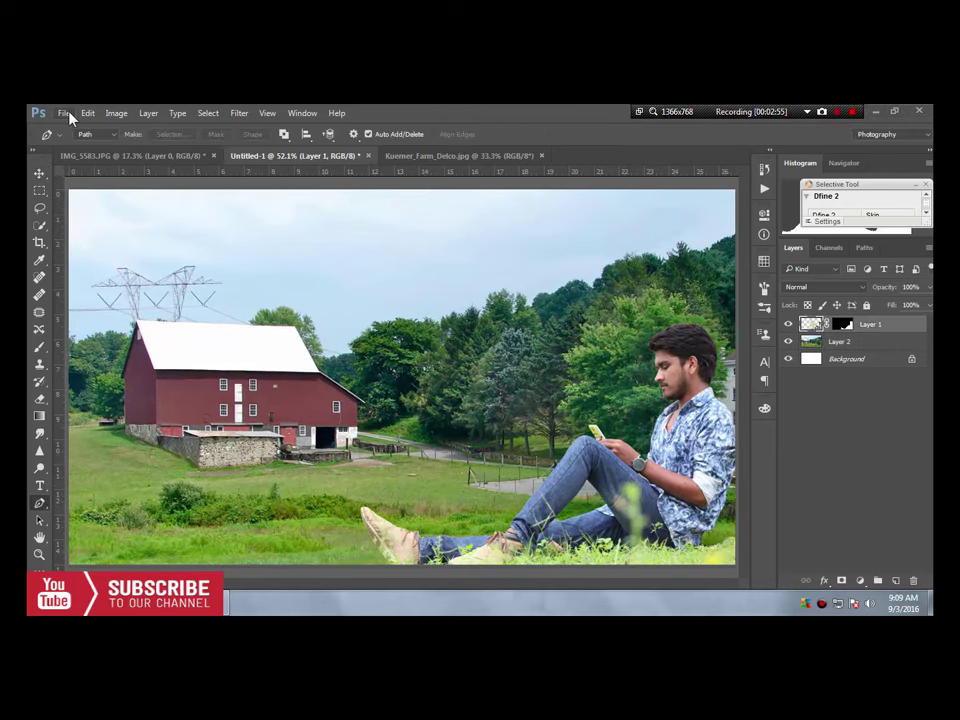
Open png_tree_ab_by_paradise234-d5gy7ul.png from the Desktop as a fourth document
click(64, 113)
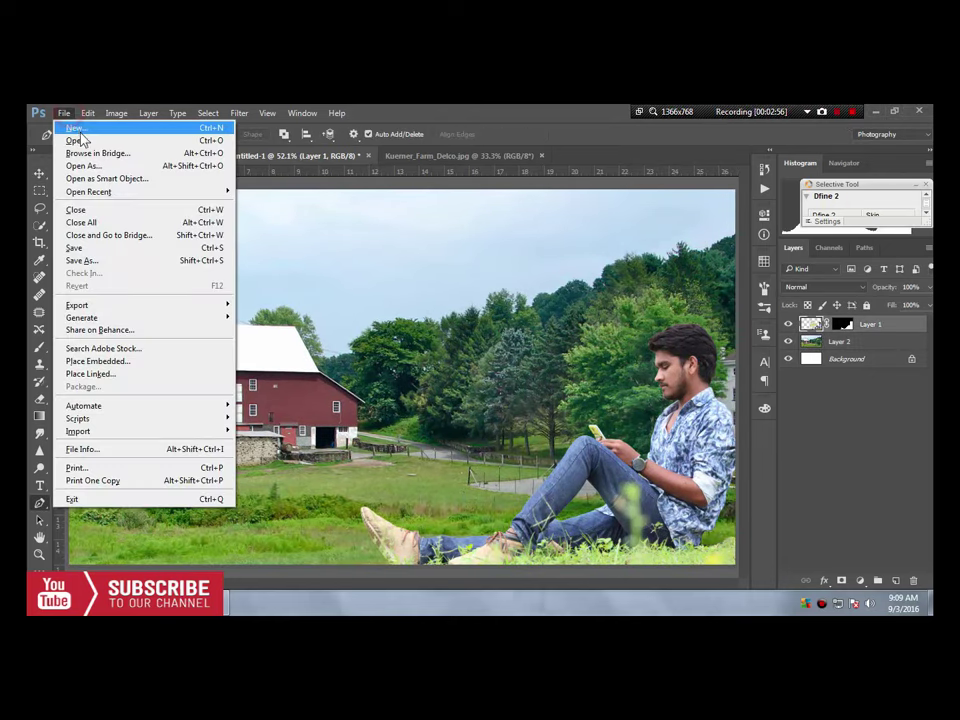
click(86, 141)
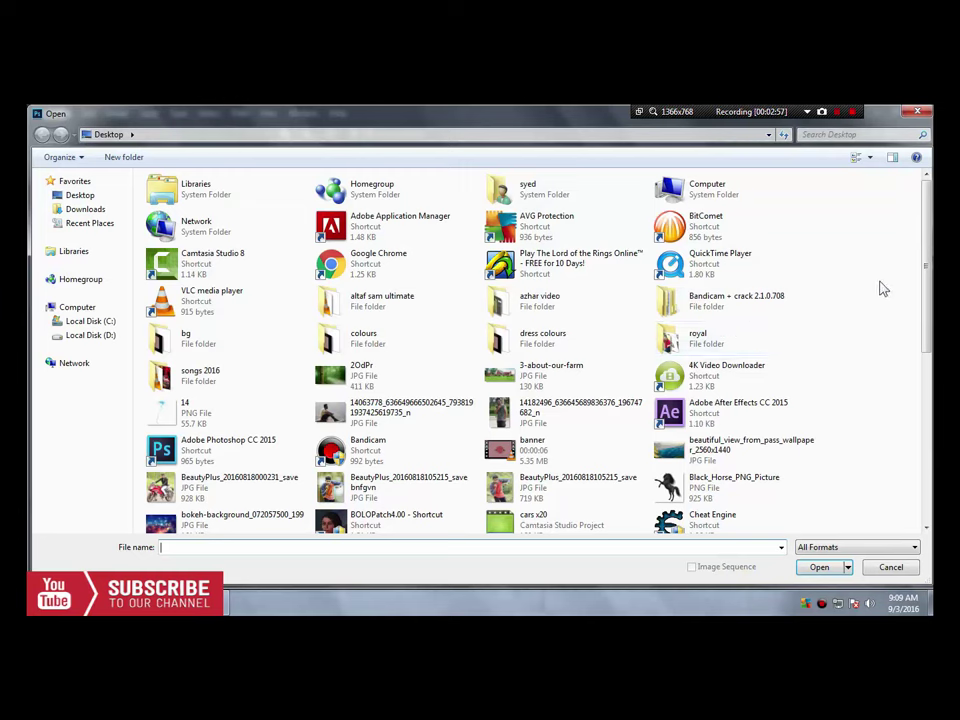
drag(922, 273, 921, 443)
click(770, 445)
click(820, 566)
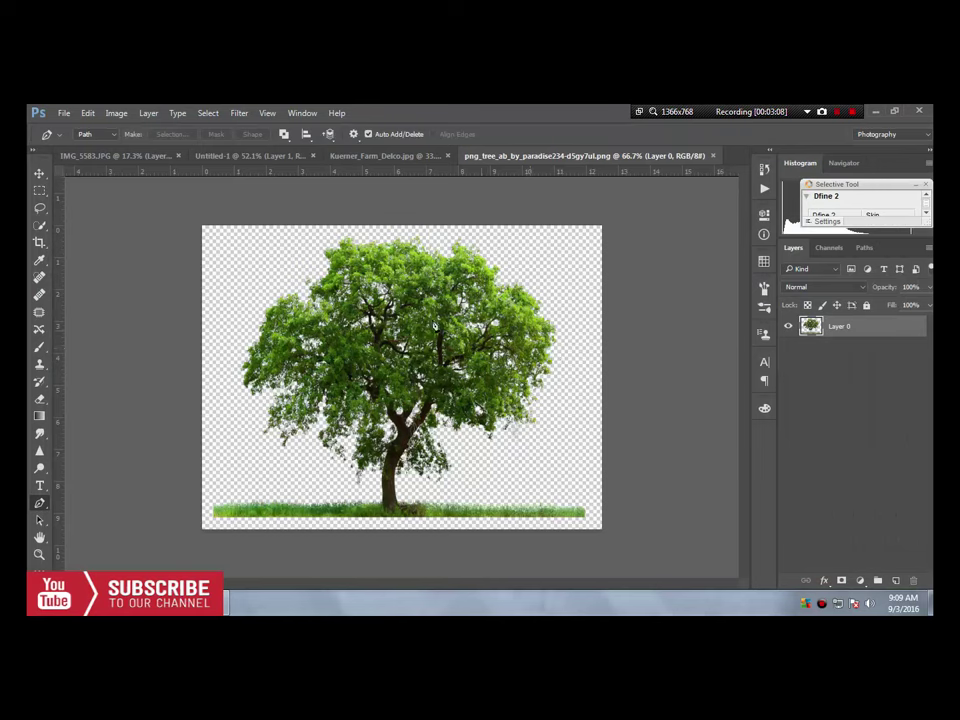
click(416, 323)
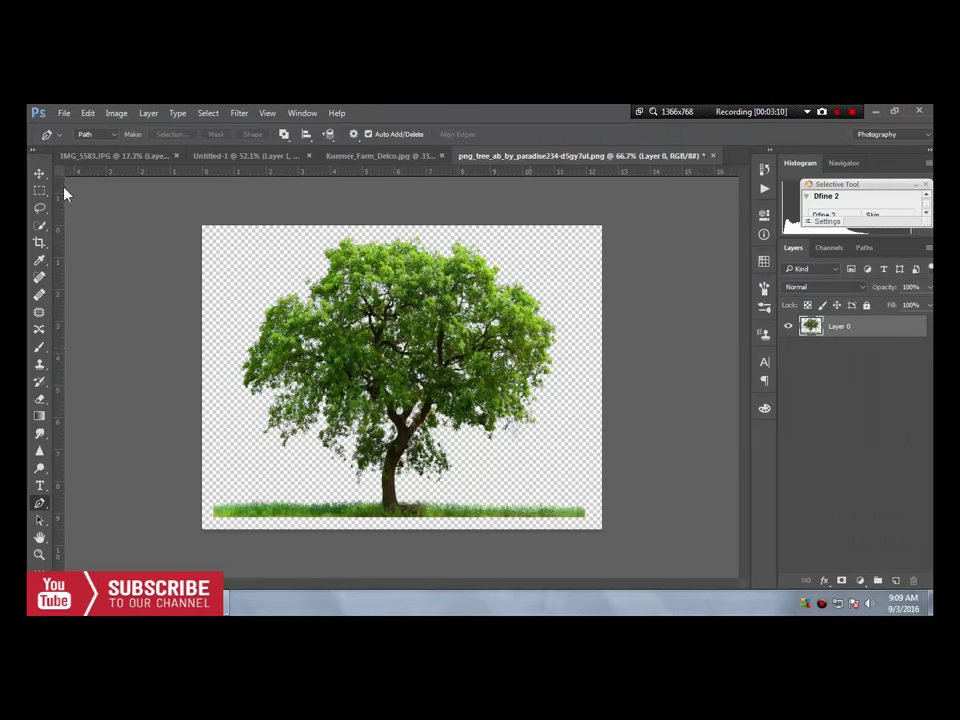
Drag the tree into Untitled-1 as Layer 3 and stack it below the man's Layer 1
click(39, 172)
drag(421, 325, 383, 157)
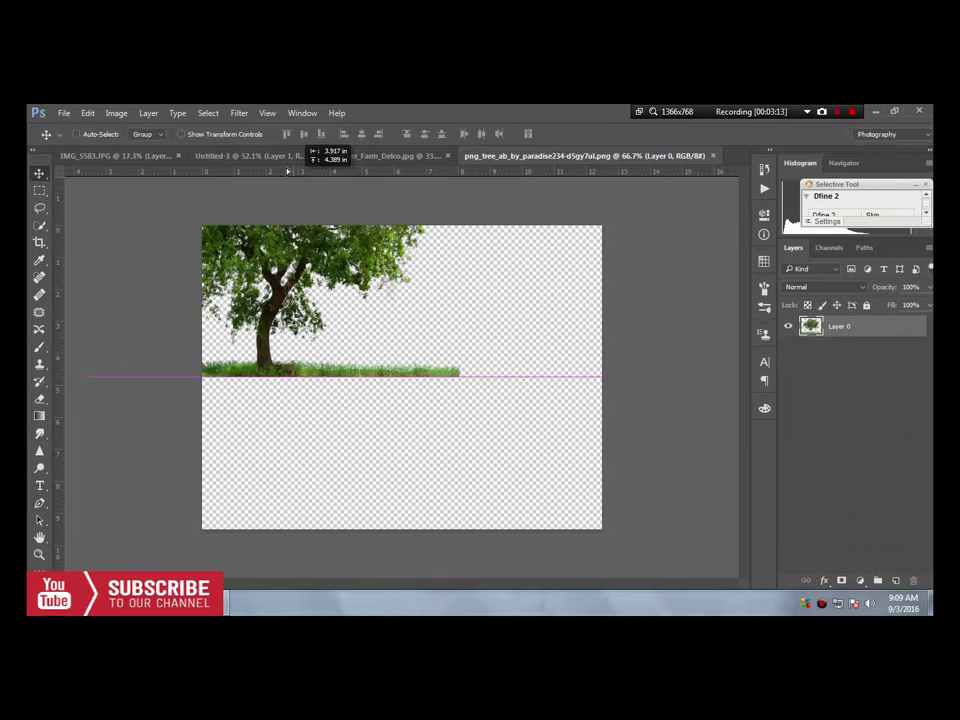
click(280, 157)
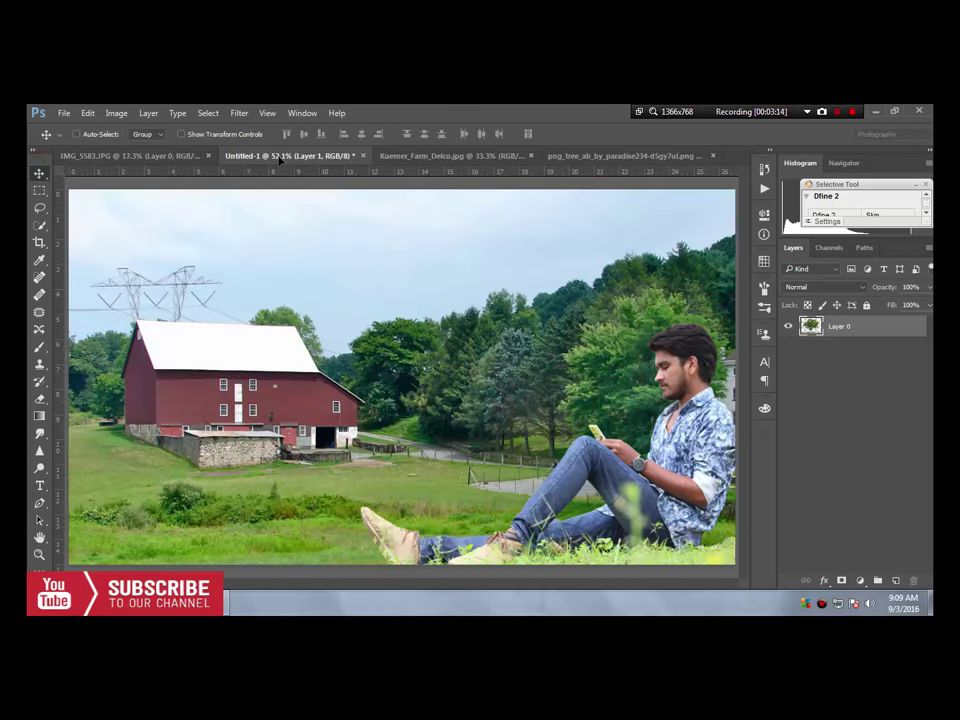
mouse_move(663, 326)
mouse_down()
mouse_move(675, 305)
mouse_move(686, 430)
mouse_up()
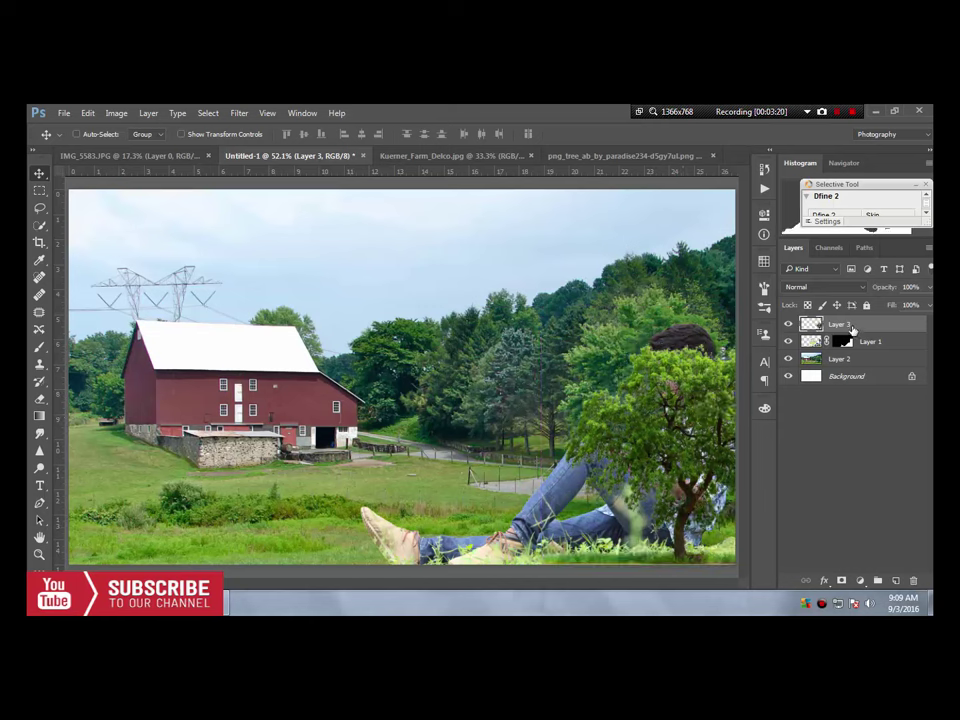
drag(852, 326, 853, 350)
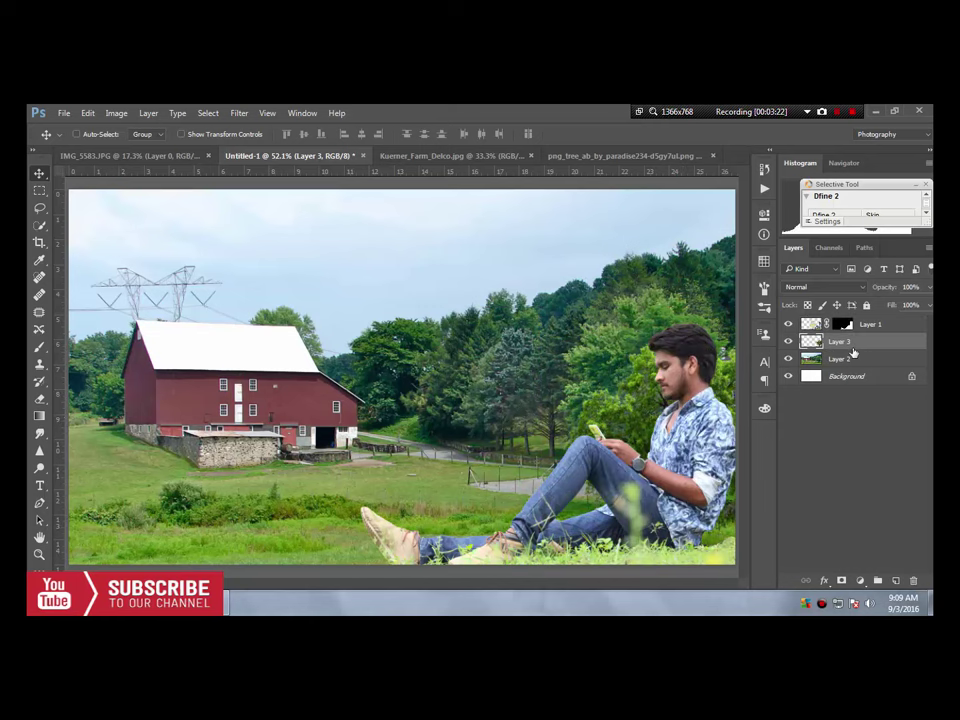
Scale the tree to about 277% and shift it up and right behind the man
key(ctrl+t)
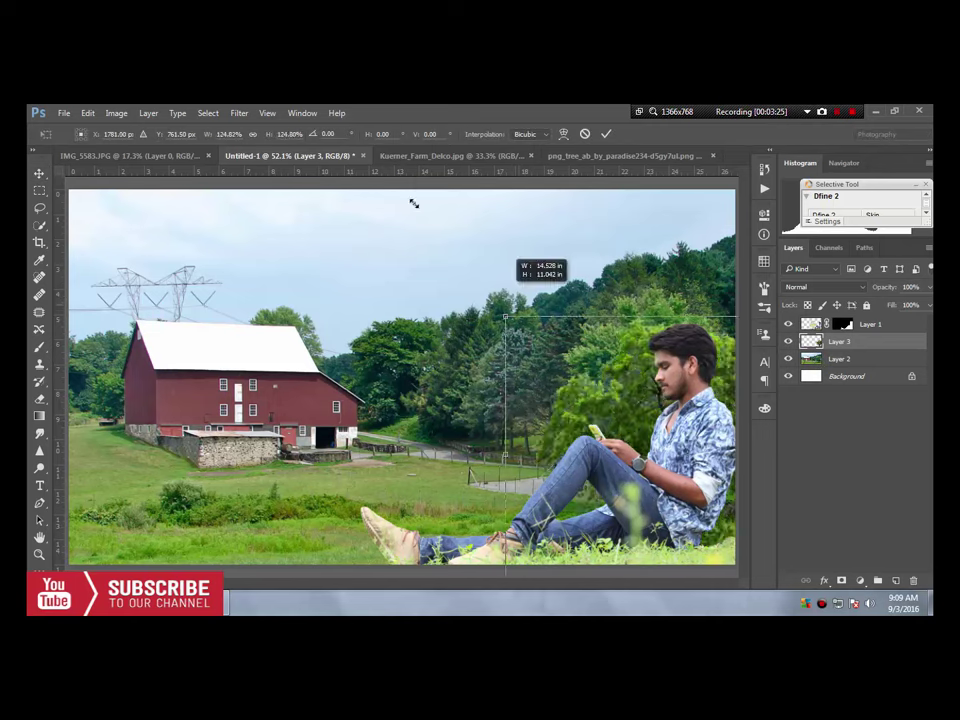
drag(497, 284, 422, 212)
drag(699, 290, 700, 229)
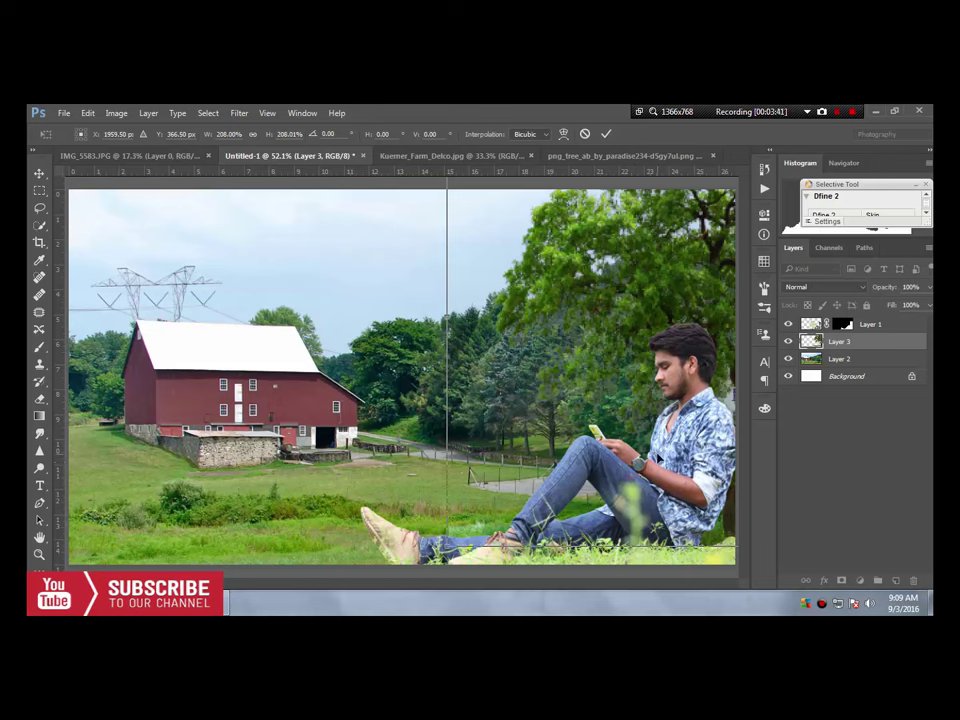
mouse_move(519, 446)
mouse_down()
mouse_move(457, 365)
mouse_move(522, 442)
mouse_move(553, 435)
mouse_up()
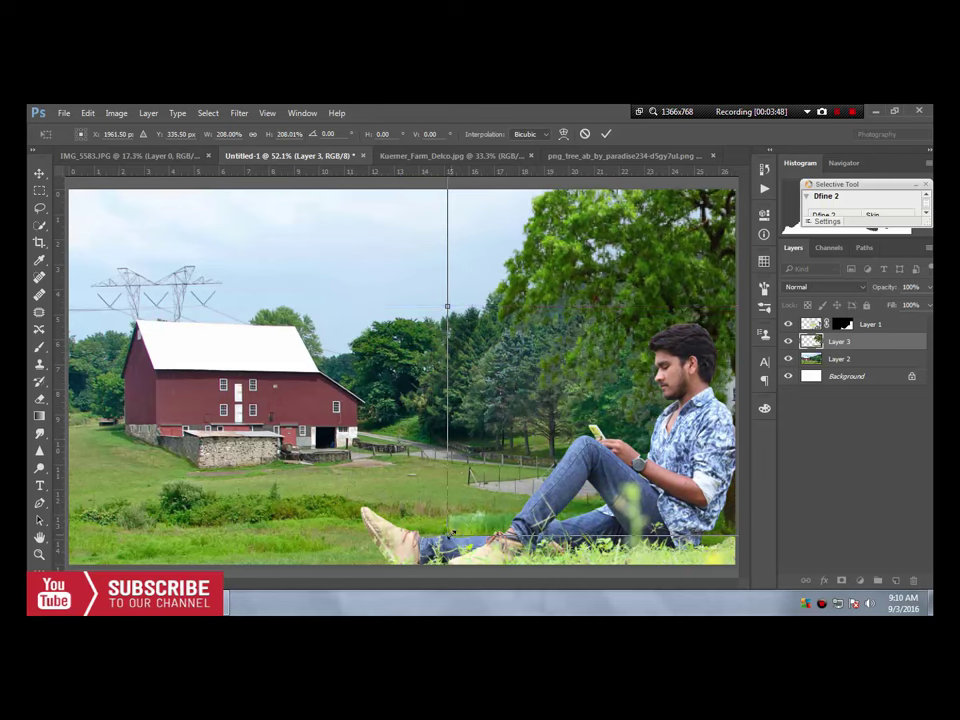
drag(453, 533, 362, 612)
mouse_move(600, 500)
mouse_down()
mouse_move(600, 467)
mouse_move(581, 483)
mouse_up()
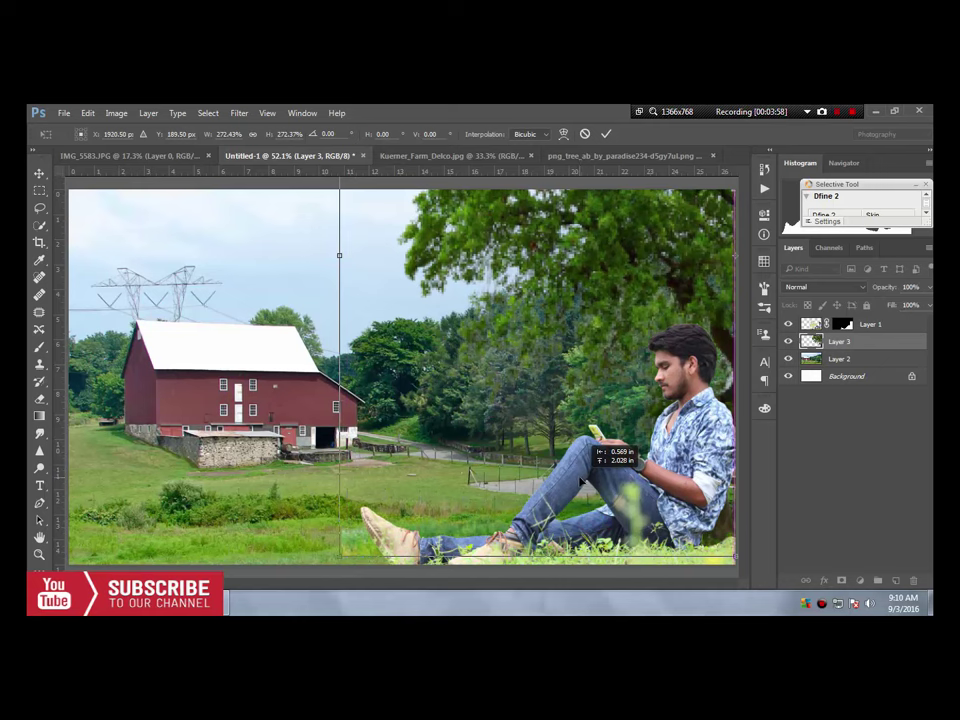
drag(581, 482, 581, 482)
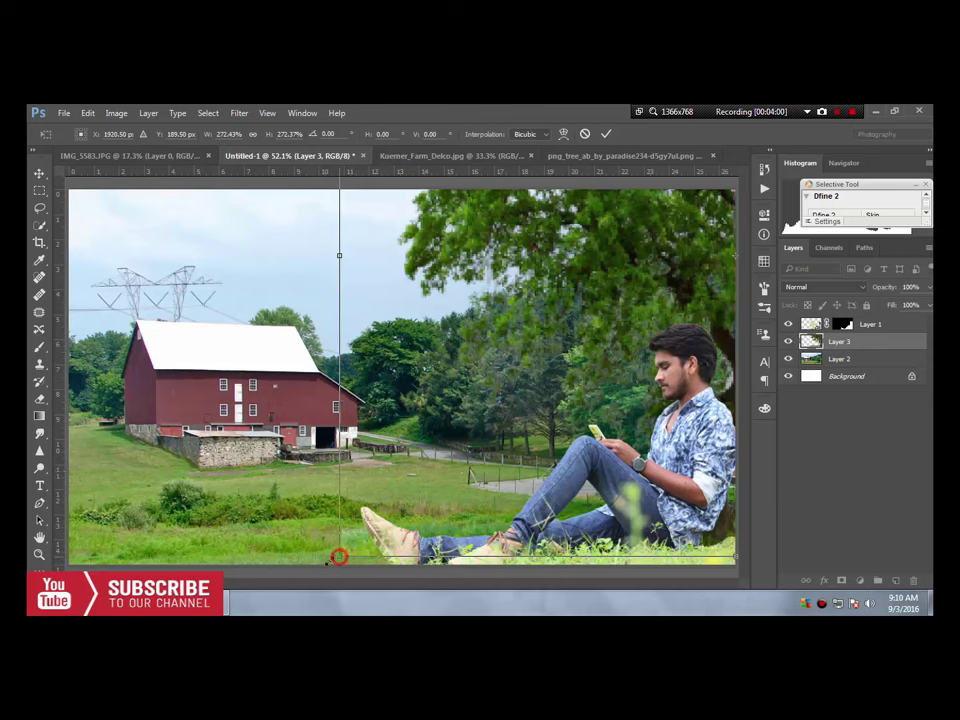
drag(339, 557, 339, 552)
mouse_move(508, 484)
mouse_down()
mouse_move(540, 466)
mouse_move(519, 467)
mouse_move(526, 471)
mouse_up()
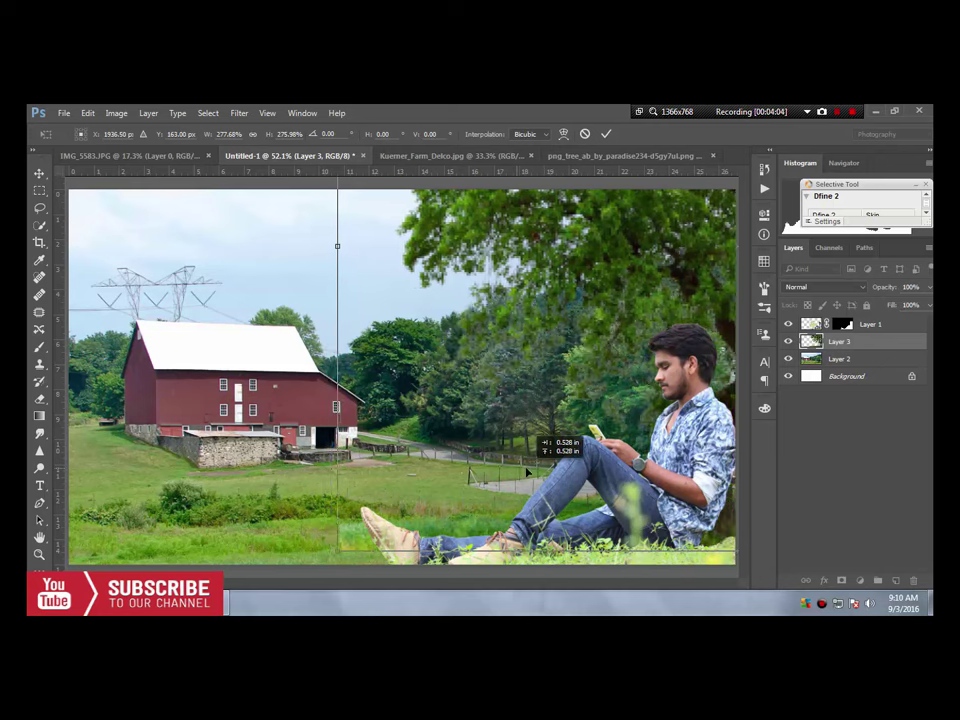
key(shift+Right)
key(shift+Right)
key(shift+Right)
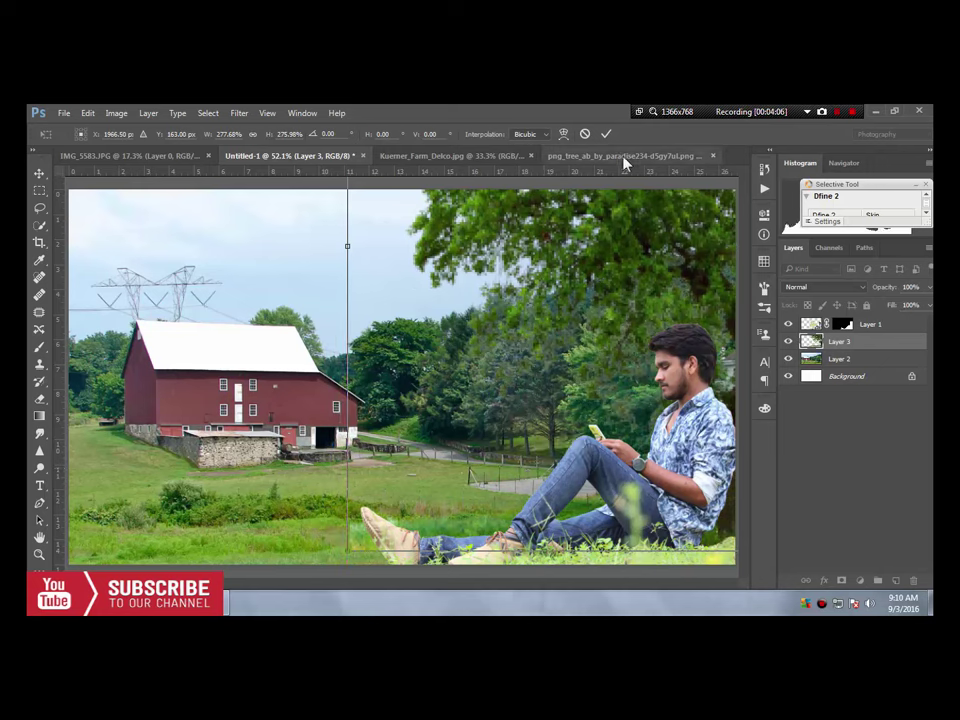
click(607, 134)
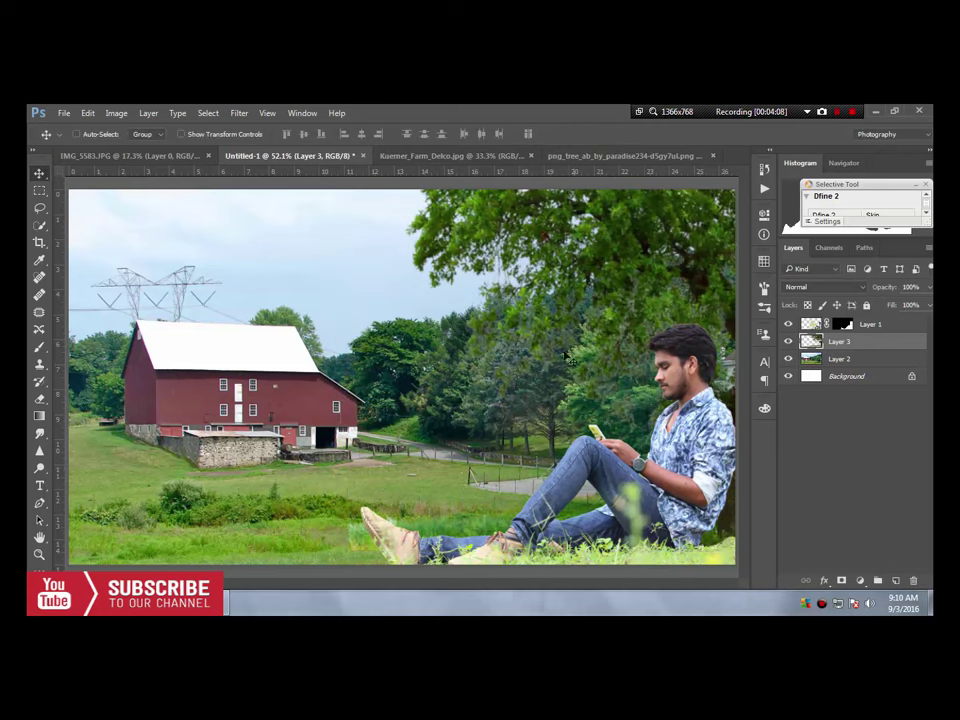
Nudge the tree, erase parts of its lower edge near the grass, and return to the Move tool
drag(523, 236, 540, 253)
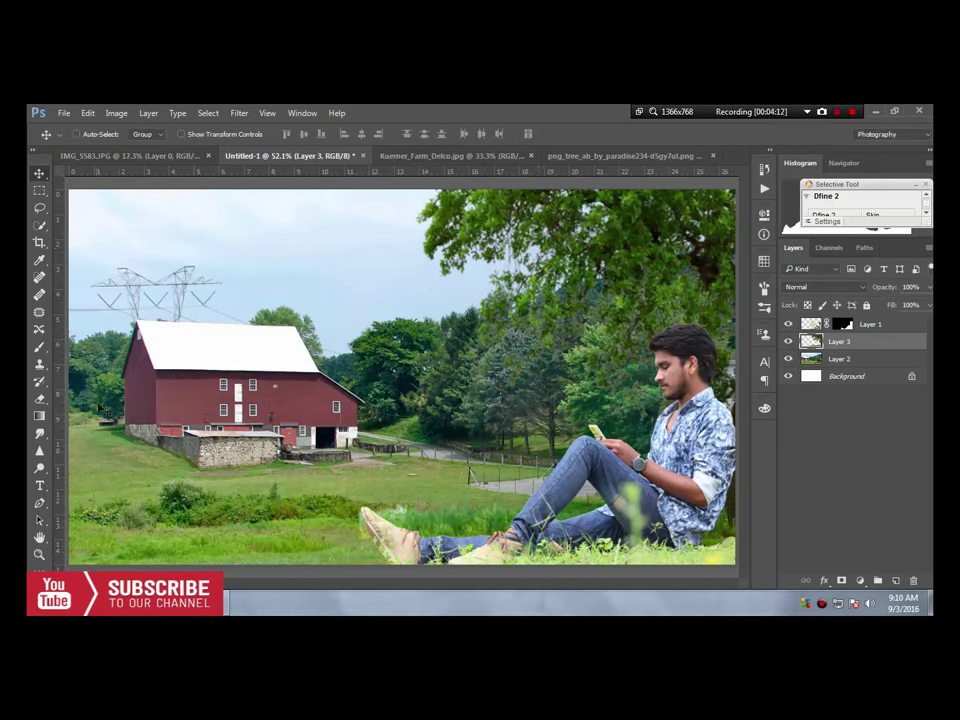
click(40, 398)
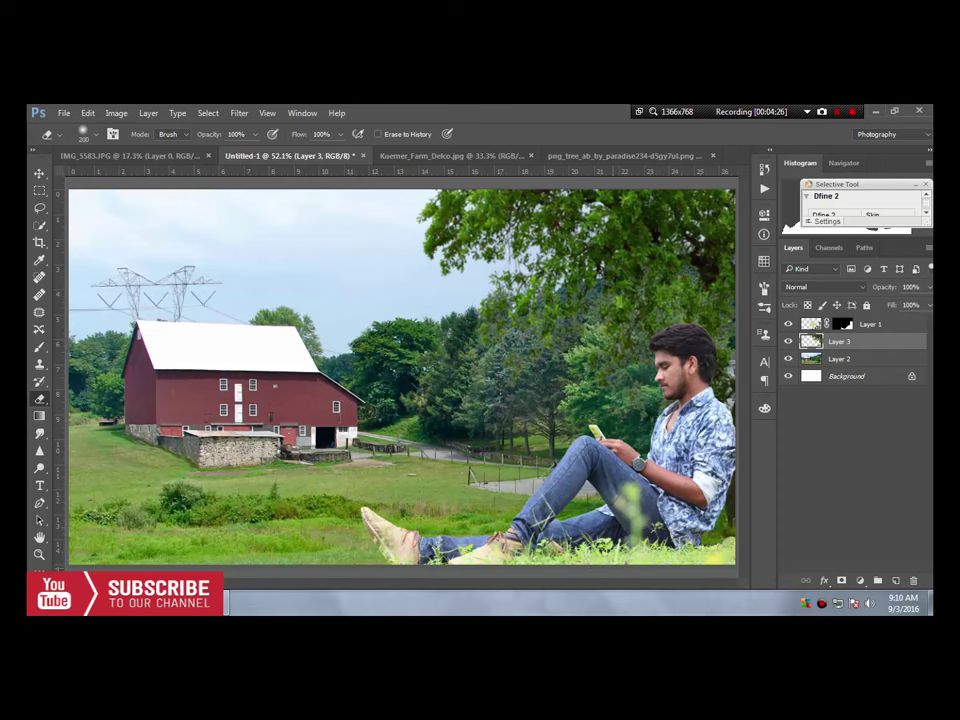
click(39, 173)
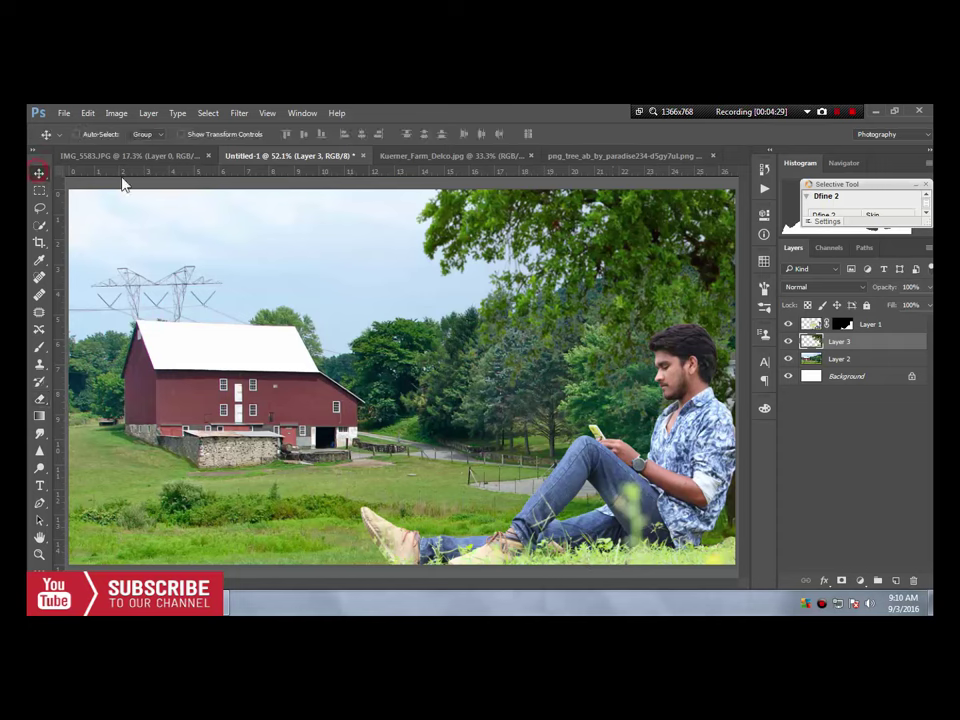
click(836, 112)
Scale the Layer 3 tree to about 123% by 118%, tilt it about 4°, and shift the canopy left
click(837, 113)
key(ctrl)
key(ctrl+t)
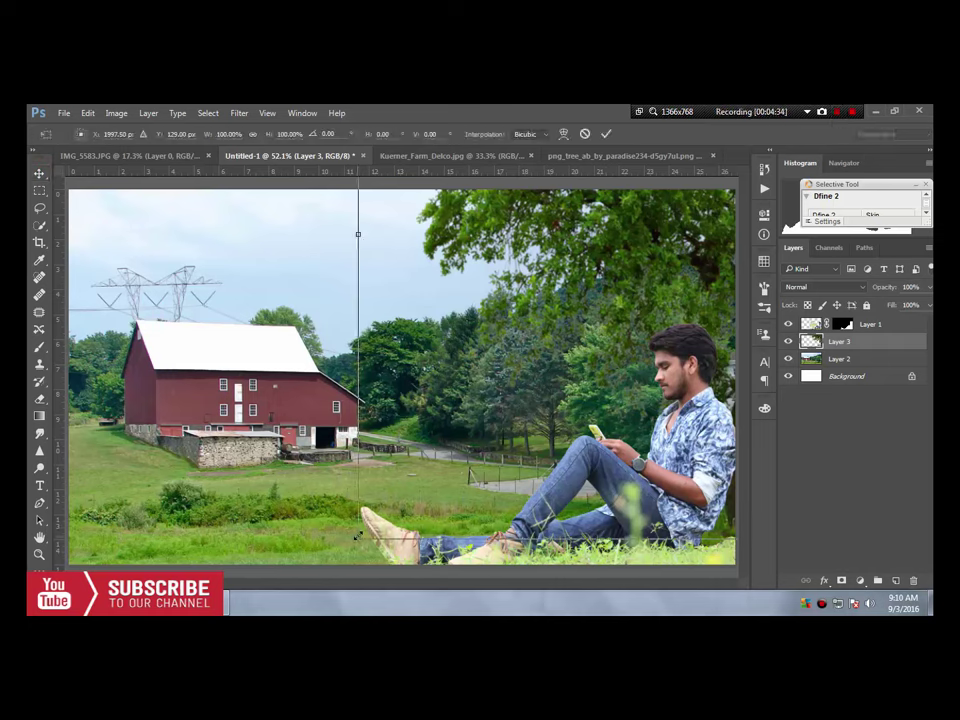
drag(357, 537, 314, 571)
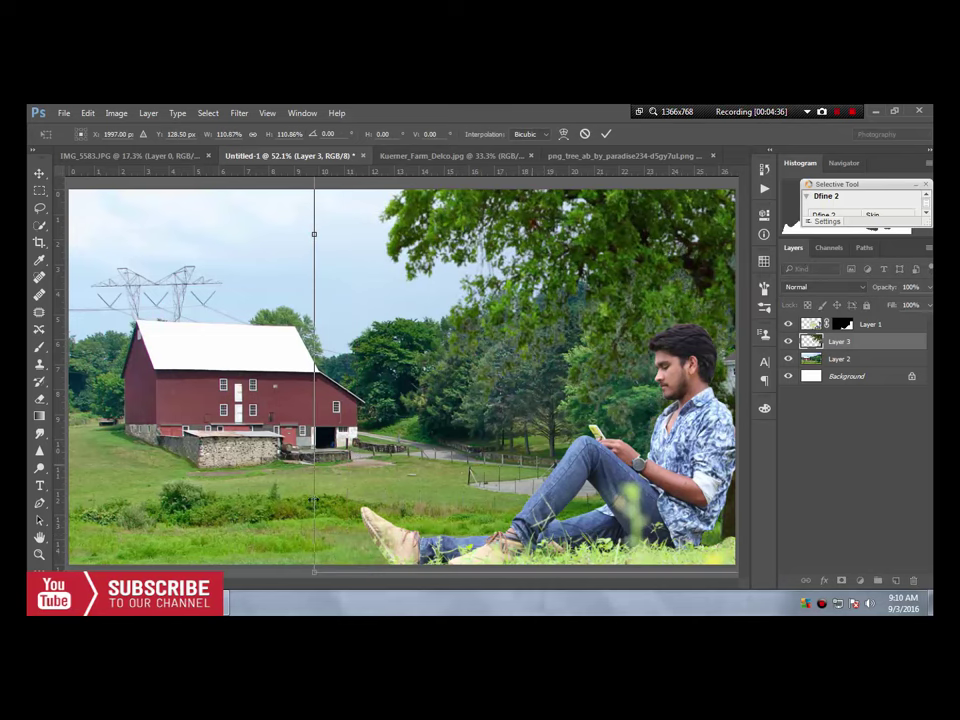
drag(205, 345, 214, 328)
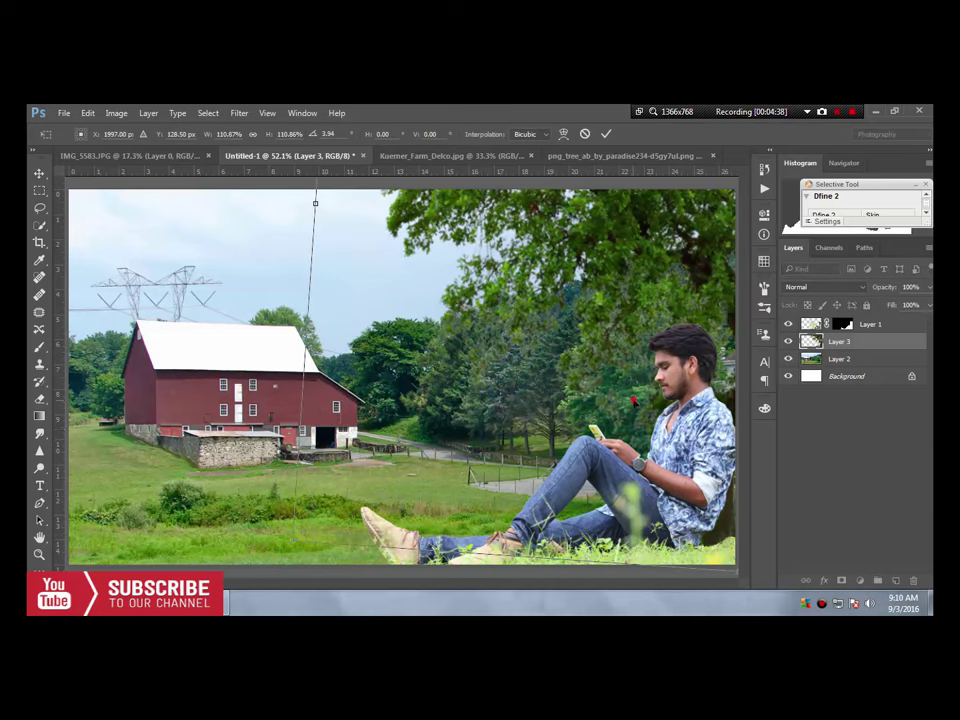
mouse_move(478, 298)
mouse_down()
mouse_move(640, 375)
mouse_move(631, 386)
mouse_up()
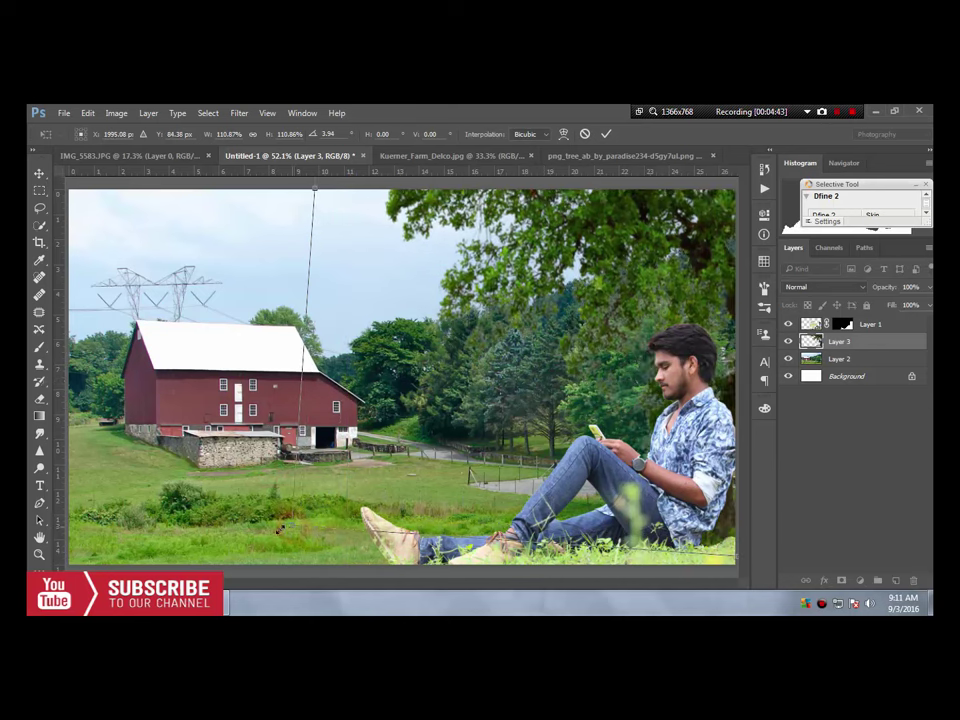
drag(292, 527, 283, 538)
mouse_move(638, 412)
mouse_down()
mouse_move(640, 438)
mouse_move(656, 432)
mouse_up()
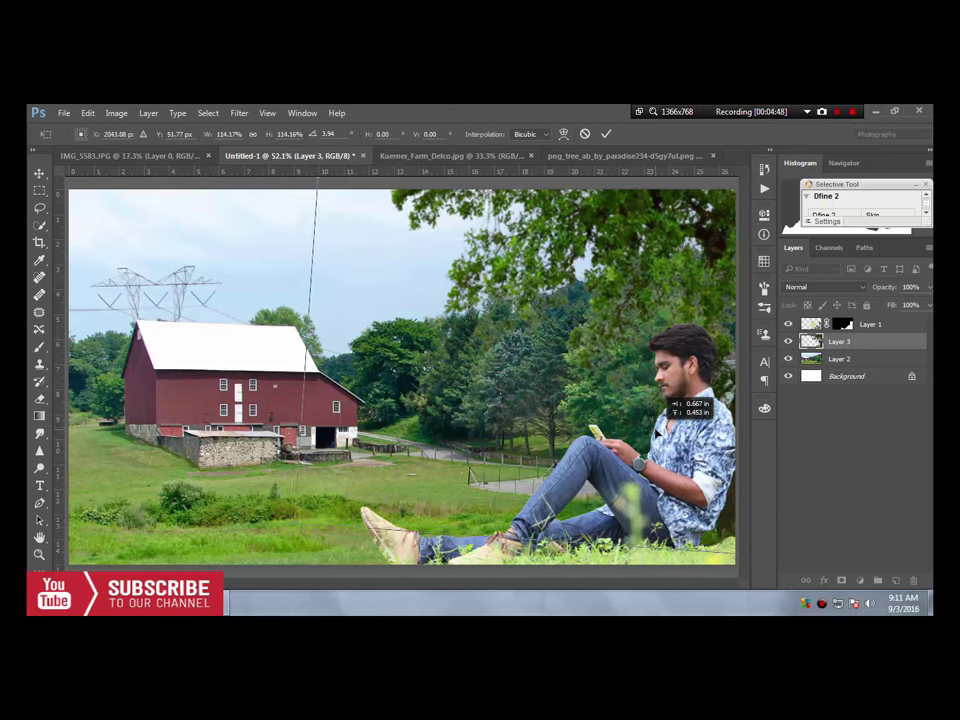
drag(657, 429, 662, 412)
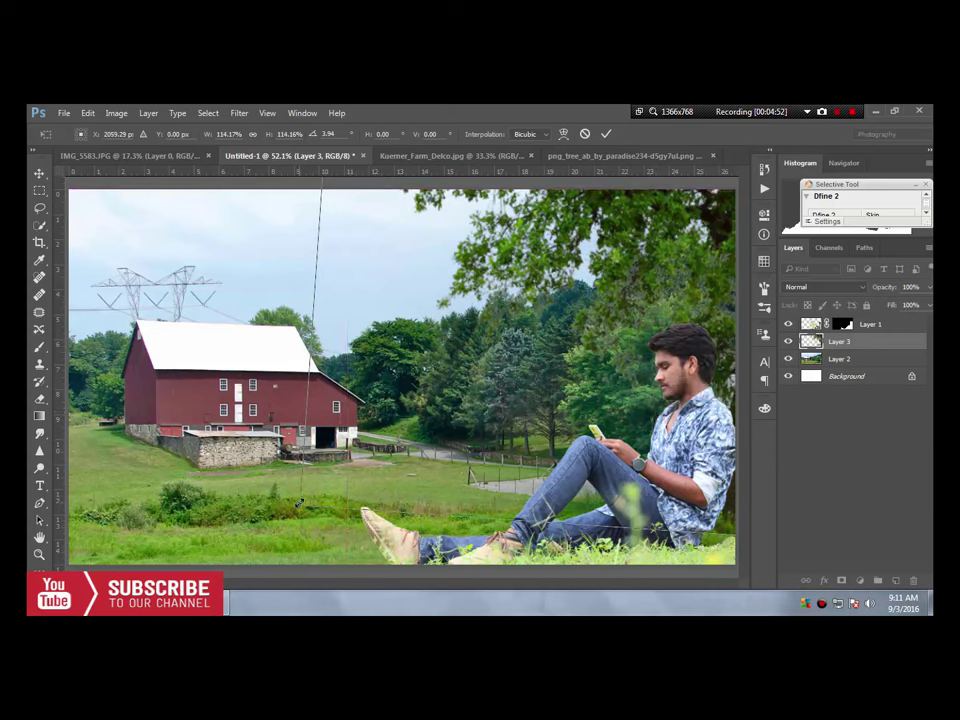
drag(300, 490, 240, 496)
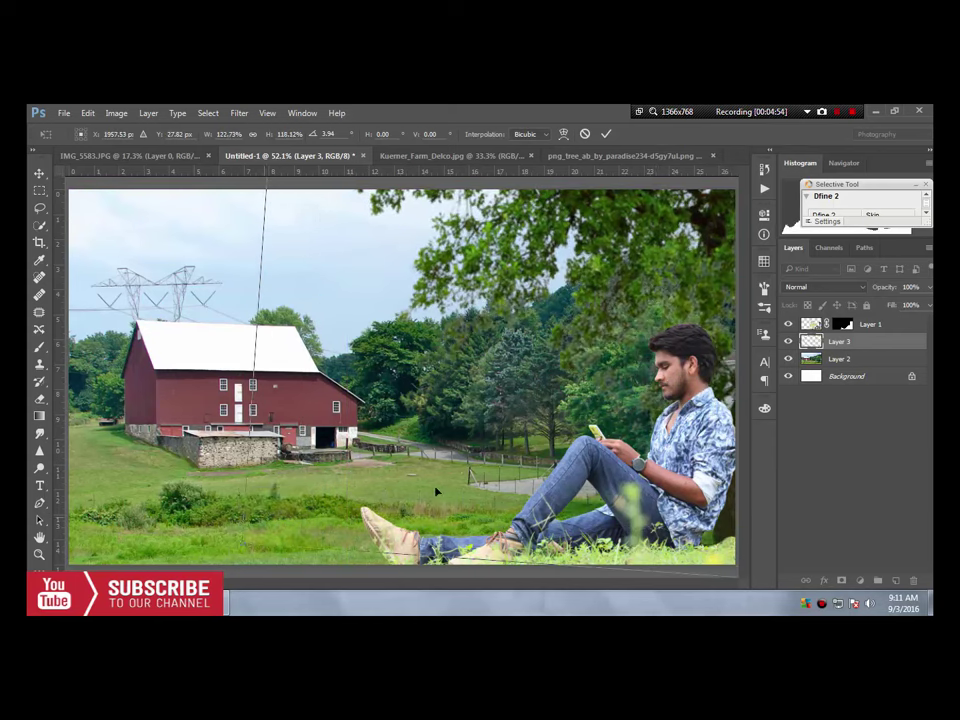
mouse_move(435, 493)
mouse_down()
mouse_move(525, 437)
mouse_move(516, 461)
mouse_move(541, 474)
mouse_up()
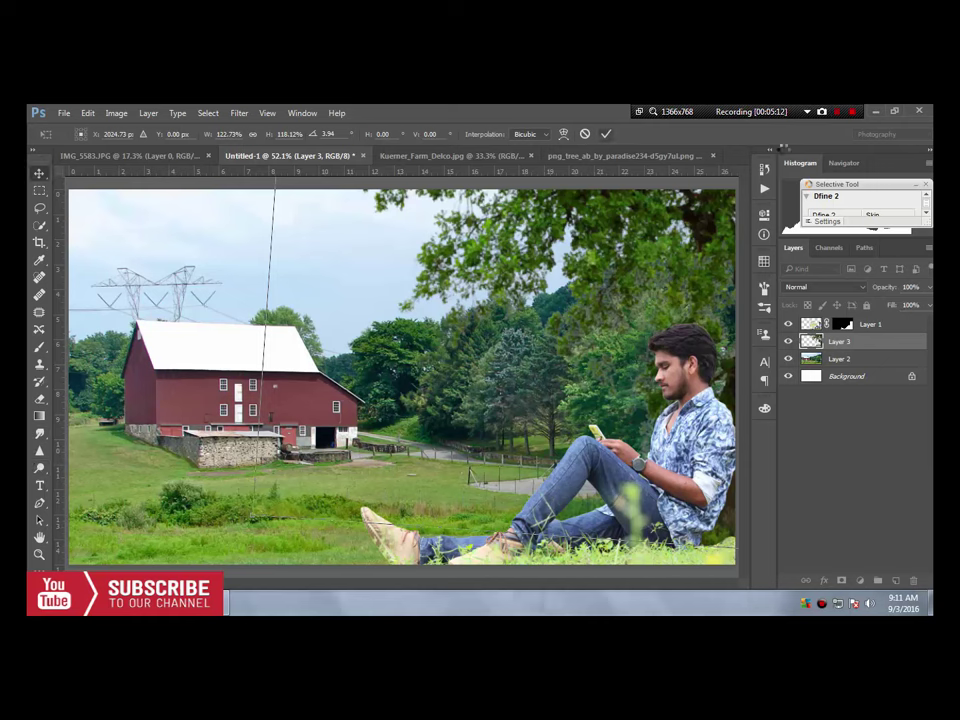
key(Return)
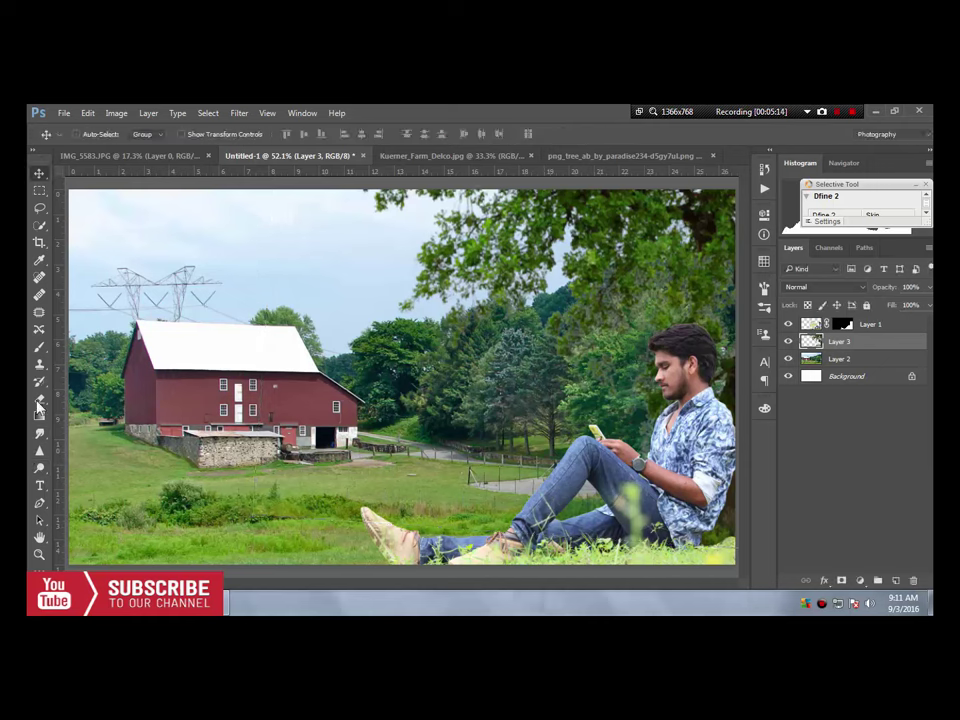
Erase the dark Layer 3 foliage left of and around the man's head
click(40, 400)
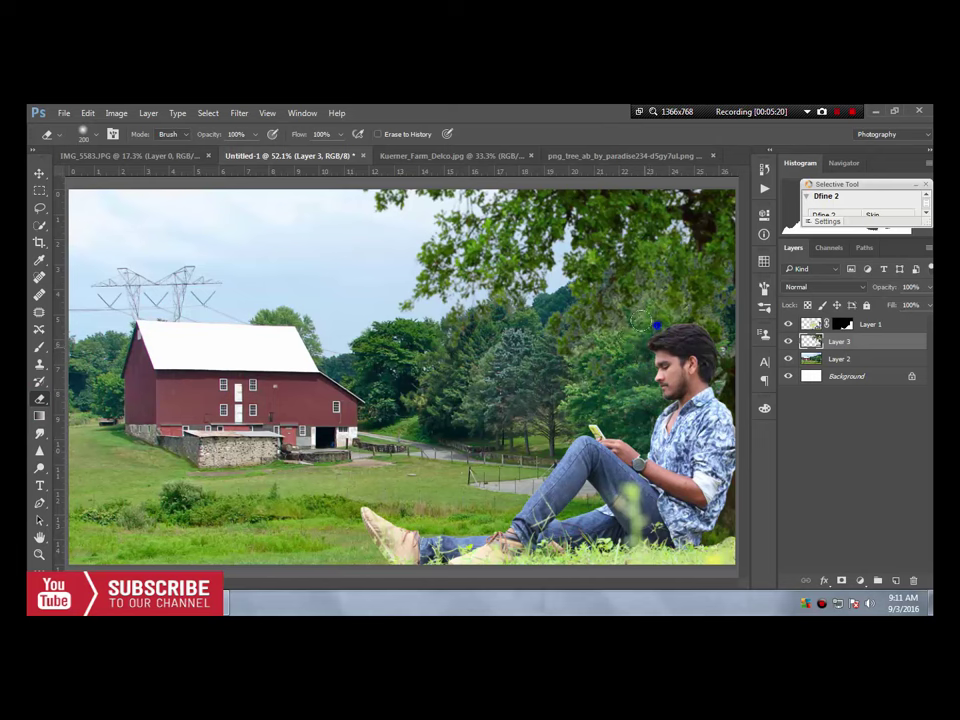
mouse_move(598, 341)
mouse_down()
mouse_move(585, 318)
mouse_move(623, 319)
mouse_up()
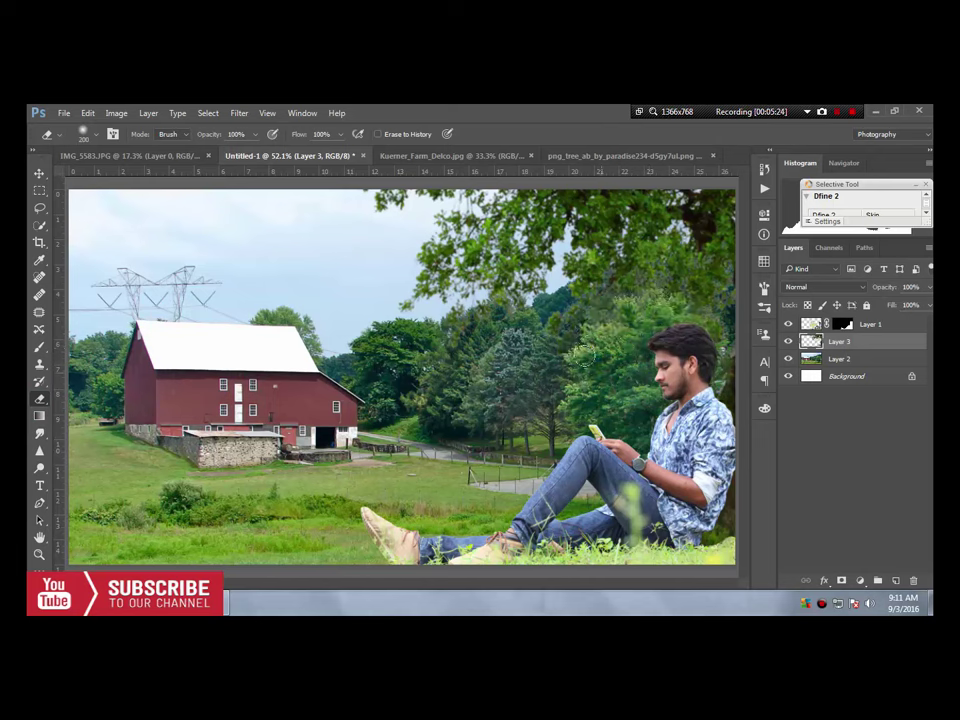
mouse_move(672, 349)
mouse_down()
mouse_move(610, 357)
mouse_move(543, 331)
mouse_up()
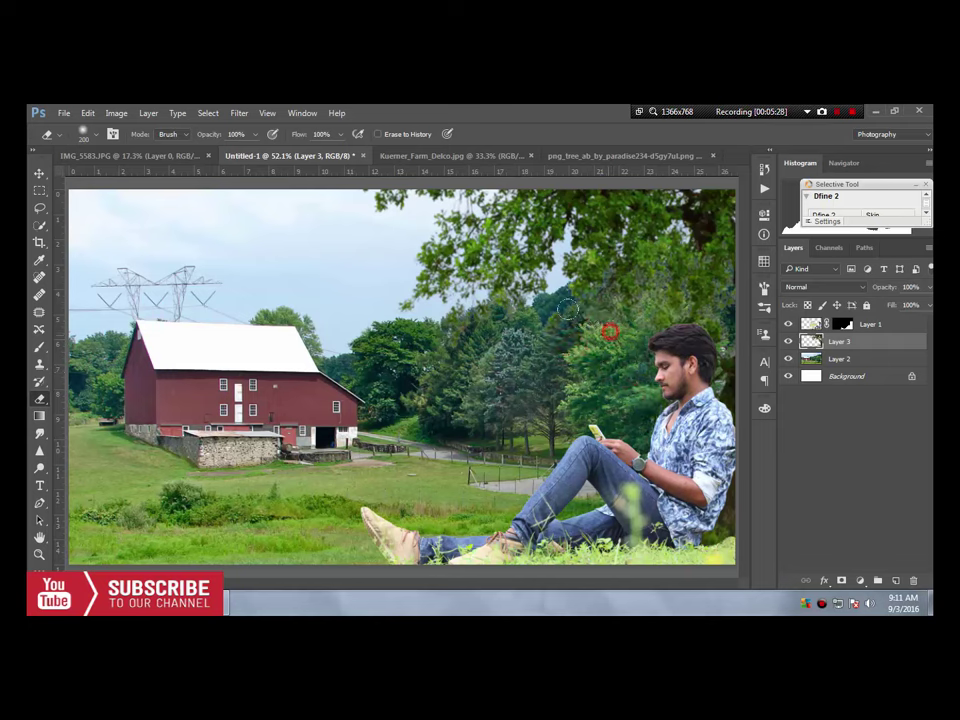
mouse_move(543, 331)
mouse_down()
mouse_move(684, 295)
mouse_move(611, 309)
mouse_move(424, 427)
mouse_move(553, 360)
mouse_up()
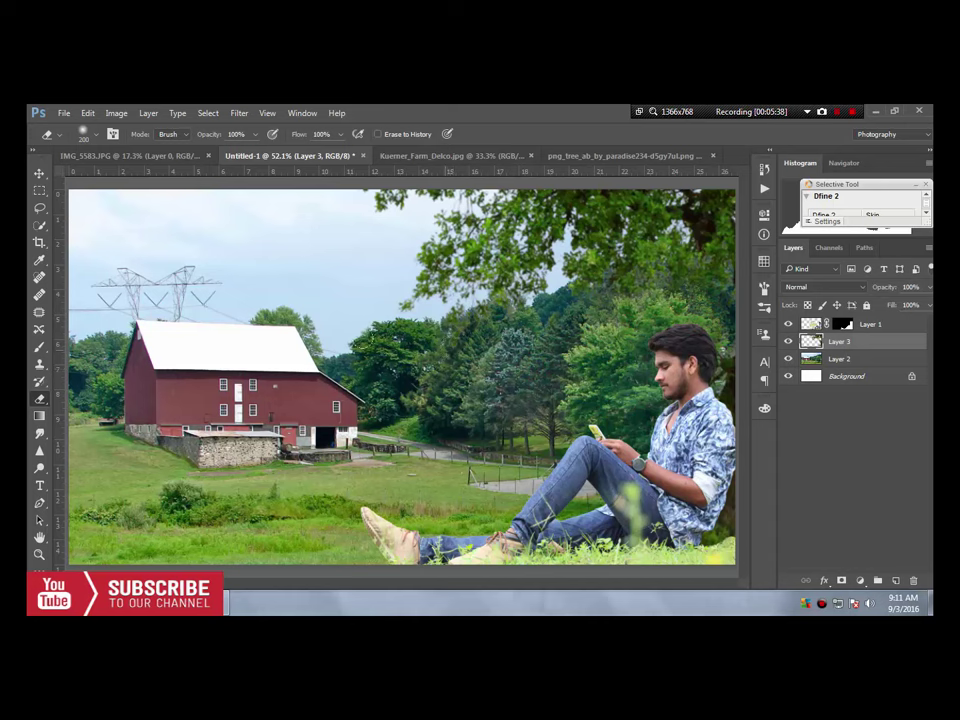
click(39, 173)
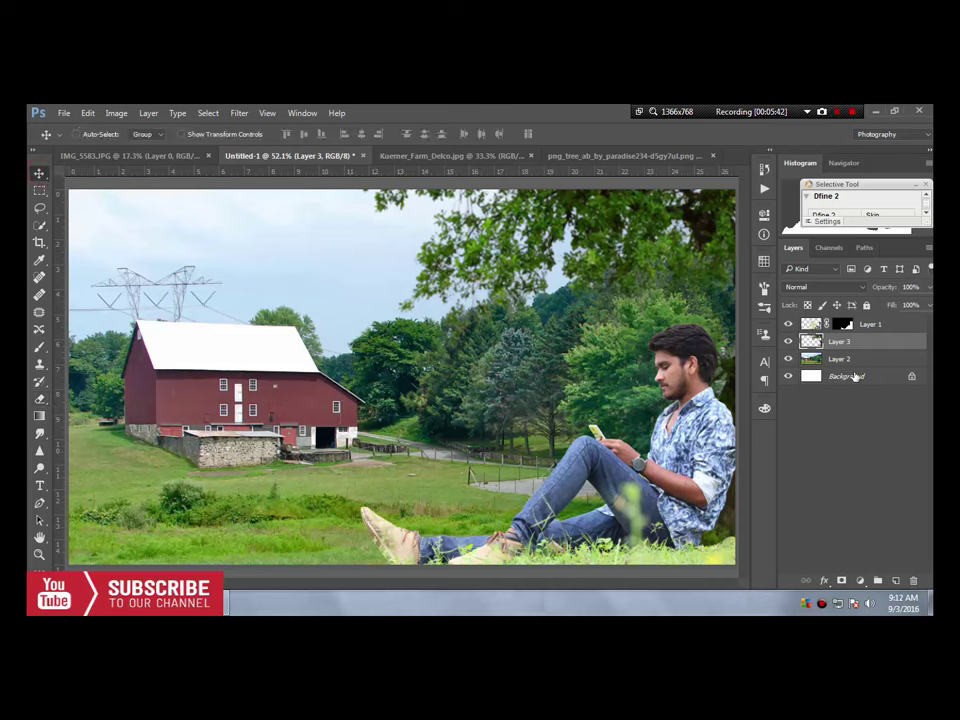
Apply a Camera Raw Filter to Layer 3 with Exposure +0.40, Contrast +37, Highlights -50, Clarity +18
click(239, 113)
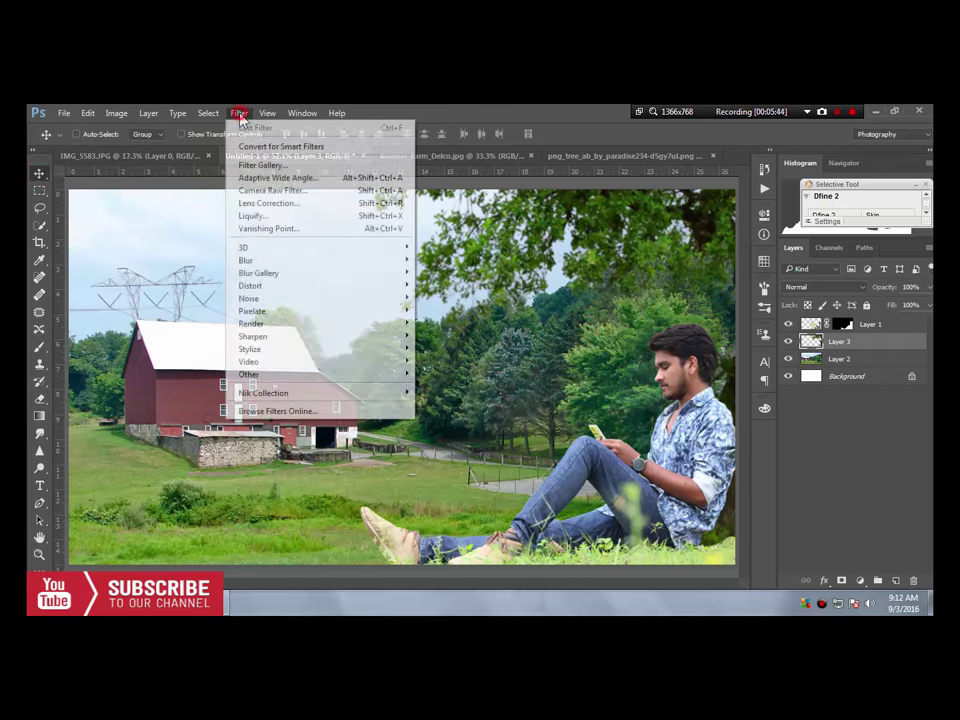
click(265, 190)
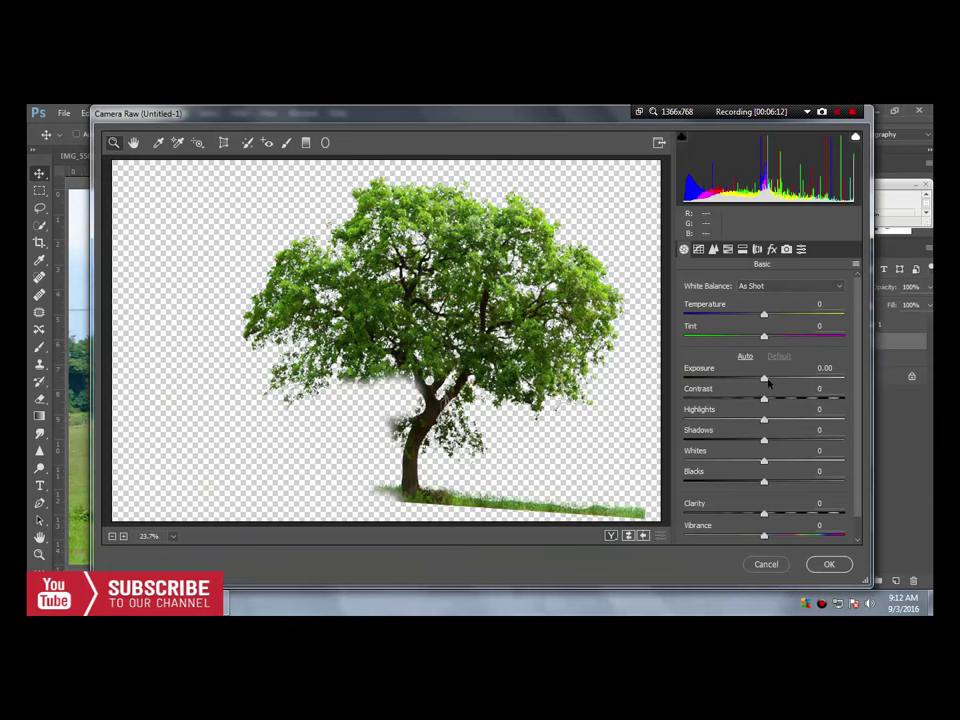
mouse_move(767, 382)
mouse_down()
mouse_move(789, 404)
mouse_move(727, 425)
mouse_move(780, 444)
mouse_up()
click(765, 400)
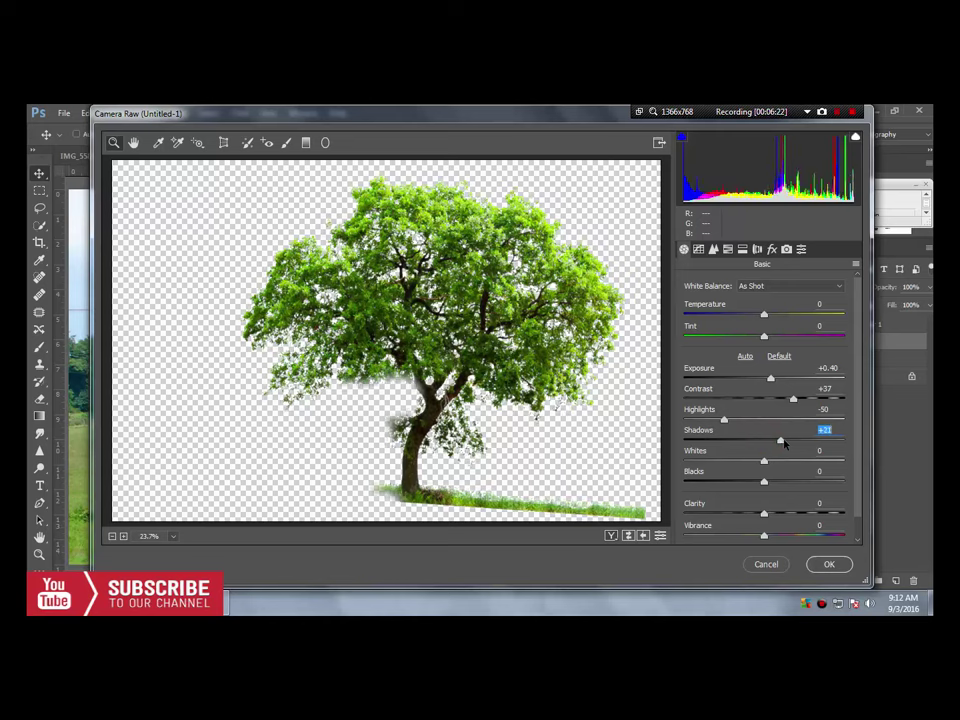
mouse_move(765, 461)
mouse_down()
mouse_move(754, 481)
mouse_move(783, 519)
mouse_up()
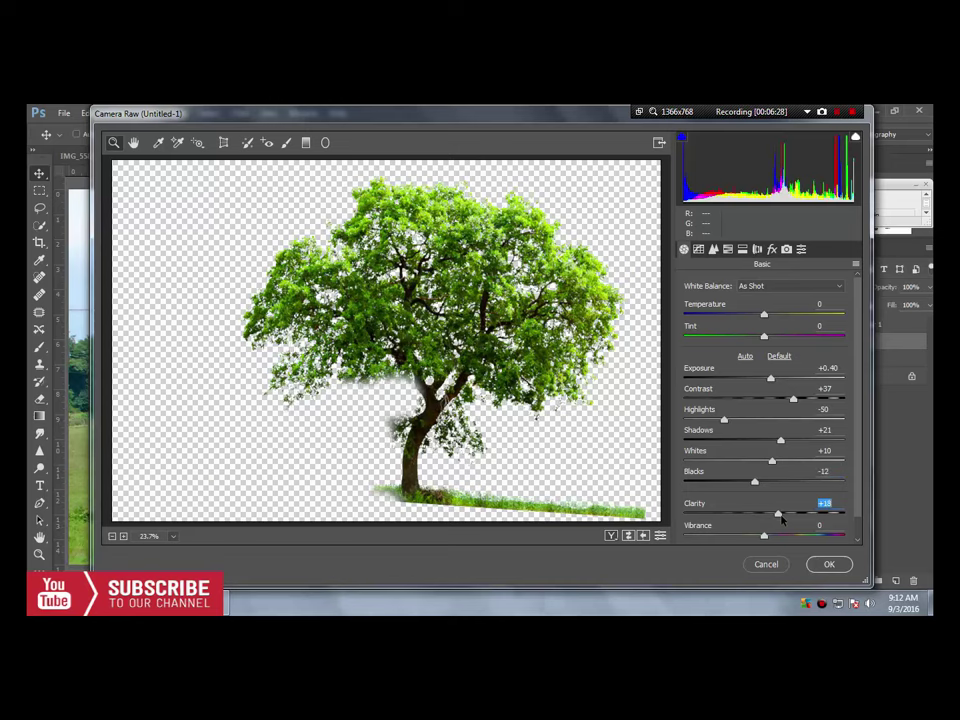
click(819, 568)
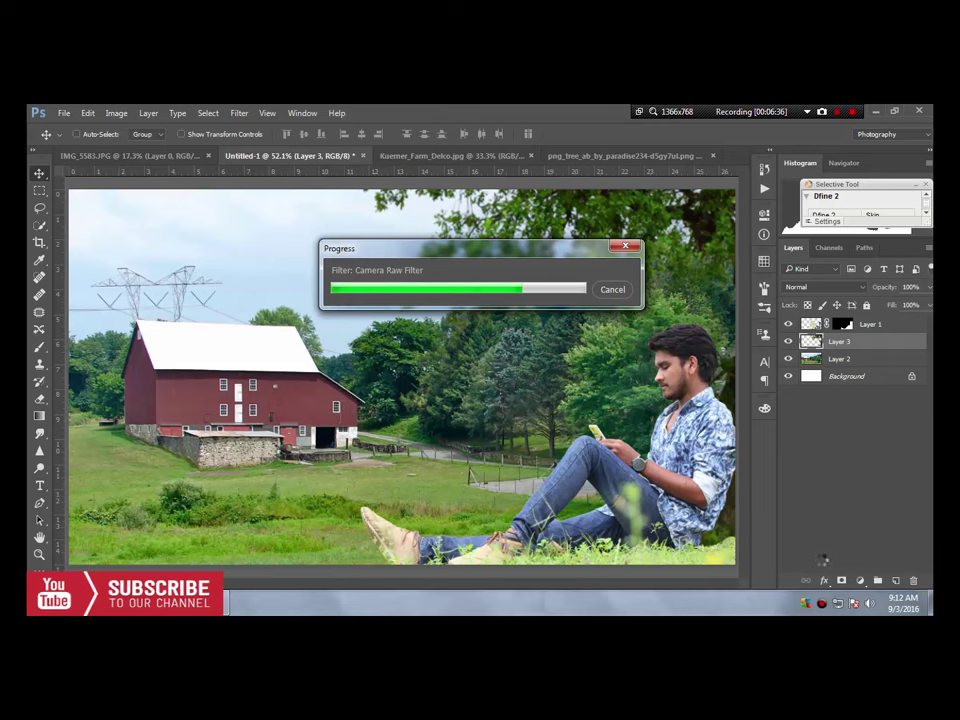
right_click(822, 566)
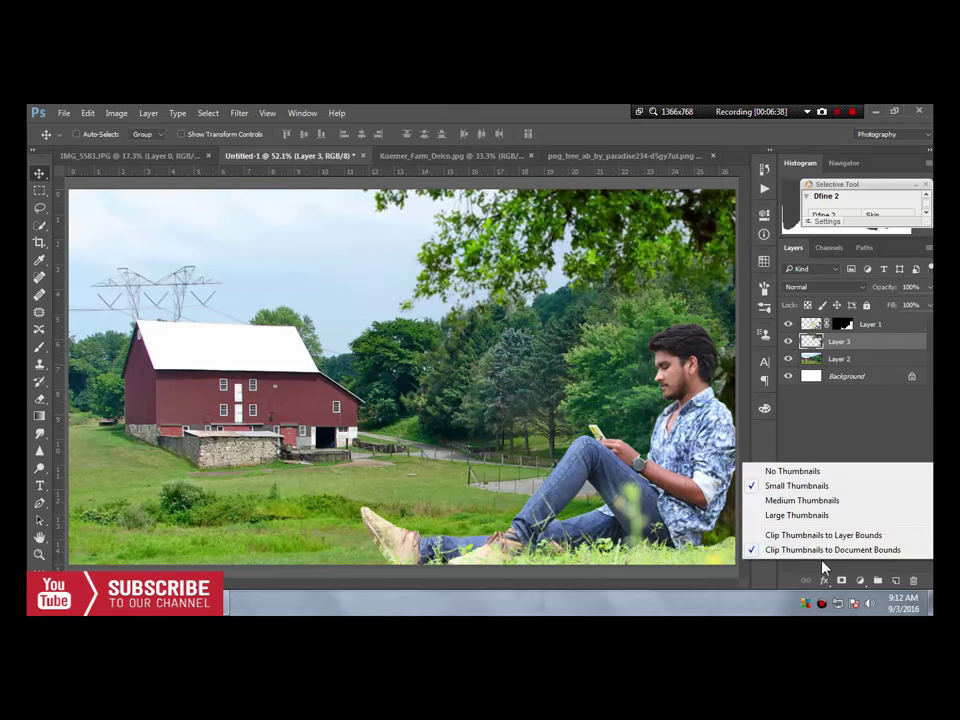
On Layer 2's Camera Raw Filter, try Auto white balance, then keep As Shot
click(840, 426)
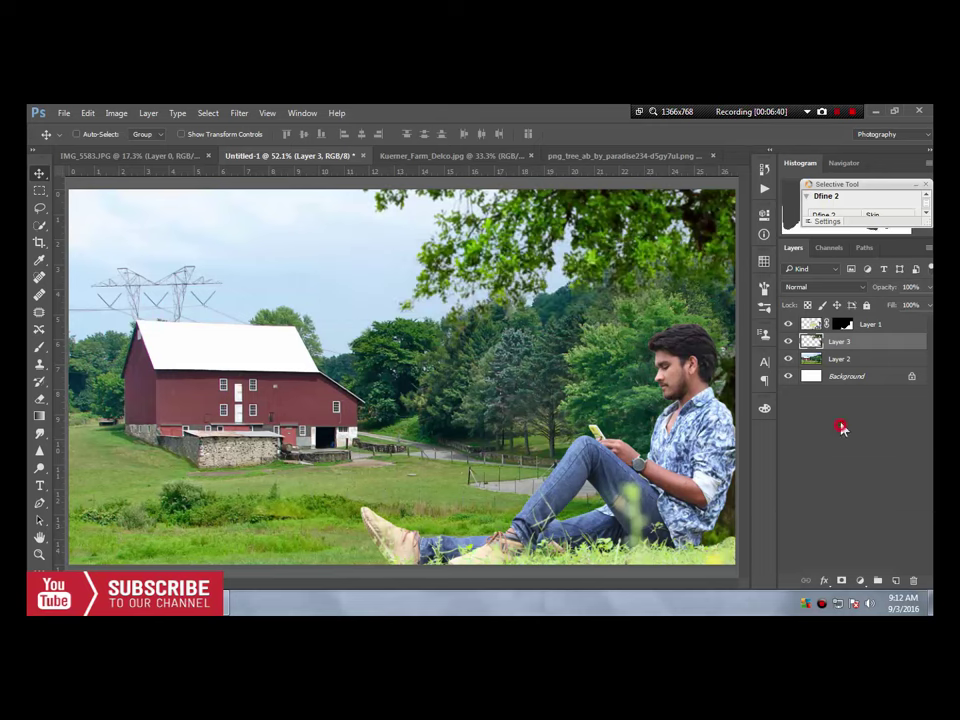
click(822, 360)
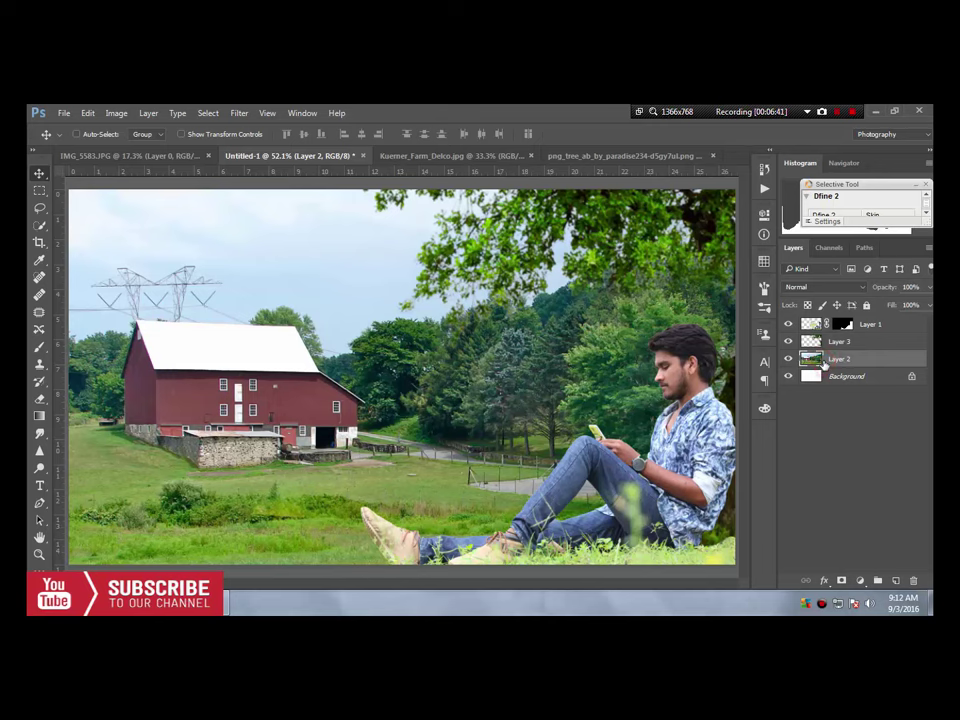
click(240, 113)
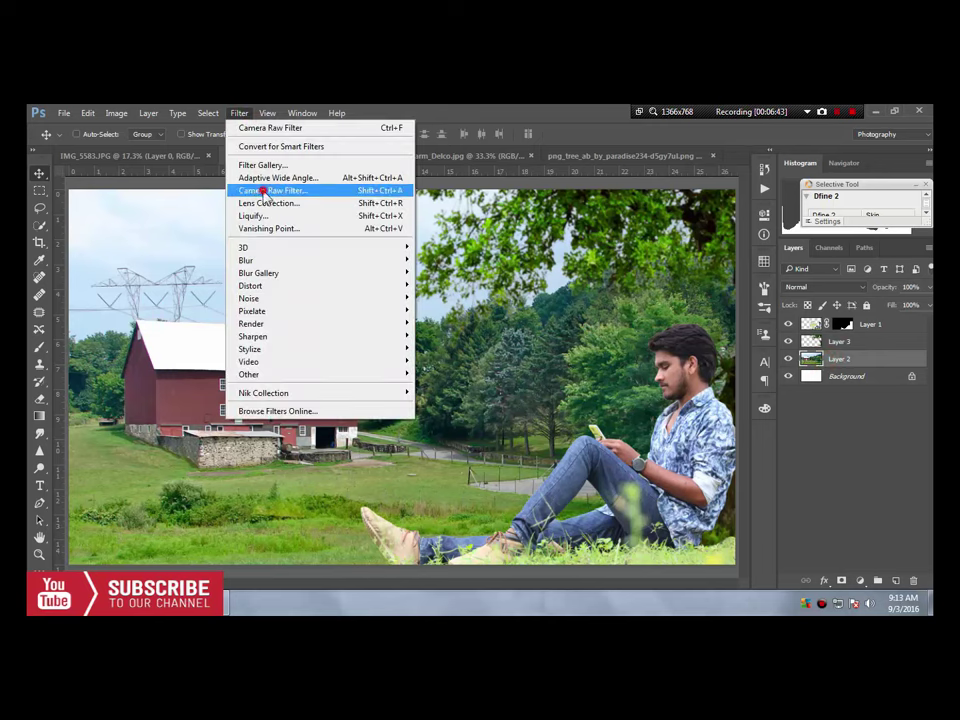
click(265, 191)
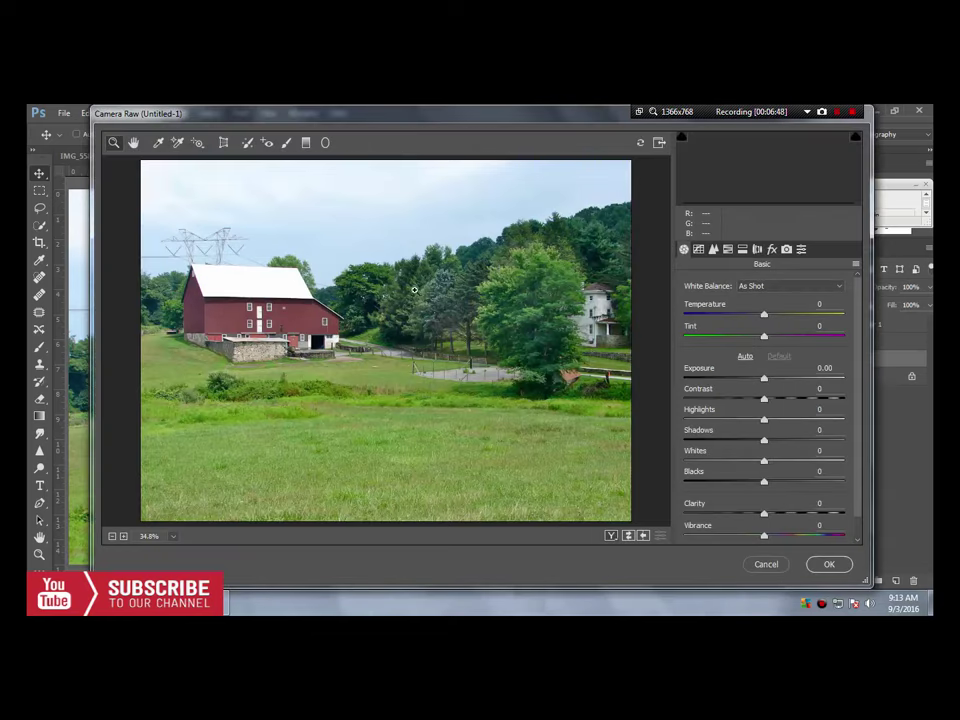
click(765, 285)
click(775, 309)
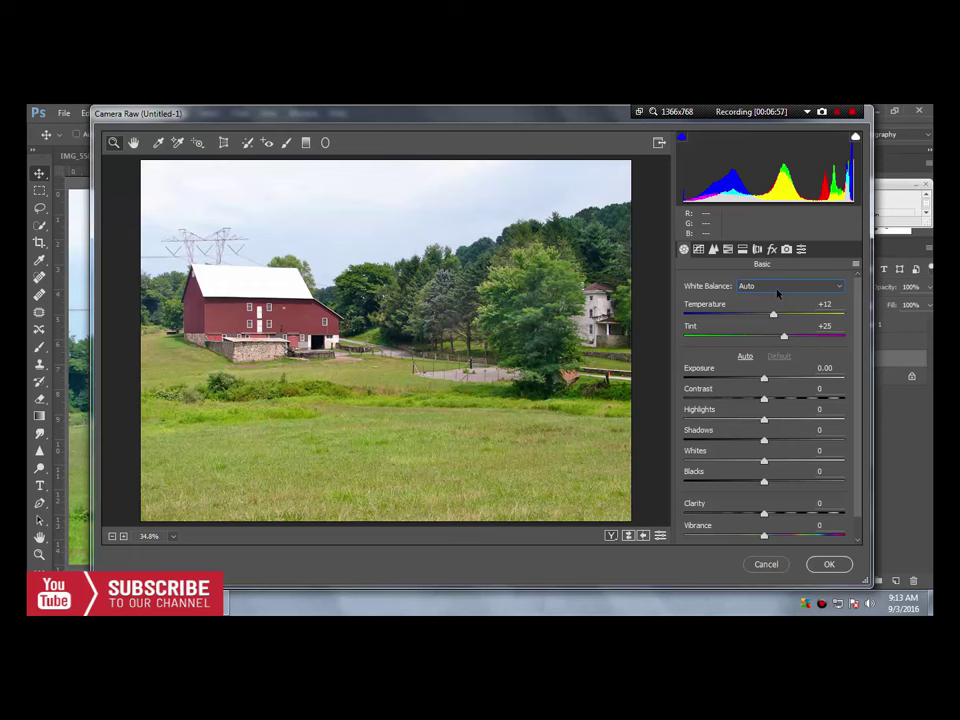
click(778, 287)
click(781, 299)
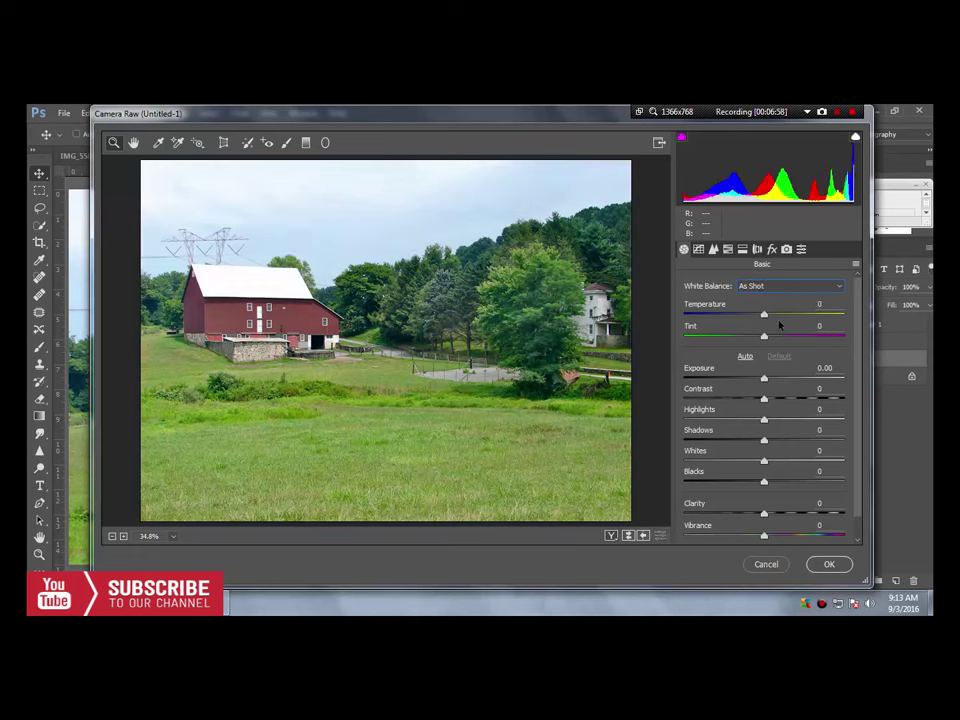
Set Exposure +0.40, Contrast +15, Highlights -28, Shadows +37, Whites +24, Blacks -4 and apply
drag(765, 379, 777, 400)
mouse_move(764, 420)
mouse_down()
mouse_move(741, 420)
mouse_move(797, 447)
mouse_up()
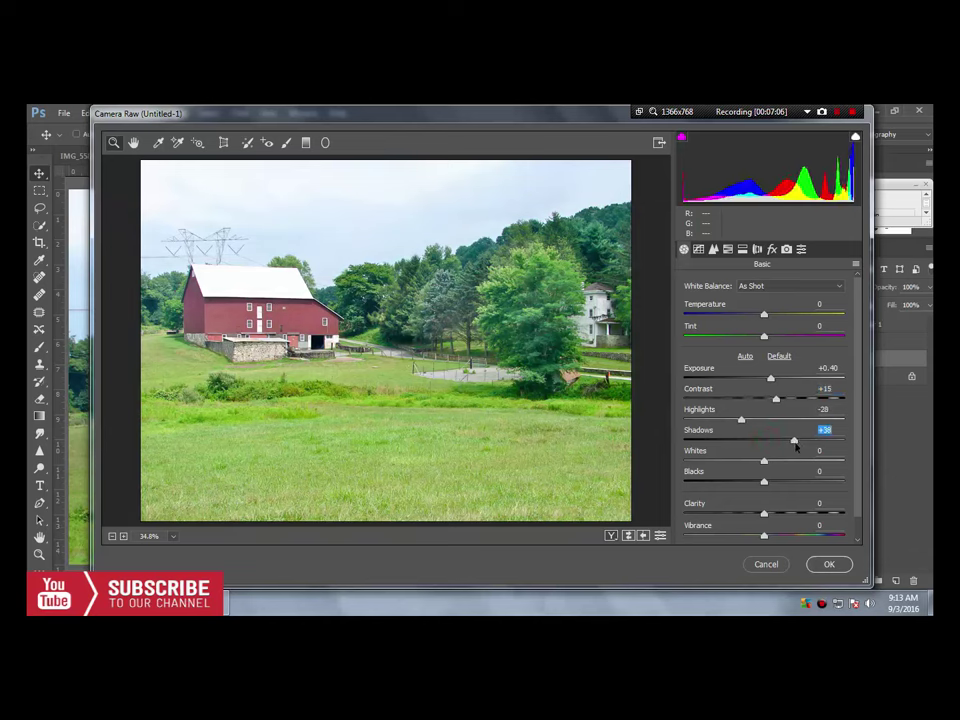
drag(764, 484, 783, 461)
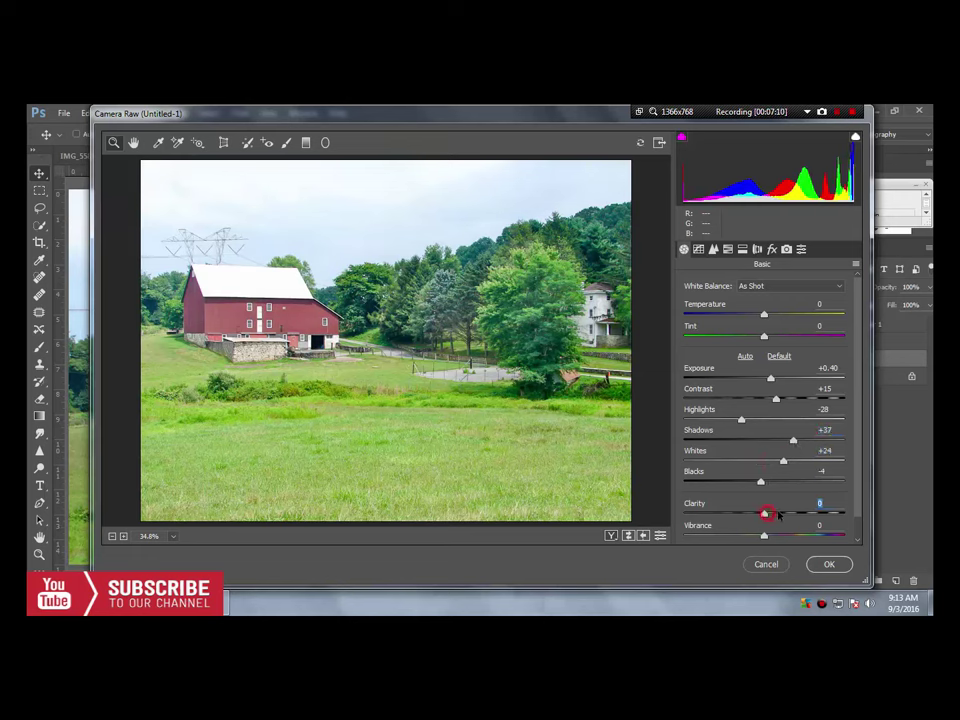
drag(764, 513, 781, 513)
click(827, 565)
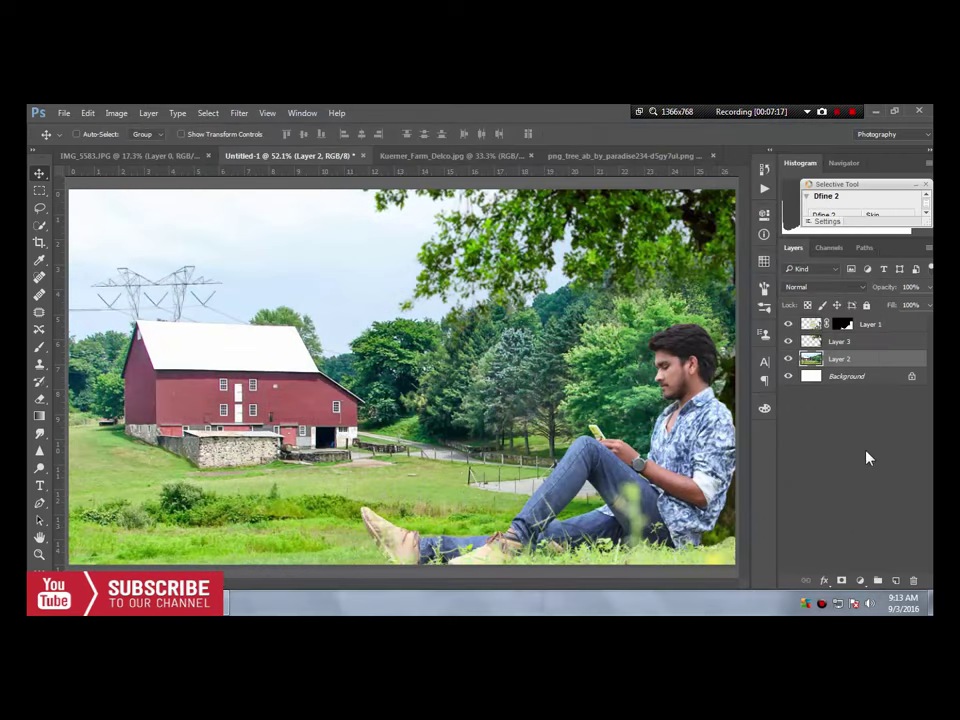
click(812, 326)
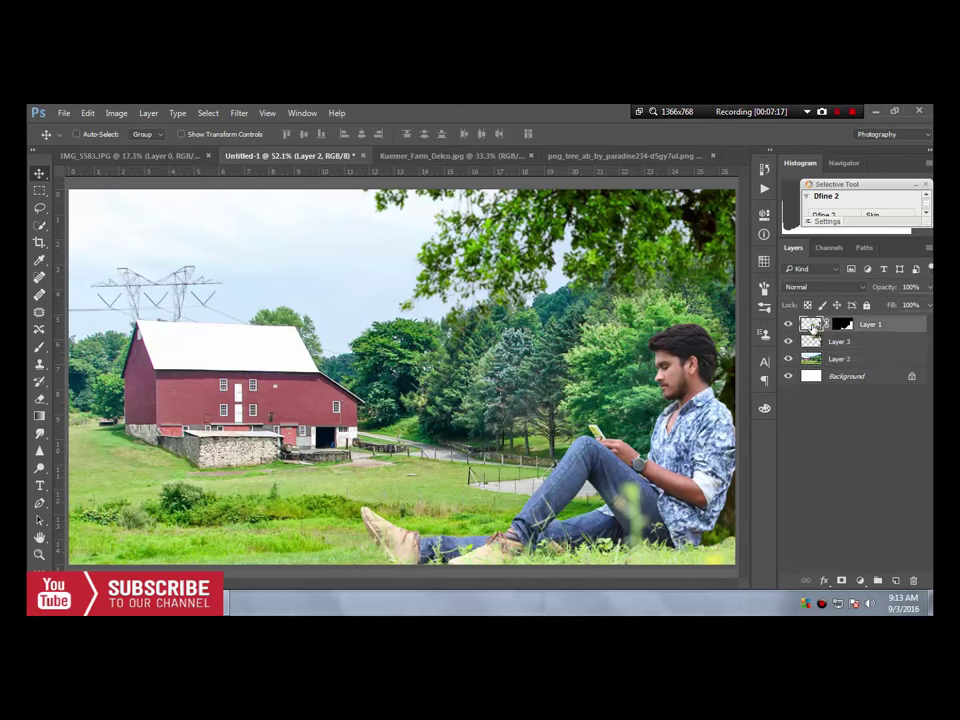
Apply Camera Raw to Layer 1: Exposure +0.55, Contrast +25, Highlights -34, Shadows +30, Clarity +17
click(239, 112)
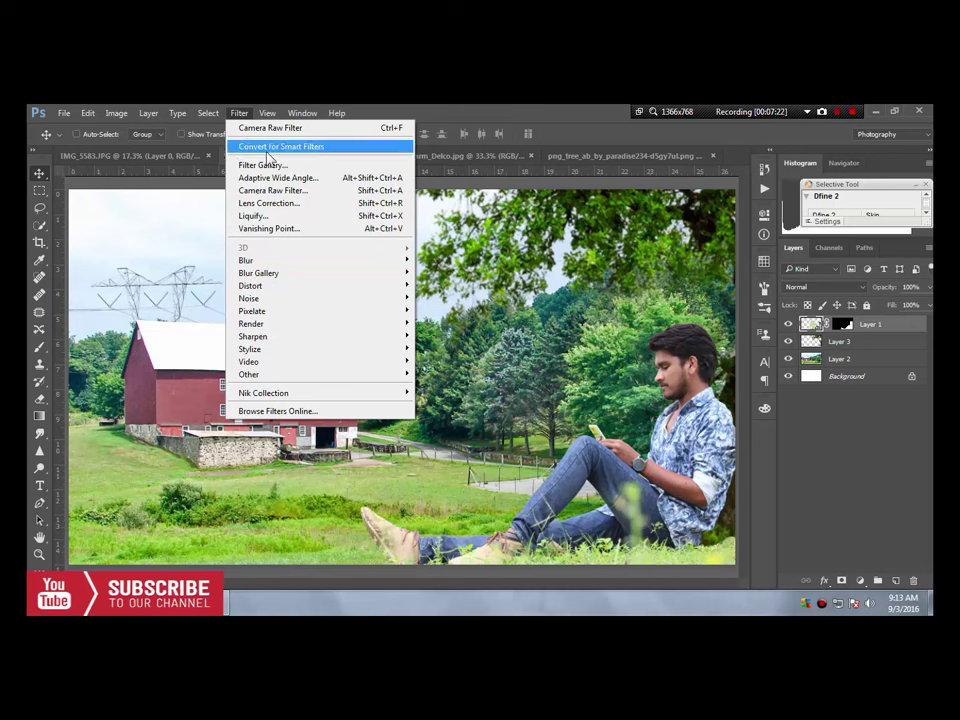
click(272, 190)
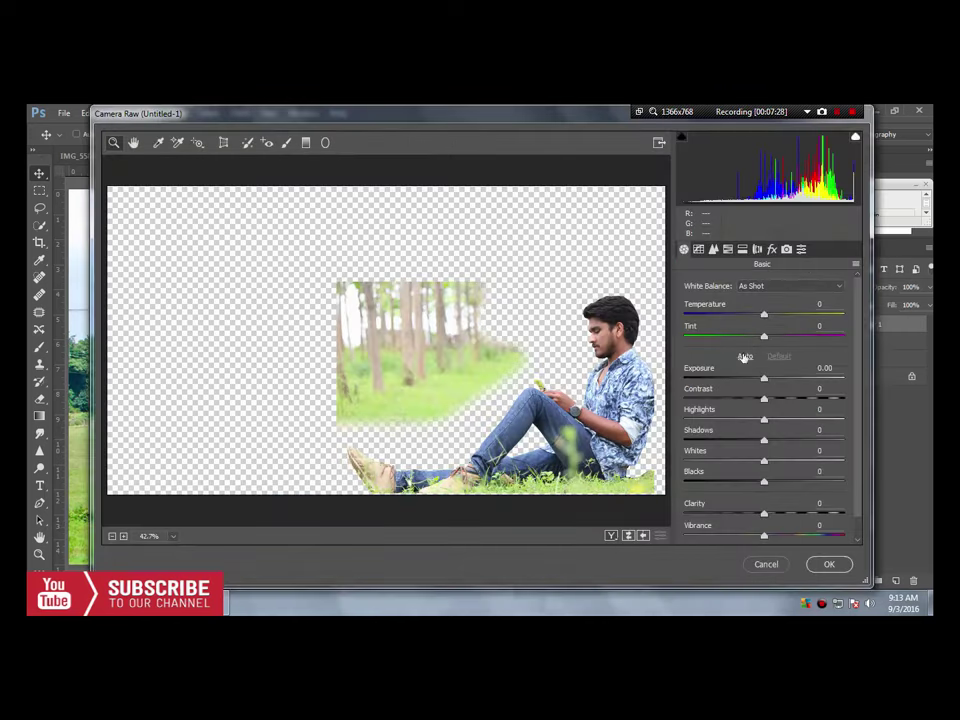
mouse_move(766, 381)
mouse_down()
mouse_move(785, 400)
mouse_move(760, 424)
mouse_move(731, 426)
mouse_move(752, 424)
mouse_move(733, 422)
mouse_move(790, 443)
mouse_move(753, 462)
mouse_move(766, 483)
mouse_up()
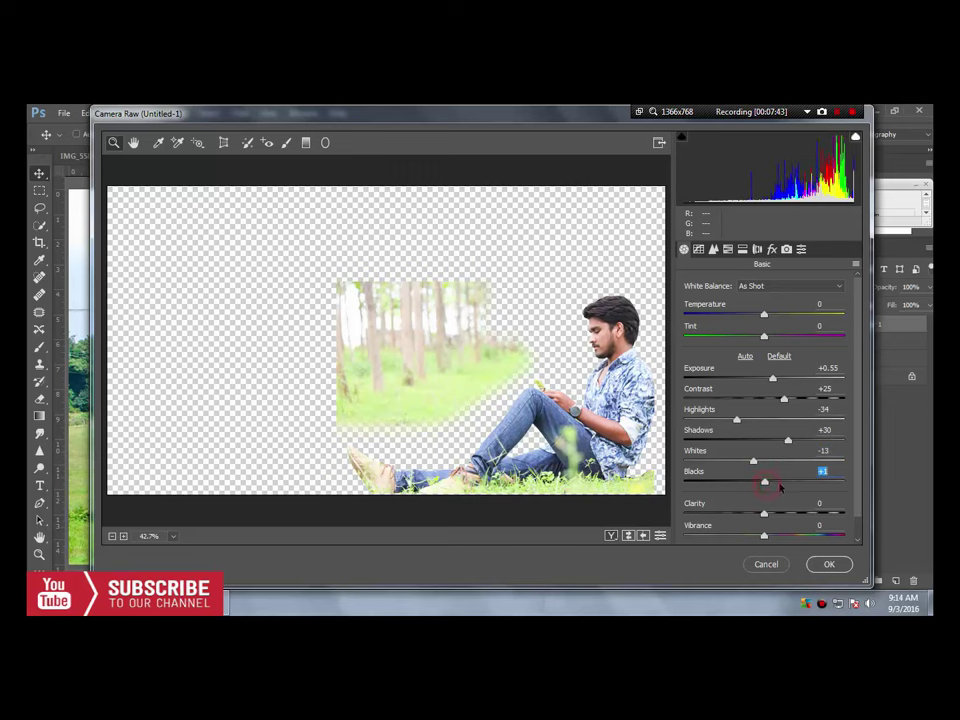
click(829, 564)
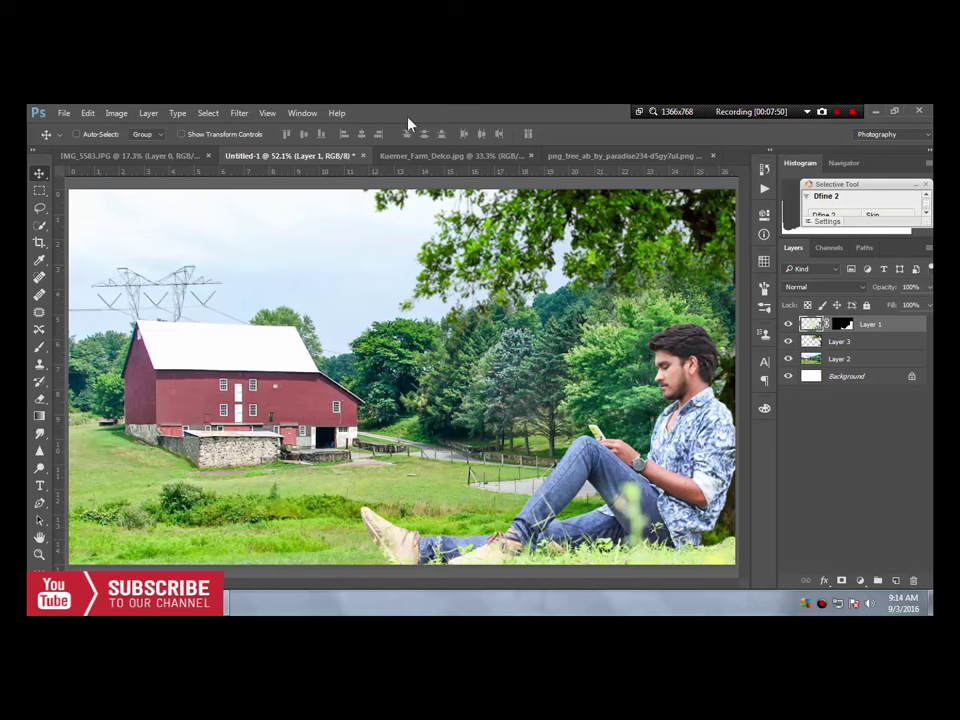
Close the Kuemer_Farm_Delco barn photo and the png_tree document
click(480, 155)
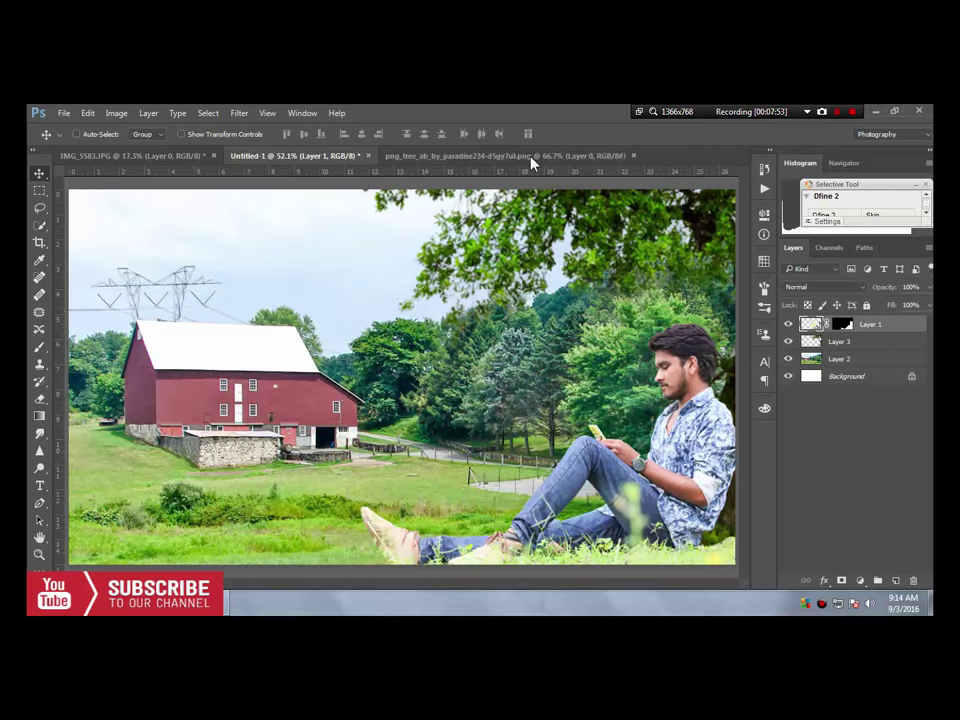
click(531, 160)
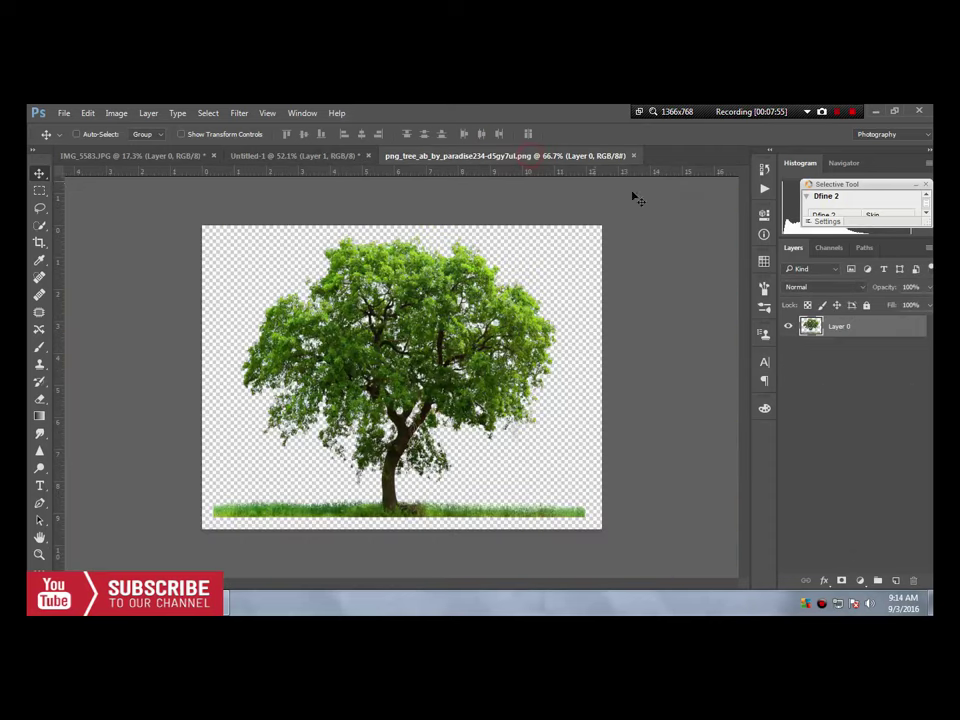
click(632, 156)
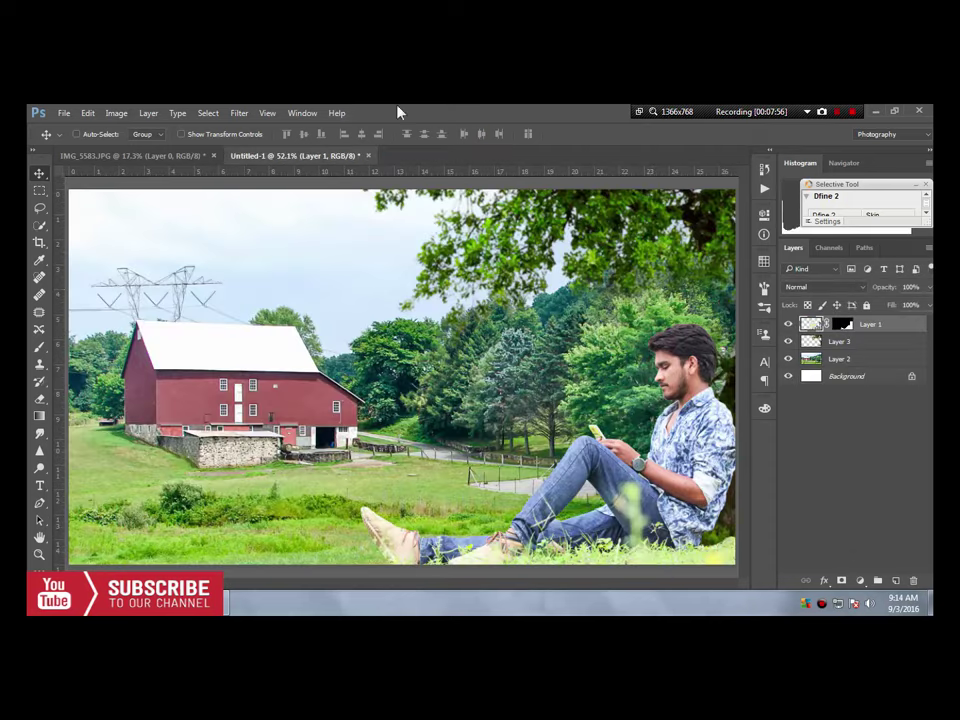
Open the Grass-PNG-Images.png file as a new document
click(65, 115)
click(80, 138)
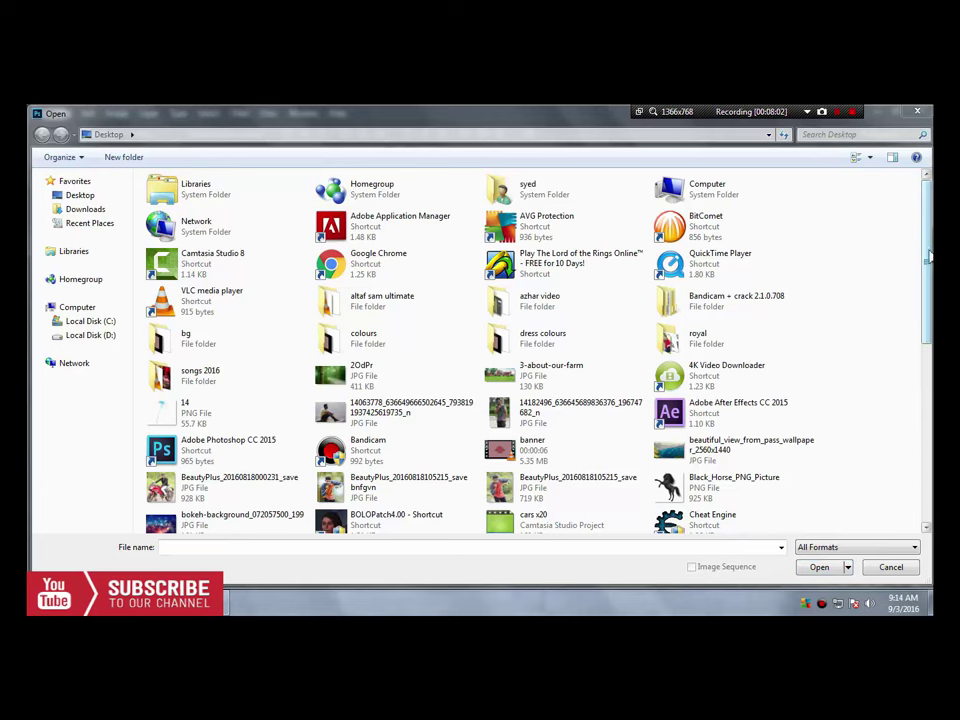
scroll(928, 278, down, 1)
scroll(928, 278, down, 3)
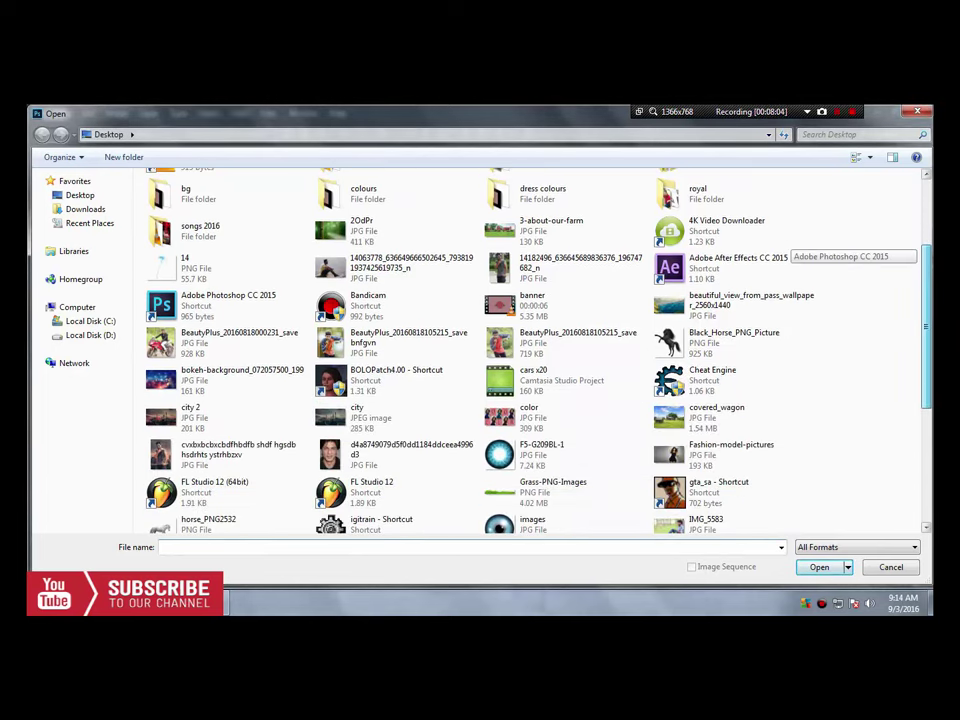
scroll(928, 278, down, 1)
scroll(928, 278, down, 1)
scroll(928, 278, down, 1)
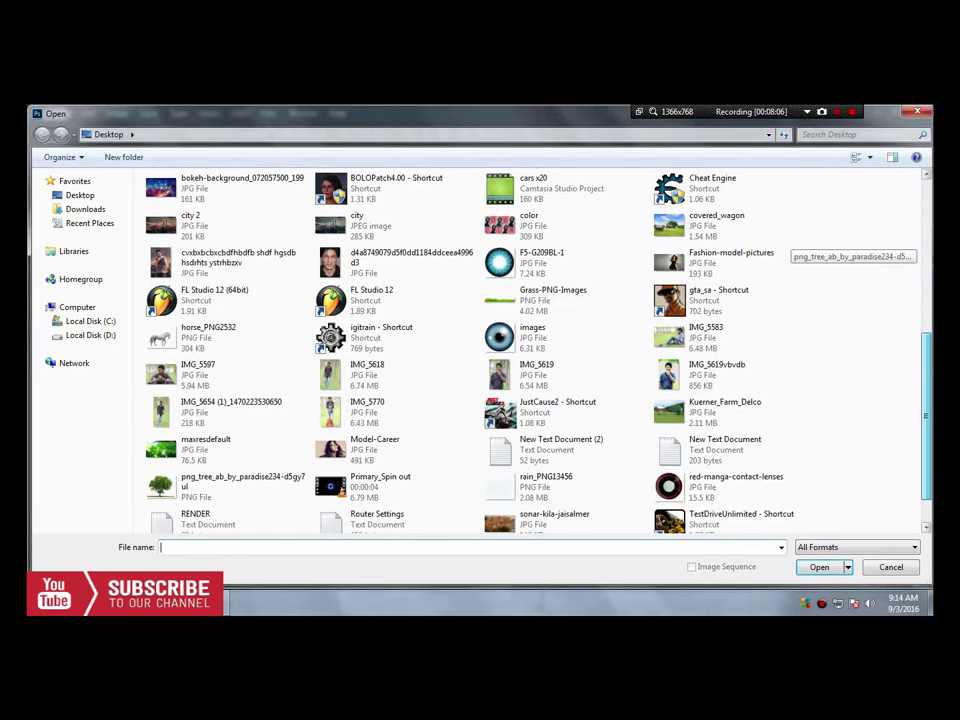
scroll(928, 278, down, 1)
scroll(928, 278, down, 1)
scroll(765, 354, up, 1)
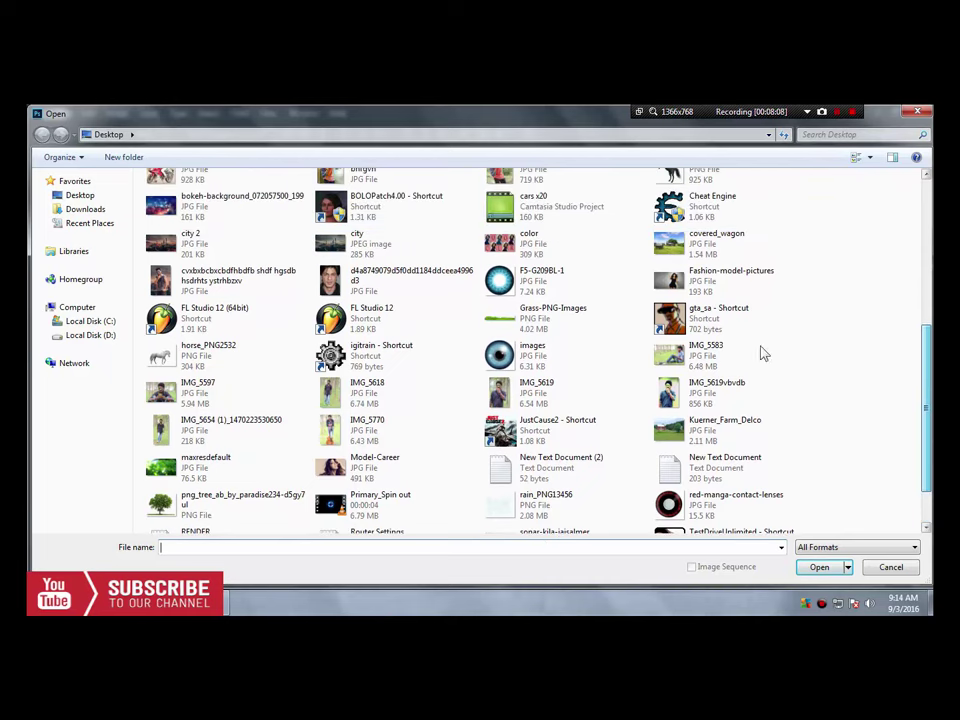
click(549, 313)
click(816, 566)
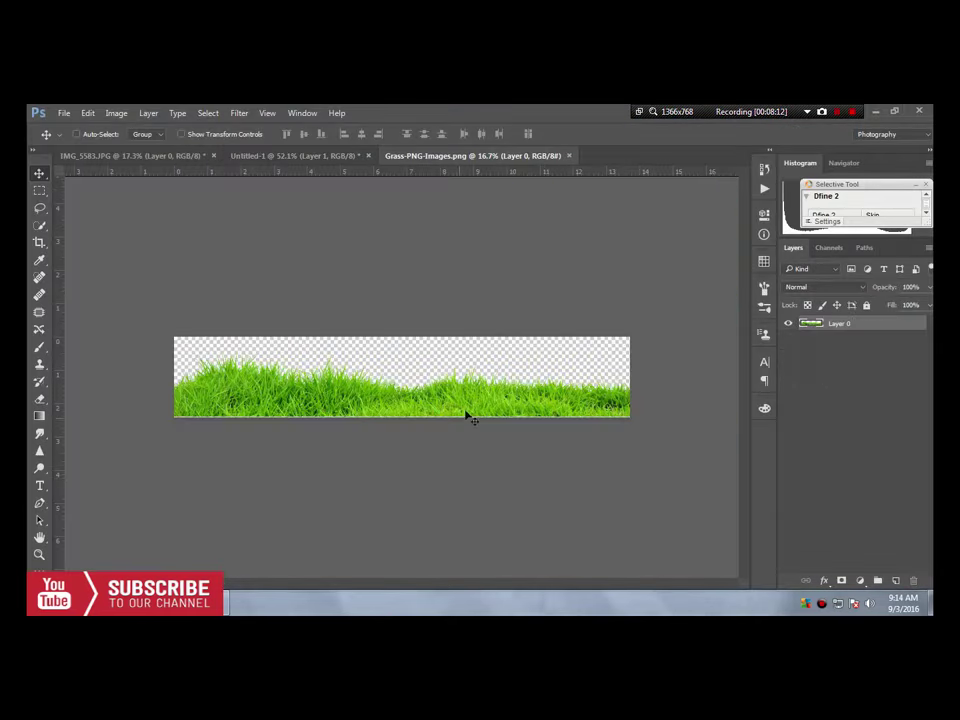
mouse_move(471, 405)
mouse_down()
mouse_move(368, 398)
mouse_move(172, 168)
mouse_up()
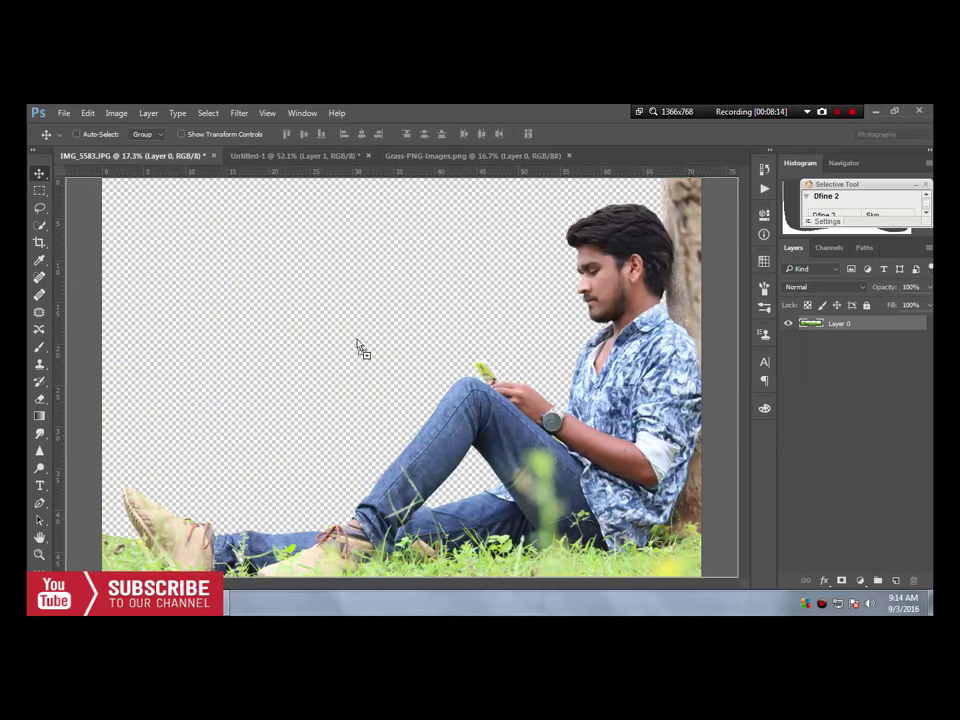
Bring the grass into Untitled-1 as Layer 4, scaled into a strip across the man's feet
mouse_move(358, 347)
mouse_down()
mouse_move(316, 163)
mouse_move(615, 510)
mouse_move(596, 540)
mouse_move(580, 545)
mouse_up()
key(ctrl+t)
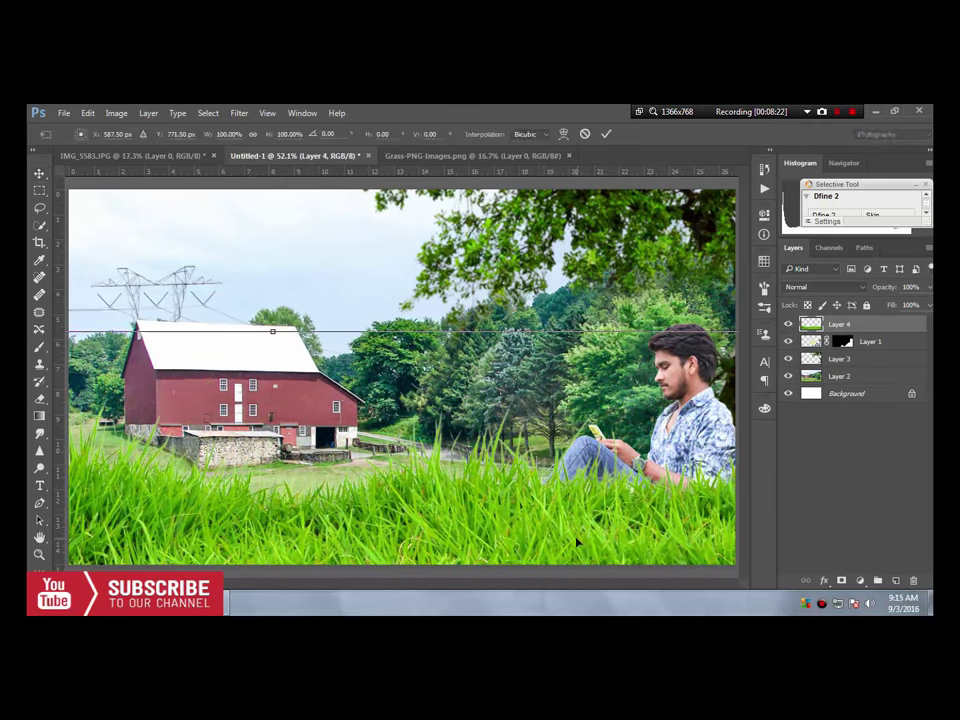
drag(462, 432, 462, 418)
drag(424, 336, 322, 348)
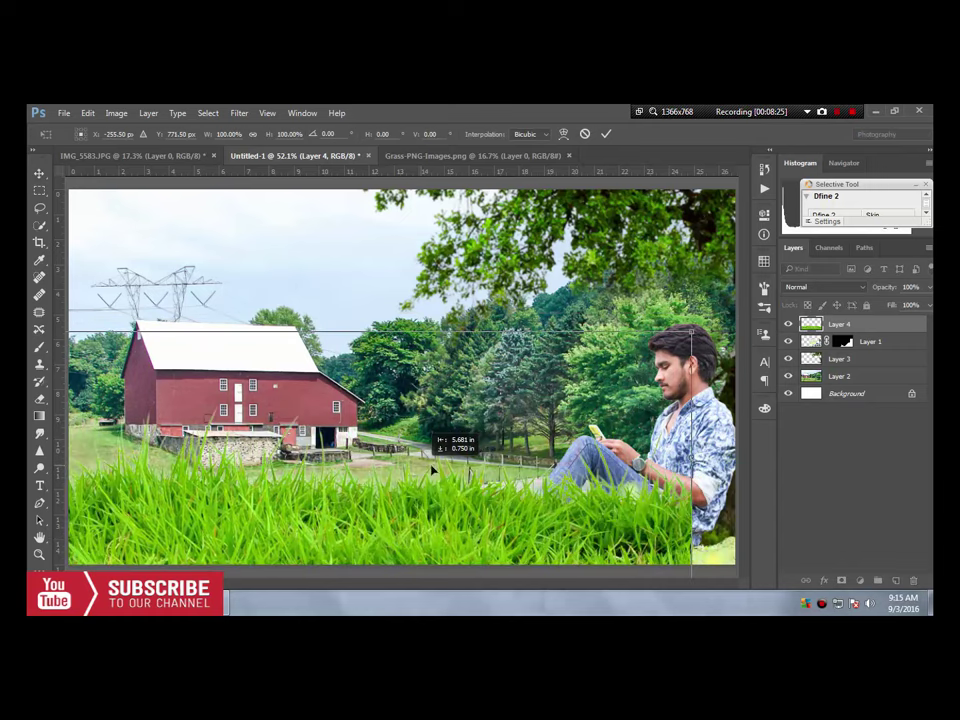
mouse_move(691, 330)
mouse_down()
mouse_move(451, 374)
mouse_move(369, 476)
mouse_move(650, 436)
mouse_up()
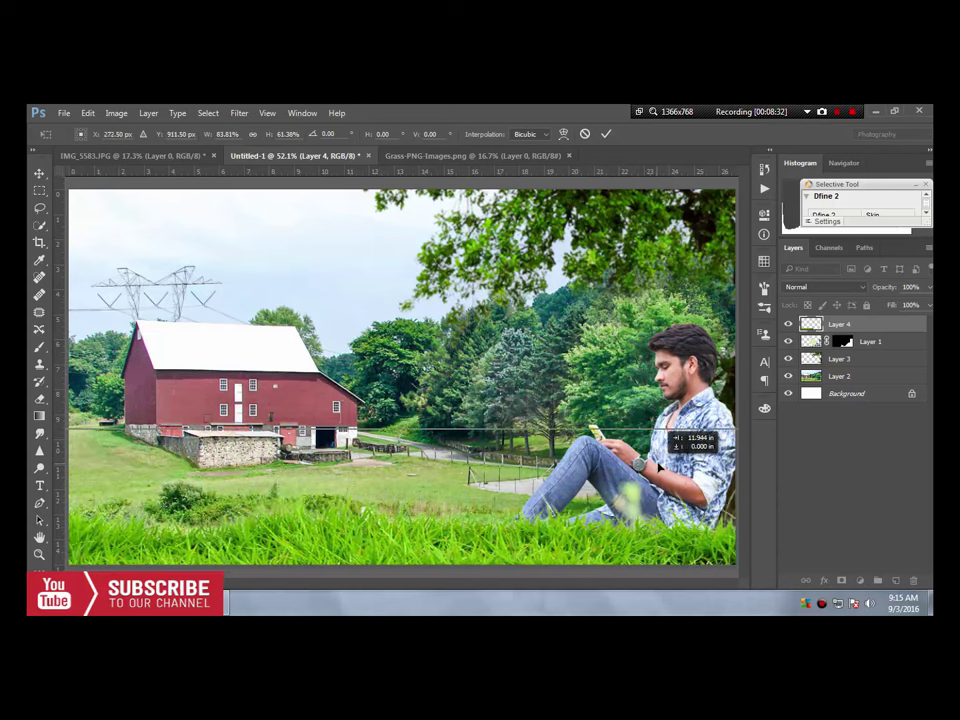
drag(640, 440, 454, 506)
mouse_move(300, 487)
mouse_down()
mouse_move(158, 463)
mouse_move(214, 418)
mouse_move(374, 424)
mouse_up()
drag(437, 473, 470, 476)
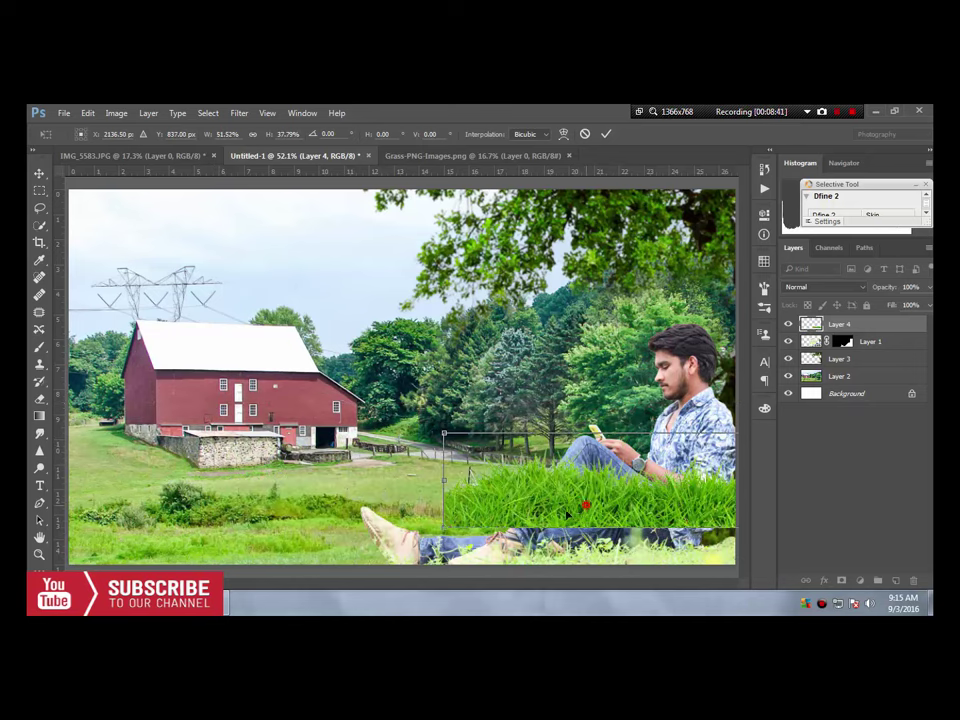
mouse_move(567, 514)
mouse_down()
mouse_move(204, 525)
mouse_move(181, 565)
mouse_up()
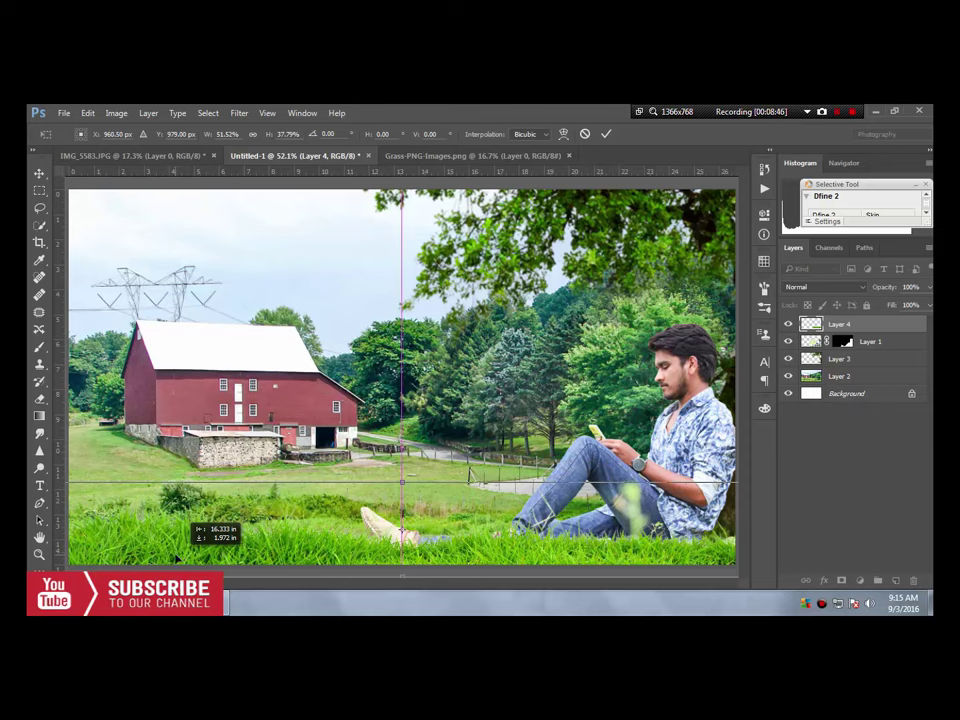
drag(176, 558, 177, 562)
click(605, 135)
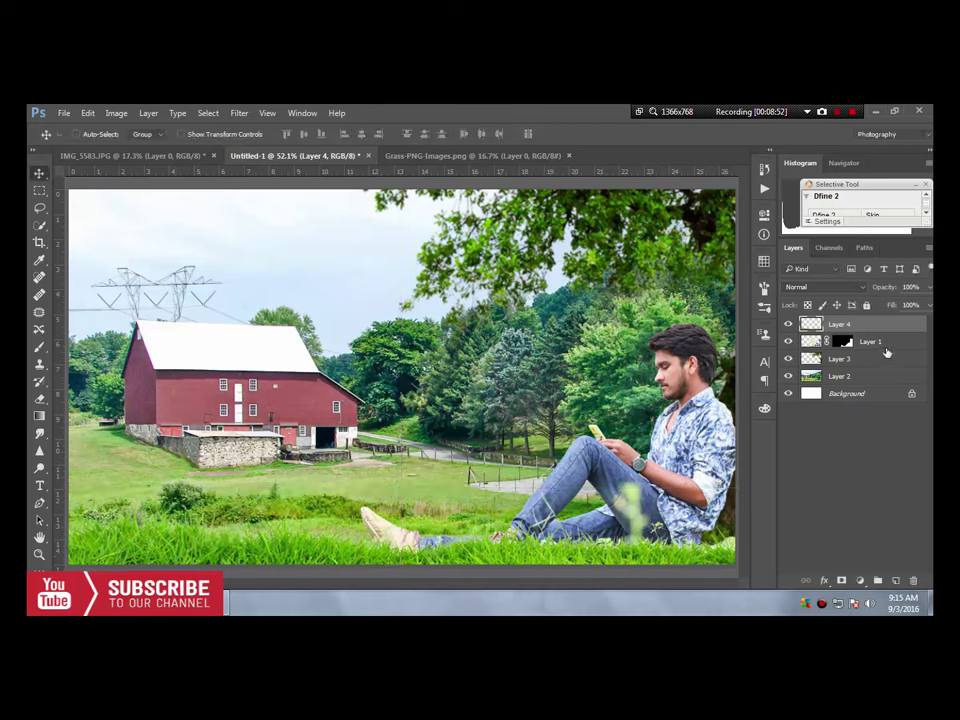
Duplicate Layer 4 and move the copy below the man's Layer 1
right_click(866, 323)
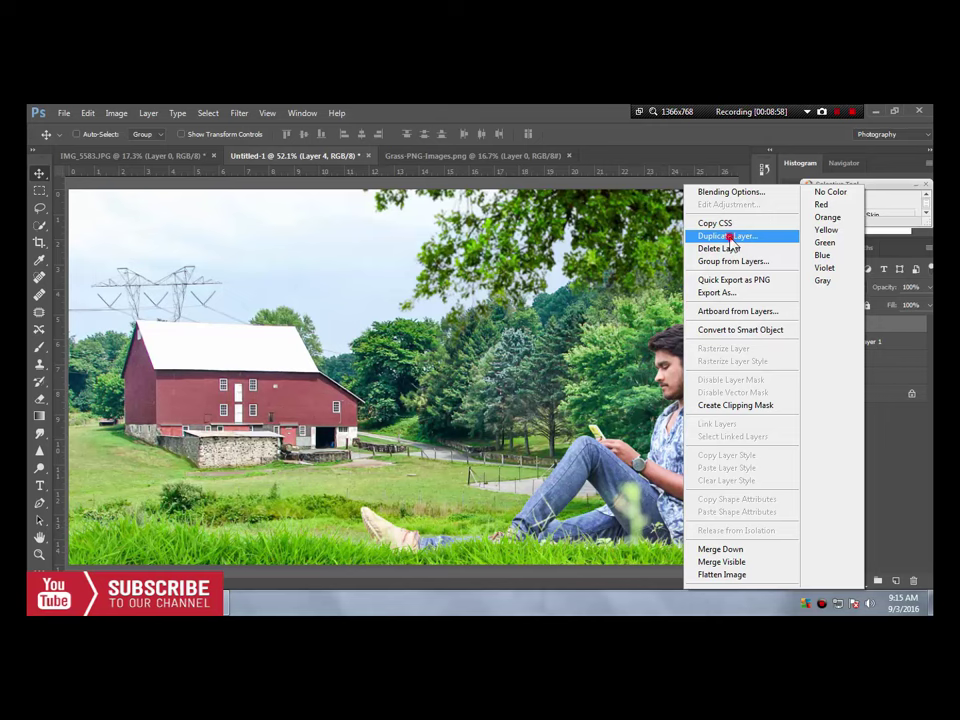
click(729, 236)
click(596, 257)
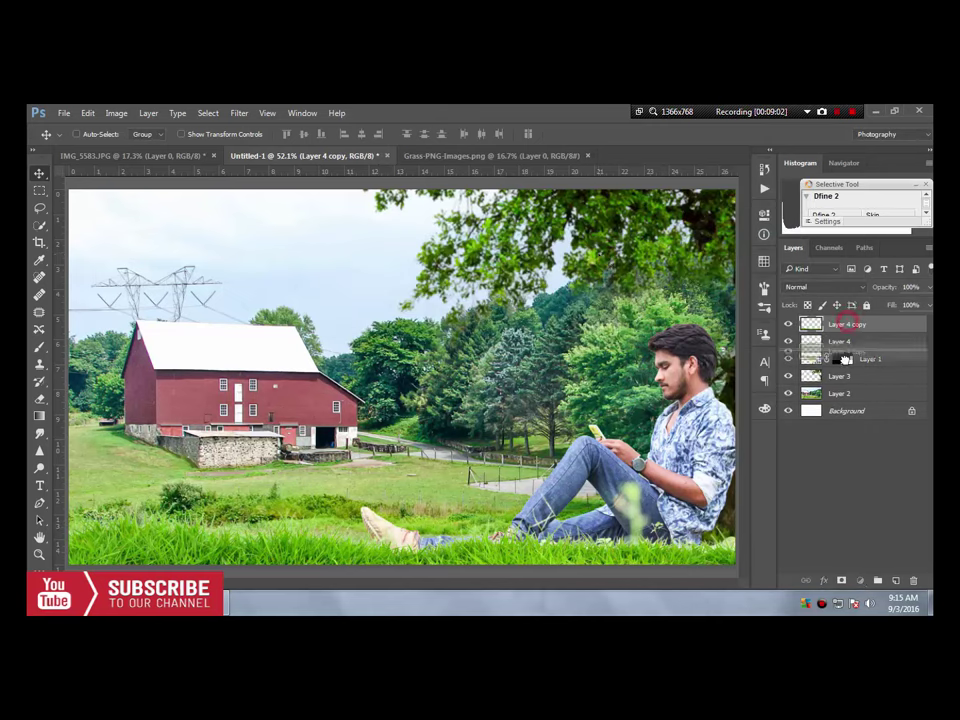
drag(846, 325, 847, 374)
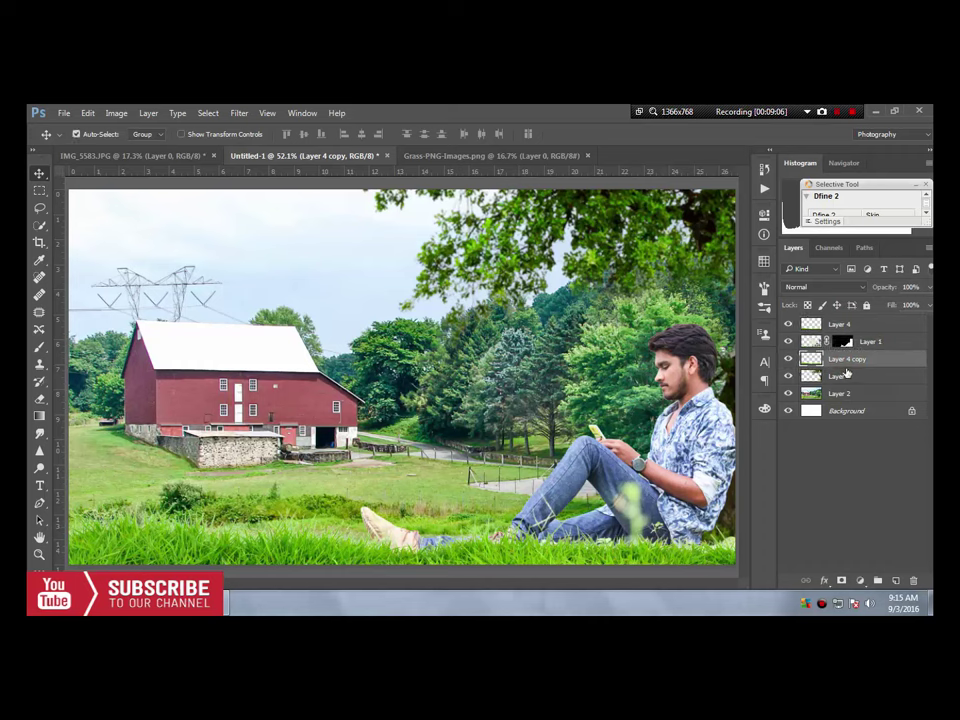
Stretch the Layer 4 copy to about 150% height
key(ctrl+t)
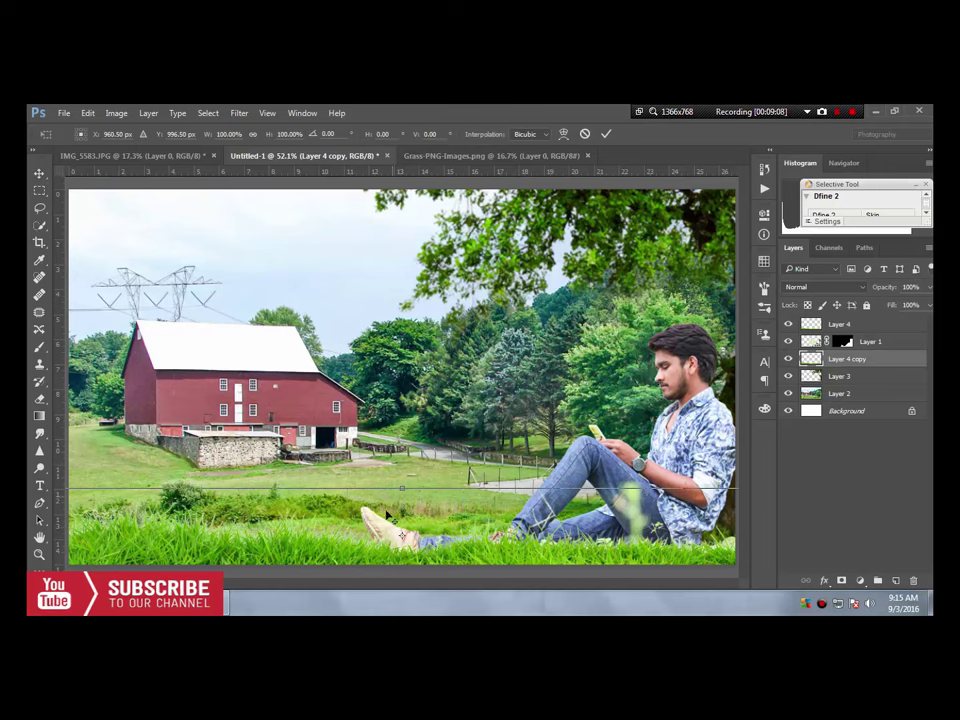
mouse_move(402, 488)
mouse_down()
mouse_move(410, 436)
mouse_move(408, 466)
mouse_up()
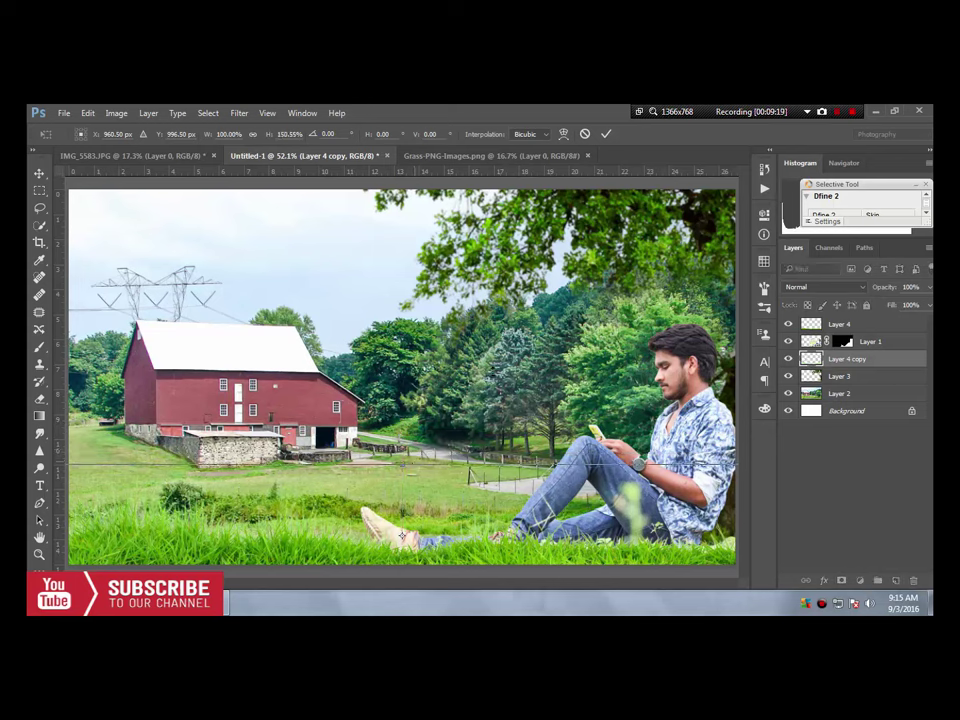
click(605, 134)
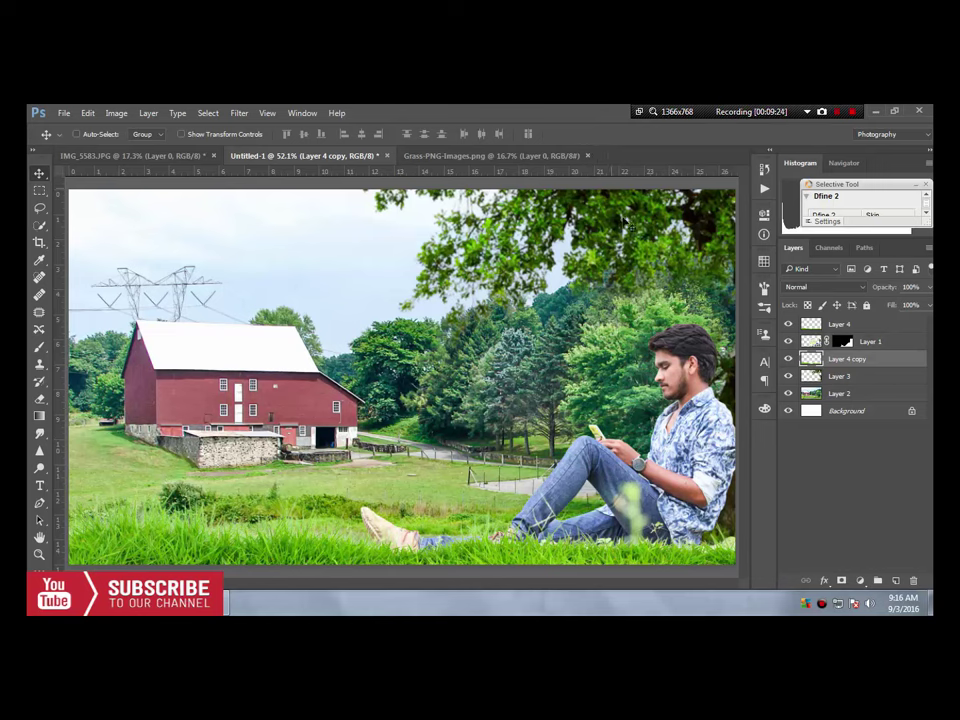
click(840, 394)
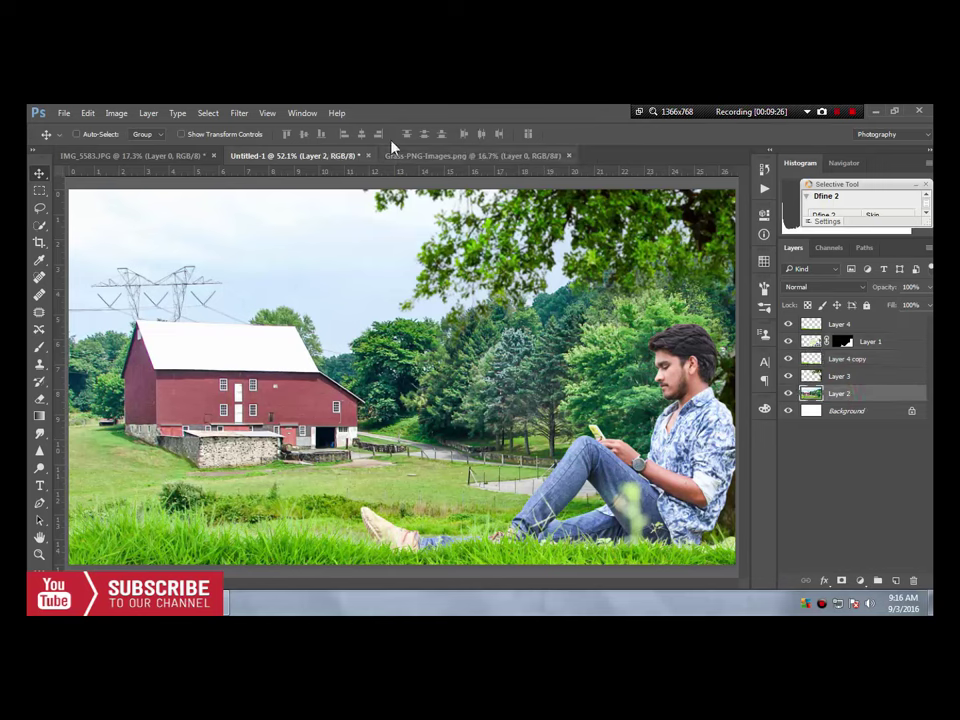
Soften the farm backdrop on Layer 2 with a 2.0-pixel Gaussian Blur
click(239, 113)
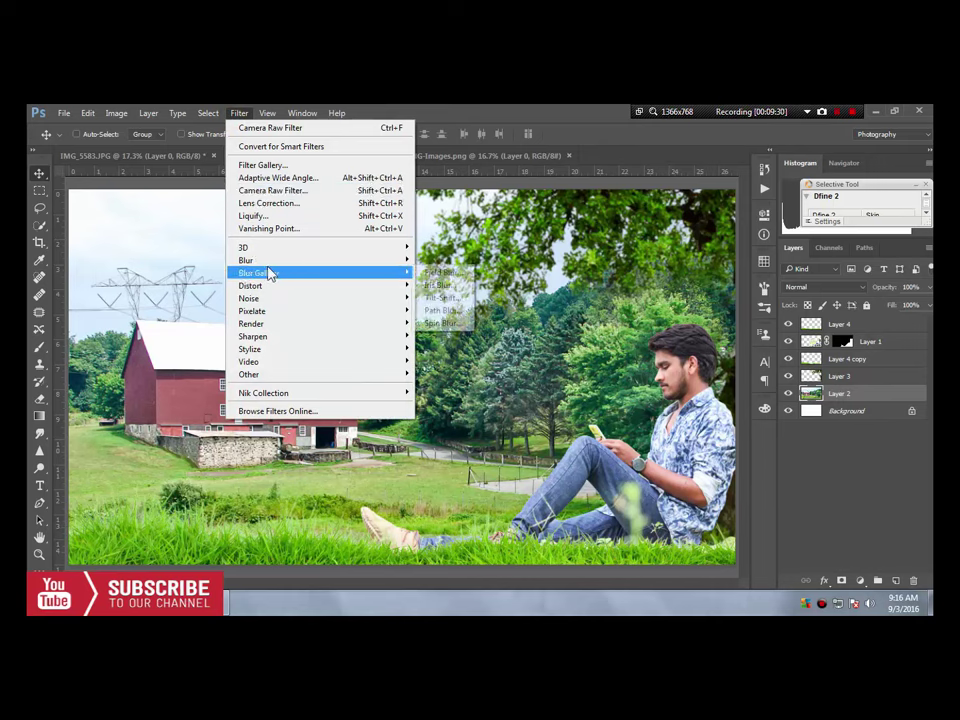
mouse_move(246, 260)
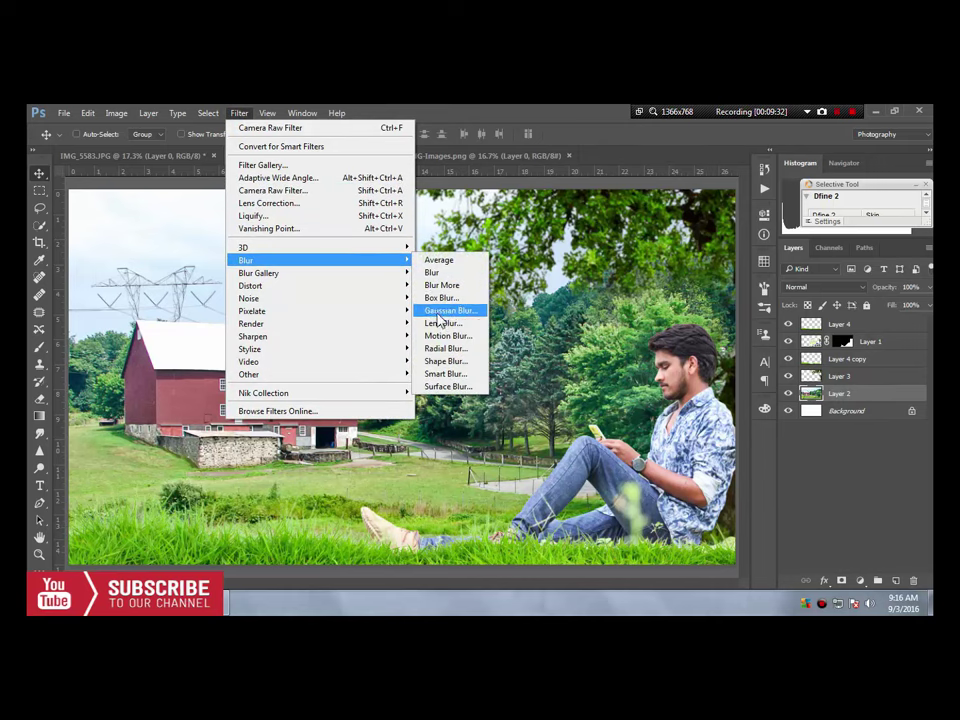
click(439, 312)
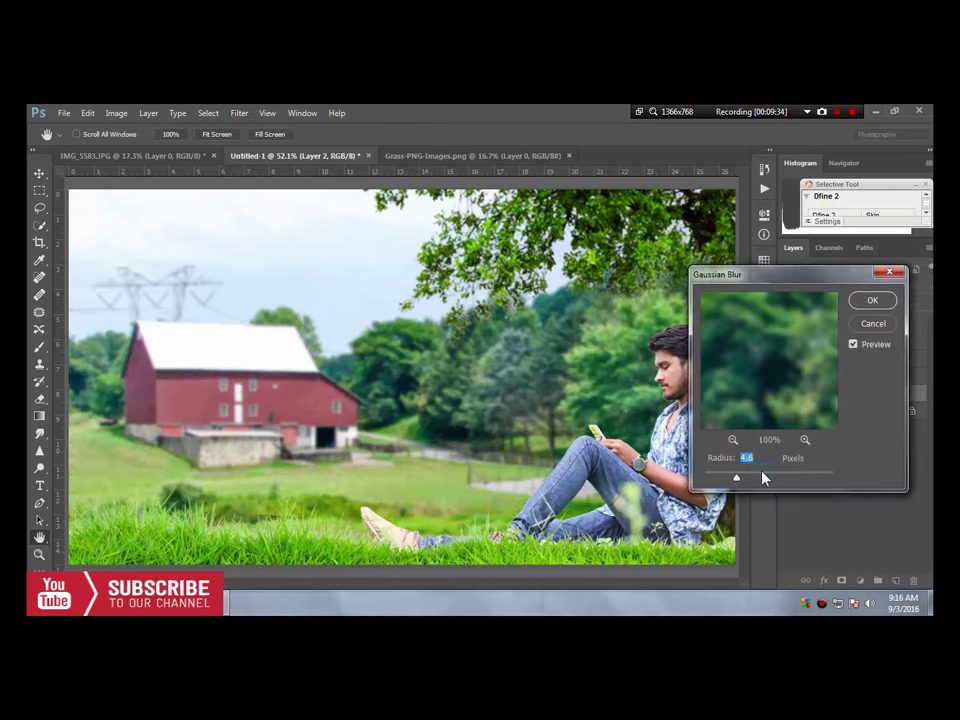
drag(735, 481, 716, 477)
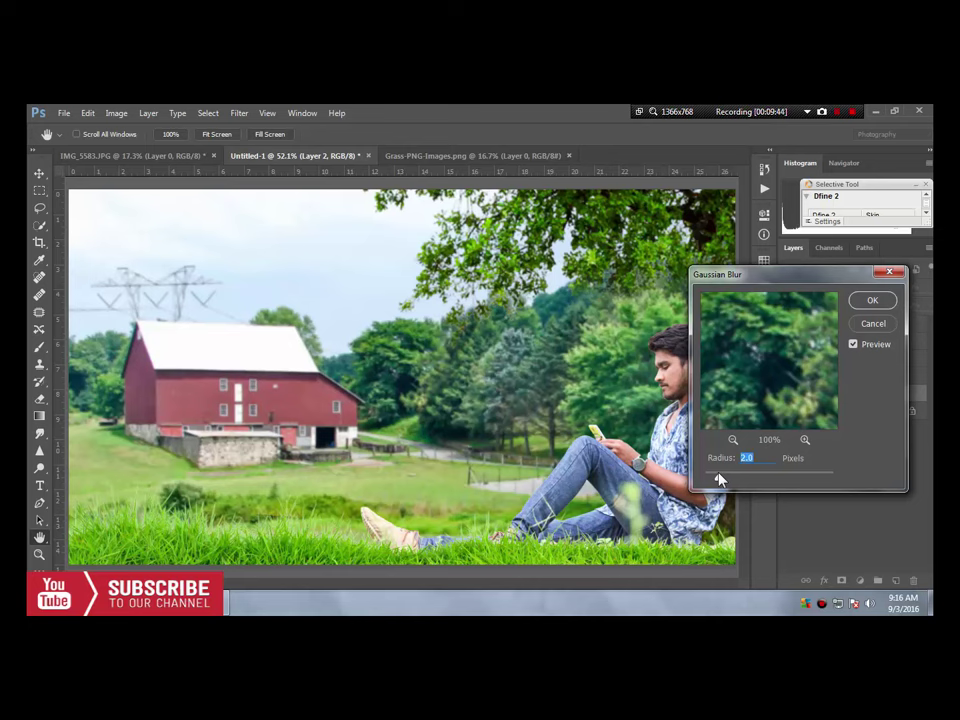
click(876, 302)
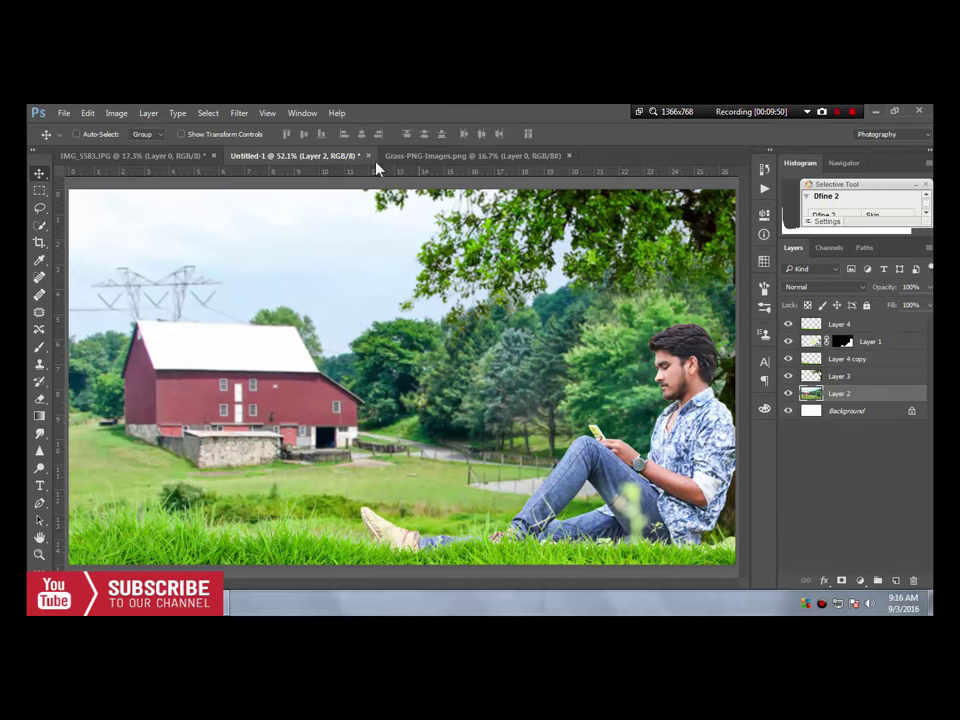
click(62, 113)
Open horse_PNG2532 and bring it into Untitled-1 as Layer 5, just below Layer 1
click(78, 139)
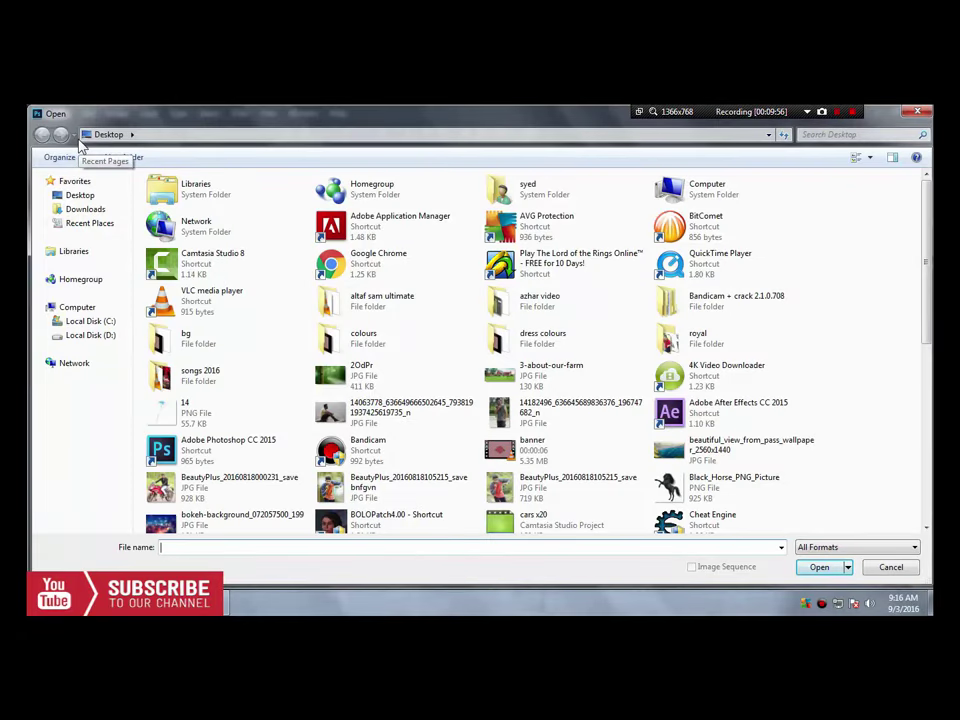
drag(924, 290, 930, 403)
click(210, 448)
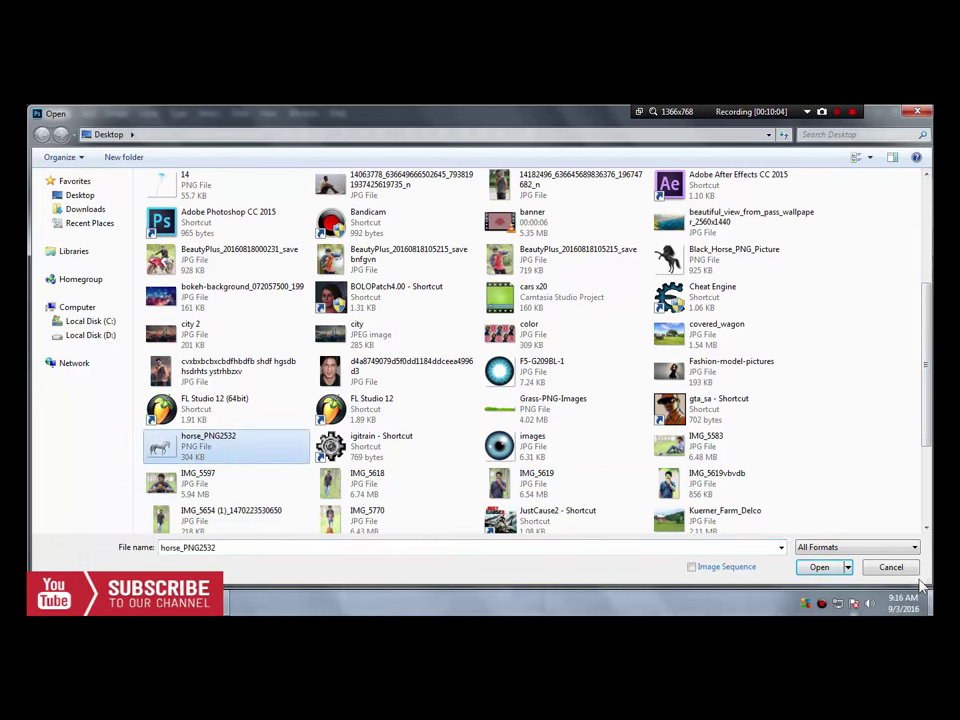
click(822, 567)
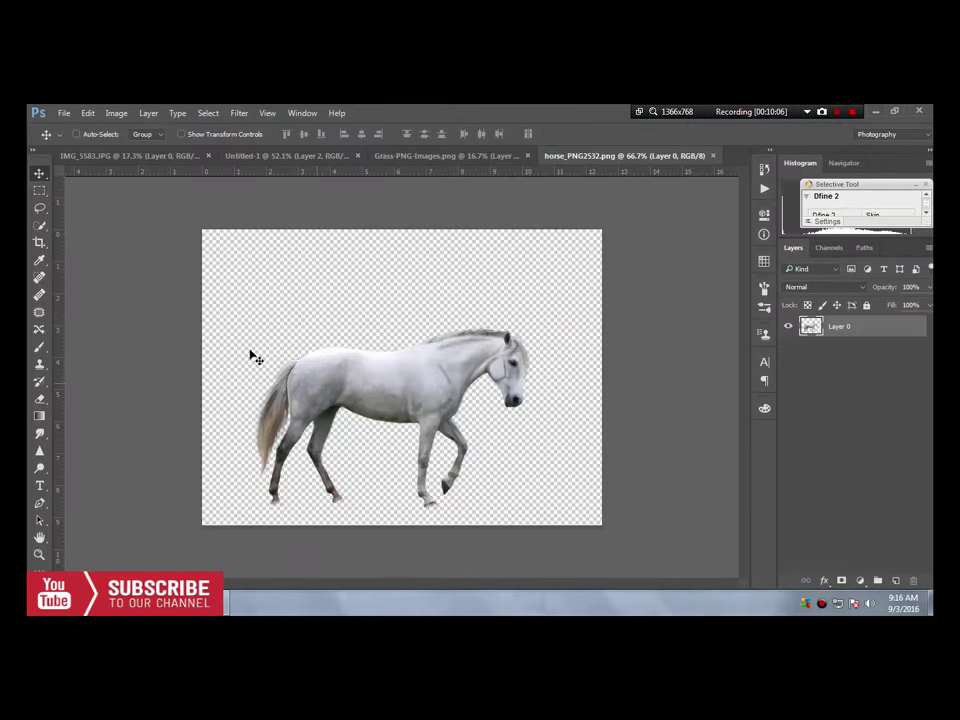
drag(405, 401, 267, 356)
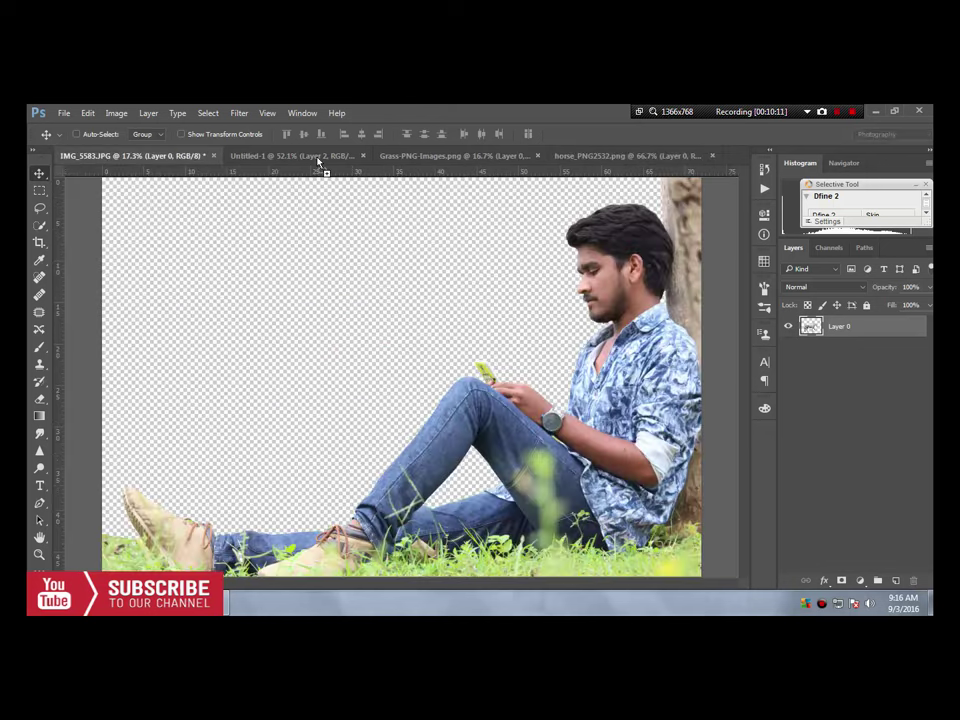
mouse_move(268, 360)
mouse_down()
mouse_move(232, 512)
mouse_move(252, 450)
mouse_move(251, 474)
mouse_up()
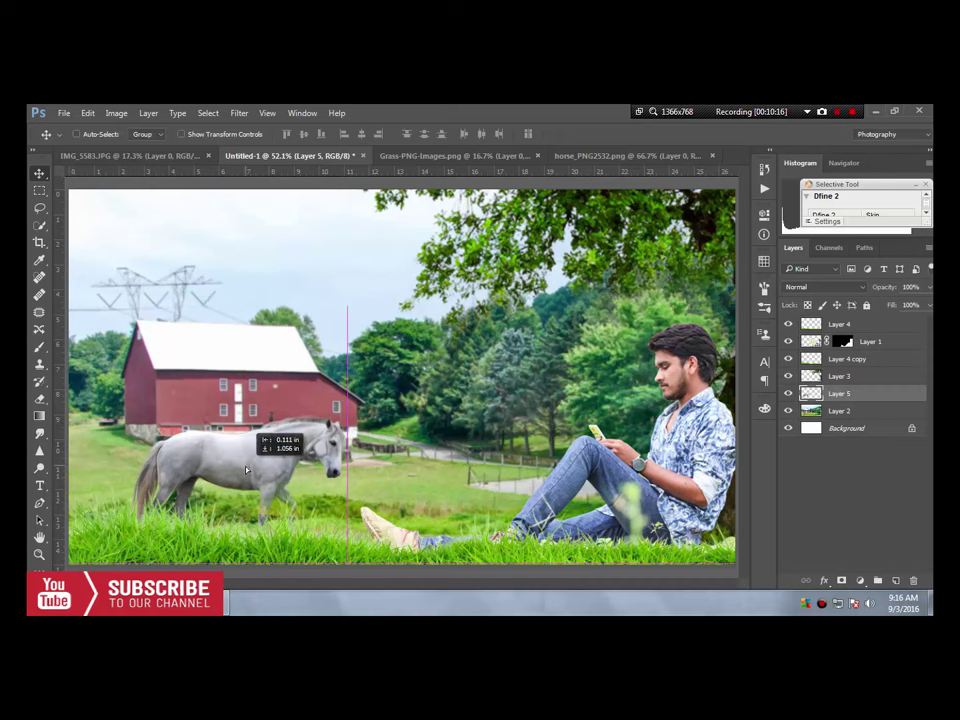
drag(251, 474, 251, 479)
drag(838, 398, 834, 350)
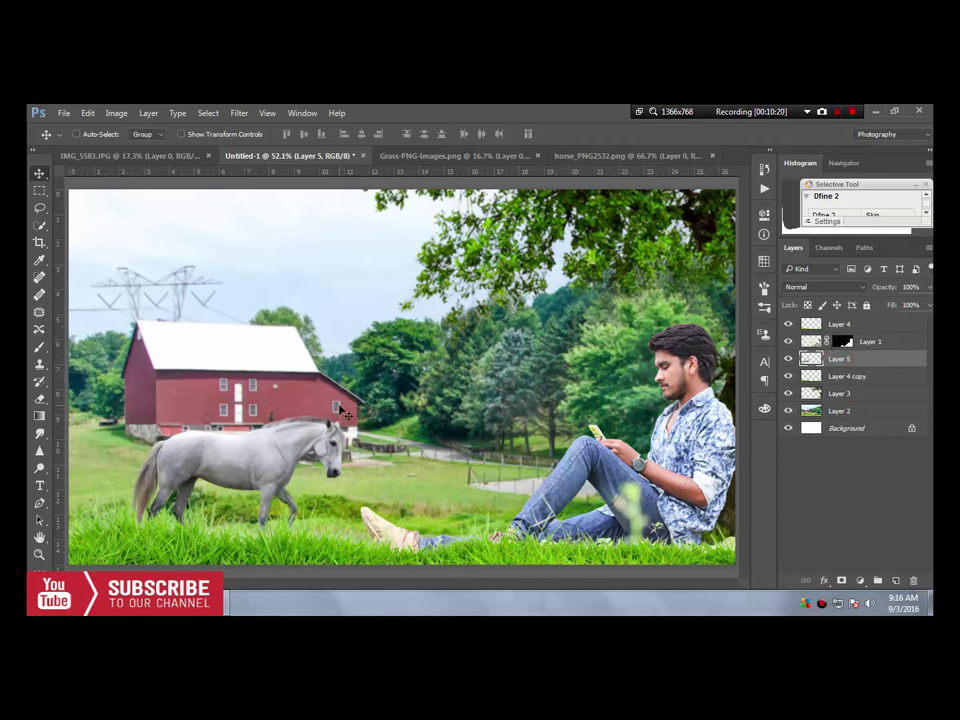
Scale the horse to about 123% and set it on the grass before the barn
drag(288, 444, 459, 430)
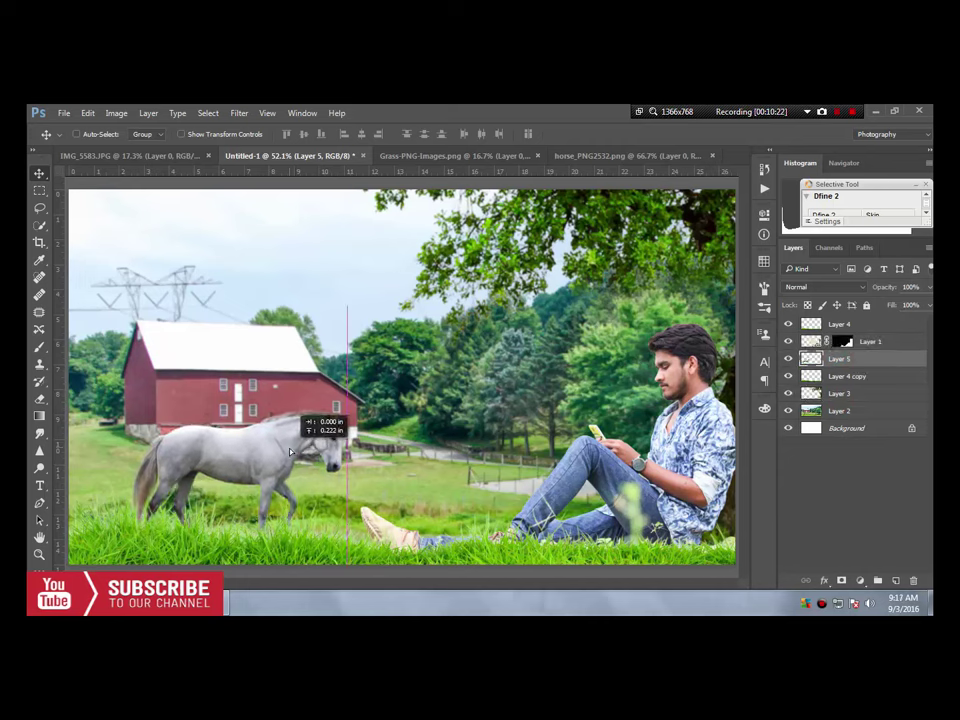
key(ctrl+t)
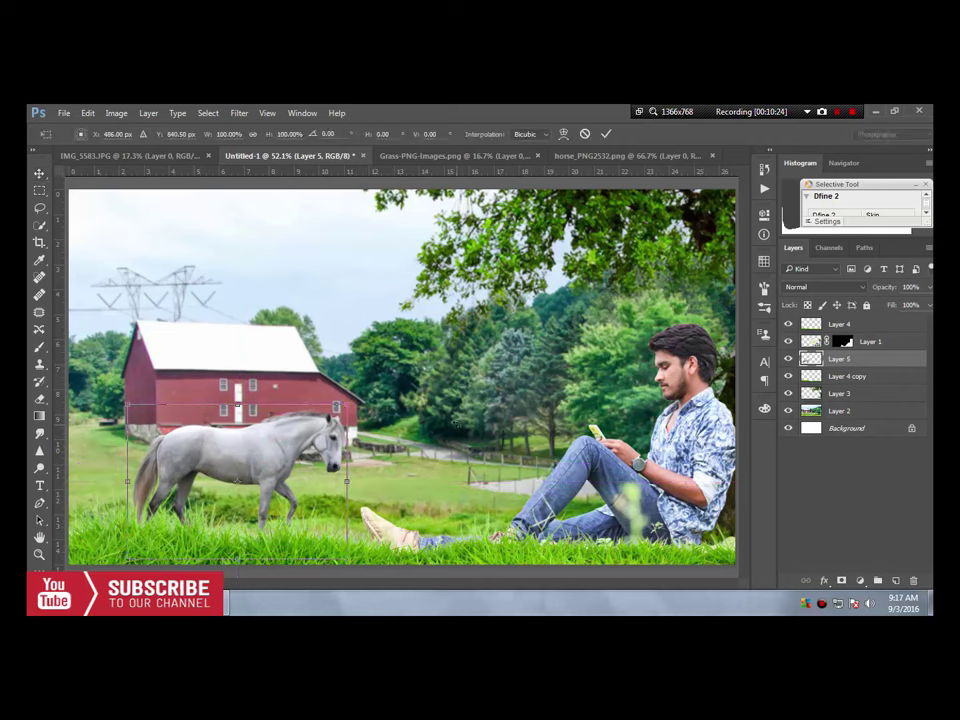
drag(346, 405, 372, 386)
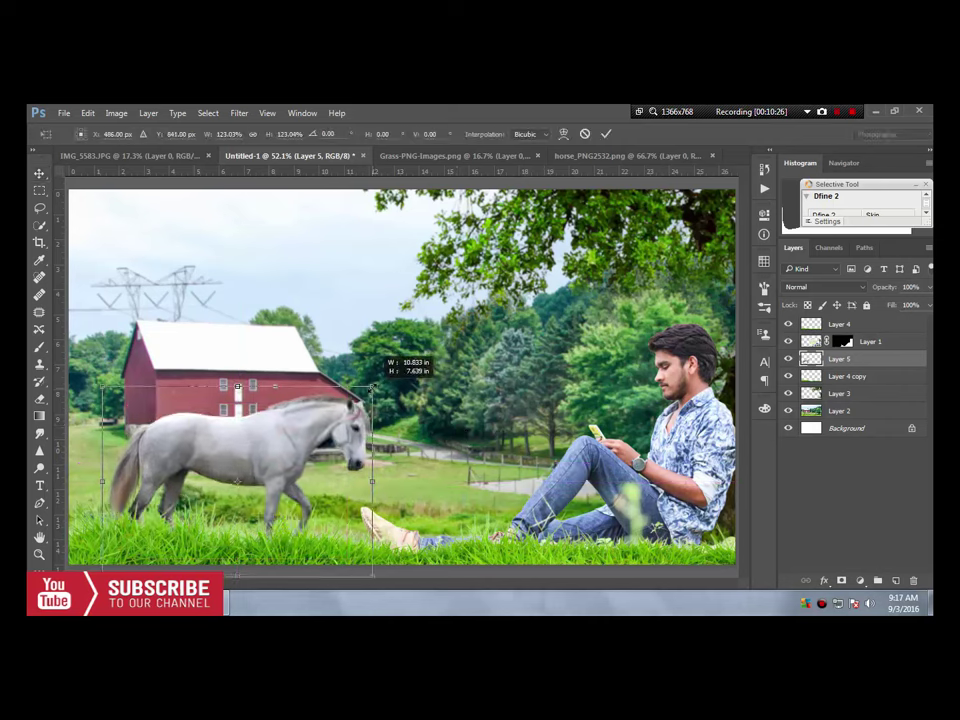
drag(286, 438, 253, 422)
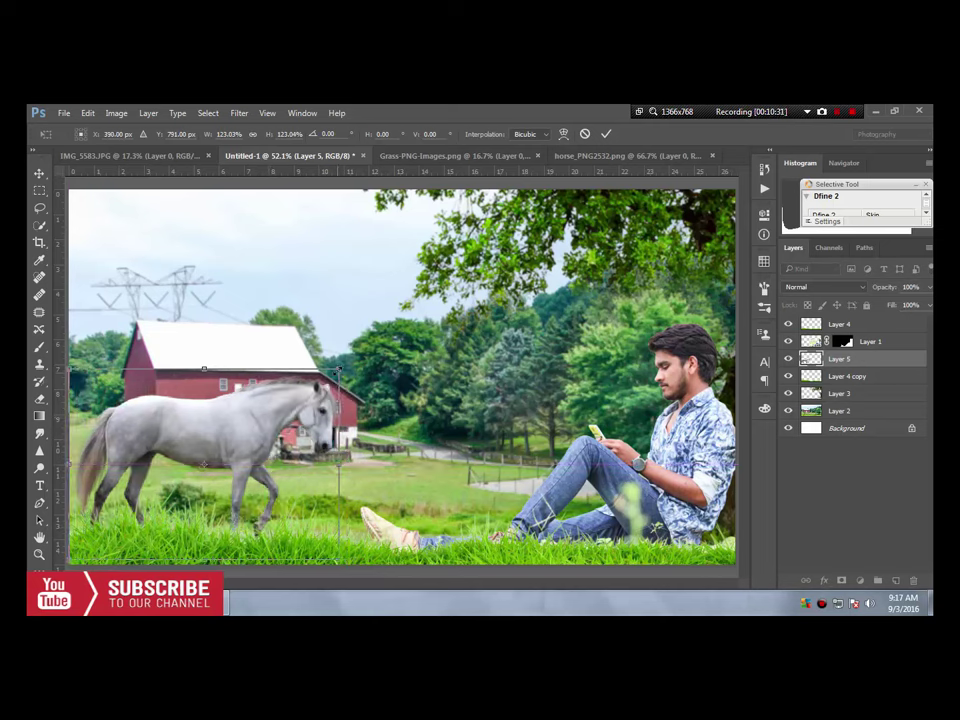
mouse_move(337, 370)
mouse_down()
mouse_move(400, 327)
mouse_move(322, 381)
mouse_up()
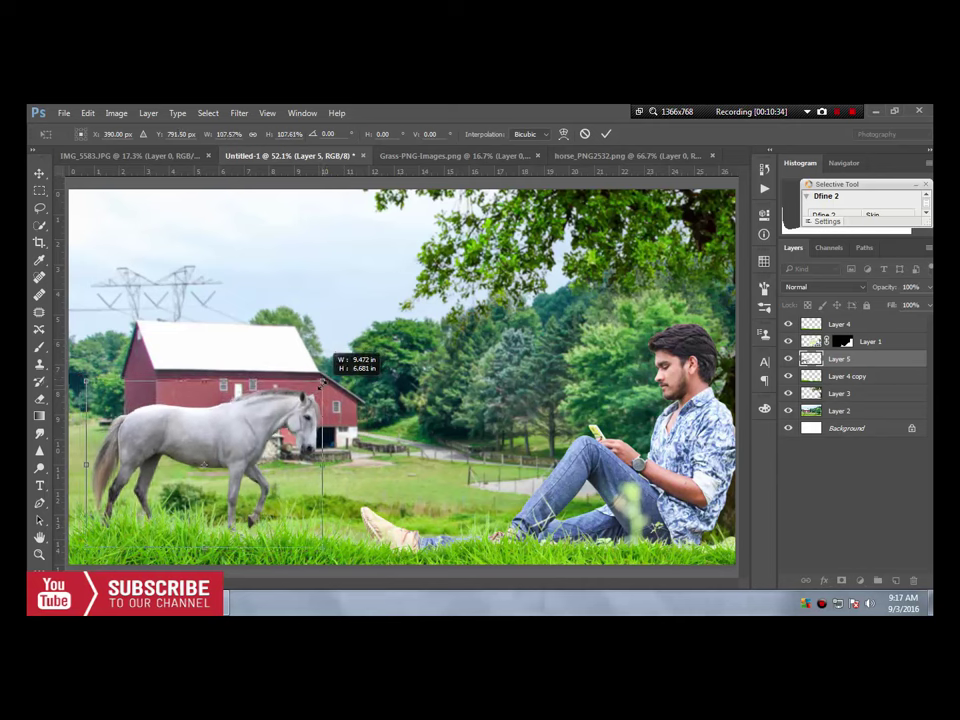
drag(305, 428, 296, 450)
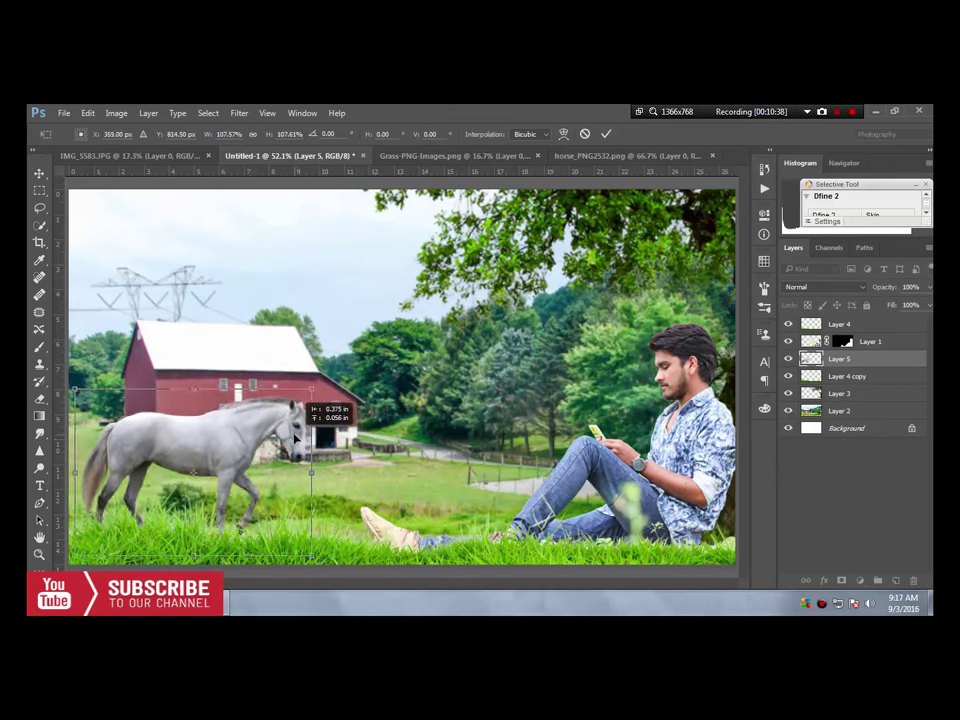
click(605, 133)
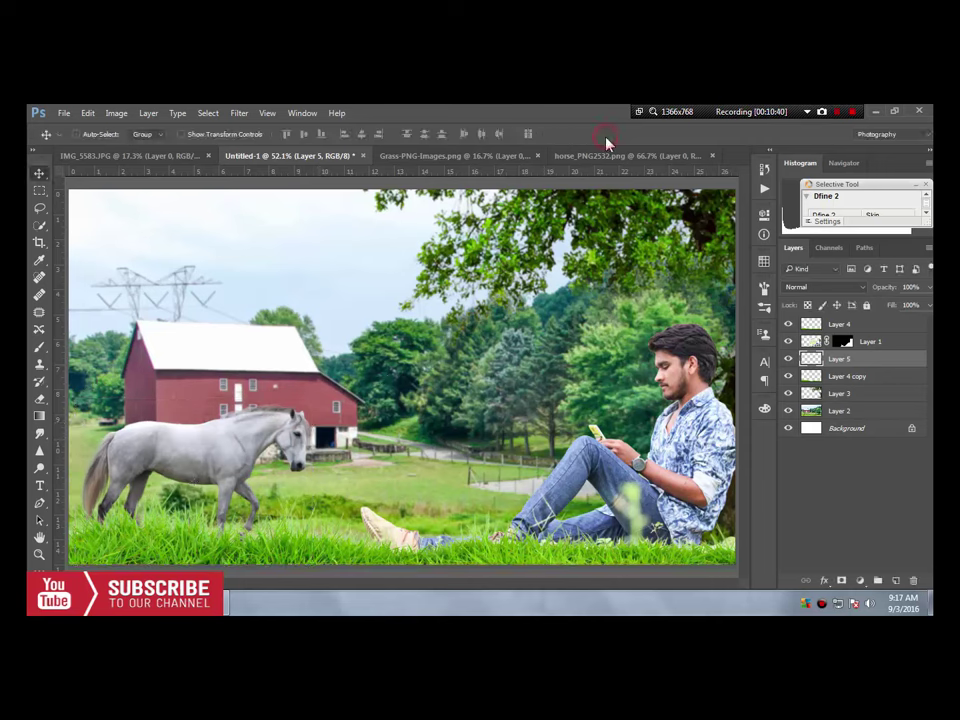
Tone the horse in Camera Raw: exposure +0.40, contrast +29, shadows +33, whites +15, blacks -29, lower clarity
click(243, 114)
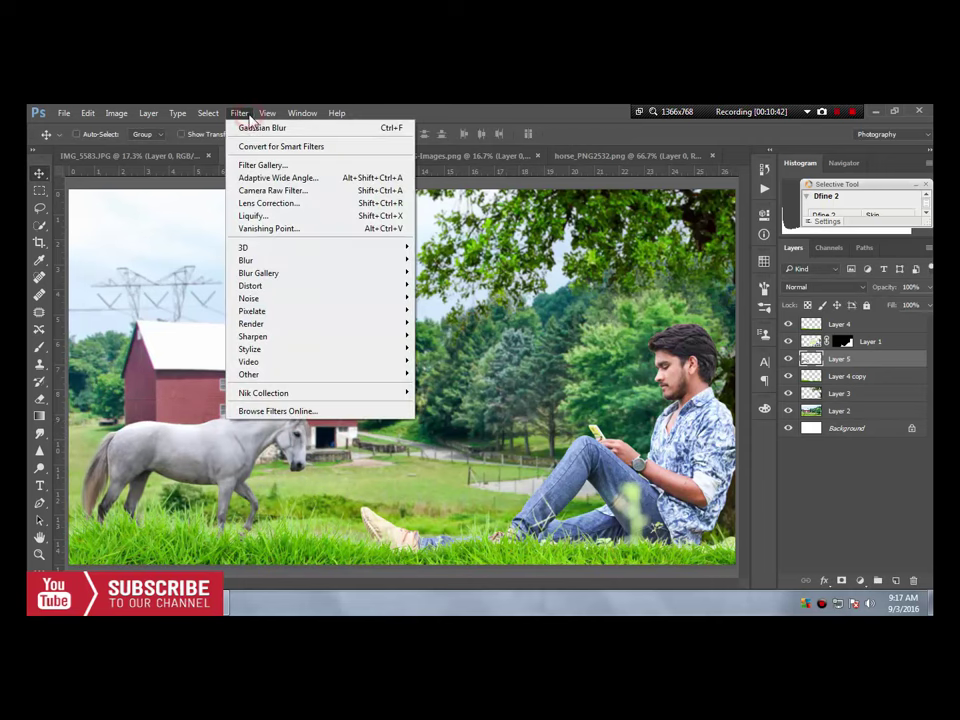
click(264, 193)
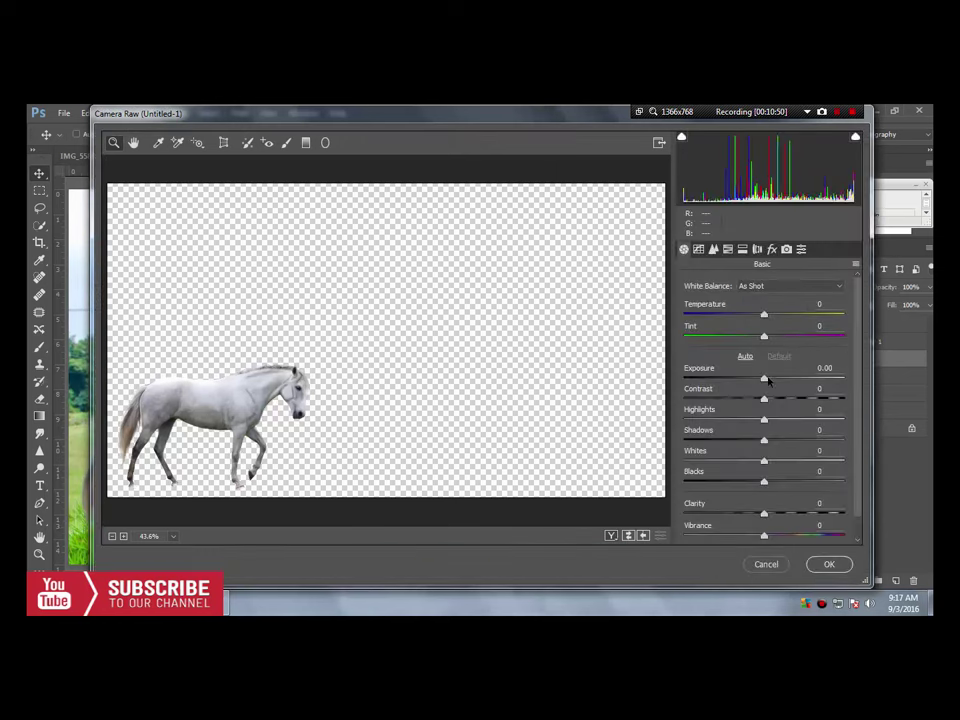
mouse_move(764, 380)
mouse_down()
mouse_move(786, 400)
mouse_move(737, 421)
mouse_move(786, 441)
mouse_move(769, 443)
mouse_up()
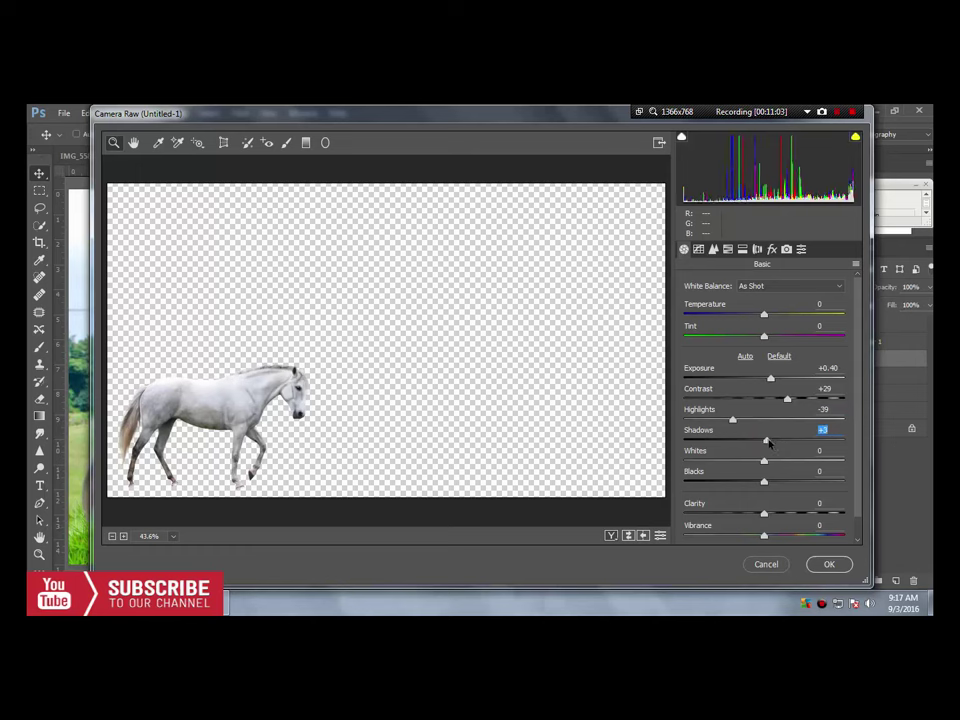
drag(768, 443, 785, 443)
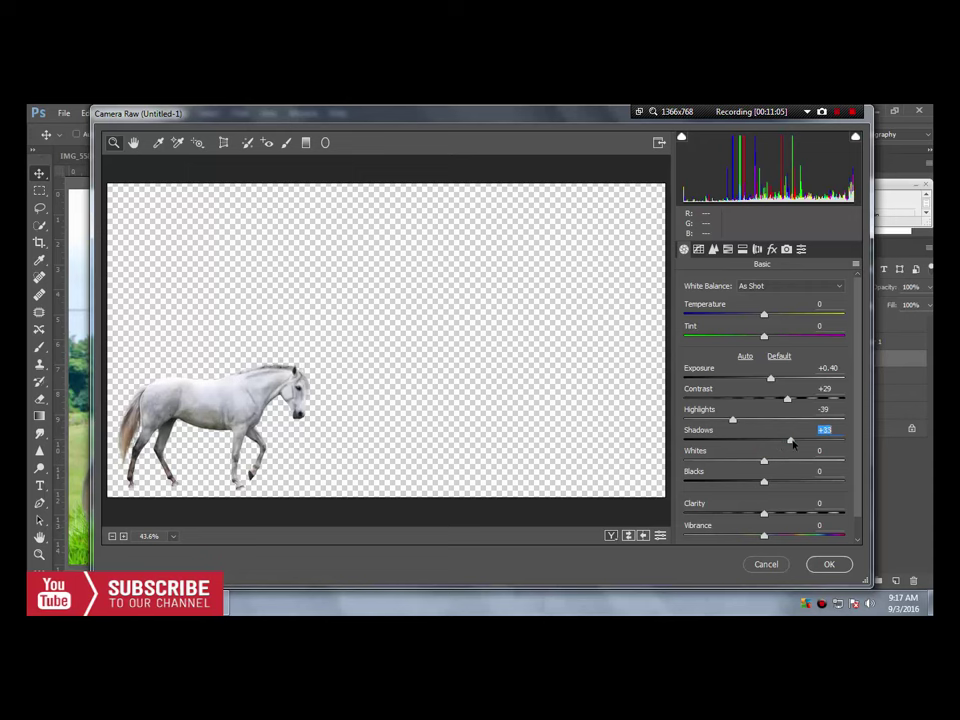
mouse_move(766, 462)
mouse_down()
mouse_move(776, 461)
mouse_move(741, 483)
mouse_move(787, 514)
mouse_up()
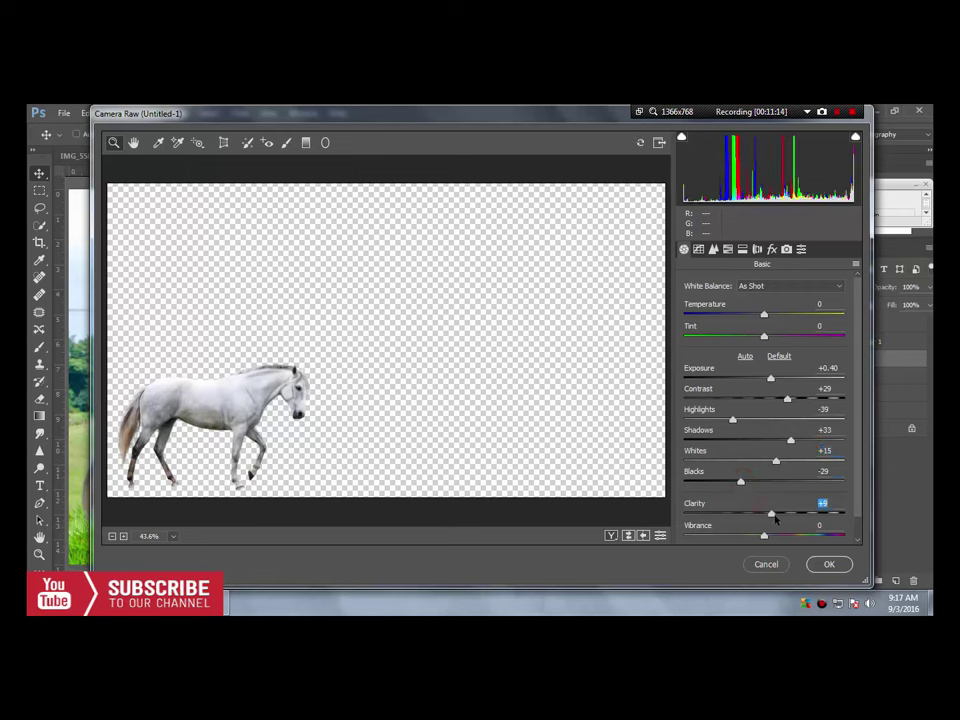
drag(781, 517, 775, 518)
click(828, 566)
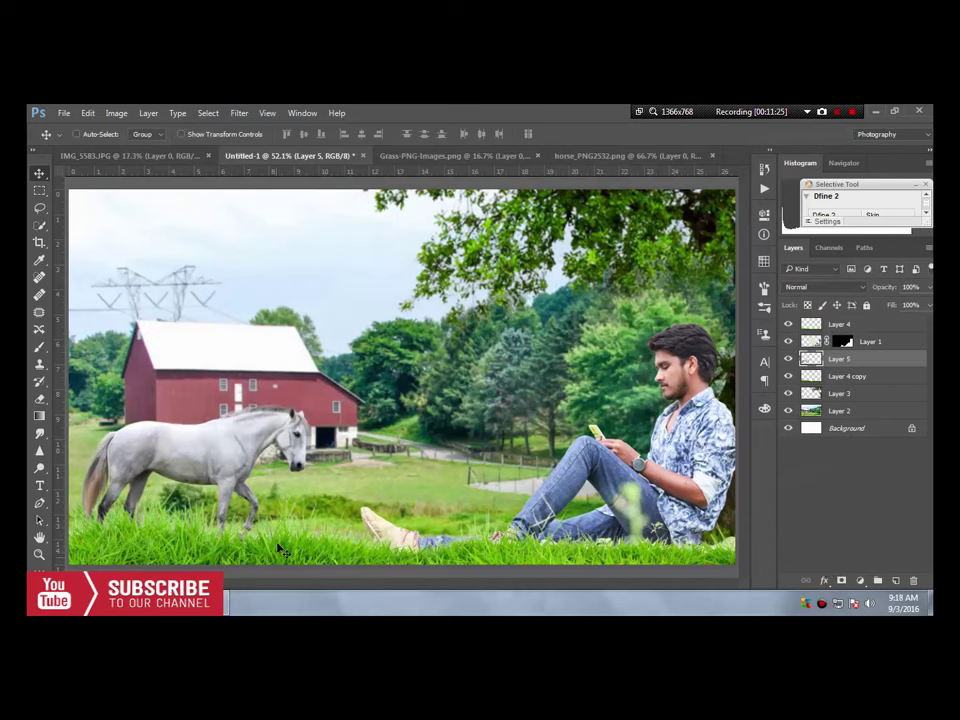
Nudge the horse slightly lower and add a Drop Shadow to Layer 5
click(240, 456)
drag(240, 456, 242, 459)
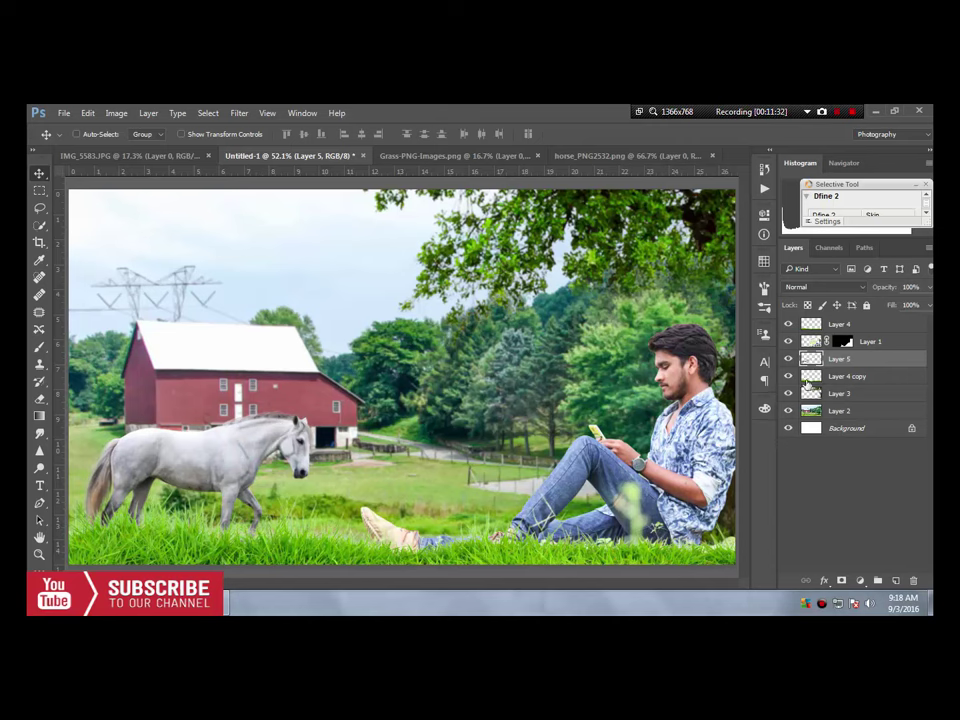
double_click(838, 359)
double_click(913, 363)
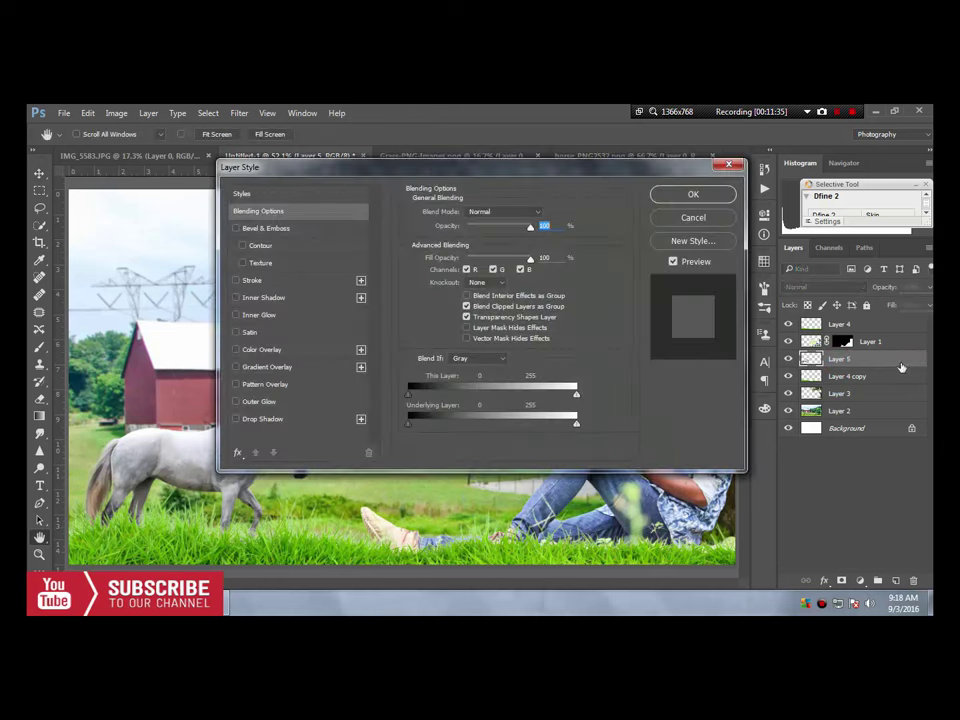
click(267, 424)
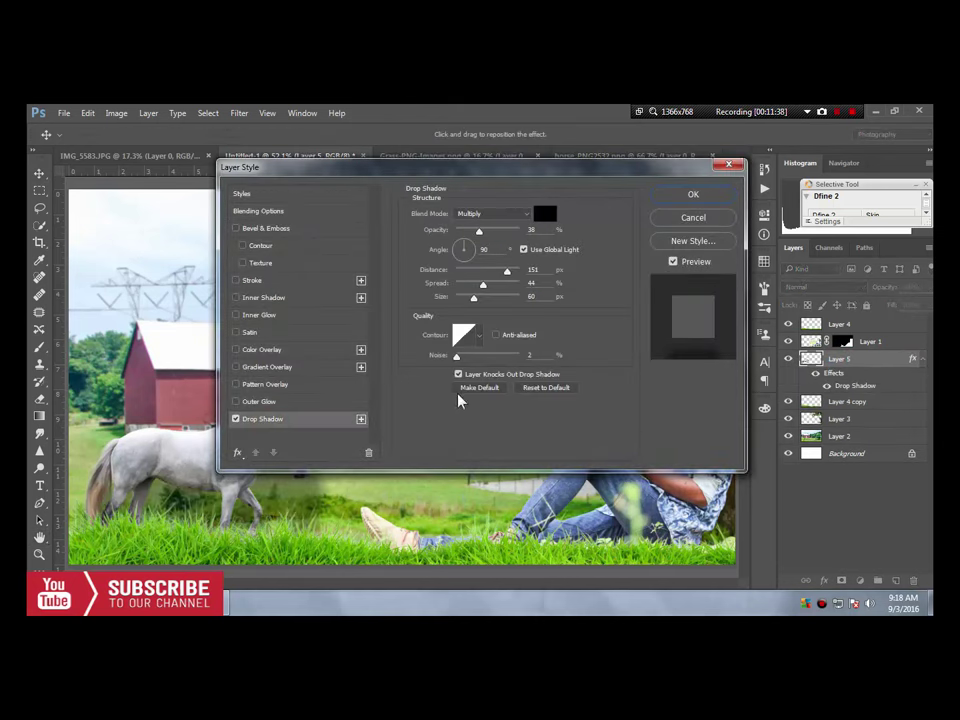
Adjust the horse shadow's distance and angle while previewing the canvas
drag(519, 175, 746, 150)
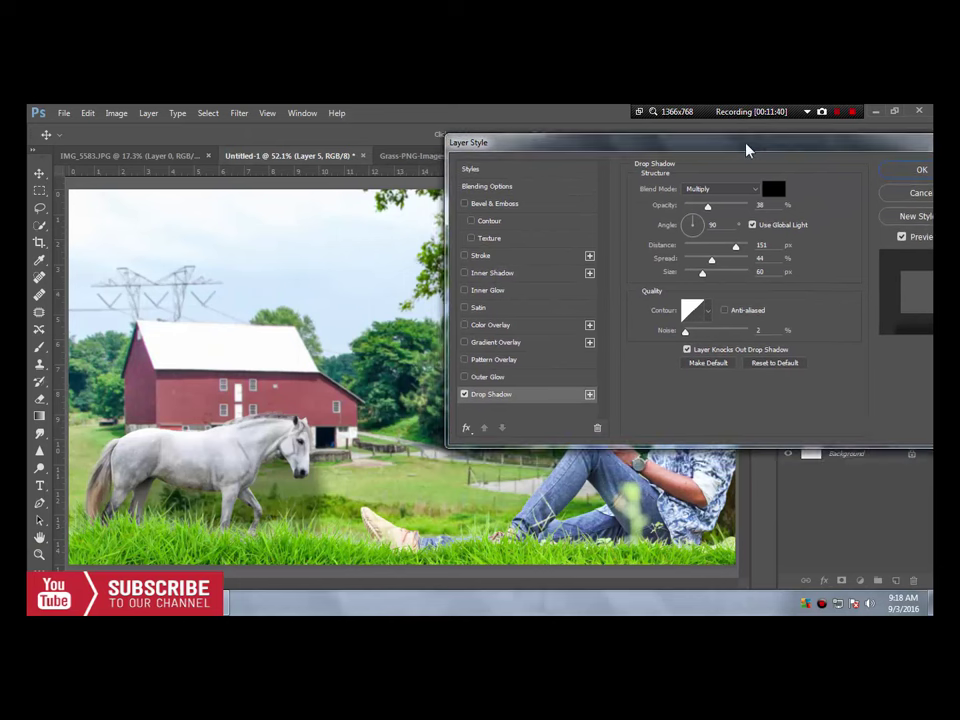
mouse_move(738, 249)
mouse_down()
mouse_move(700, 252)
mouse_move(721, 251)
mouse_up()
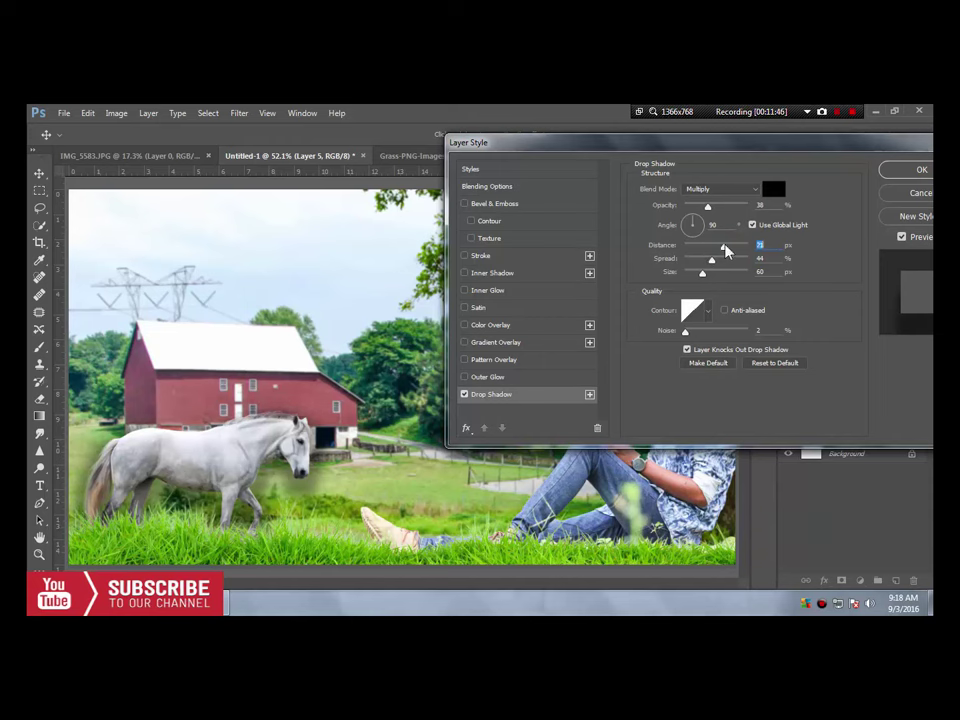
click(689, 218)
click(684, 222)
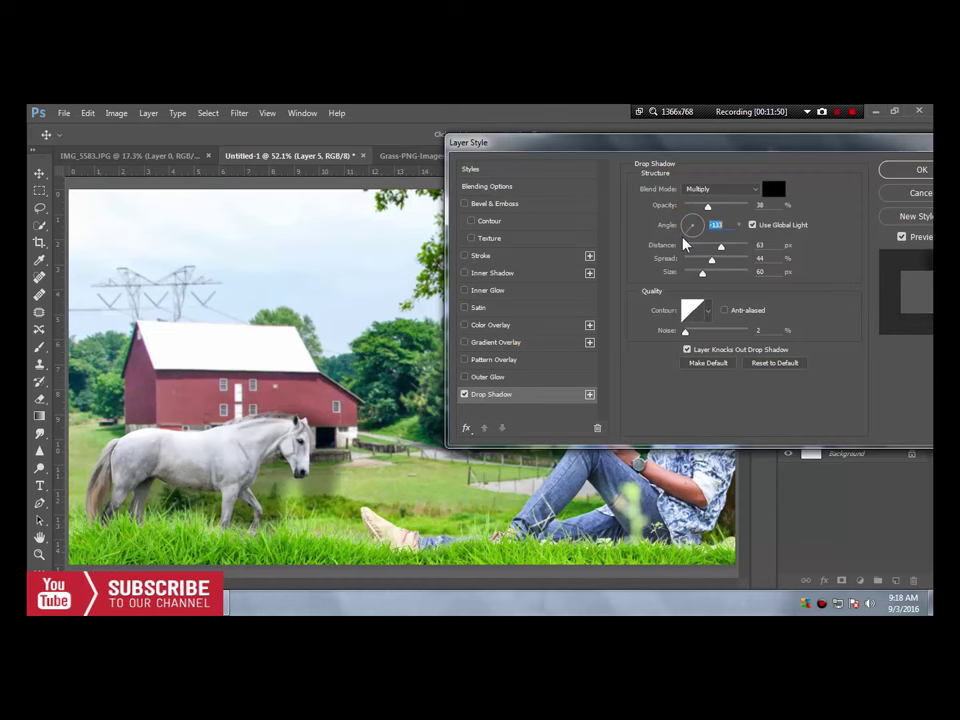
click(690, 228)
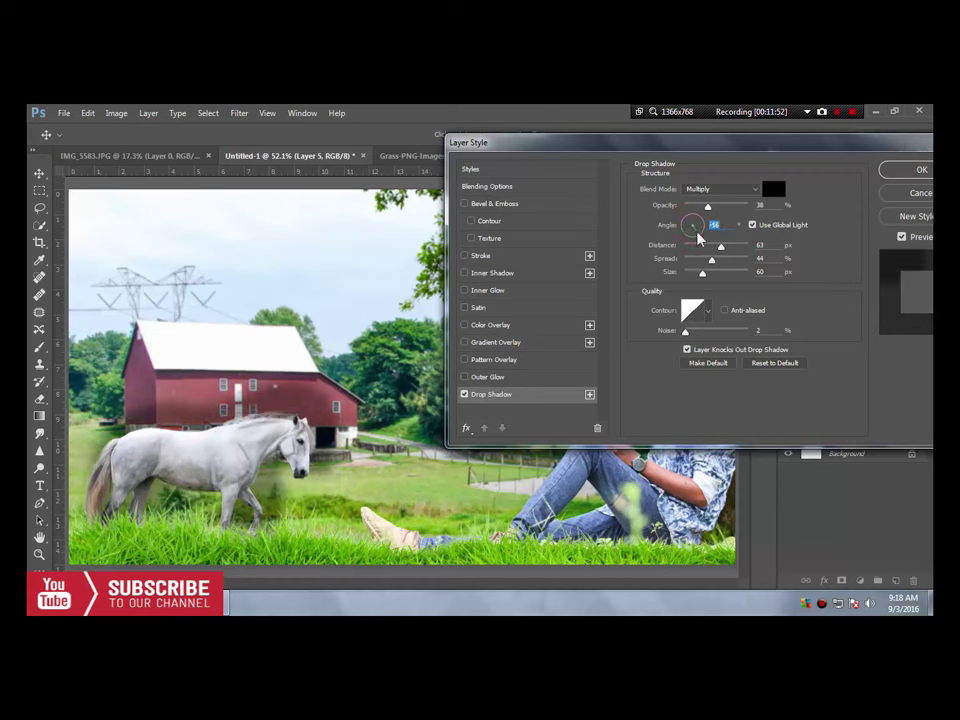
click(702, 226)
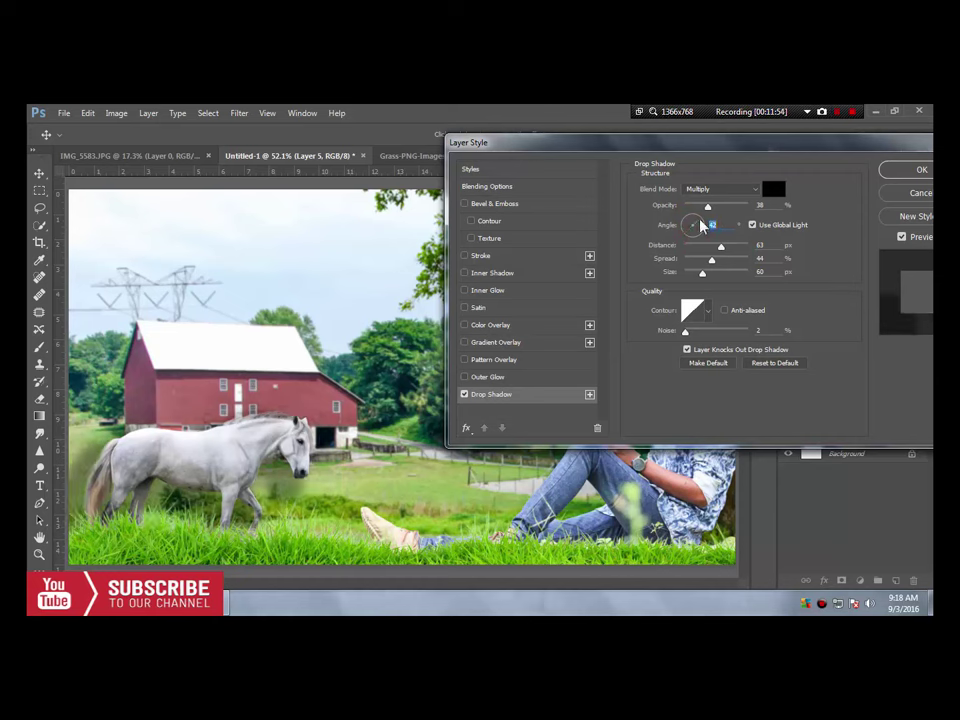
click(692, 220)
click(694, 223)
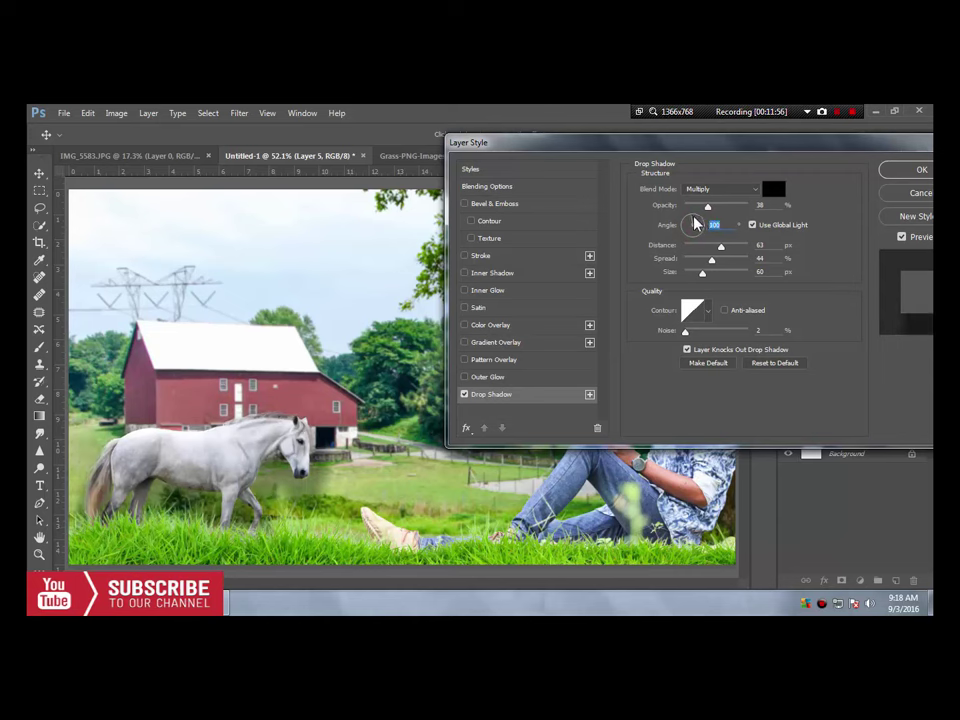
click(697, 229)
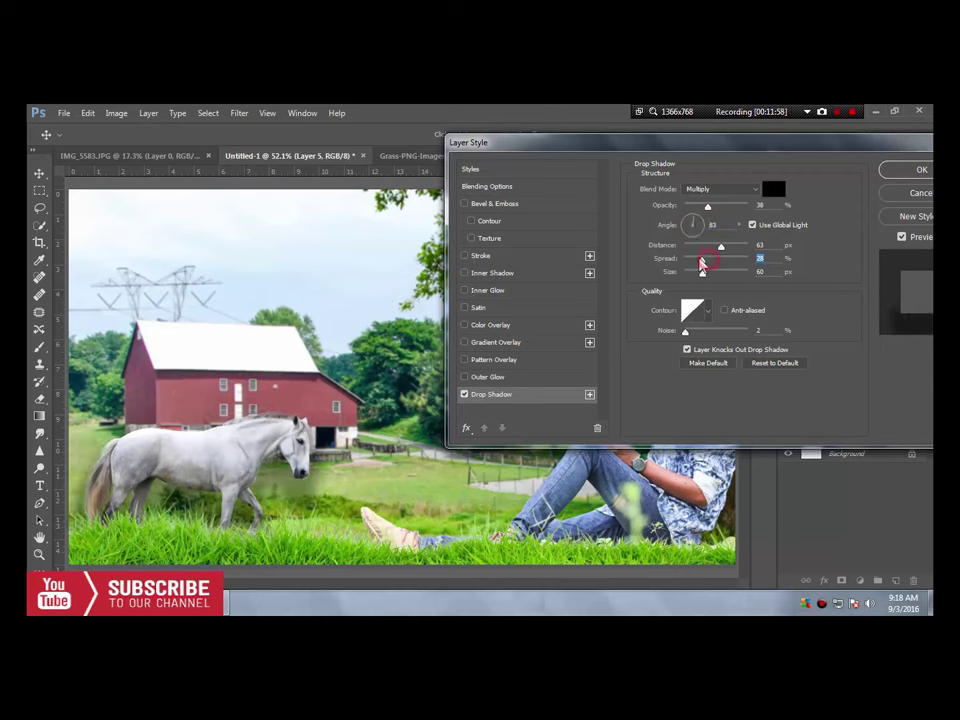
Finish the horse shadow at 26% opacity, 218 px distance, 11% spread, 70 px size
mouse_move(711, 260)
mouse_down()
mouse_move(690, 260)
mouse_move(691, 275)
mouse_up()
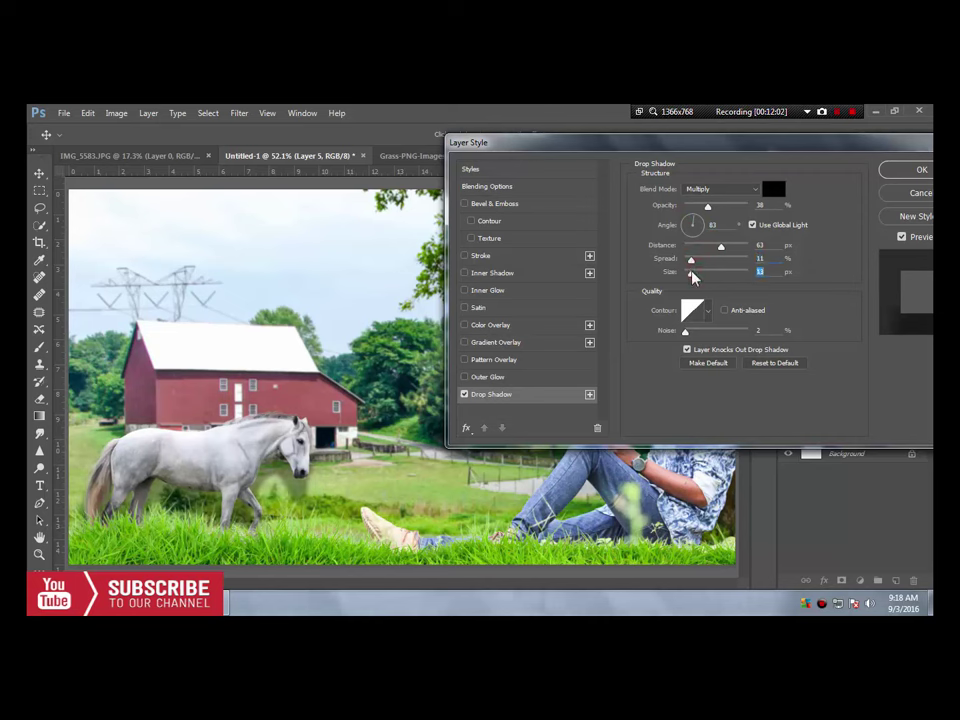
drag(708, 207, 694, 209)
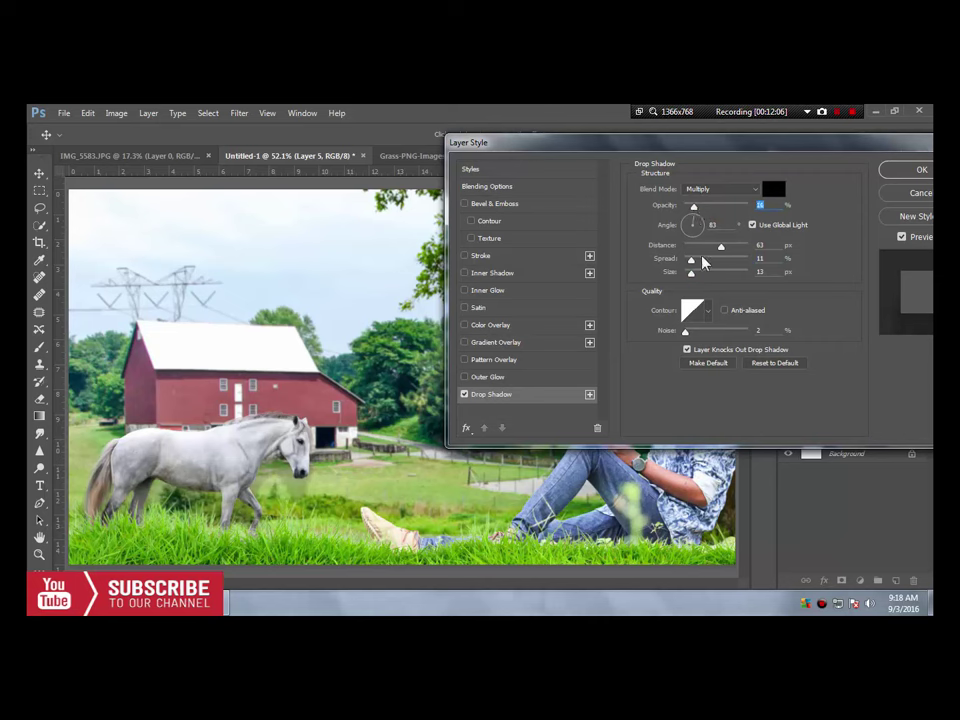
mouse_move(721, 247)
mouse_down()
mouse_move(708, 250)
mouse_move(742, 251)
mouse_up()
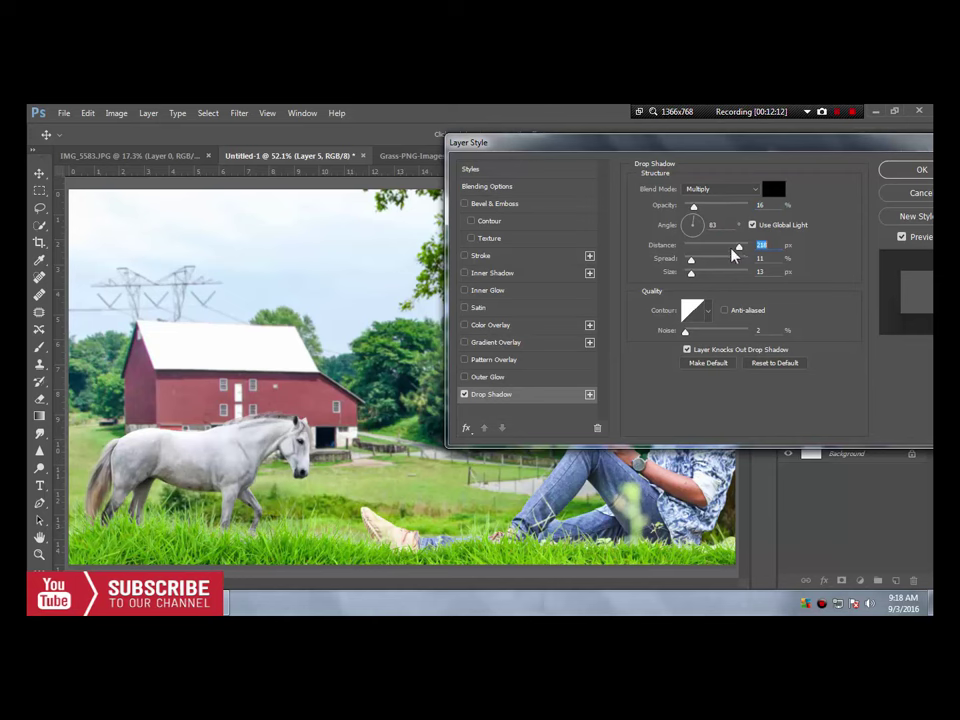
drag(695, 206, 703, 214)
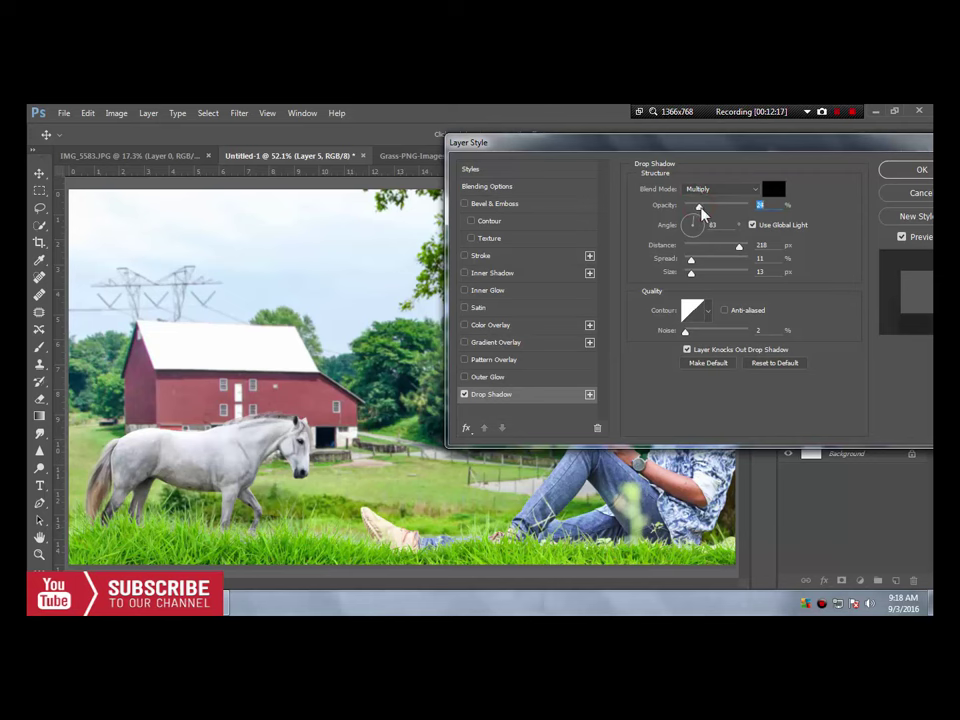
drag(702, 213, 702, 226)
drag(691, 273, 706, 278)
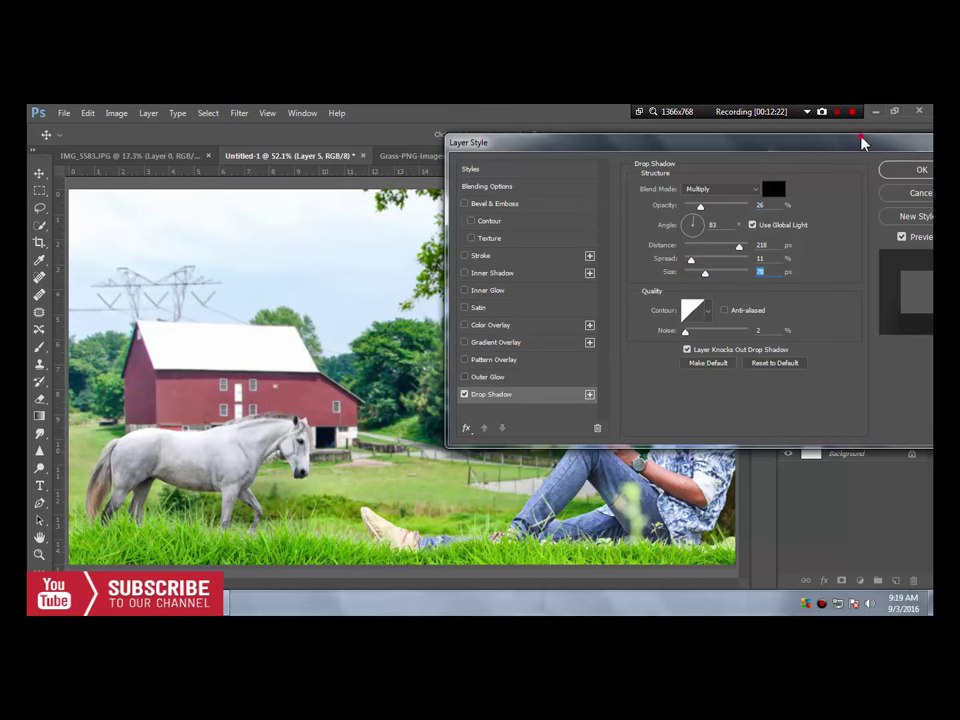
drag(862, 143, 824, 146)
click(860, 170)
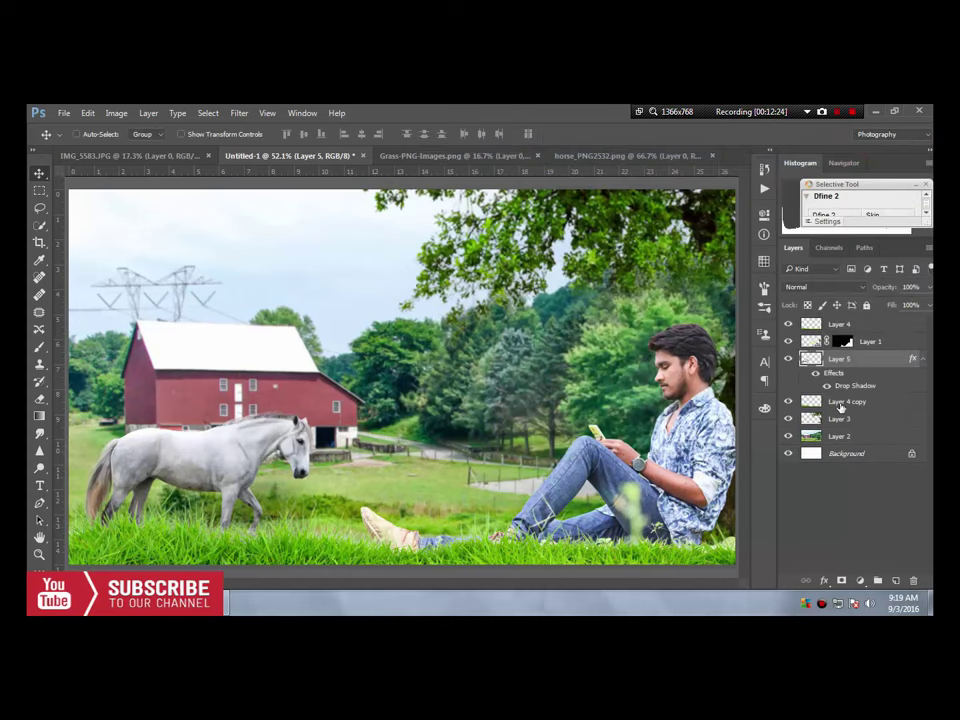
Give the tree on Layer 3 a faint shadow: 6% opacity, -68° angle, 40 px distance, 24% spread, 32 px size
click(848, 419)
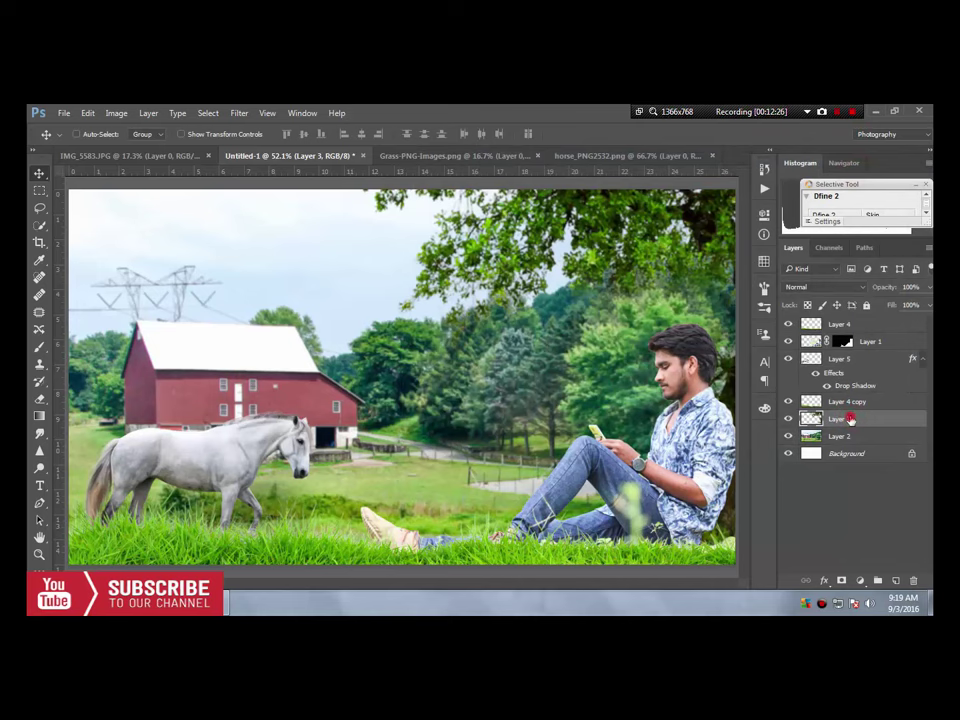
double_click(848, 419)
double_click(875, 422)
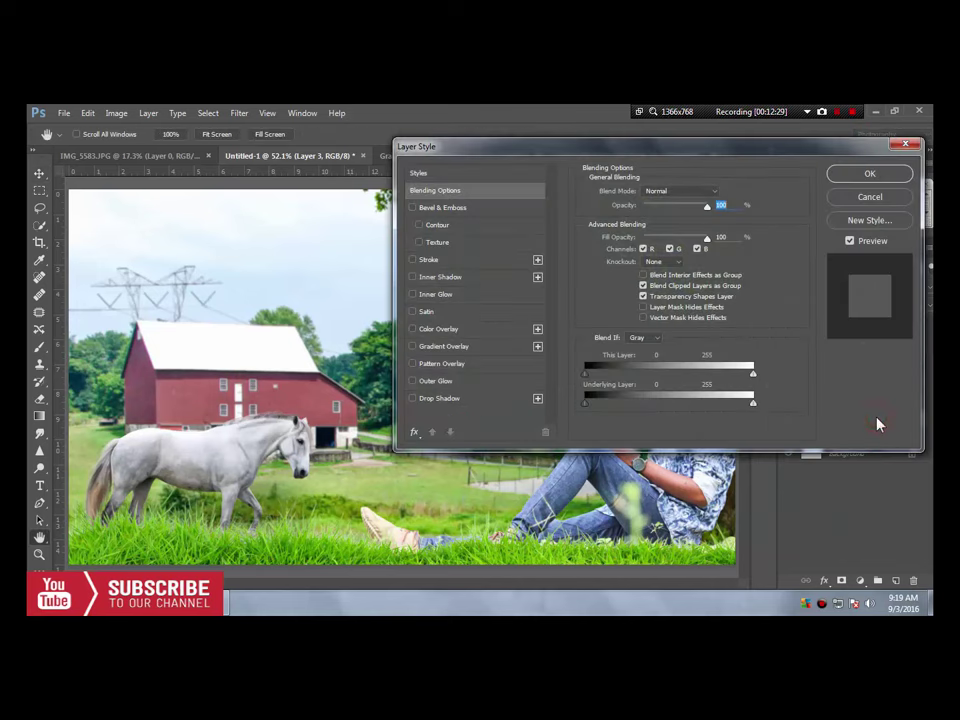
click(424, 399)
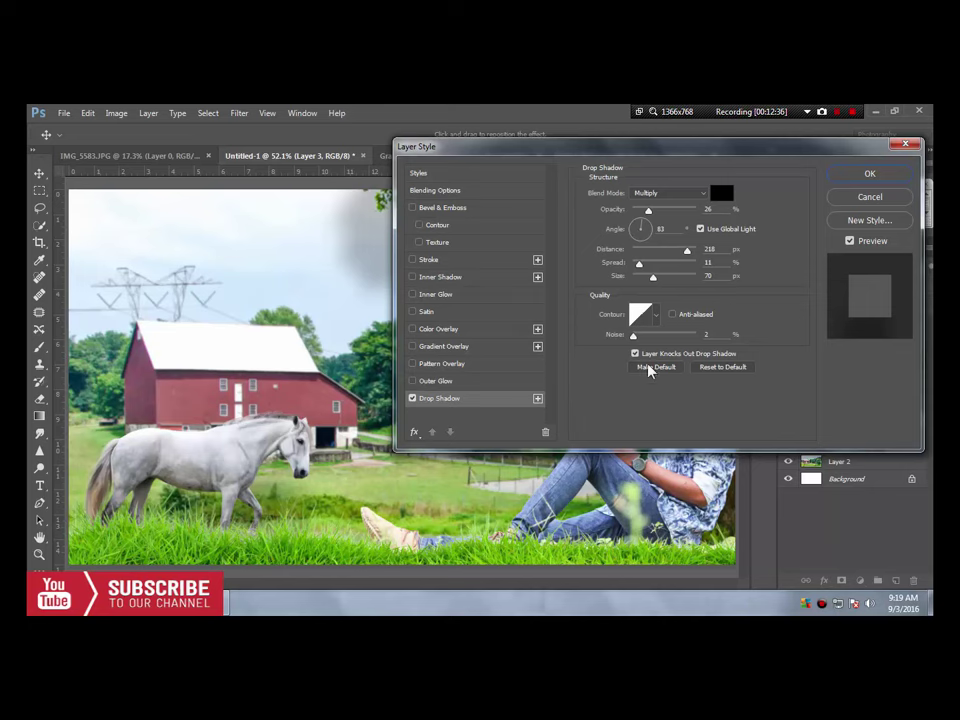
mouse_move(619, 157)
mouse_down()
mouse_move(479, 162)
mouse_move(212, 137)
mouse_up()
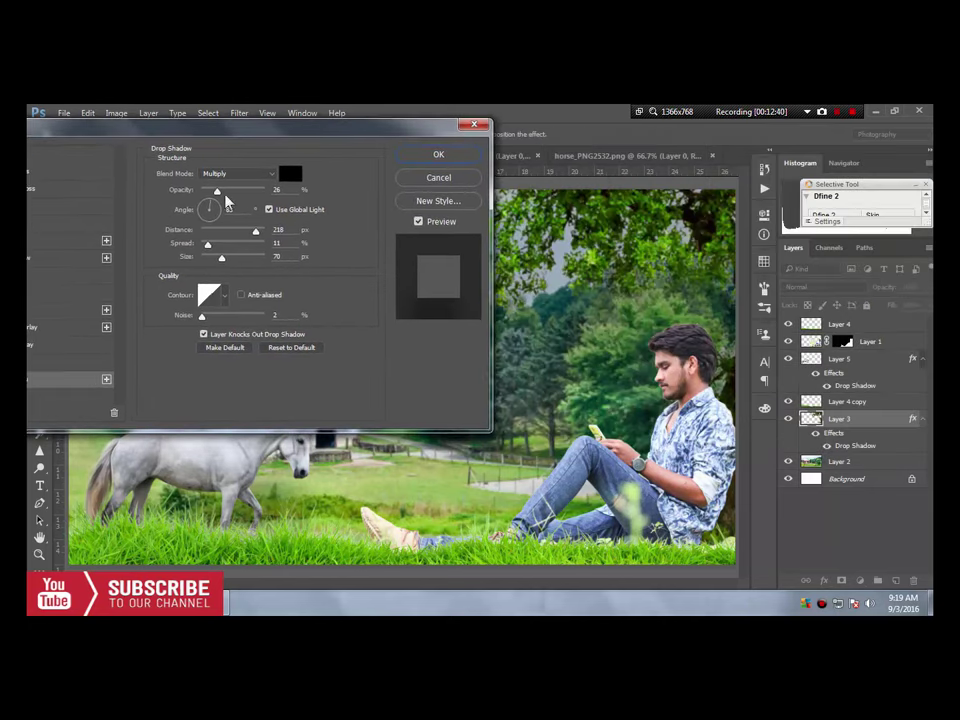
mouse_move(216, 190)
mouse_down()
mouse_move(203, 196)
mouse_move(215, 222)
mouse_move(198, 222)
mouse_up()
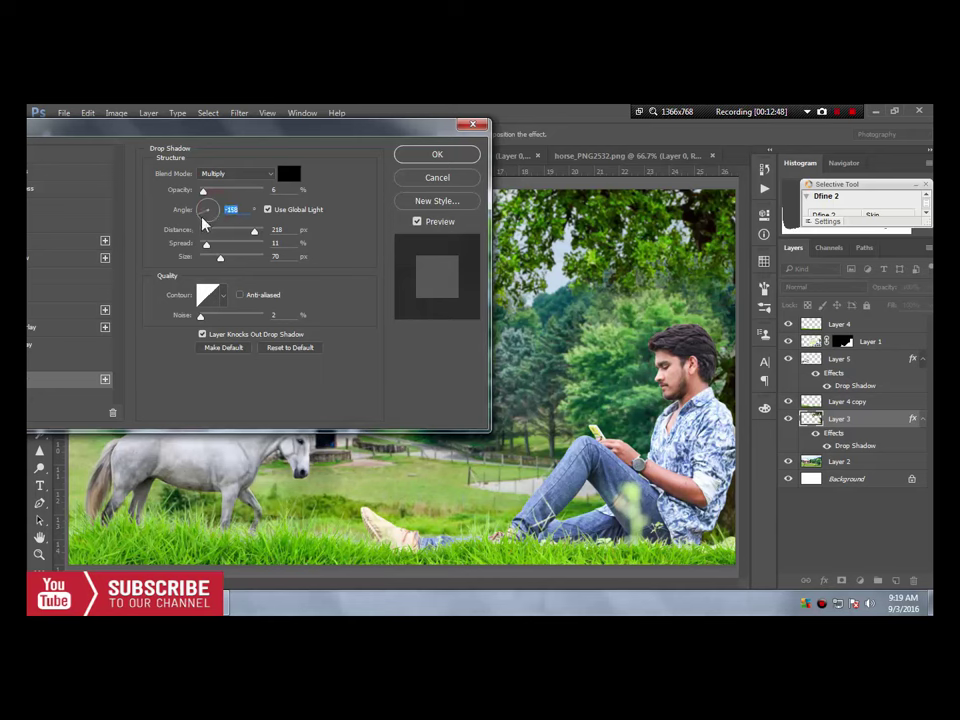
mouse_move(198, 222)
mouse_down()
mouse_move(228, 233)
mouse_move(214, 260)
mouse_up()
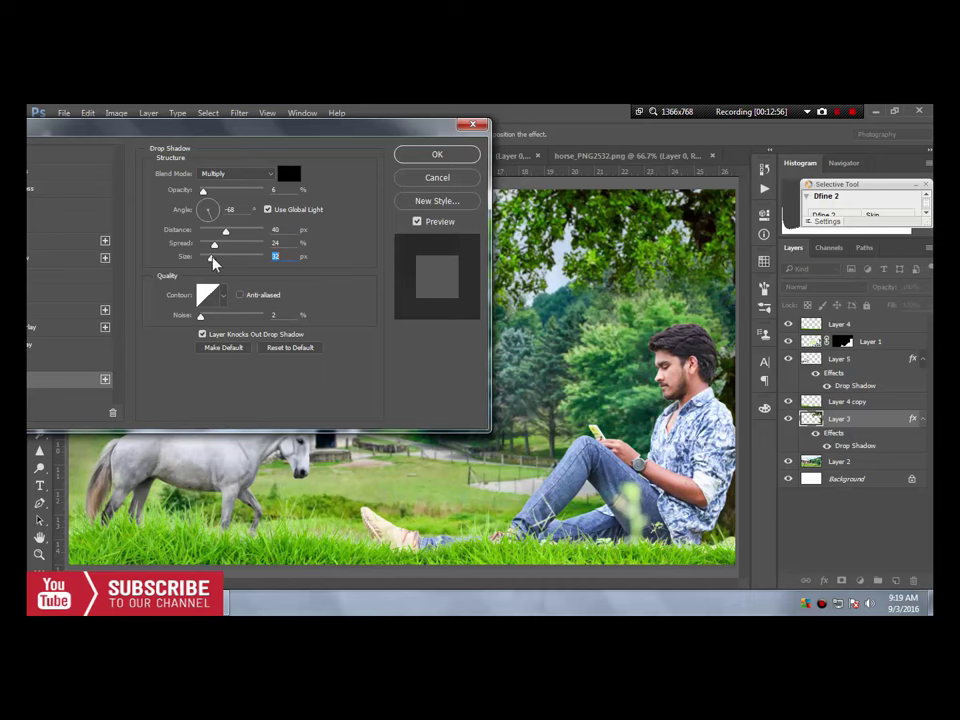
click(430, 153)
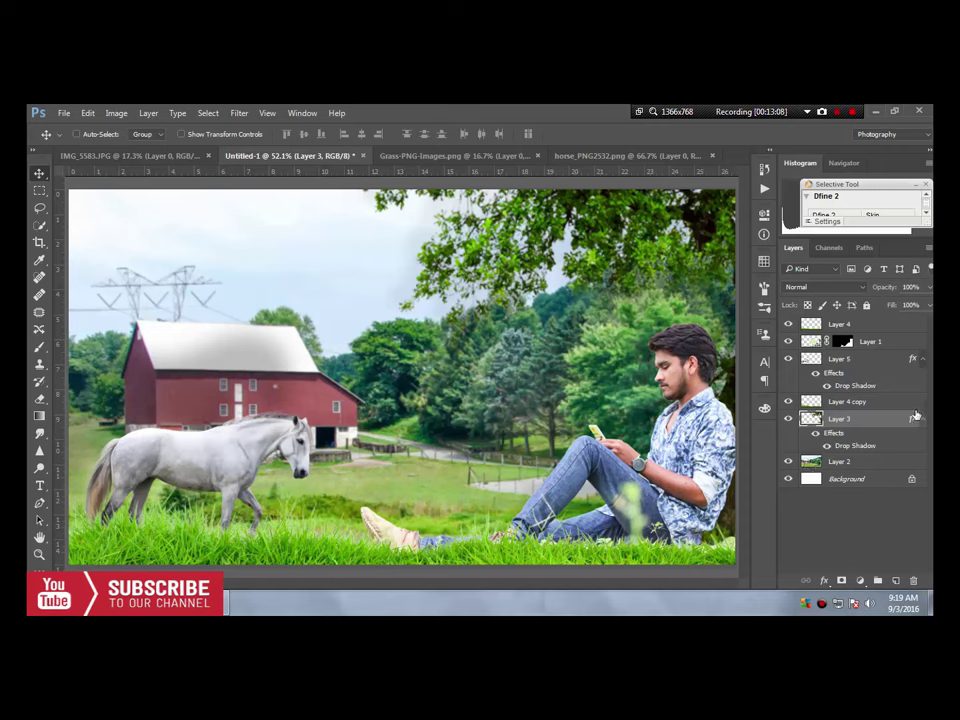
click(848, 401)
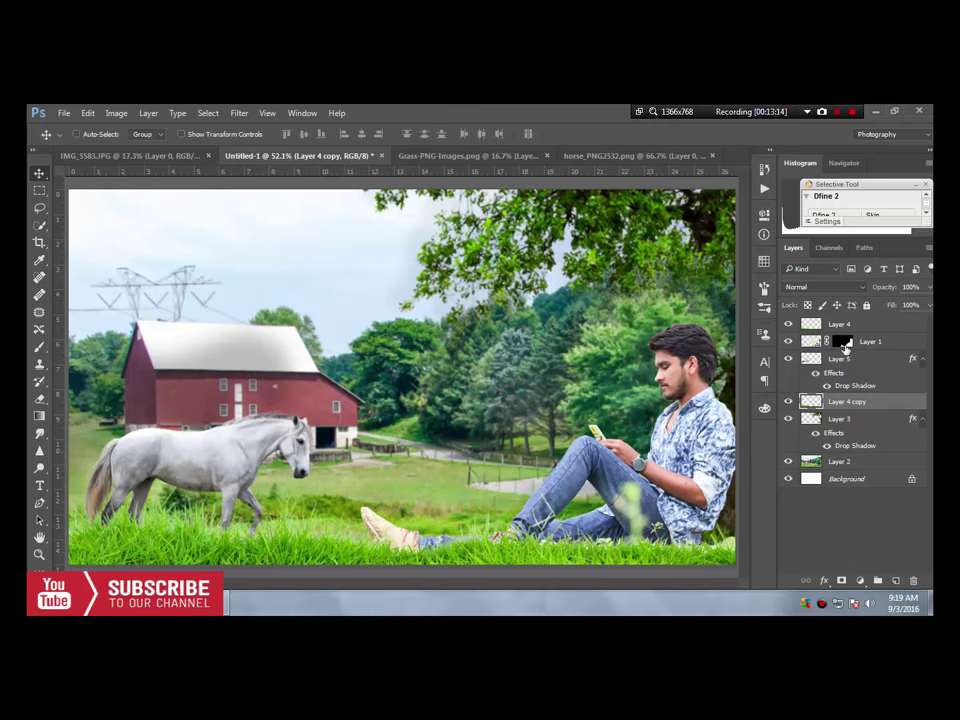
Open Layer 1's layer style and turn on Drop Shadow
double_click(862, 343)
click(909, 345)
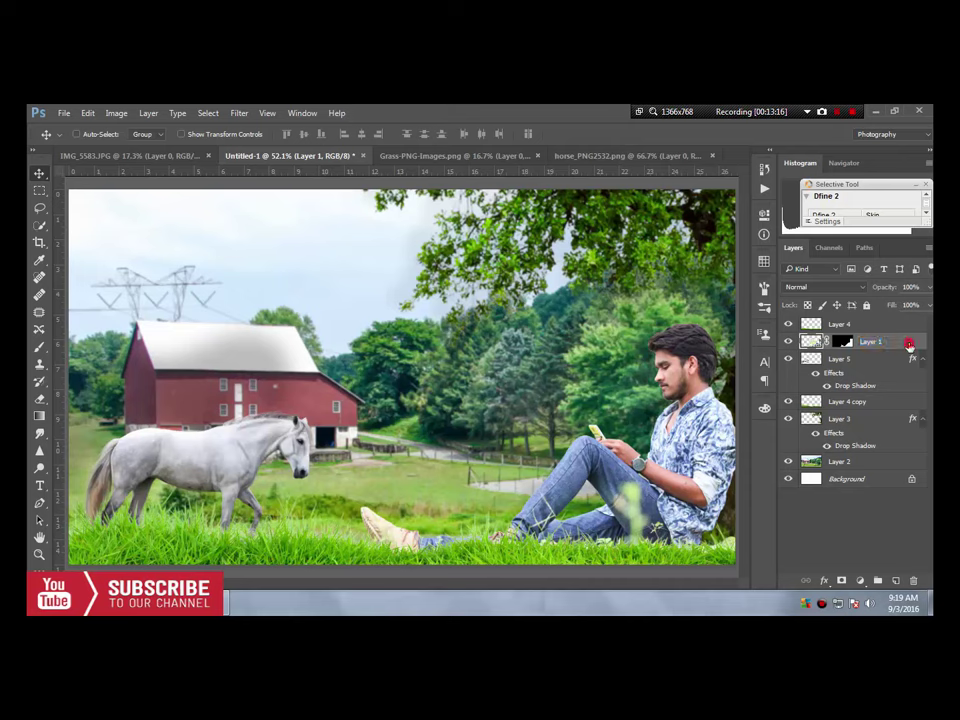
double_click(909, 345)
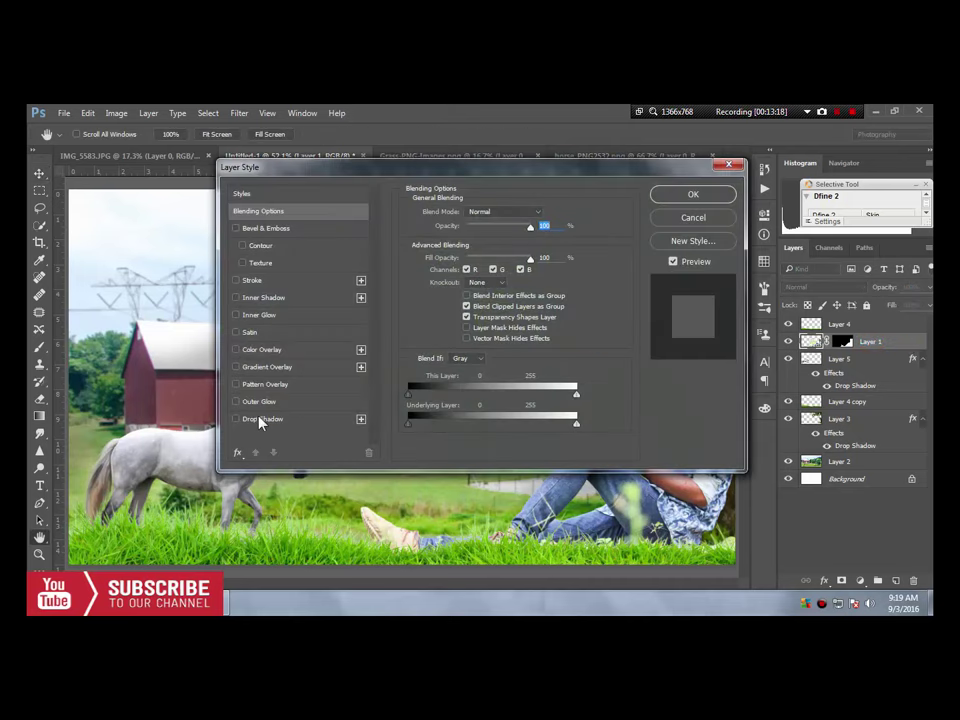
click(262, 419)
mouse_move(390, 167)
mouse_down()
mouse_move(179, 168)
mouse_move(184, 146)
mouse_up()
Set the man's shadow to 15% opacity, 114° angle, 23 px distance, 64% spread, 10% noise
drag(271, 245, 290, 249)
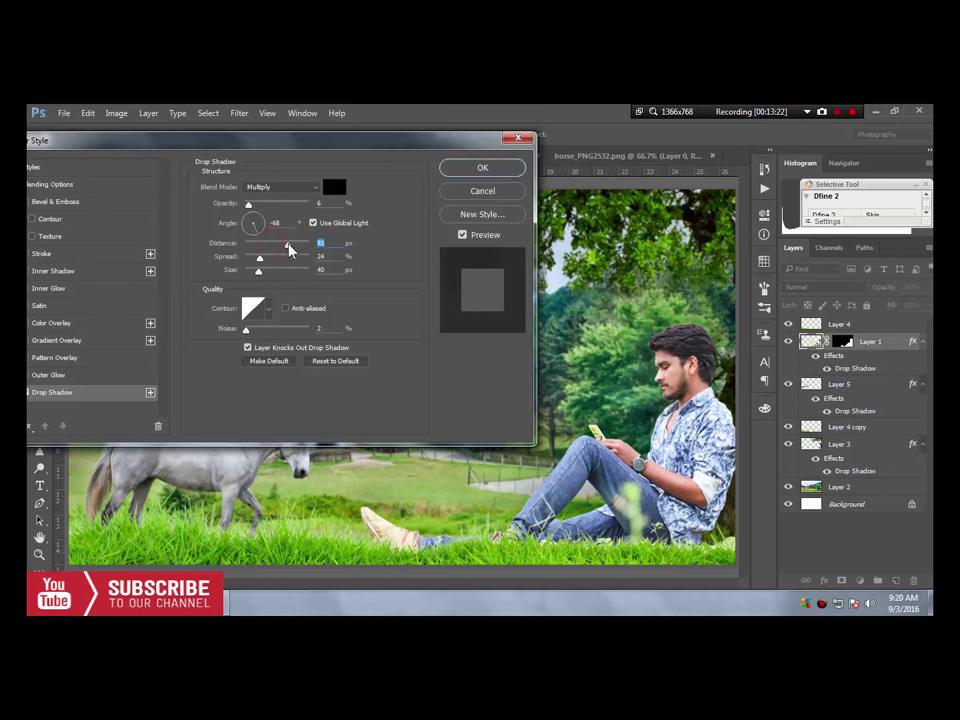
mouse_move(248, 204)
mouse_down()
mouse_move(264, 208)
mouse_move(250, 210)
mouse_up()
drag(252, 208, 254, 213)
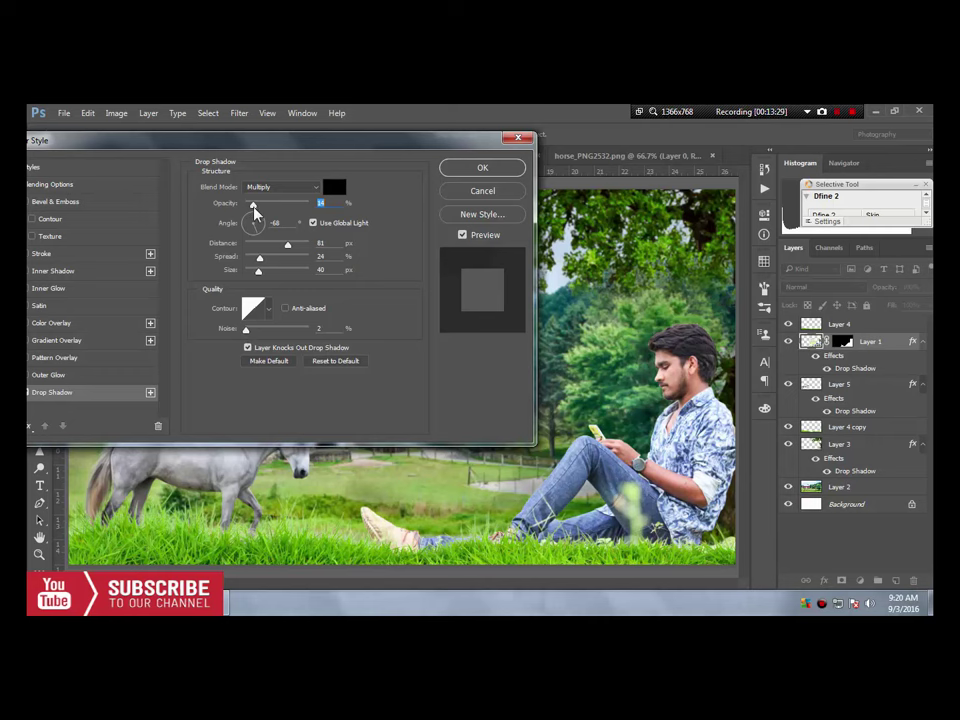
click(258, 232)
mouse_move(258, 232)
mouse_down()
mouse_move(251, 215)
mouse_move(268, 246)
mouse_move(259, 246)
mouse_move(286, 260)
mouse_move(263, 272)
mouse_up()
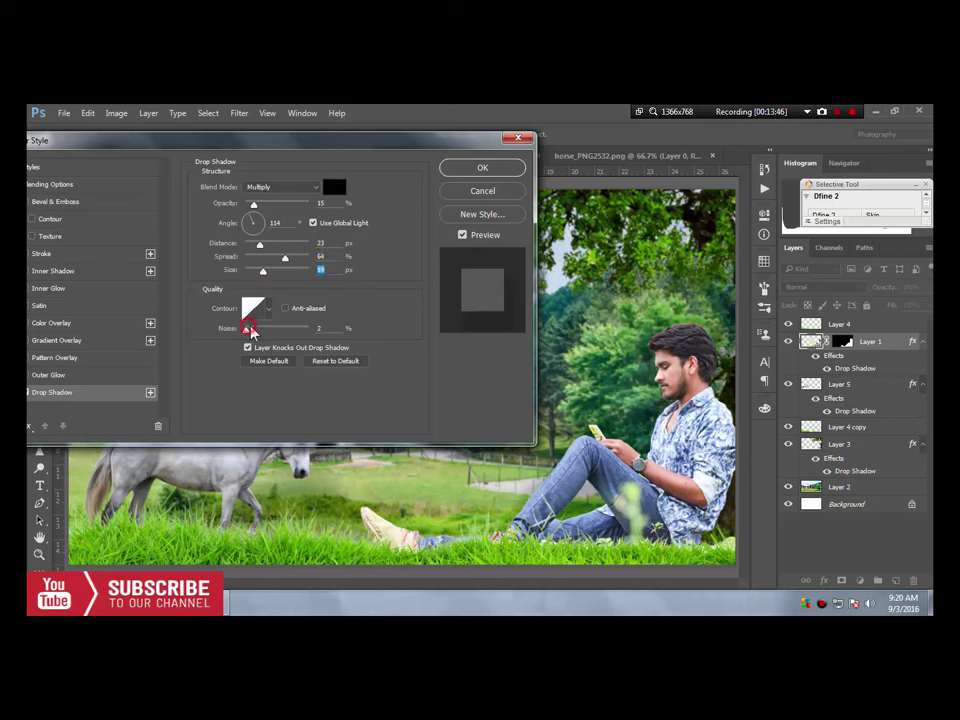
drag(248, 330, 252, 330)
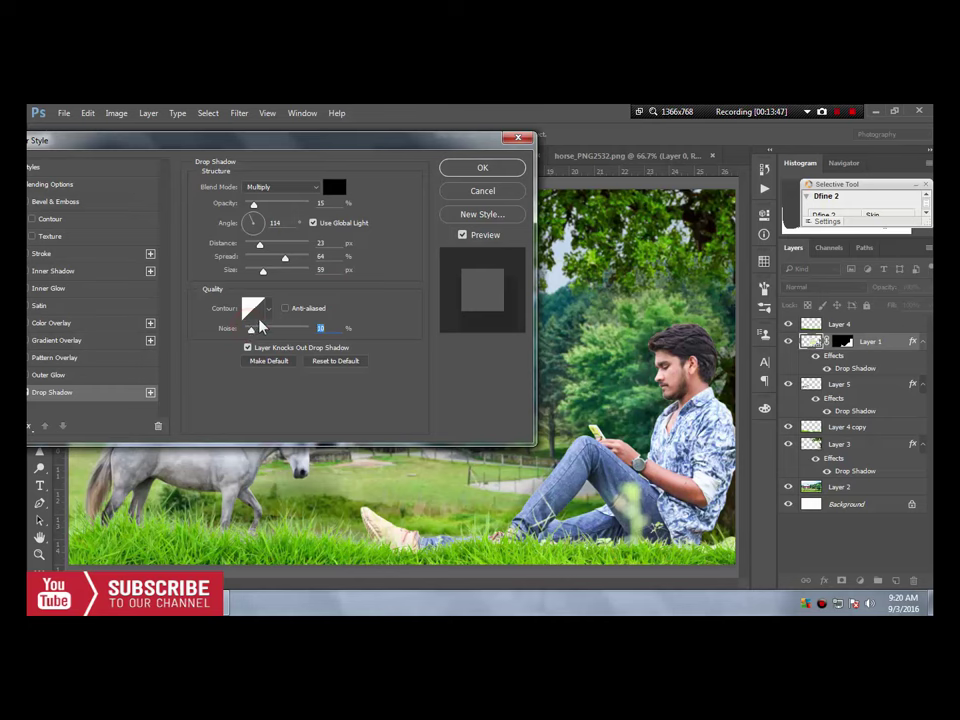
click(481, 172)
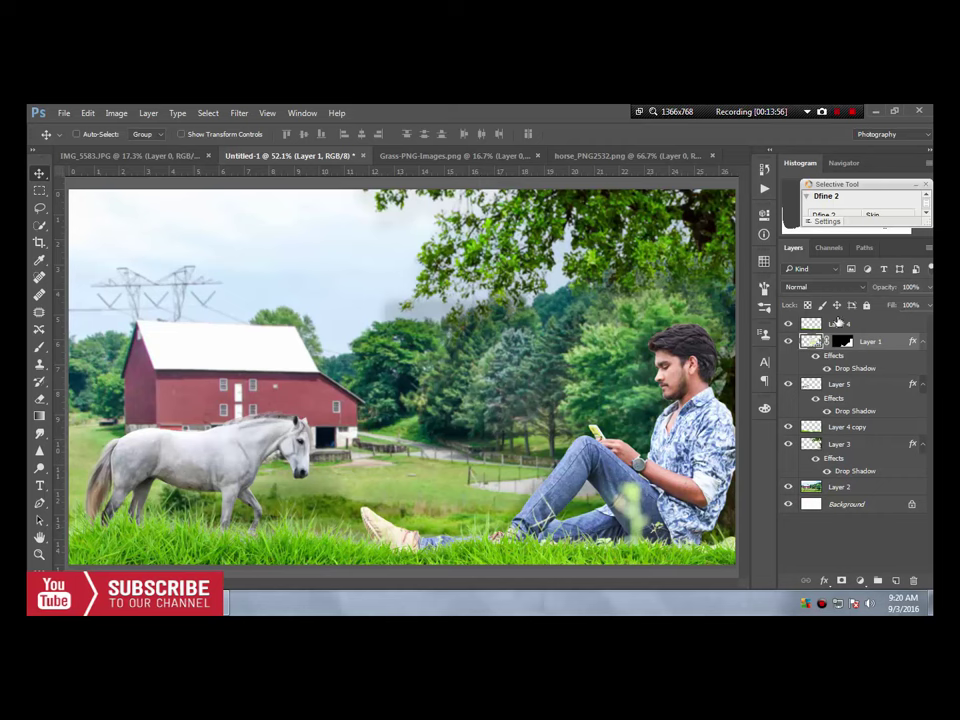
Select Layer 4 and browse the Open dialog to drive D:'s photoshop 2 folder
click(846, 325)
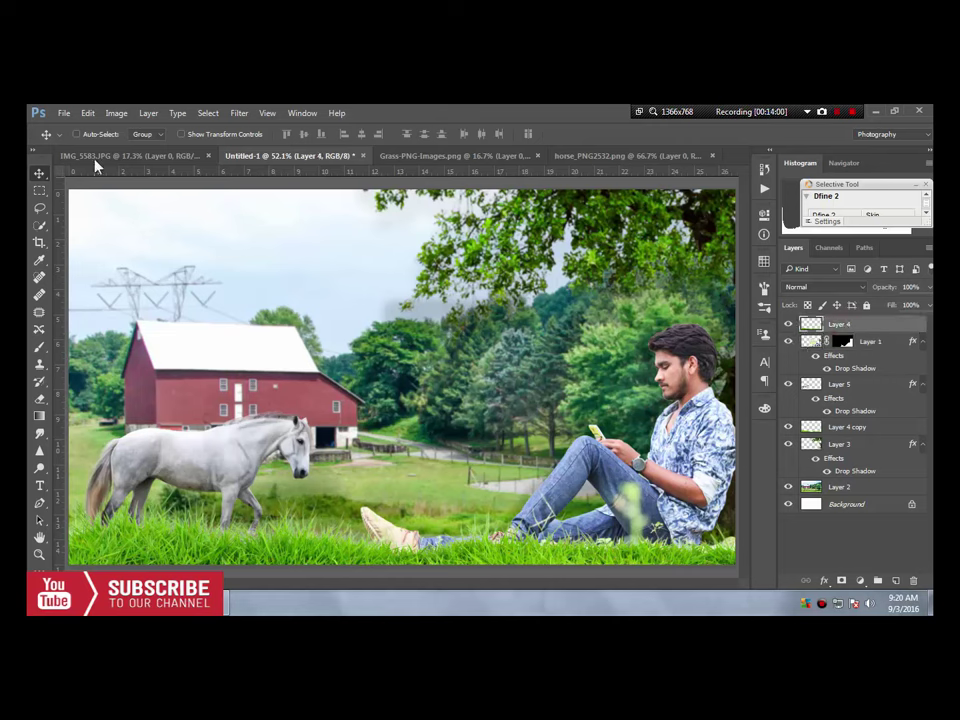
click(64, 113)
click(72, 139)
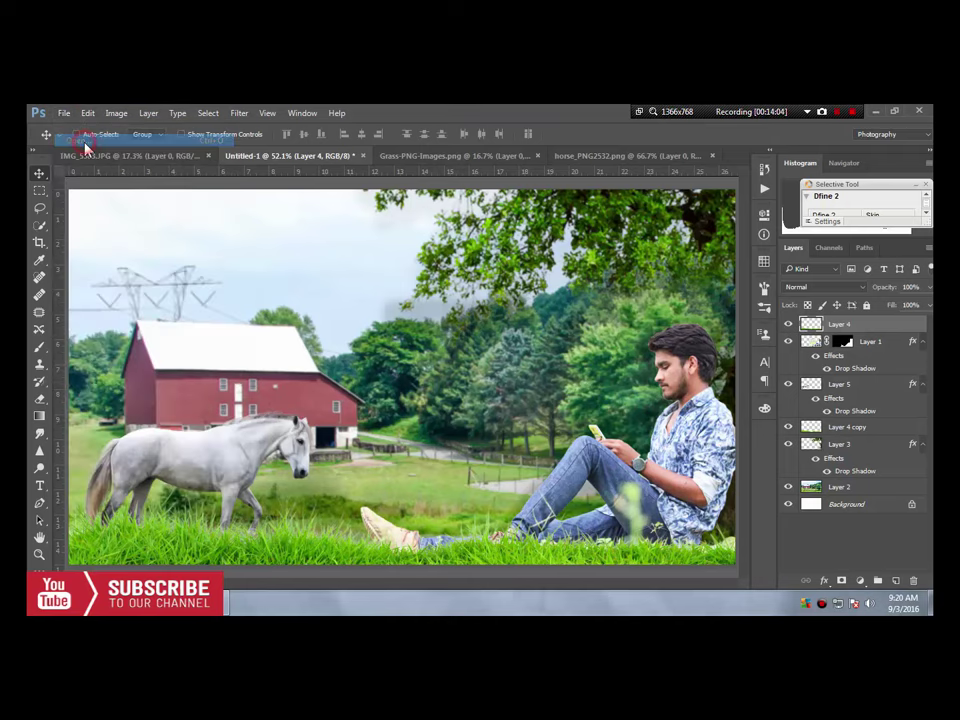
click(112, 335)
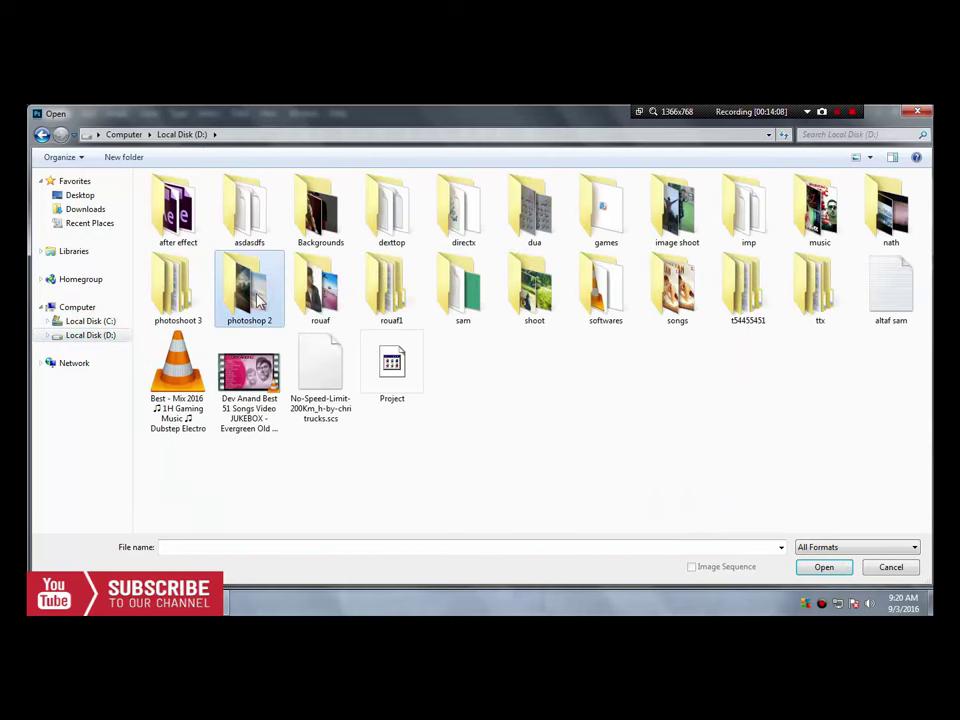
double_click(258, 300)
click(258, 300)
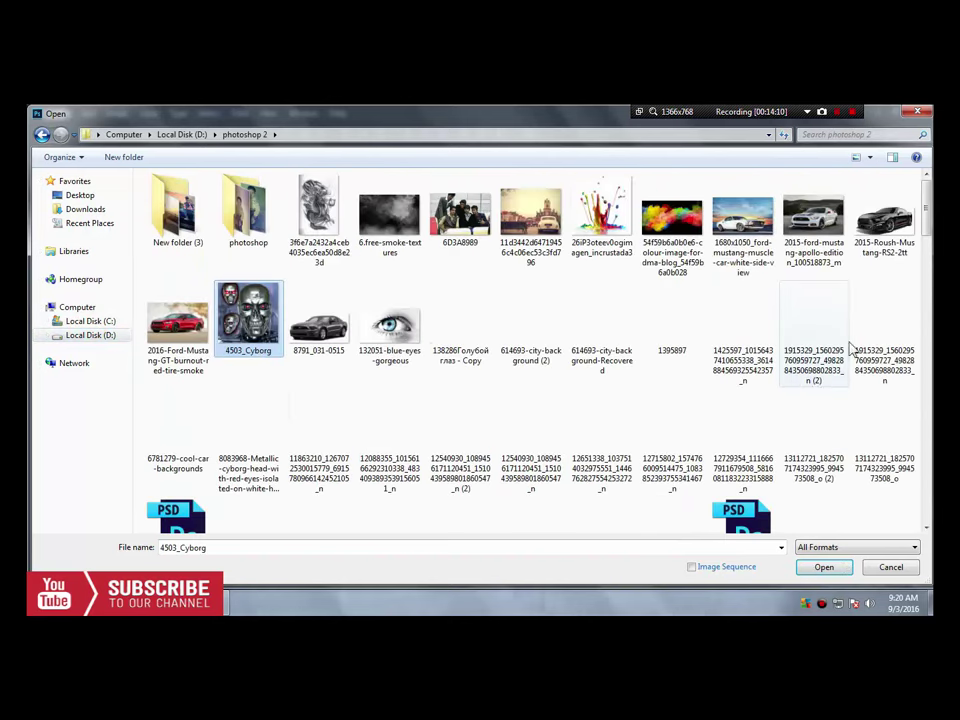
Open the firework photo Diwali2010-RSI_19_1 from the asdasdfs folder
scroll(930, 253, down, 5)
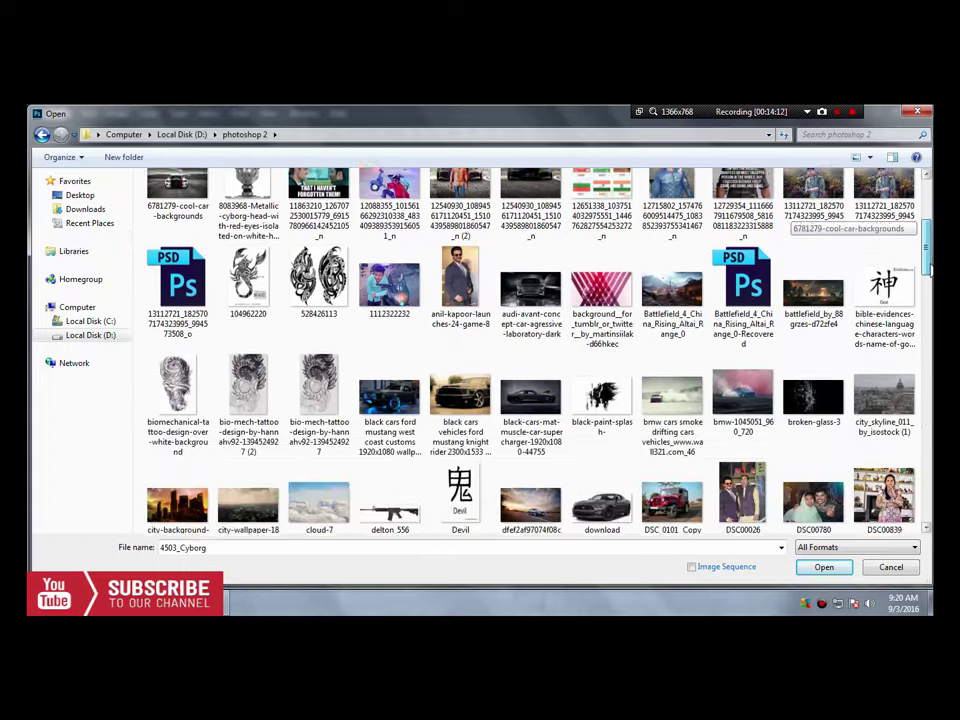
scroll(800, 215, down, 3)
scroll(800, 215, down, 2)
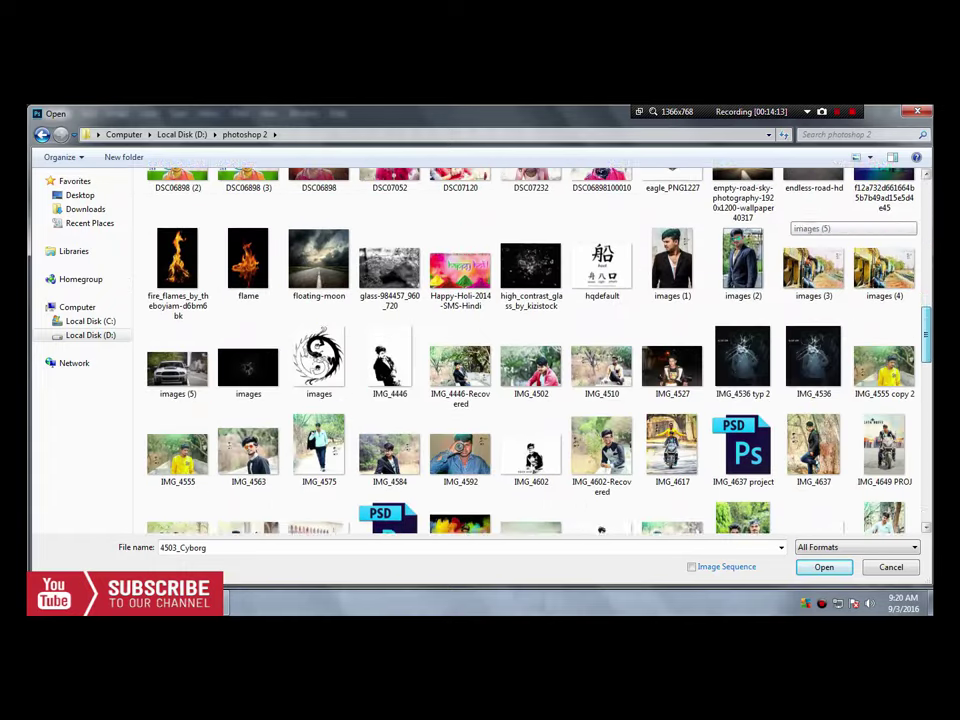
scroll(800, 215, down, 1)
scroll(800, 215, down, 1)
scroll(800, 215, down, 2)
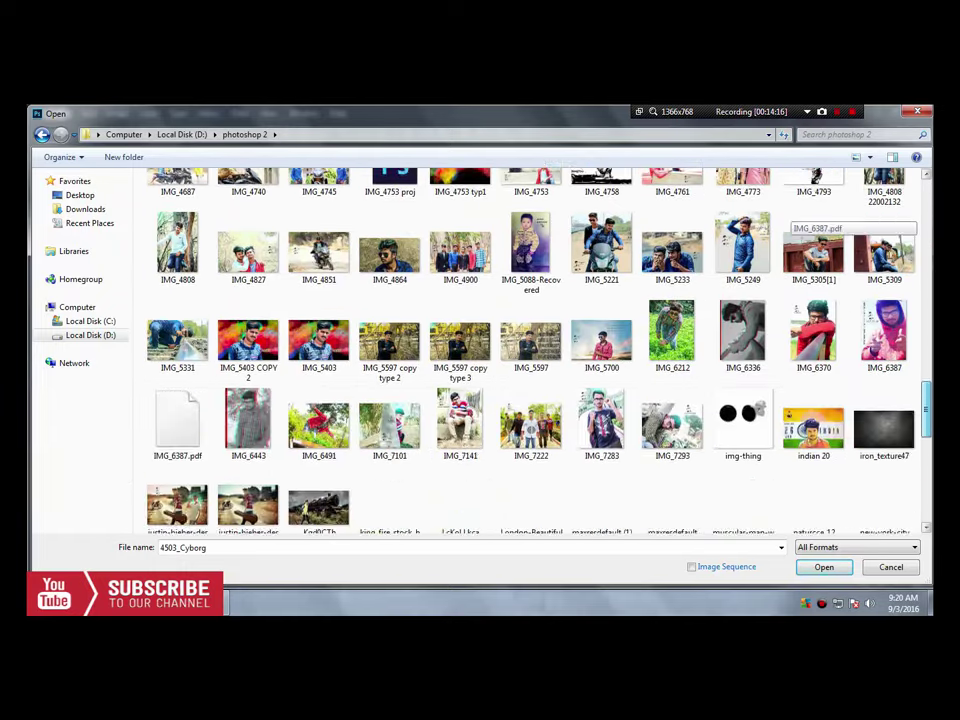
scroll(800, 215, down, 2)
scroll(800, 215, down, 1)
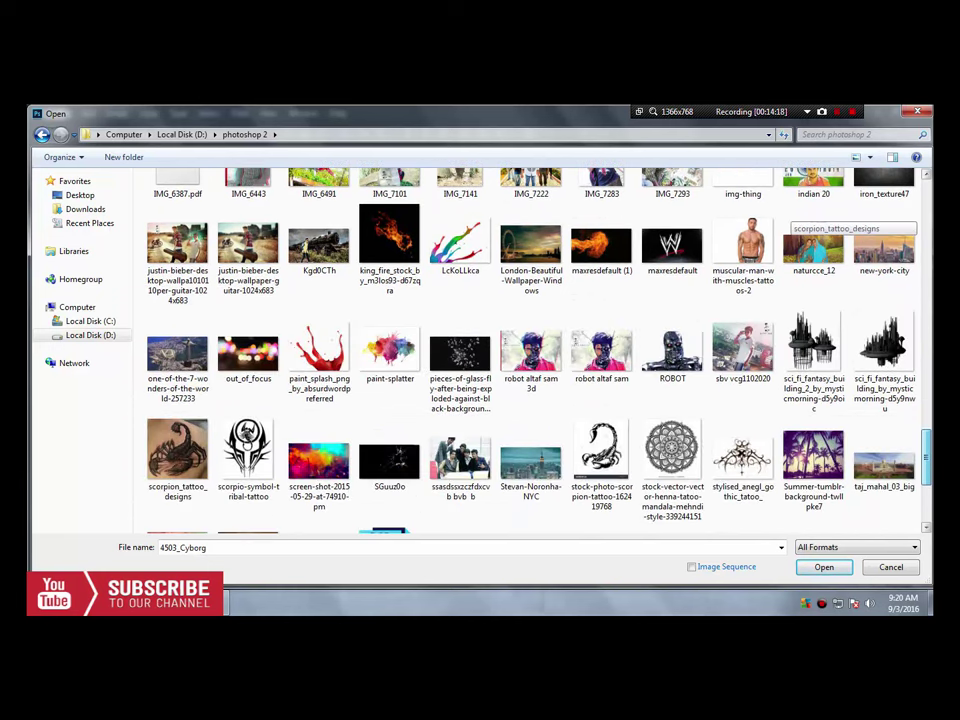
scroll(800, 215, down, 1)
scroll(800, 215, down, 1)
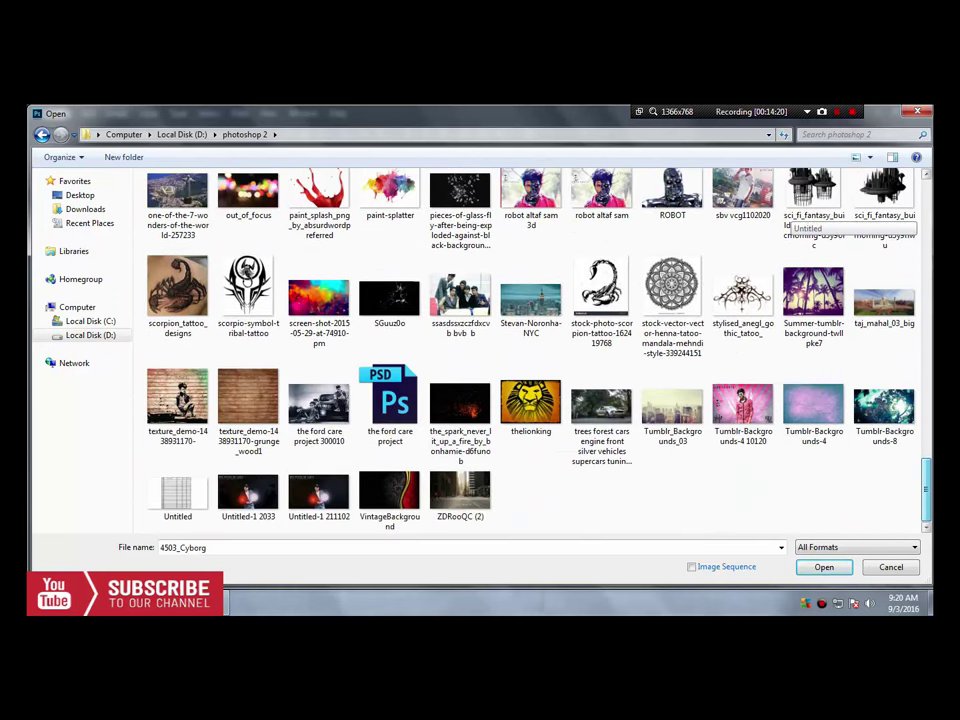
click(41, 134)
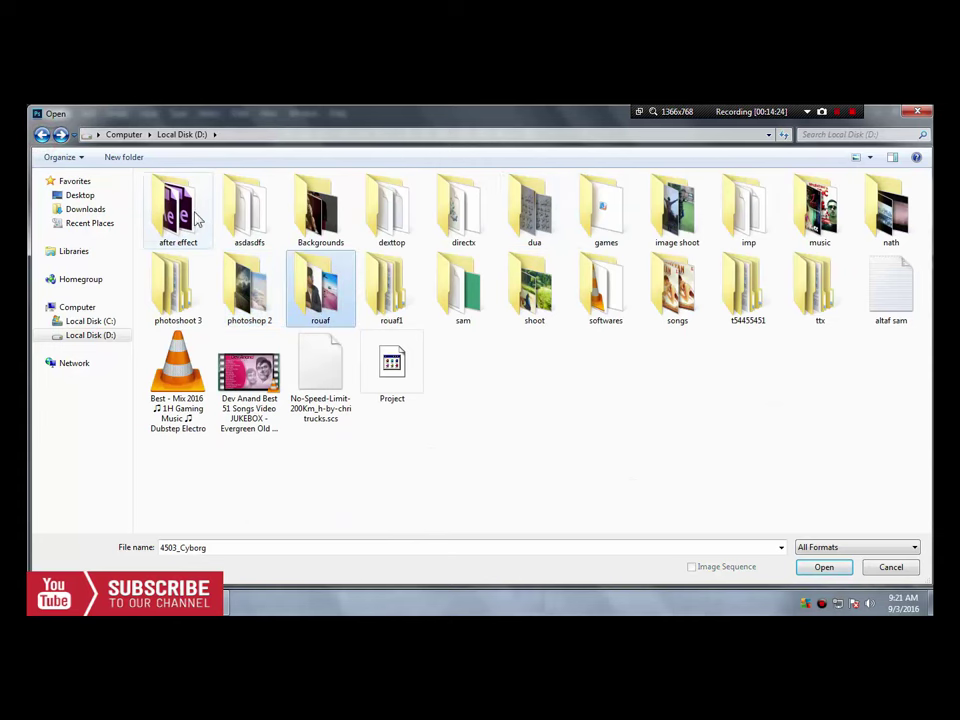
double_click(262, 218)
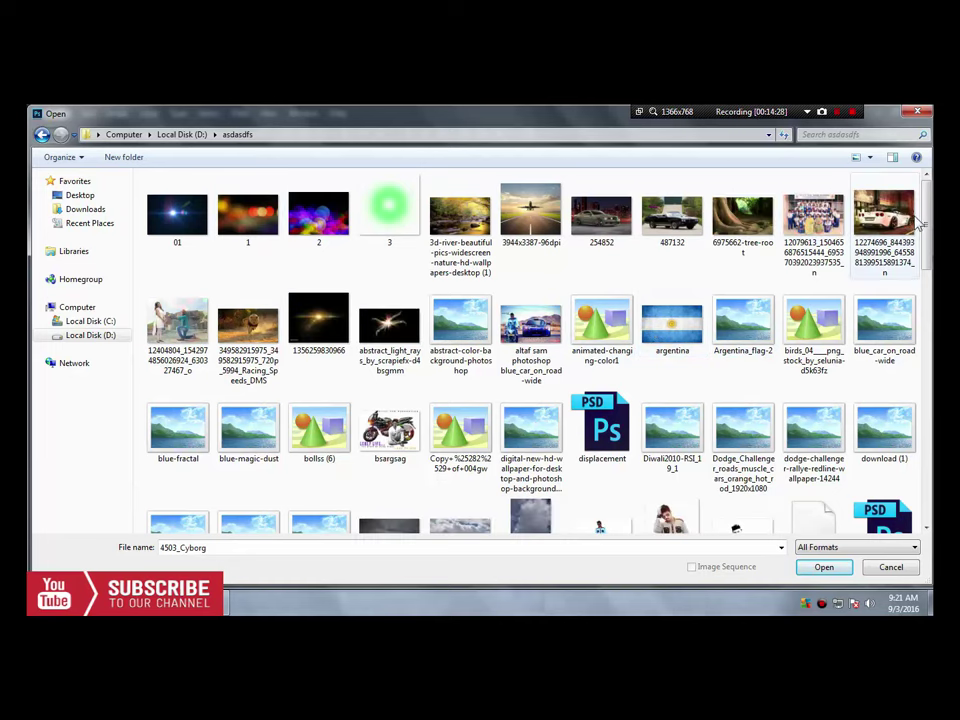
drag(927, 222, 930, 245)
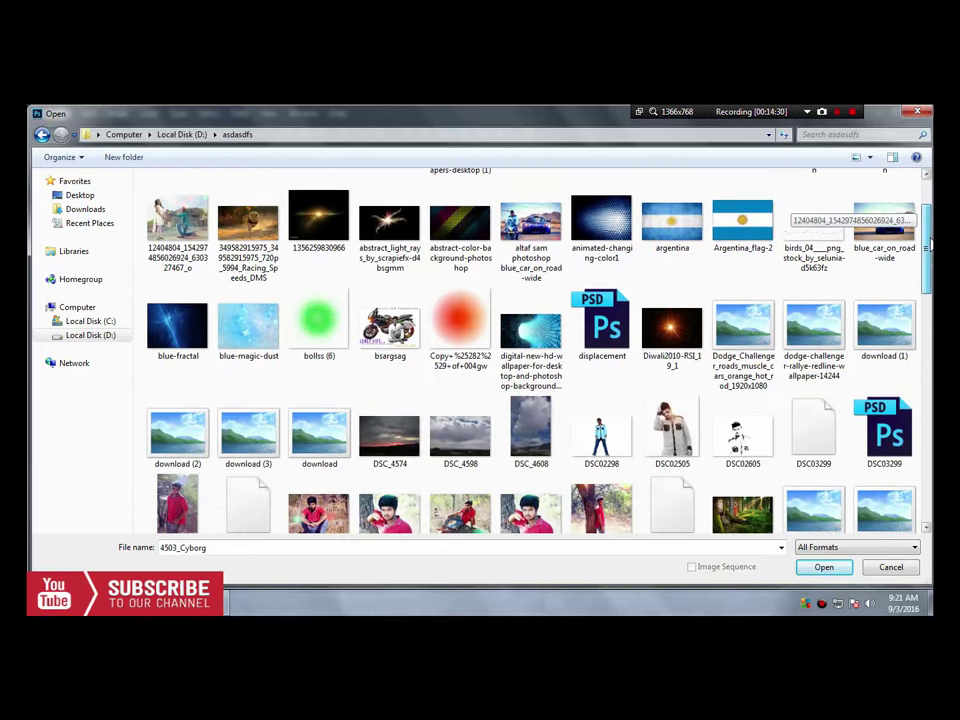
mouse_move(930, 243)
mouse_down()
mouse_move(928, 470)
mouse_move(928, 220)
mouse_up()
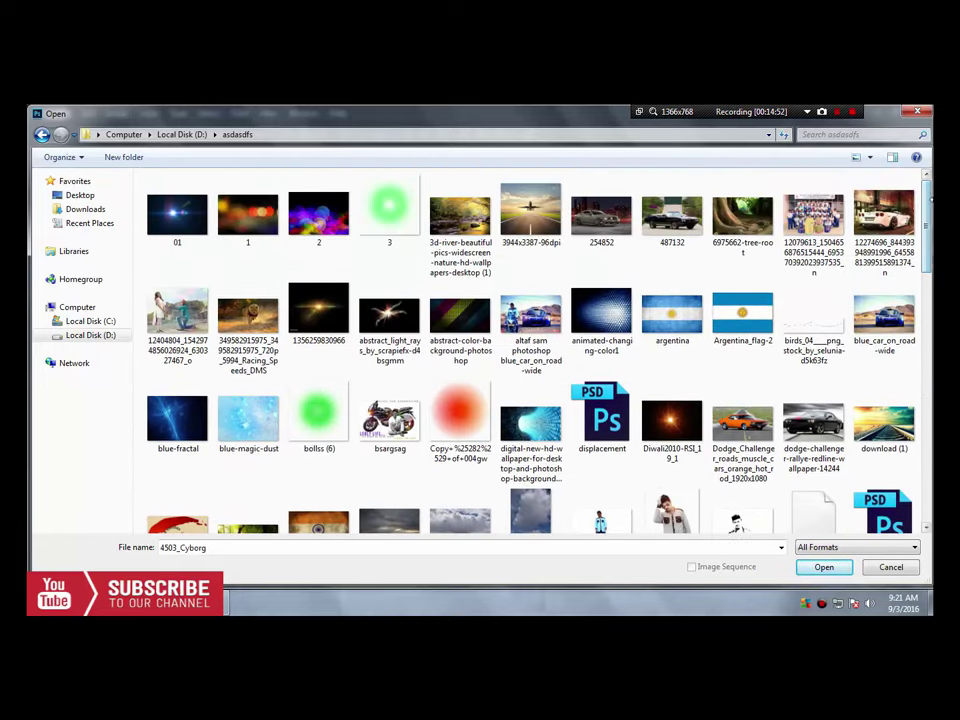
click(177, 320)
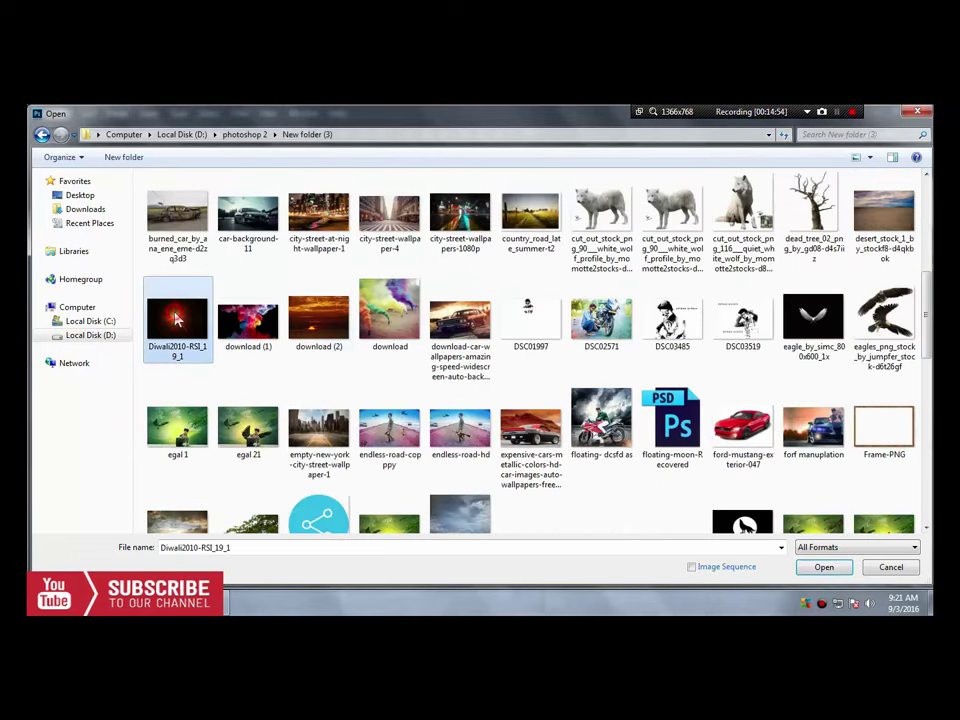
click(822, 567)
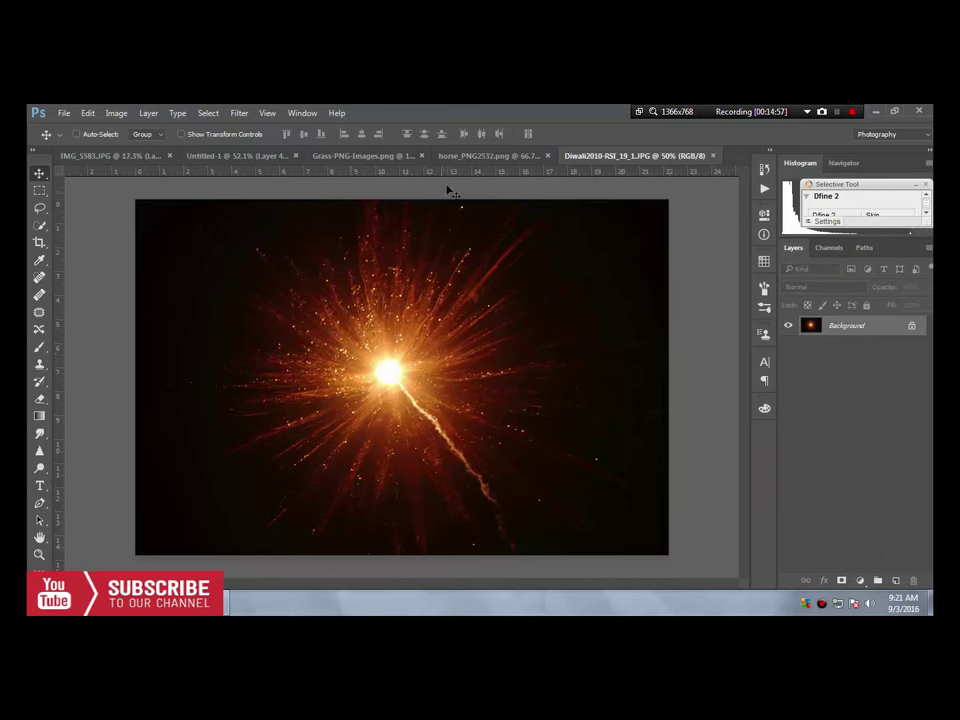
Close the horse and grass source images and return to the Untitled-1 composite
click(489, 155)
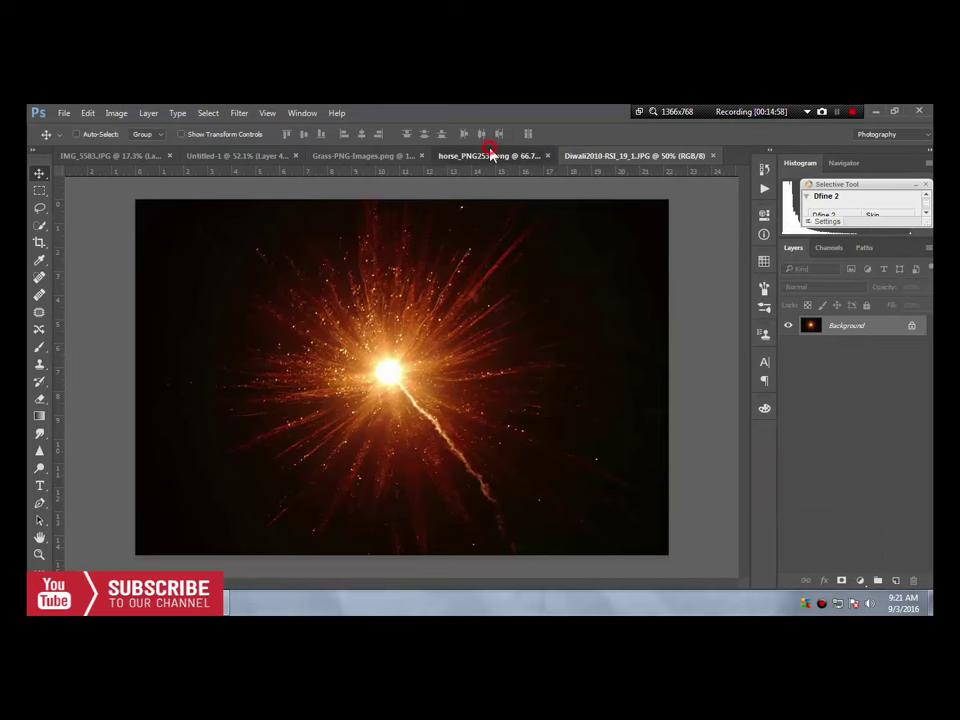
click(590, 156)
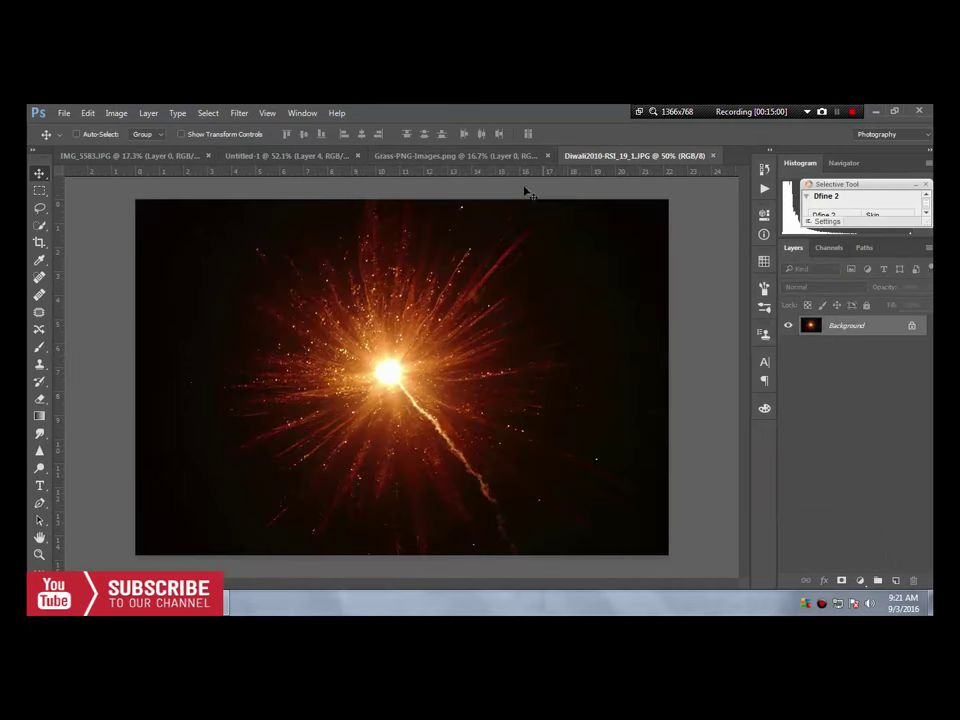
click(499, 156)
click(552, 156)
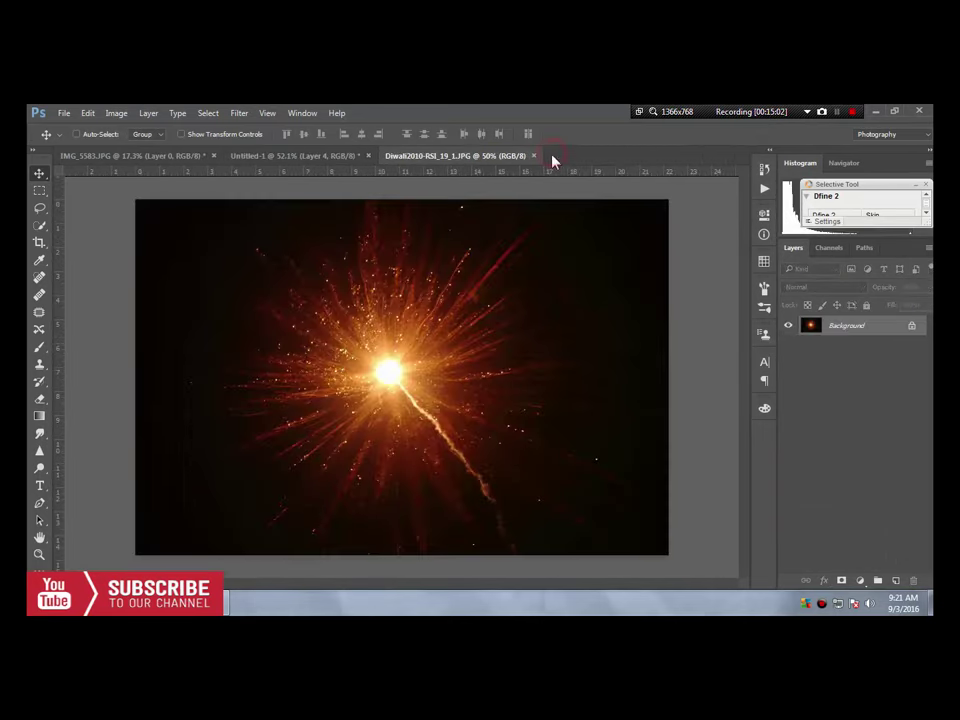
click(268, 158)
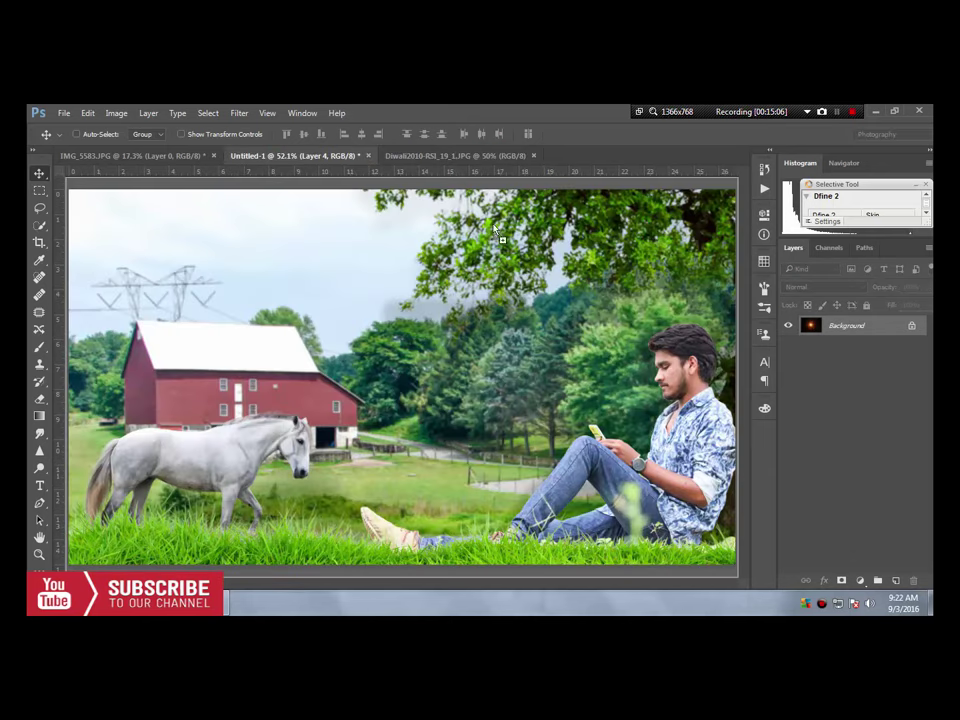
Paste the firework as Layer 6 and move it toward the upper right
key(ctrl+v)
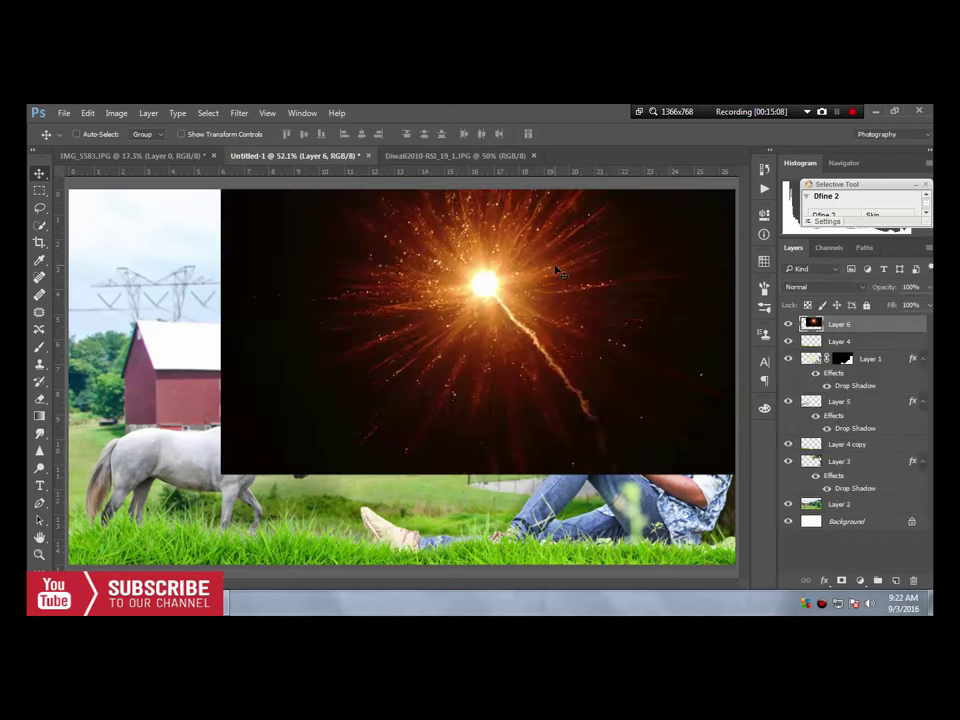
drag(491, 294, 585, 281)
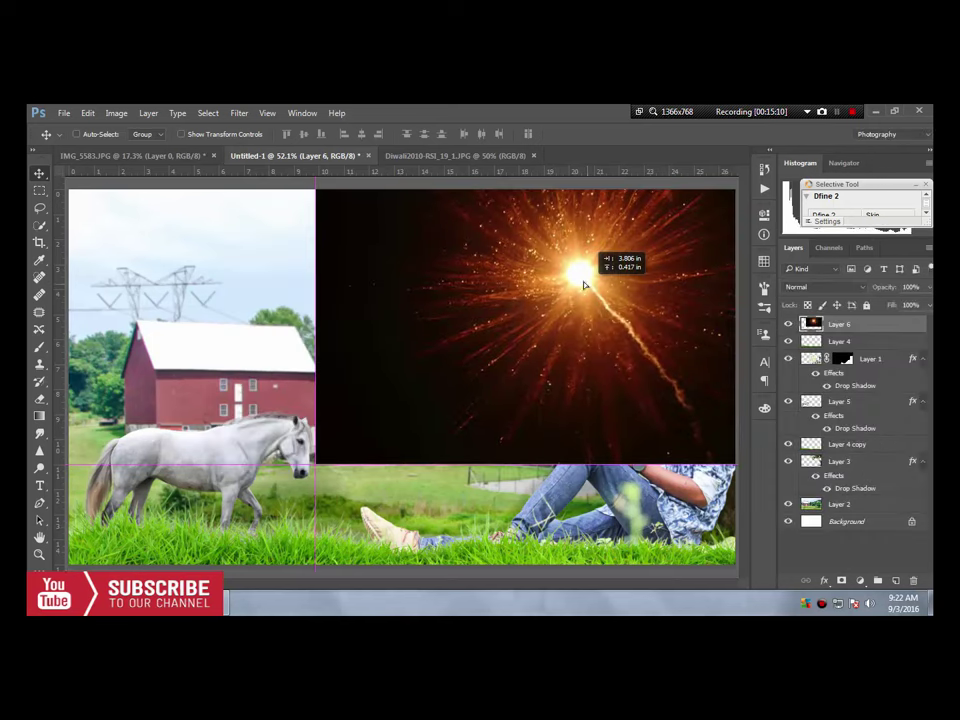
click(240, 113)
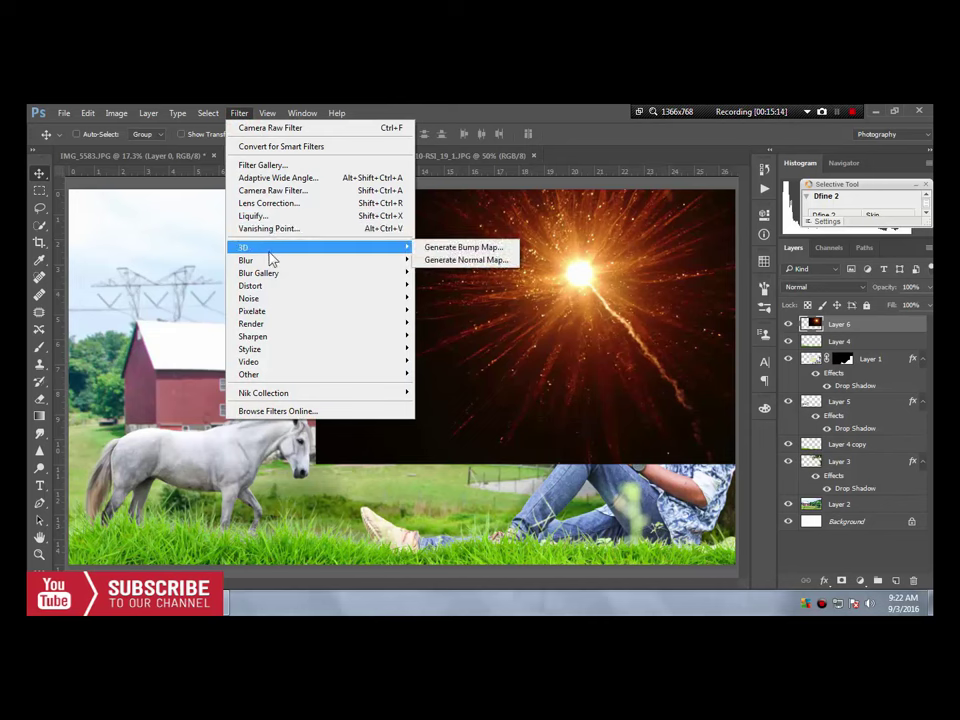
mouse_move(300, 260)
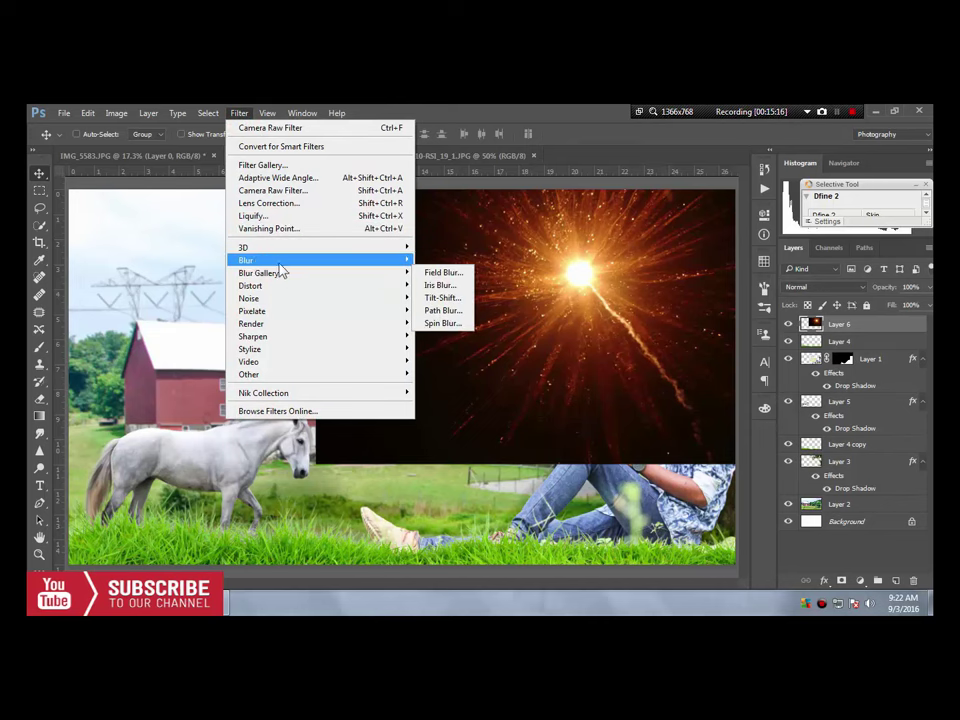
Apply a 72.6-pixel Gaussian Blur to the firework on Layer 6
click(455, 311)
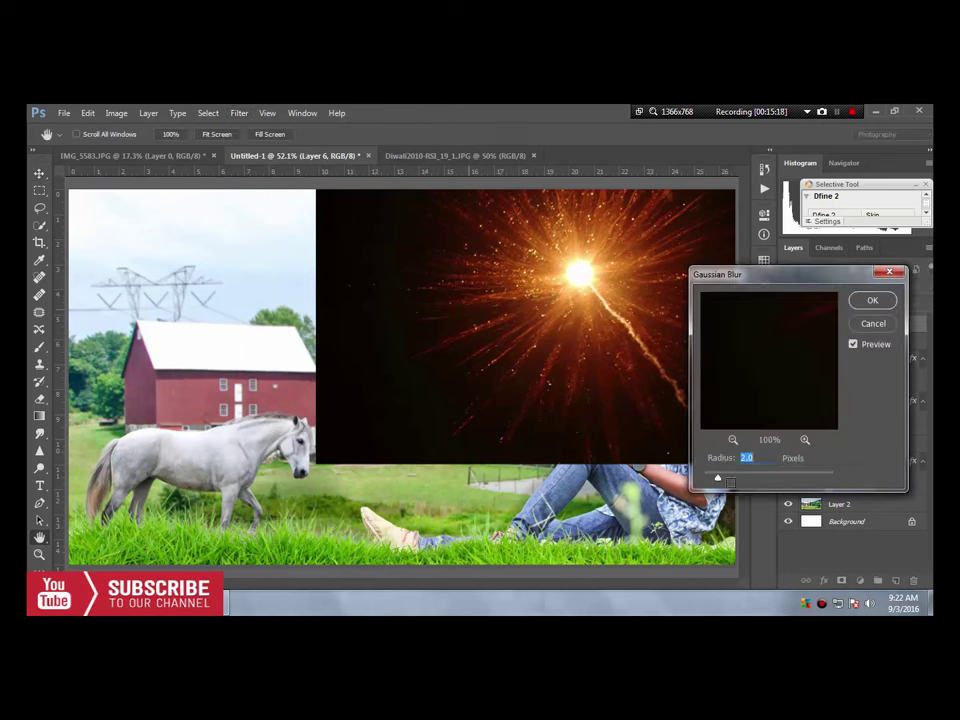
drag(752, 477, 769, 477)
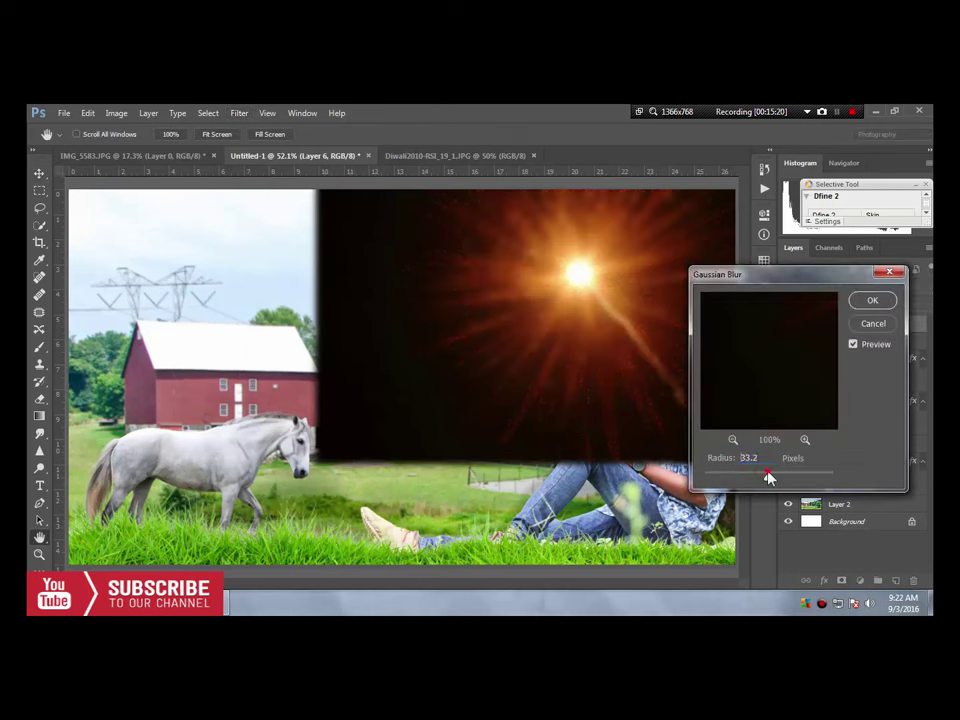
click(574, 272)
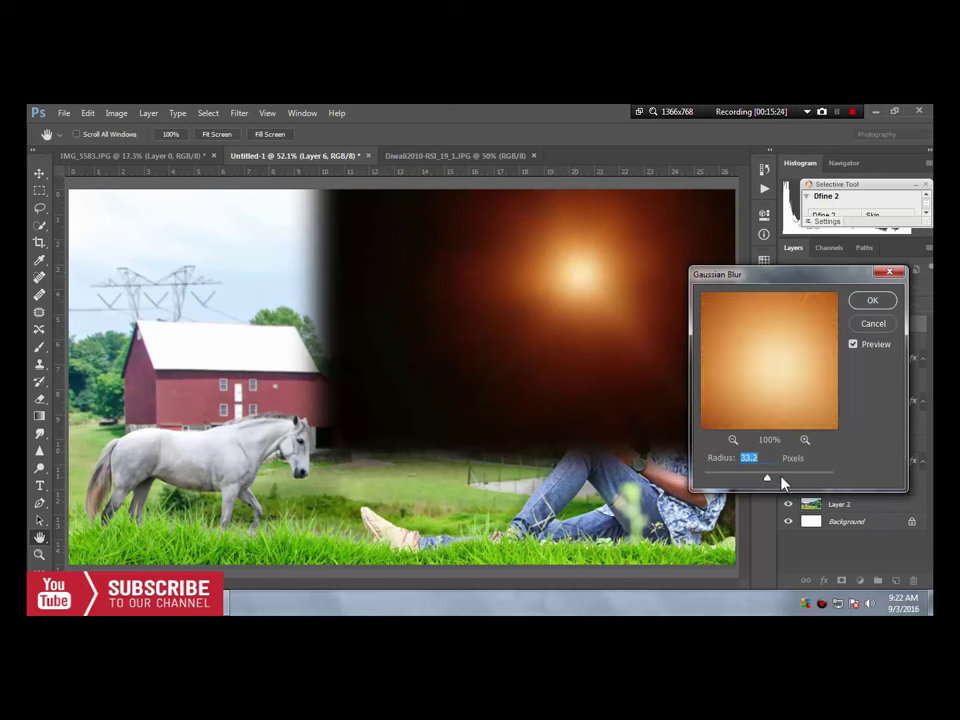
click(782, 479)
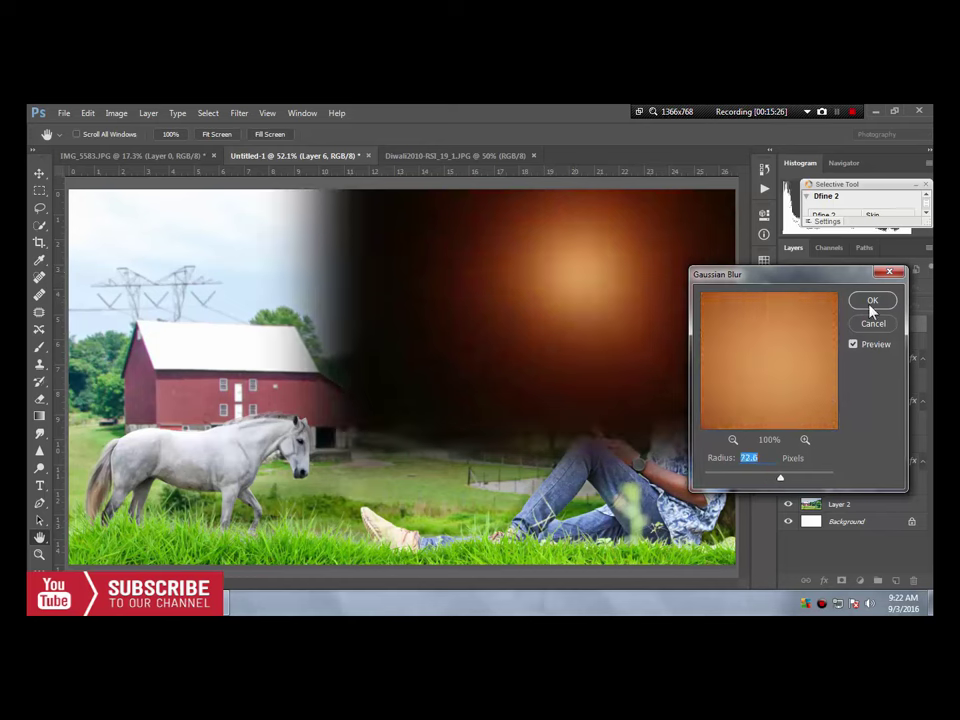
click(869, 302)
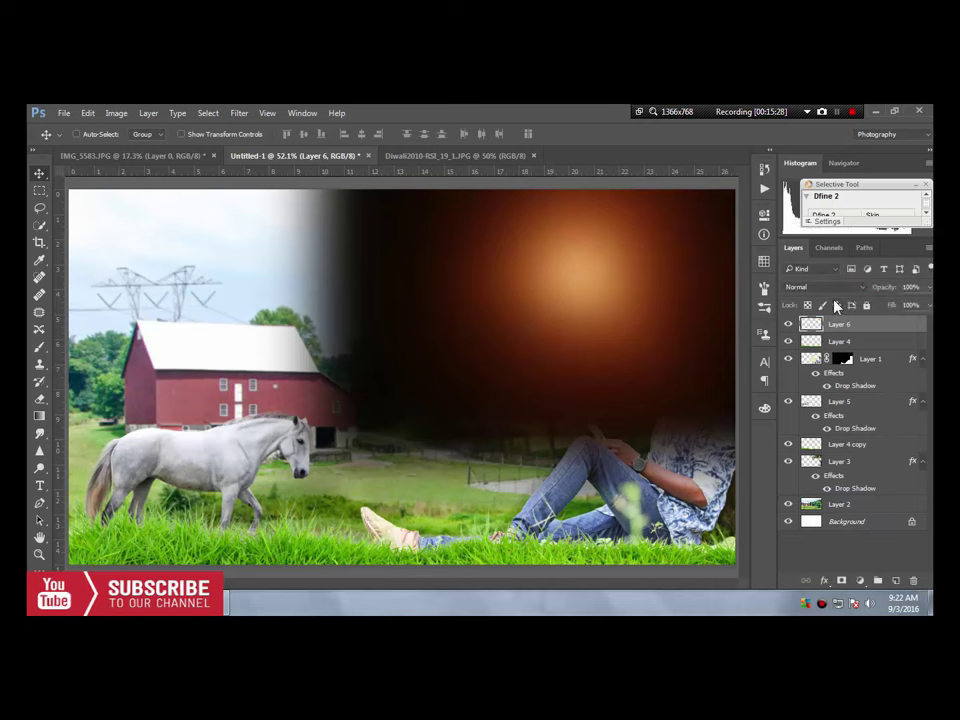
Set Layer 6 to Lighten, move it just above Layer 2, and position the glow over the trees
click(830, 288)
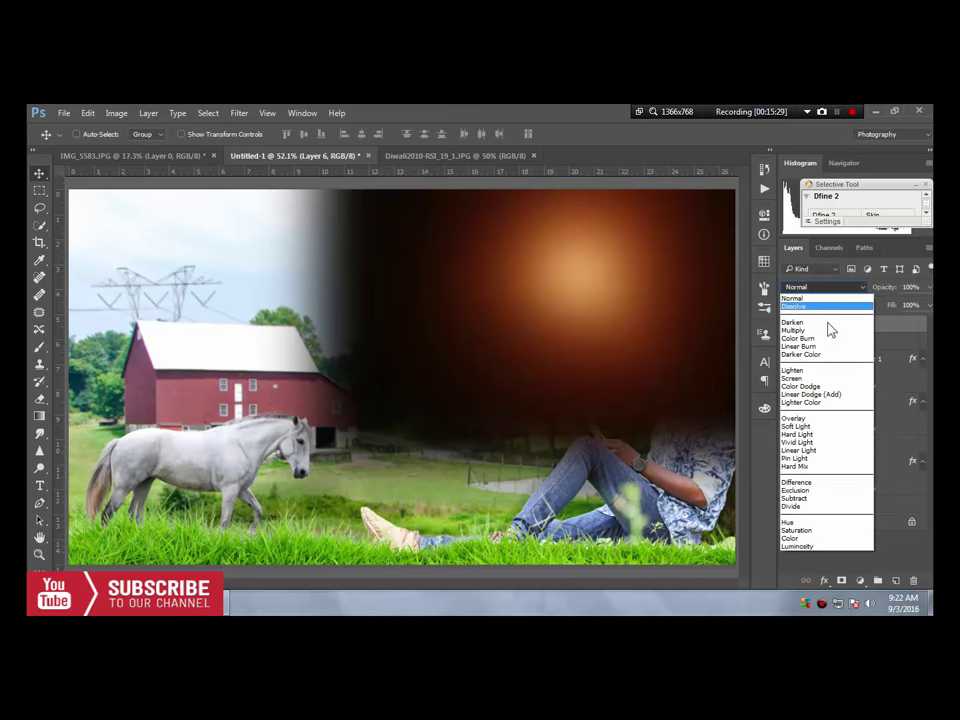
click(810, 375)
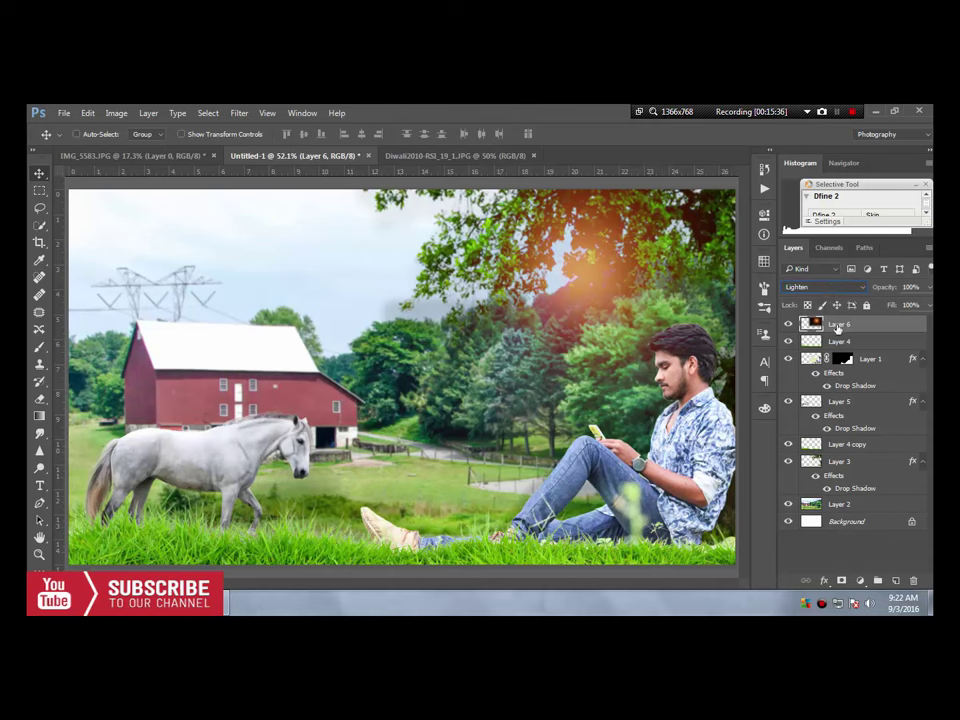
drag(830, 325, 836, 496)
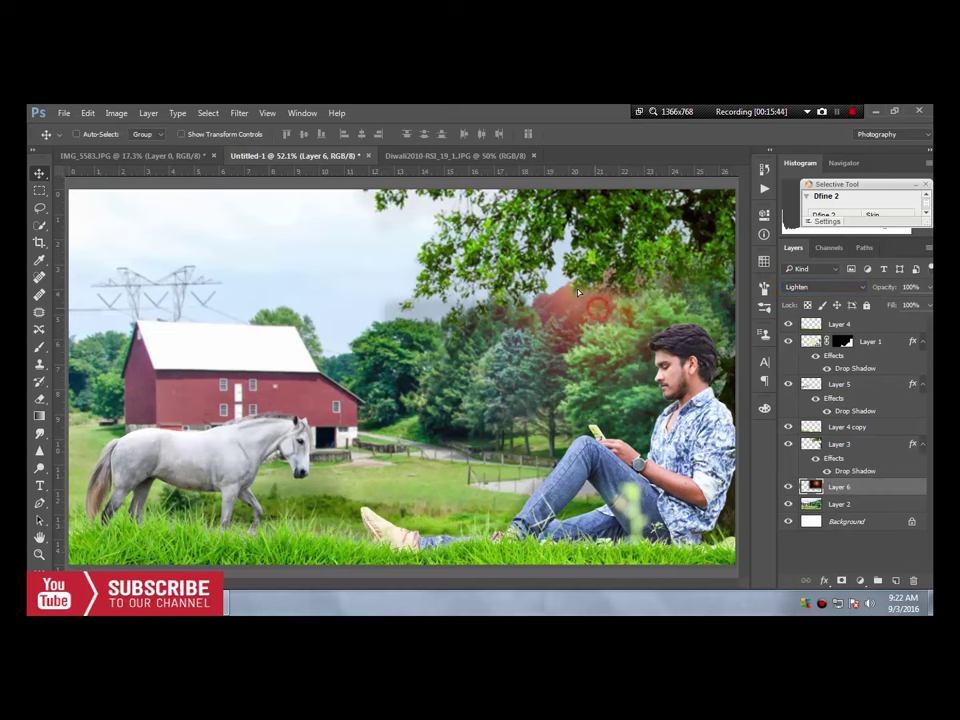
drag(578, 292, 575, 279)
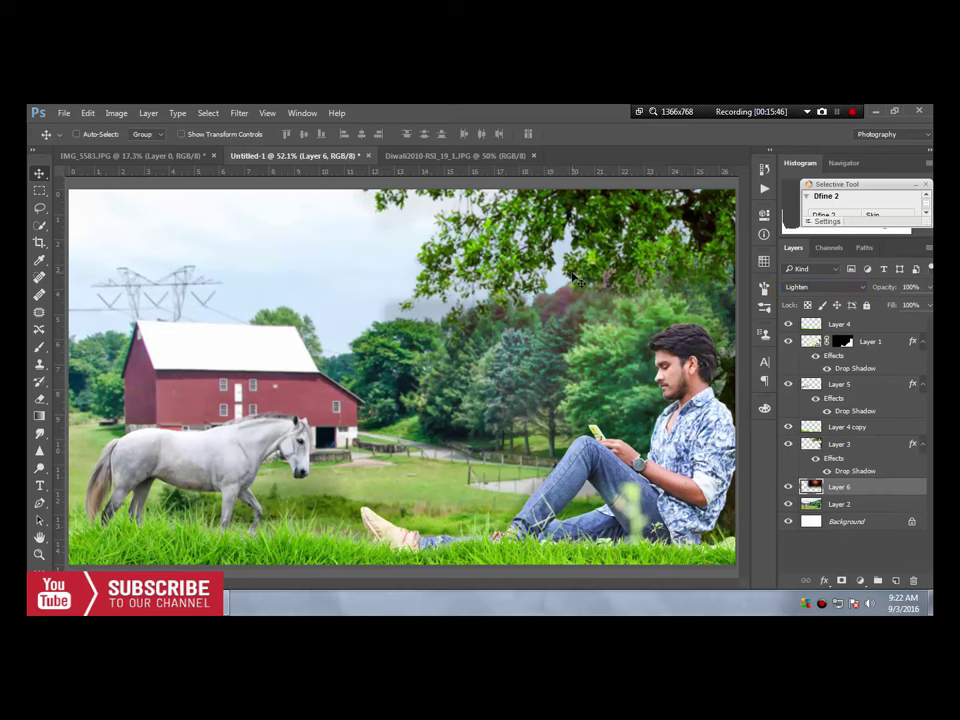
mouse_move(590, 288)
mouse_down()
mouse_move(558, 326)
mouse_move(596, 325)
mouse_move(588, 321)
mouse_up()
Duplicate Layer 6, move the copy to the top of the stack, and shift it down-right
right_click(843, 487)
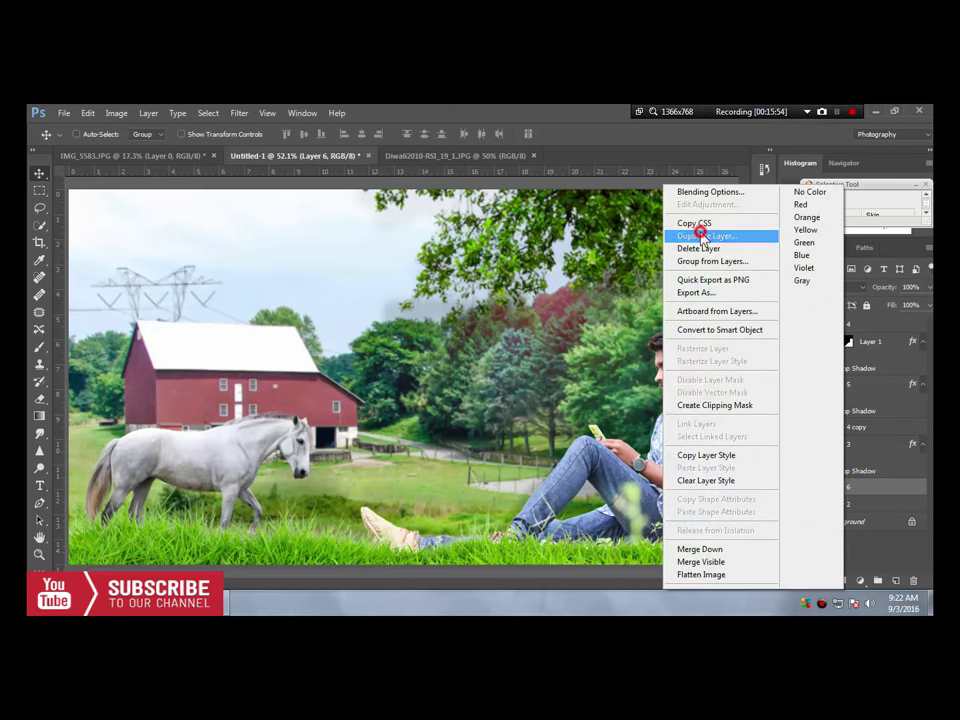
click(701, 236)
click(590, 259)
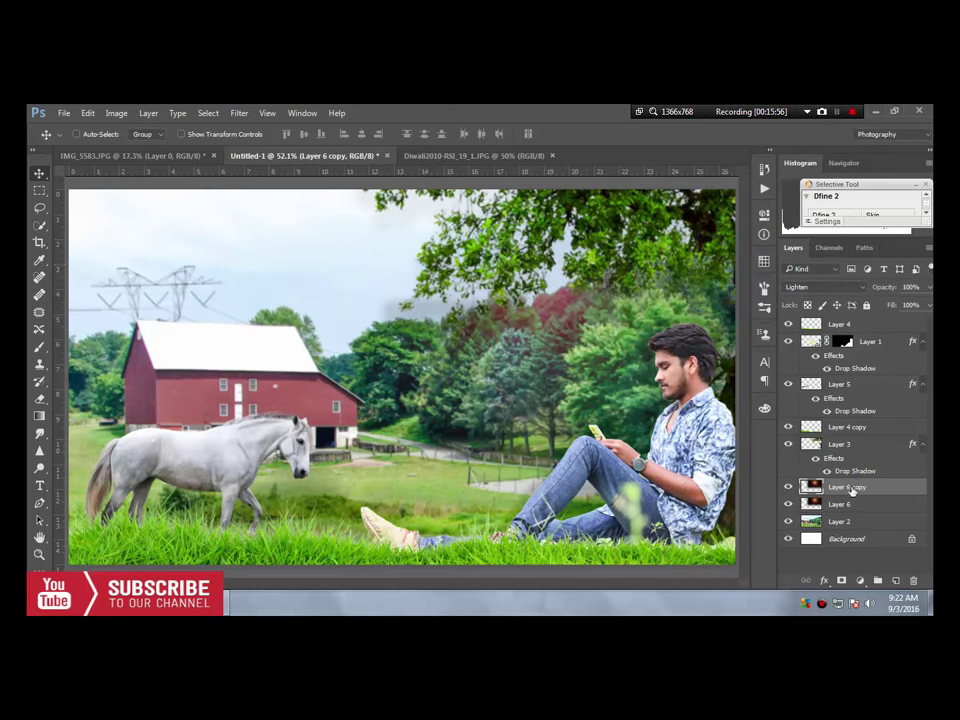
drag(851, 490, 836, 326)
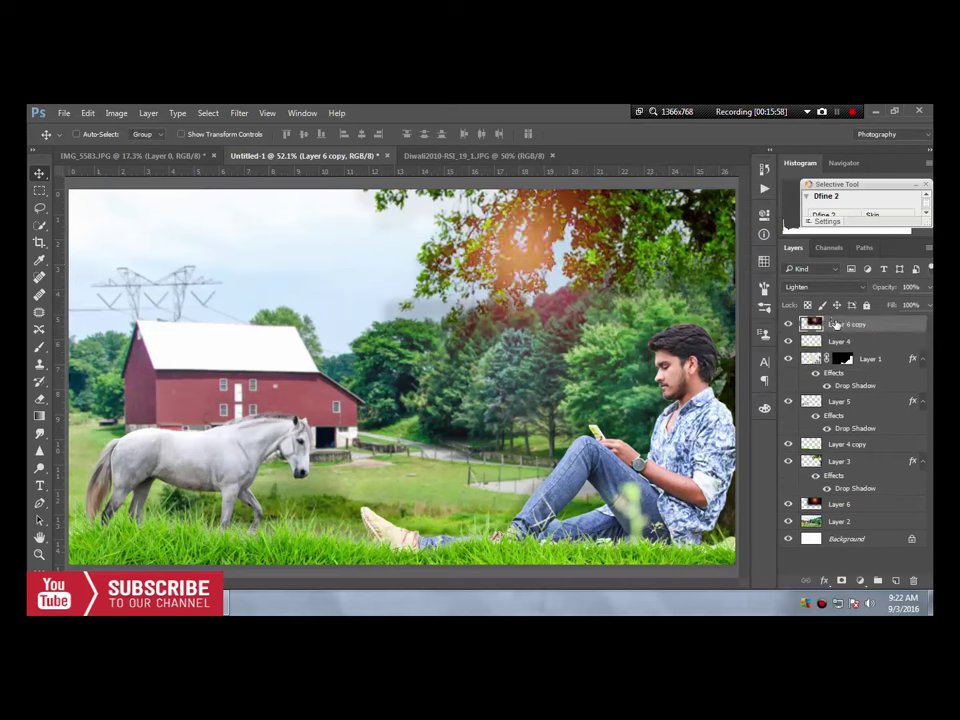
drag(523, 250, 585, 284)
Set Layer 6 copy to Screen and scale it to about 117% over the tree
click(795, 290)
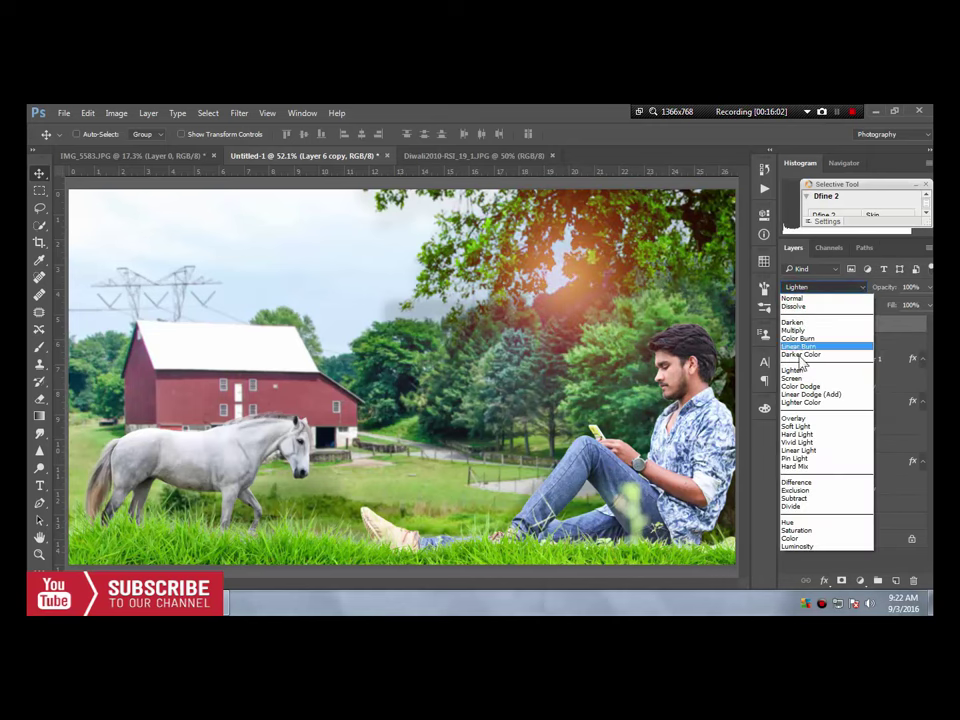
click(797, 377)
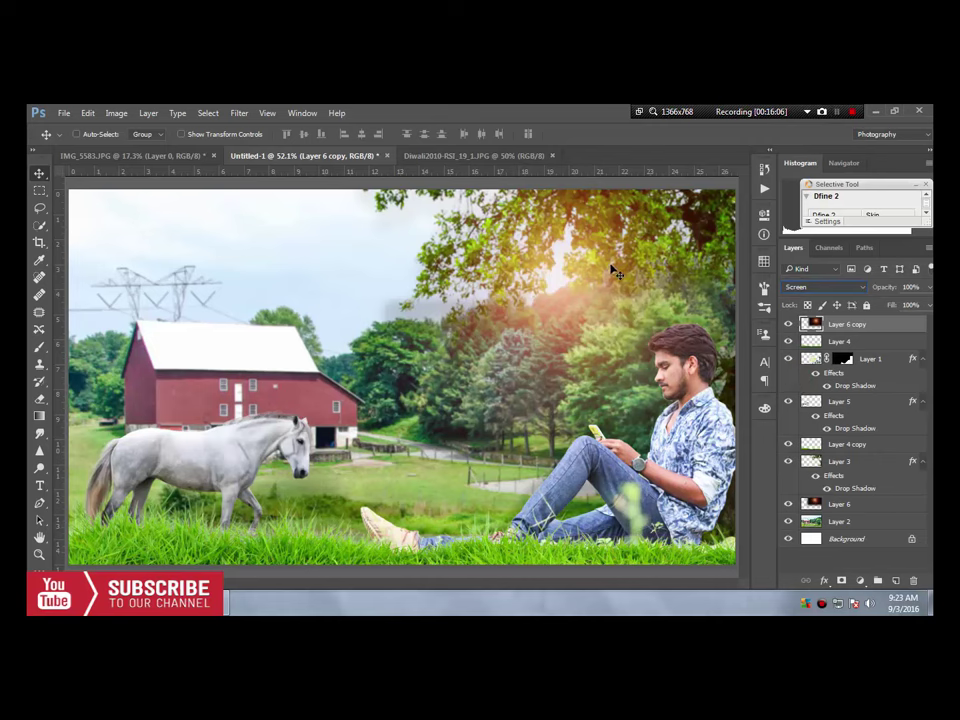
key(ctrl+t)
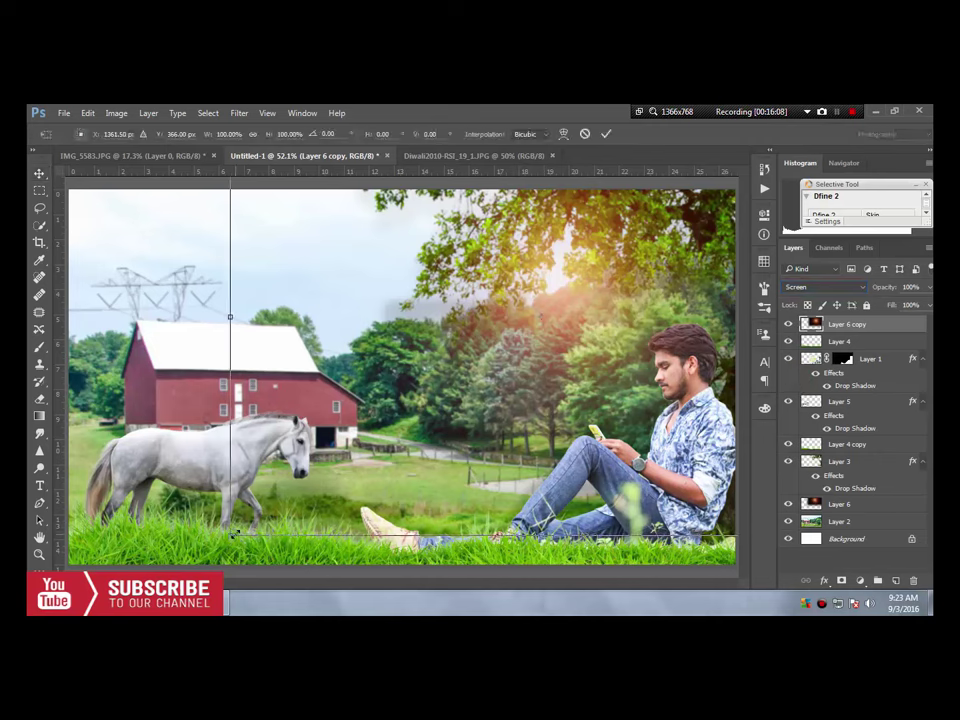
drag(230, 535, 178, 548)
mouse_move(402, 480)
mouse_down()
mouse_move(413, 456)
mouse_move(425, 471)
mouse_up()
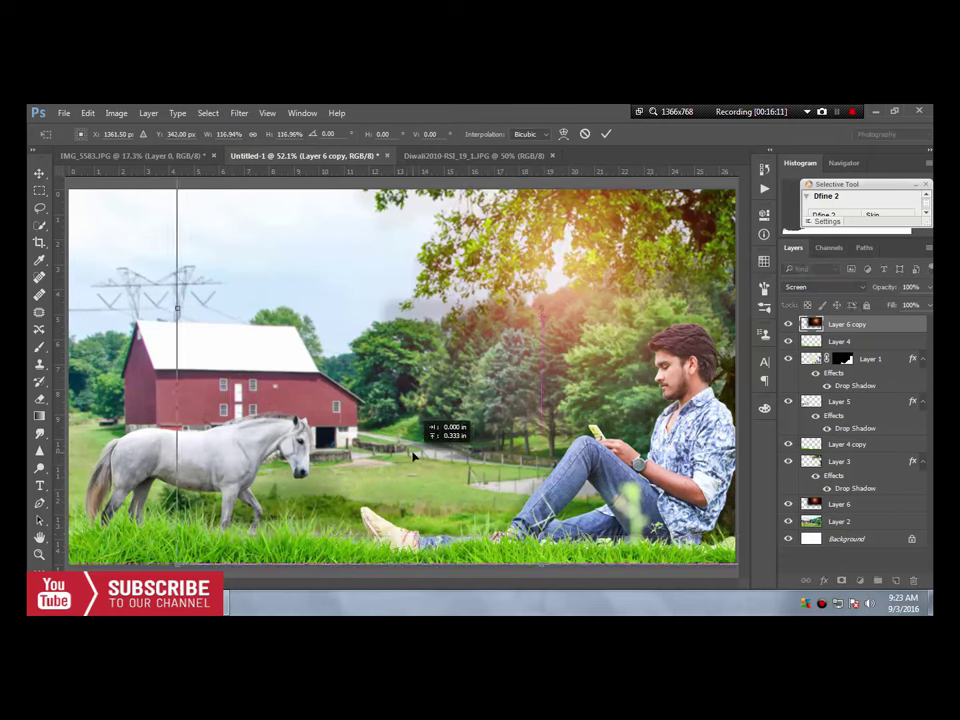
click(607, 135)
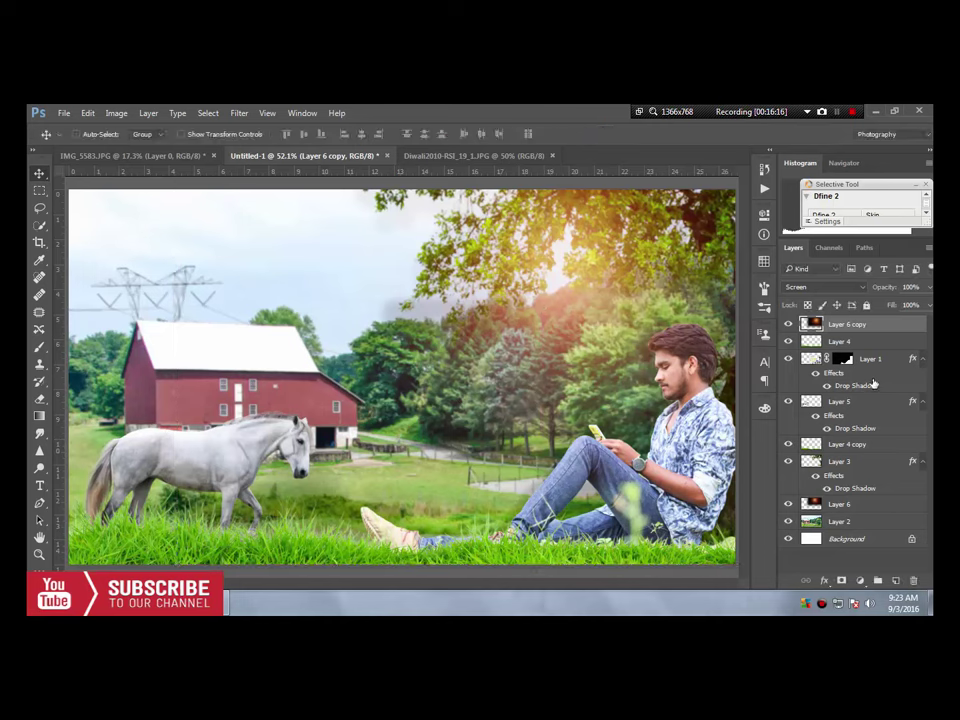
Duplicate Layer 6 copy and enlarge it to about 156% toward the upper left
right_click(852, 328)
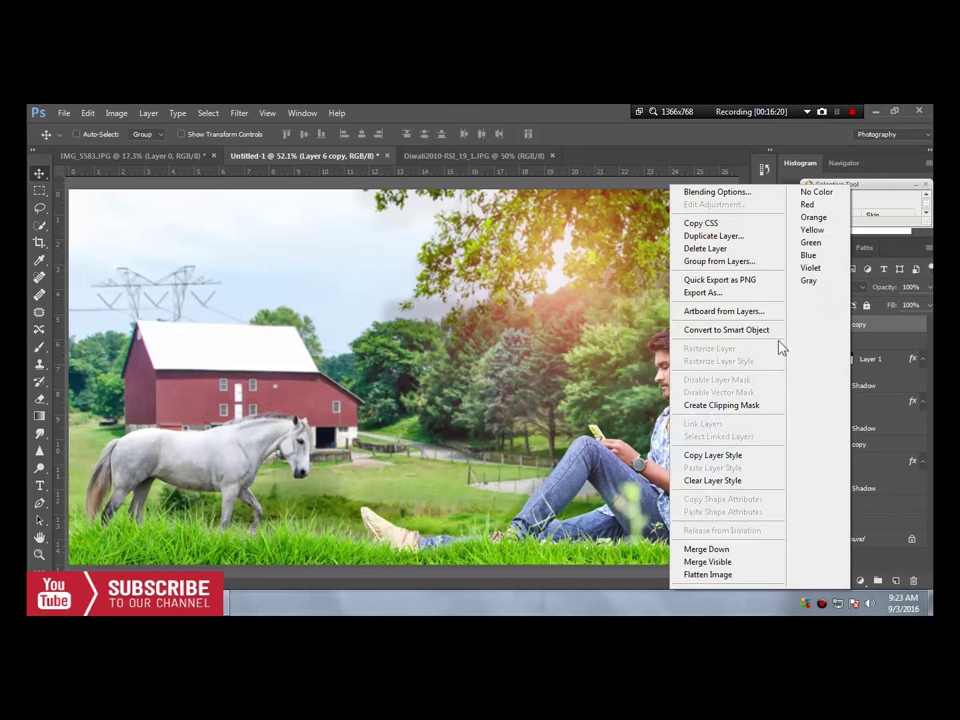
click(713, 241)
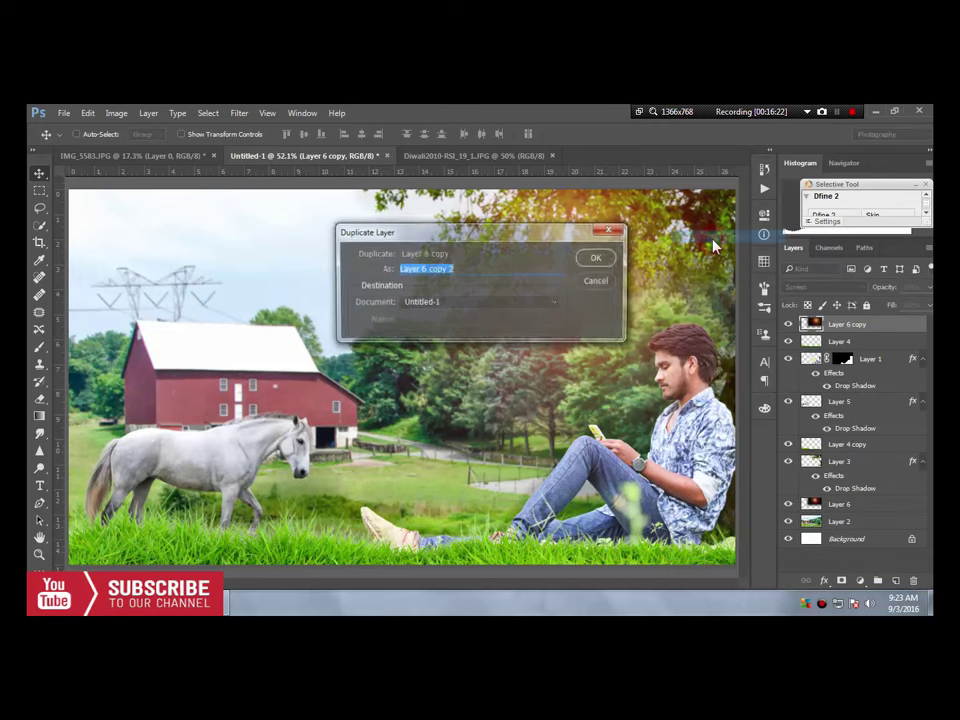
click(603, 260)
key(ctrl)
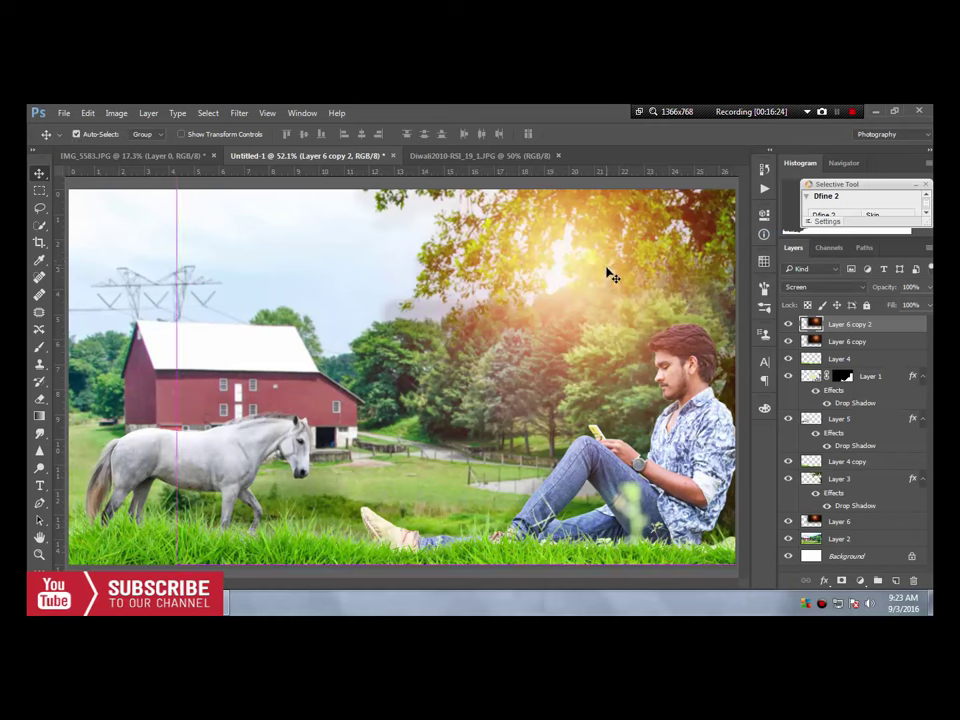
key(ctrl+t)
drag(558, 272, 170, 251)
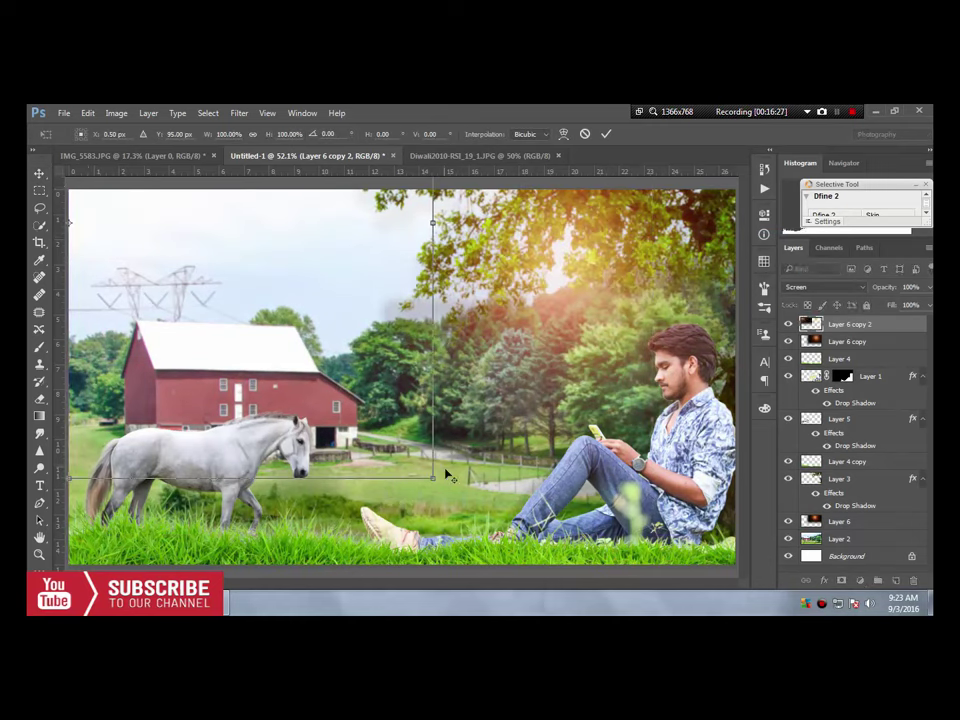
drag(455, 500, 525, 411)
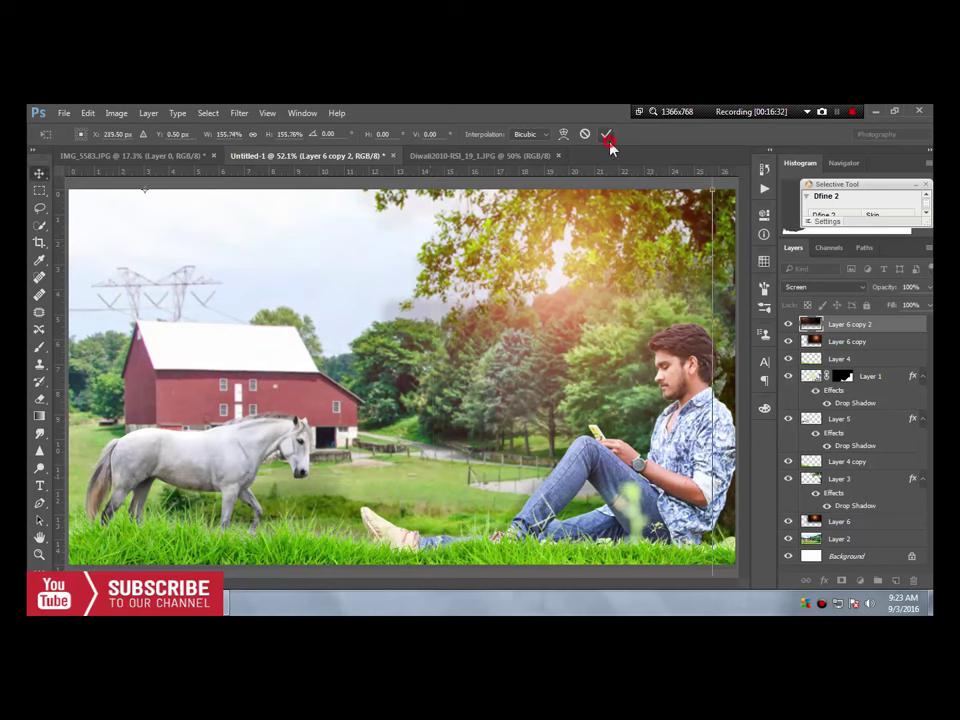
click(606, 134)
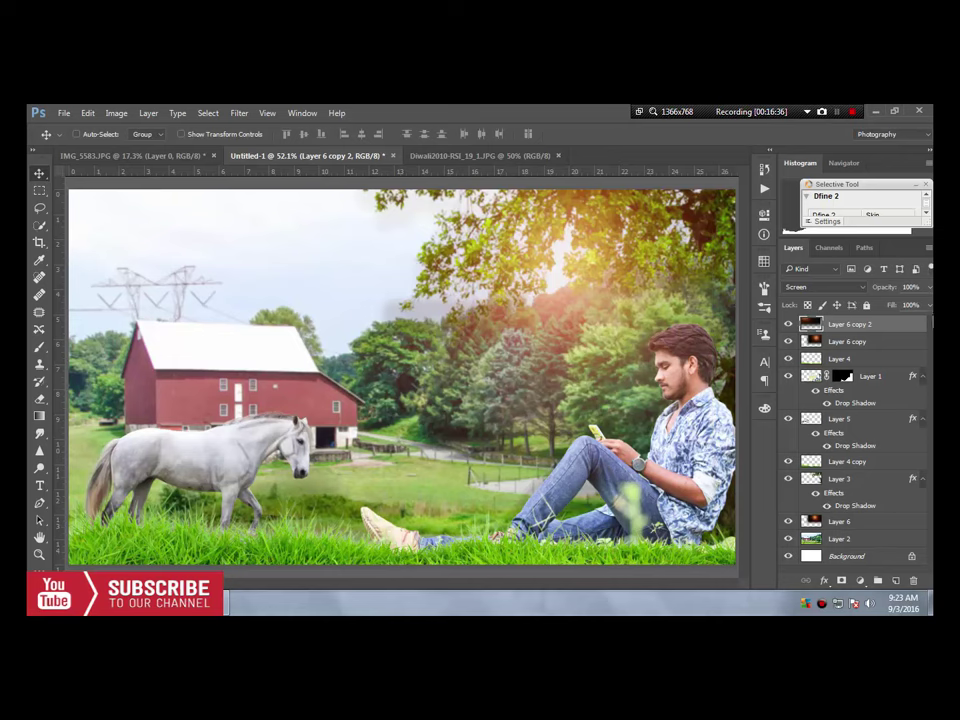
Fade Layer 6 copy to 67% opacity and add a new empty Layer 7 on top
click(902, 343)
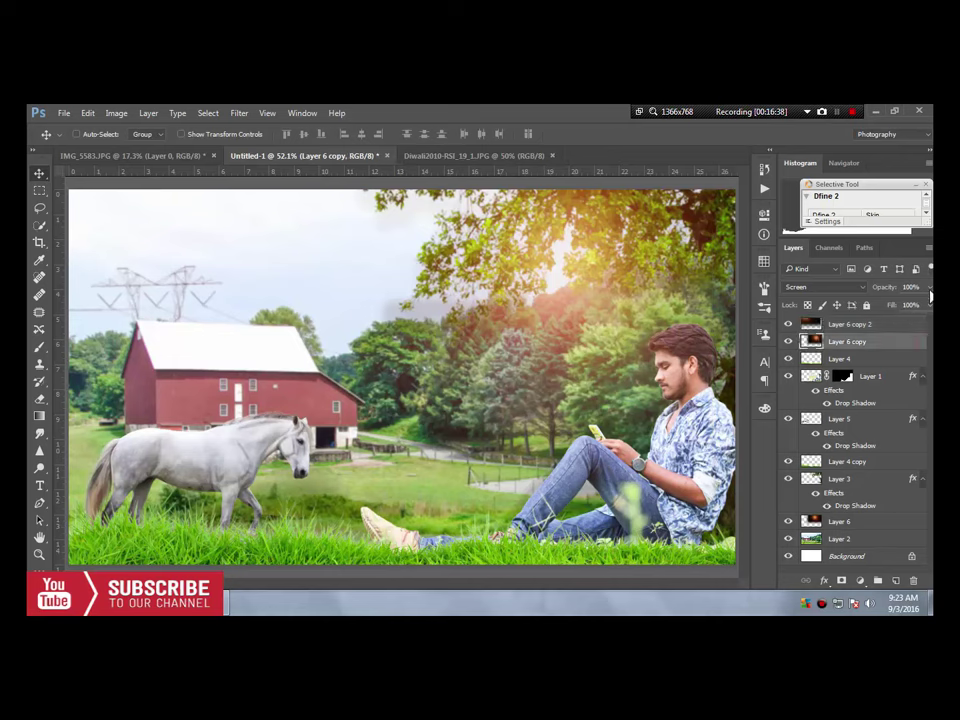
drag(930, 289, 909, 306)
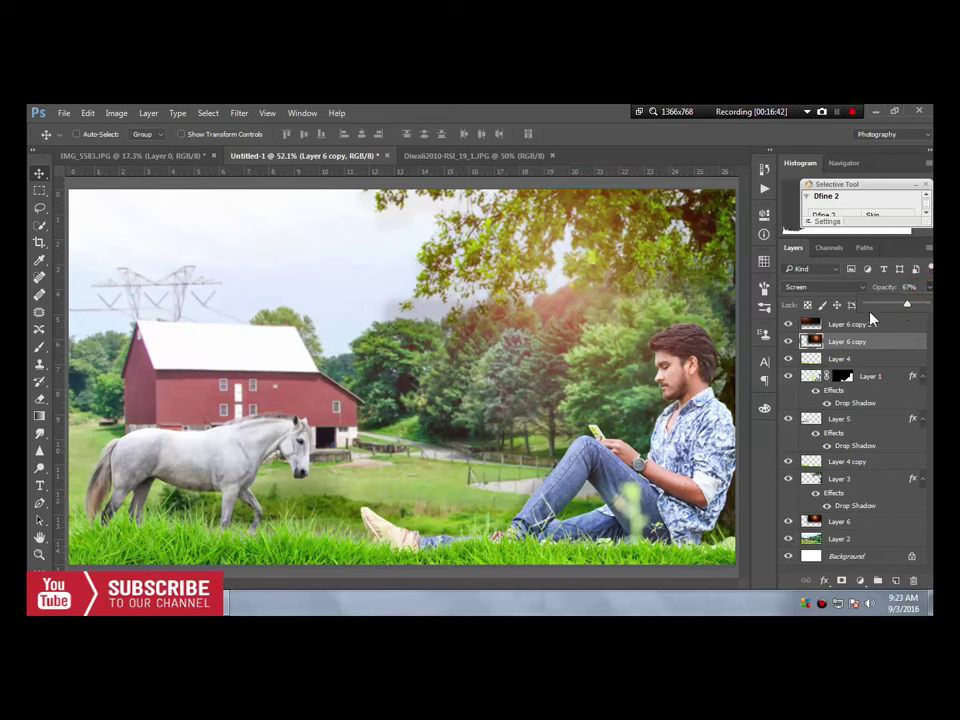
click(870, 324)
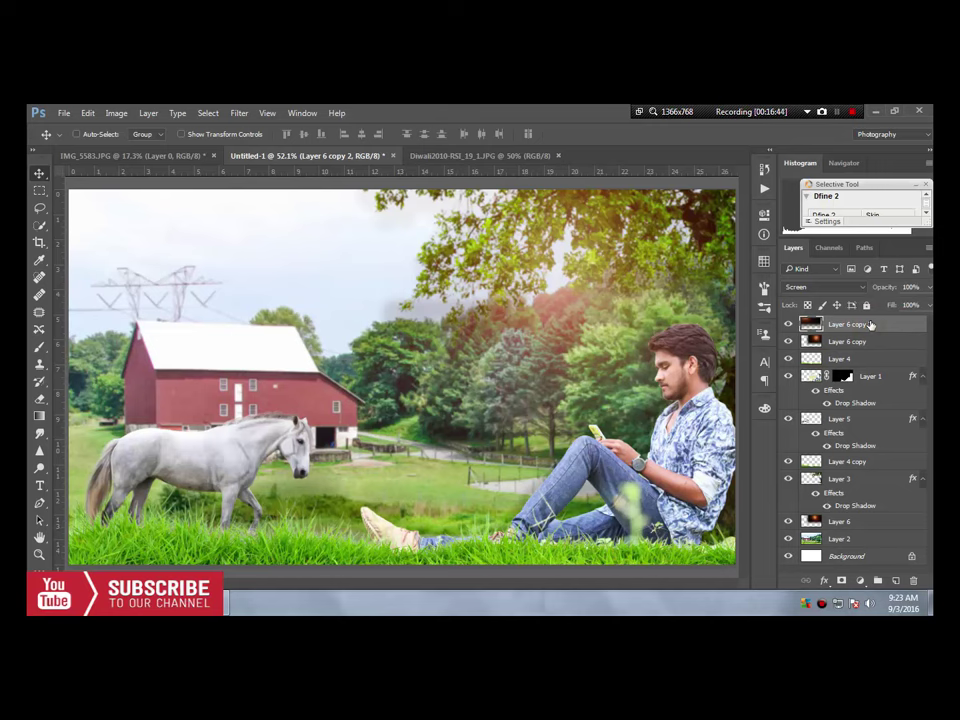
click(894, 579)
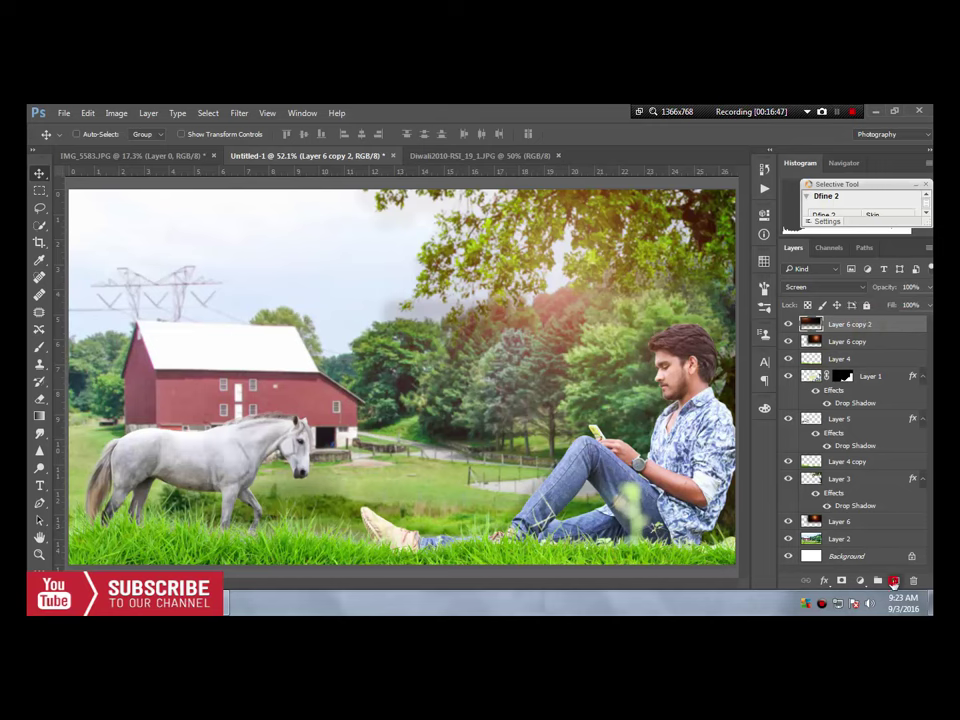
Stamp the merged composite into Layer 7 with Image > Apply Image
click(116, 113)
click(140, 304)
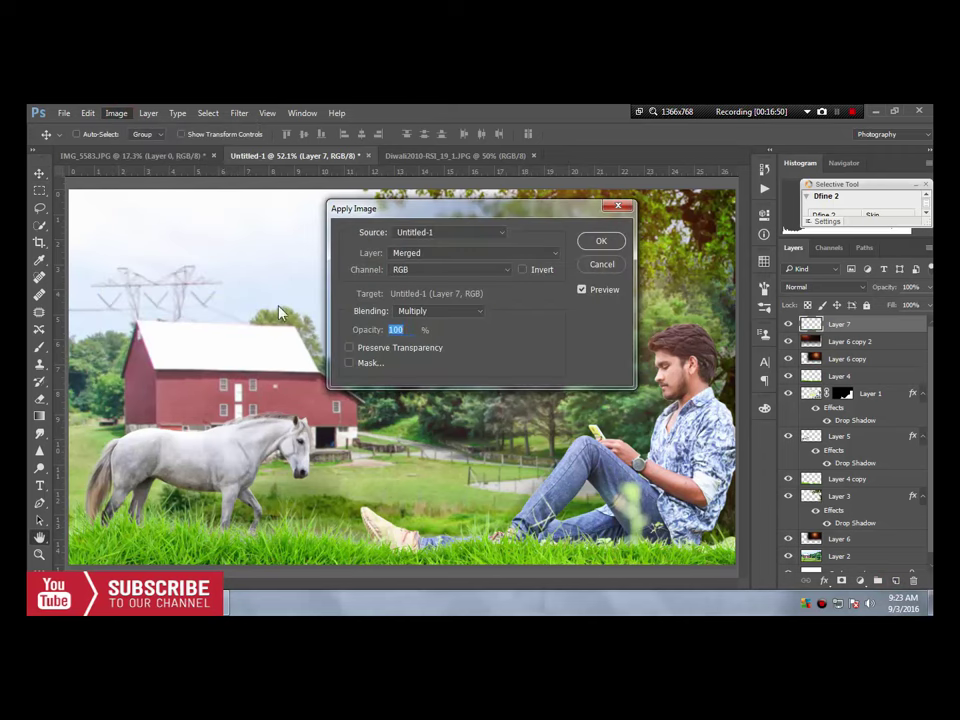
click(603, 241)
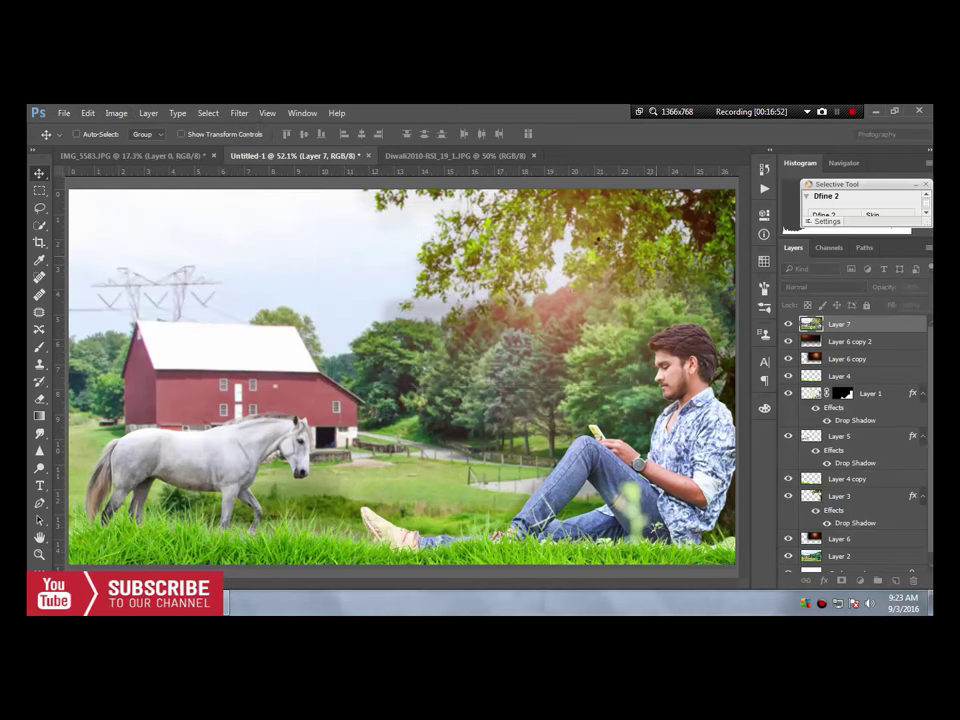
Apply Camera Raw: Exposure +0.20, Contrast +24, Highlights -42, Shadows +20, Whites +12, Blacks -17, Clarity +11
click(242, 115)
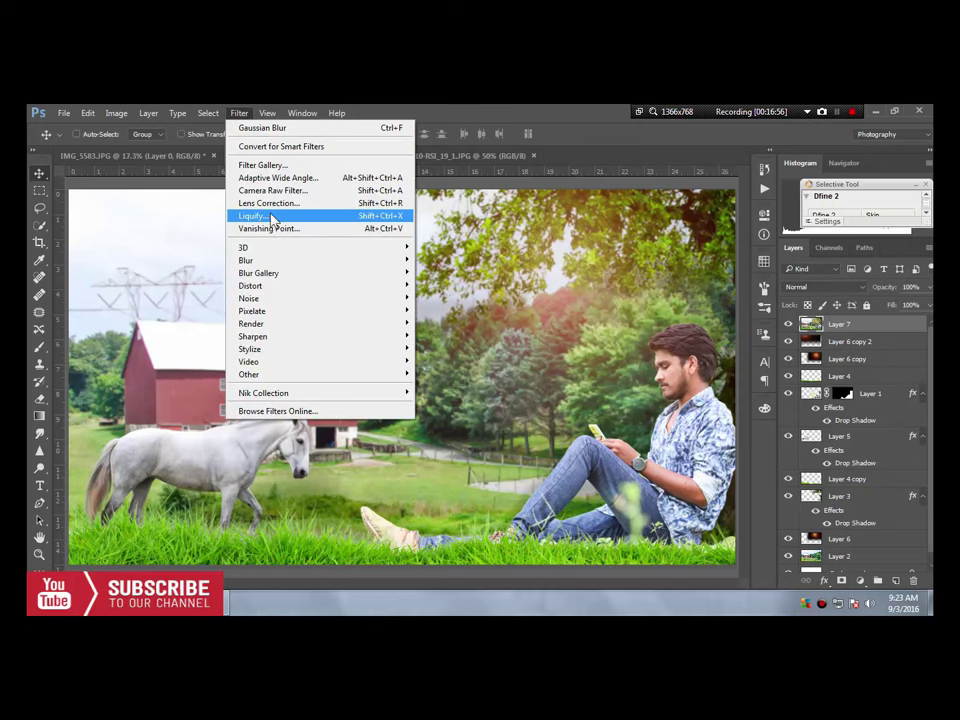
click(270, 190)
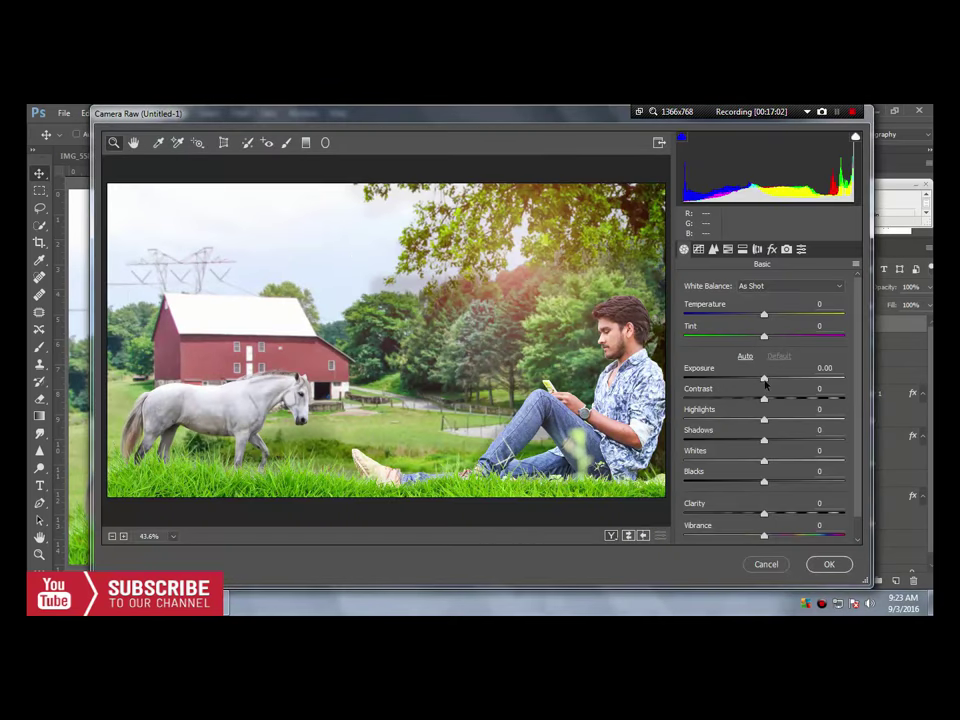
mouse_move(764, 379)
mouse_down()
mouse_move(773, 381)
mouse_move(729, 421)
mouse_up()
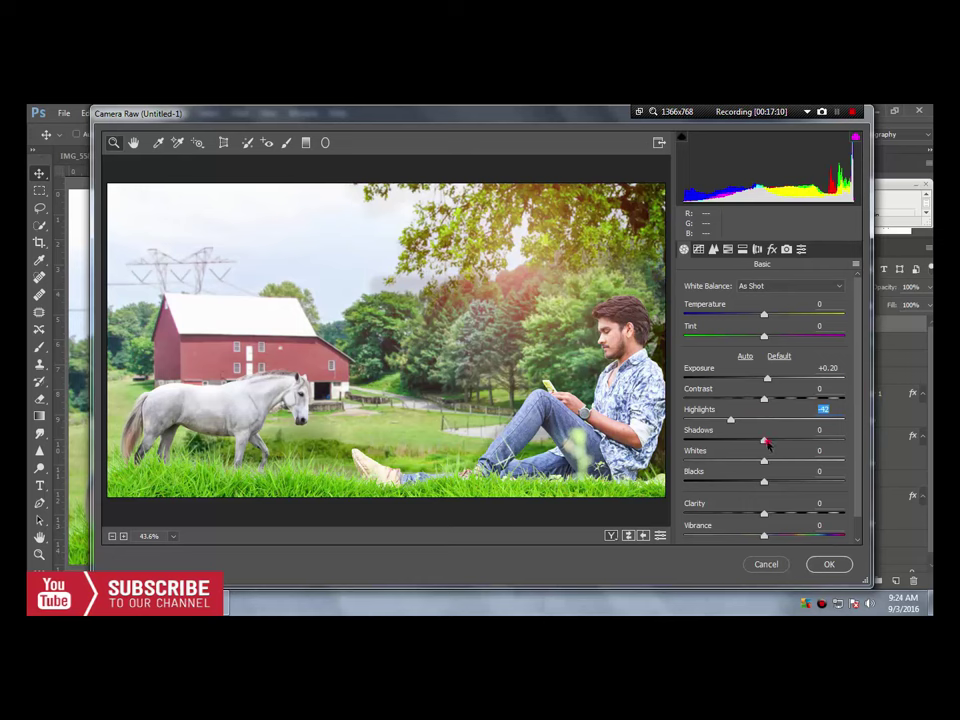
drag(766, 444, 780, 441)
drag(764, 399, 783, 399)
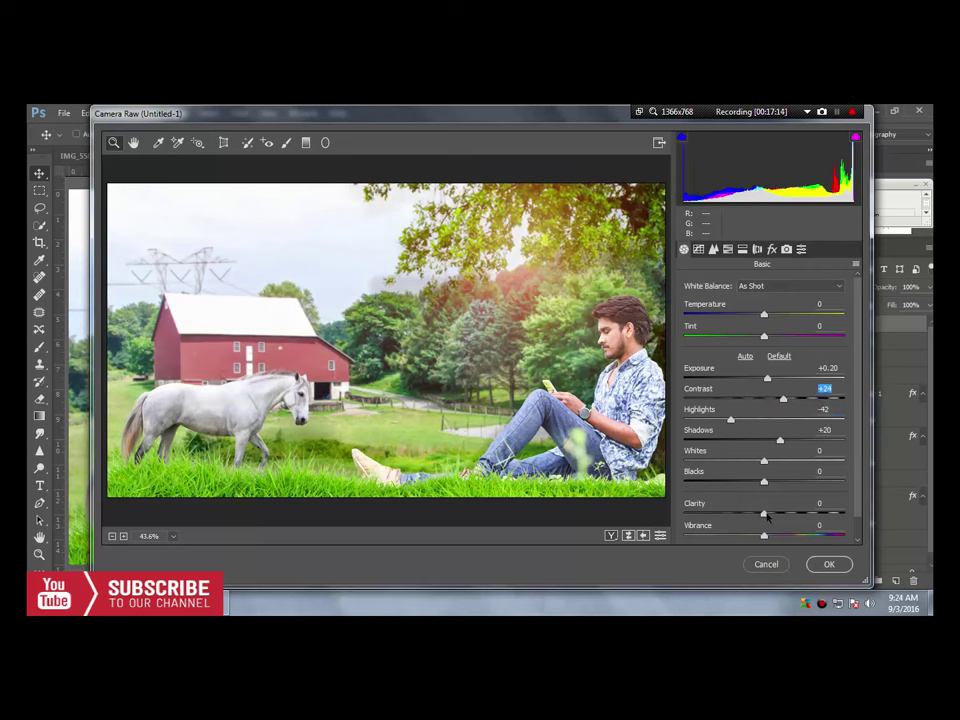
drag(764, 513, 775, 516)
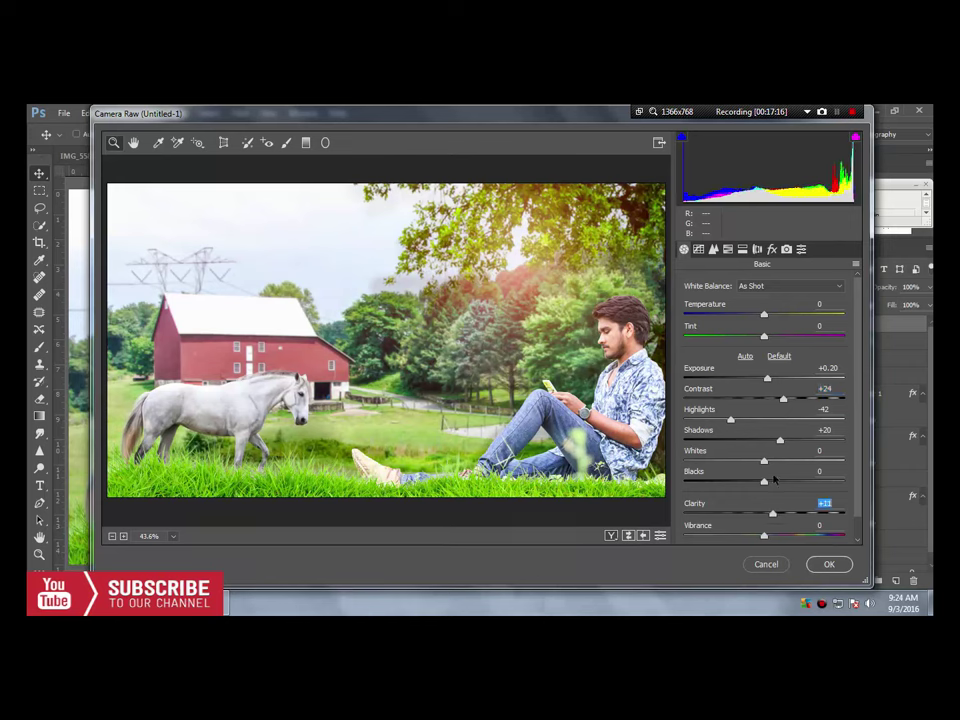
mouse_move(764, 461)
mouse_down()
mouse_move(773, 461)
mouse_move(751, 483)
mouse_up()
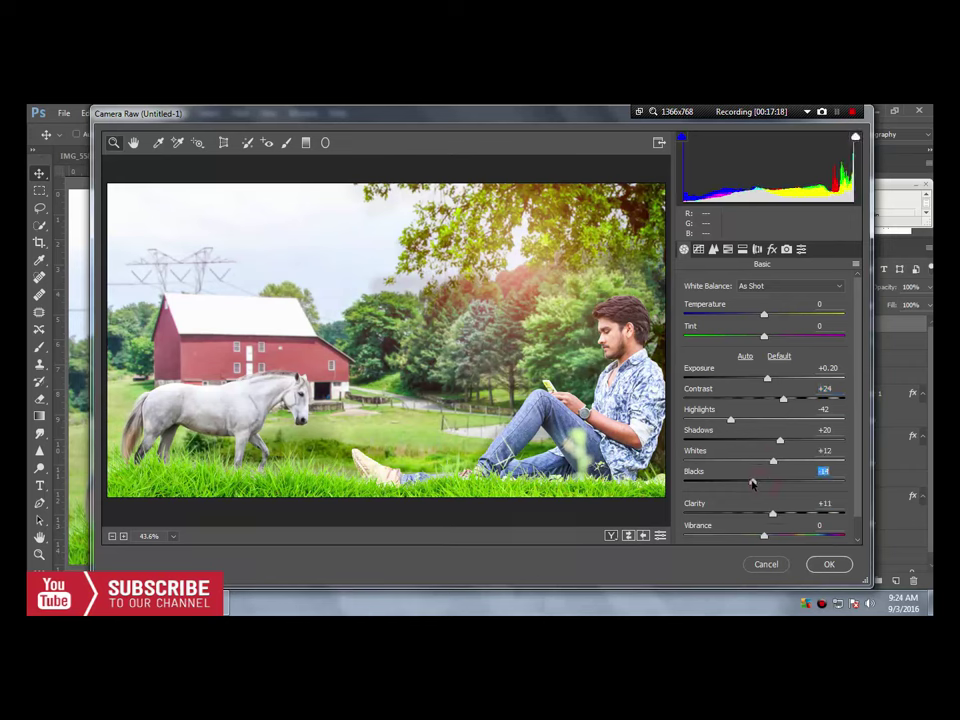
click(825, 564)
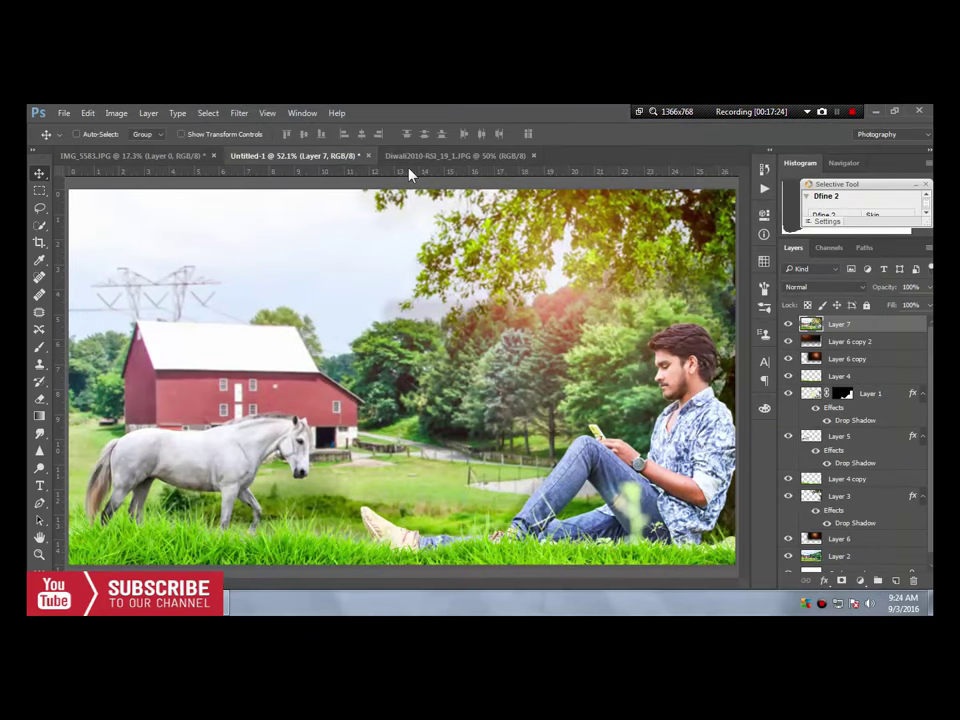
Launch Color Efex Pro 4 on Layer 7, previewing Cross Balance Tungsten To Daylight (2) at 19%
click(267, 113)
click(240, 113)
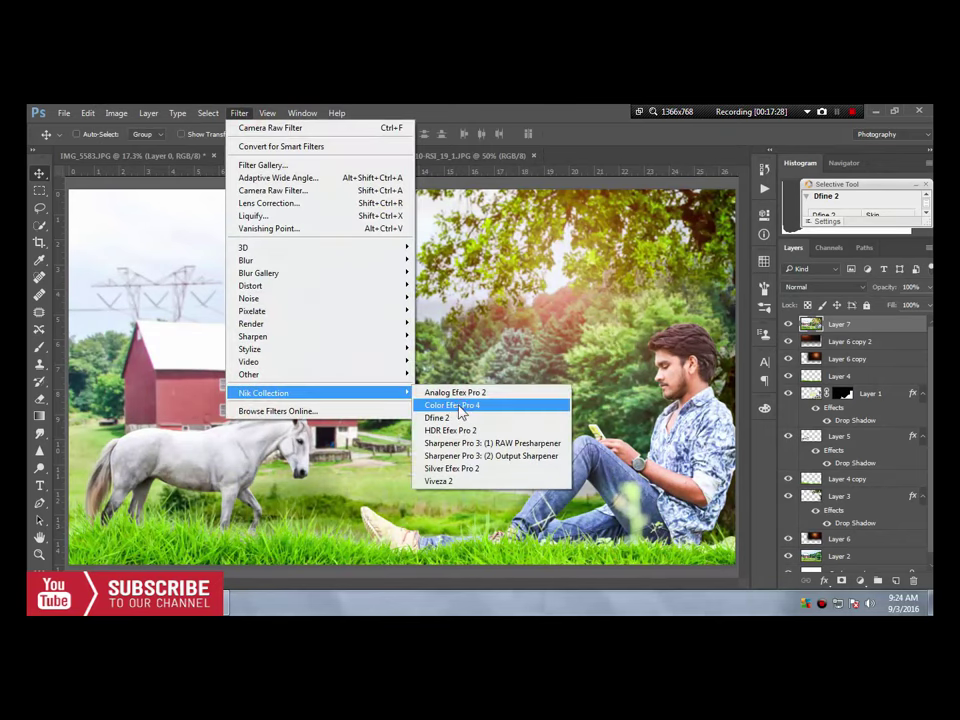
click(460, 413)
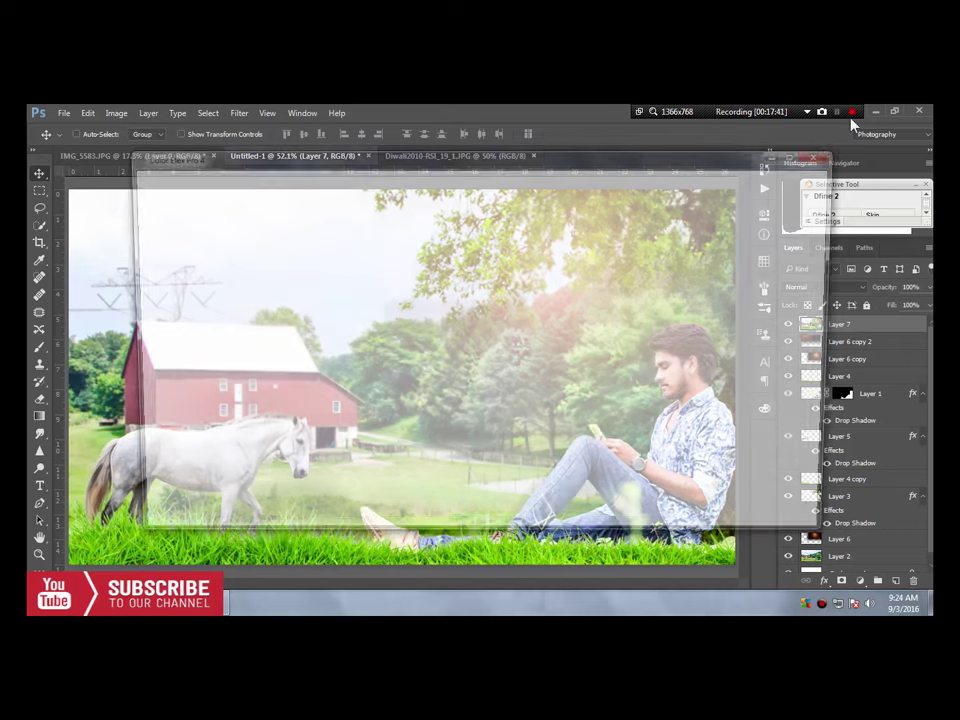
click(837, 112)
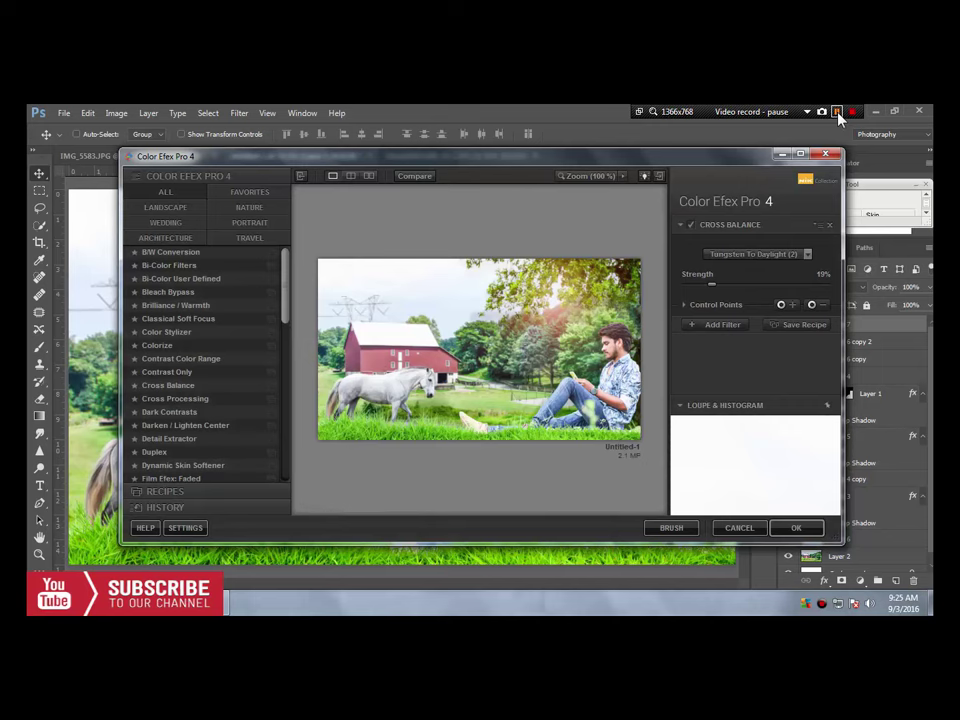
Switch Cross Balance to Tungsten To Daylight (1) at 45% strength
click(838, 114)
click(789, 255)
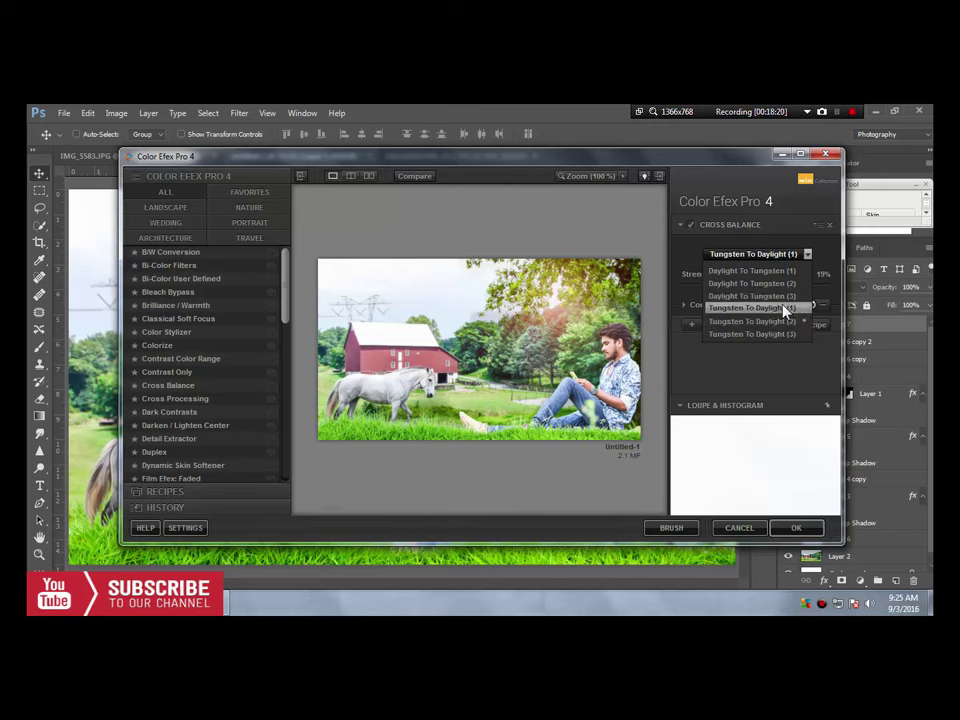
click(784, 308)
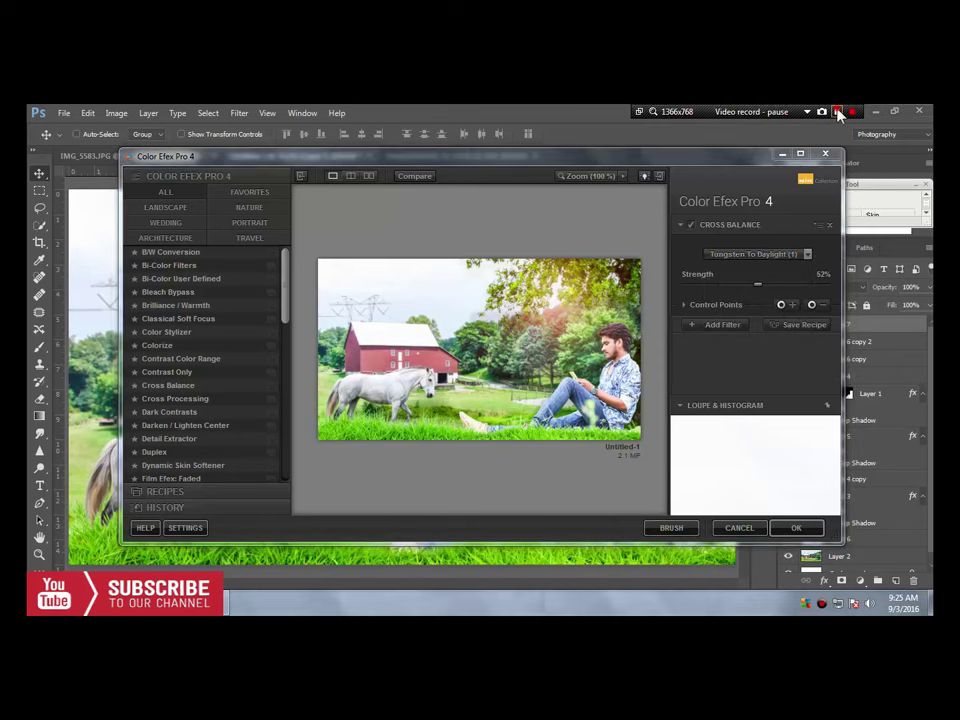
drag(748, 284, 720, 288)
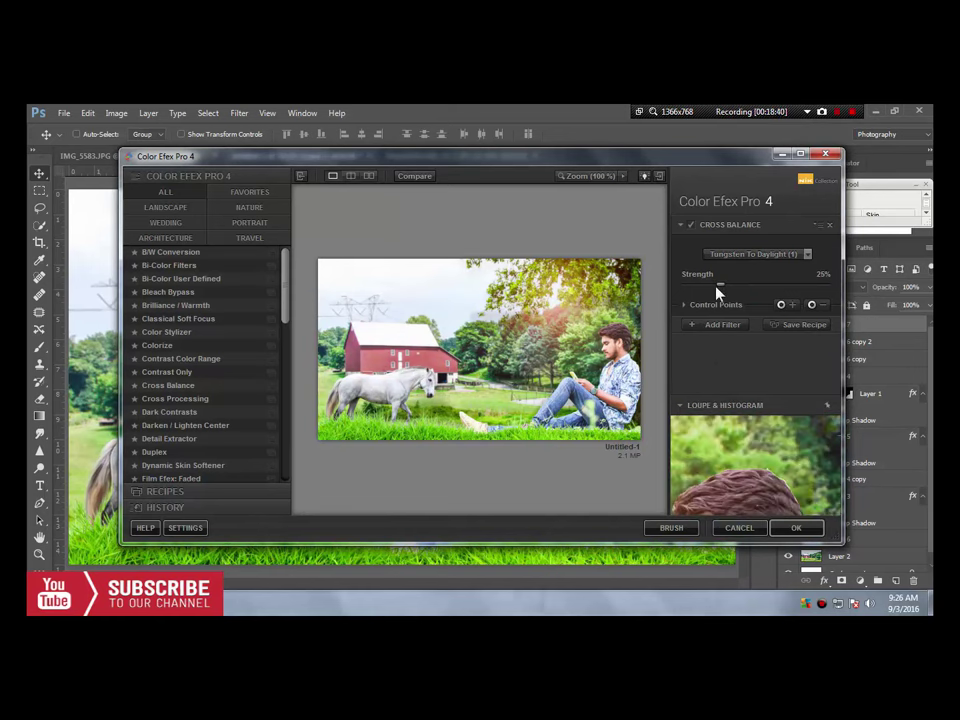
drag(716, 290, 745, 295)
Add a second filter slot with Contrast Only, tuned to 61%
click(717, 326)
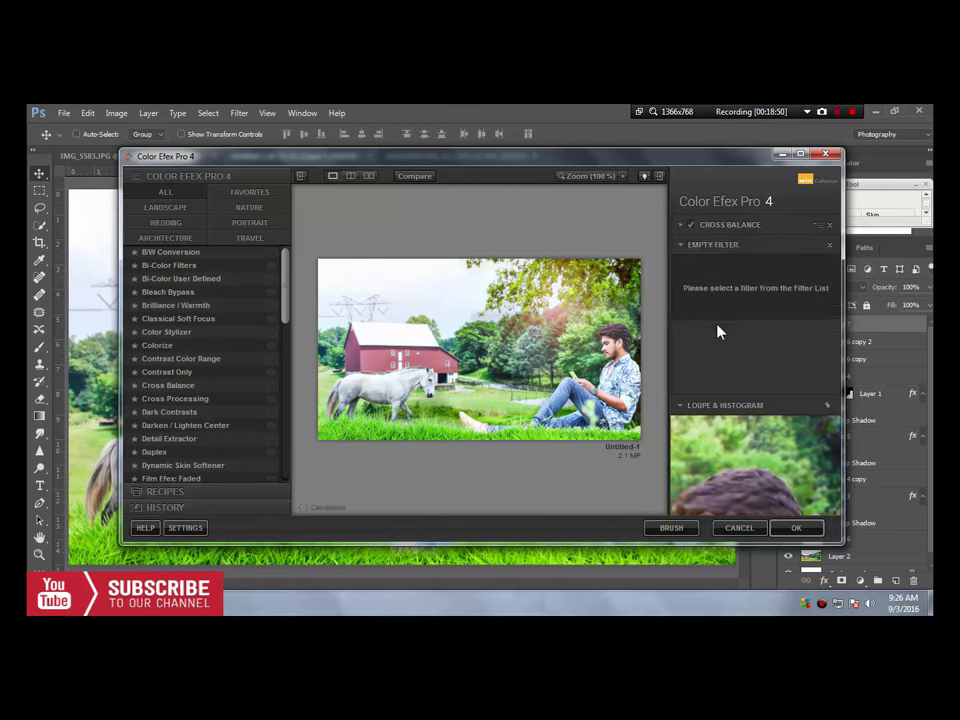
click(170, 372)
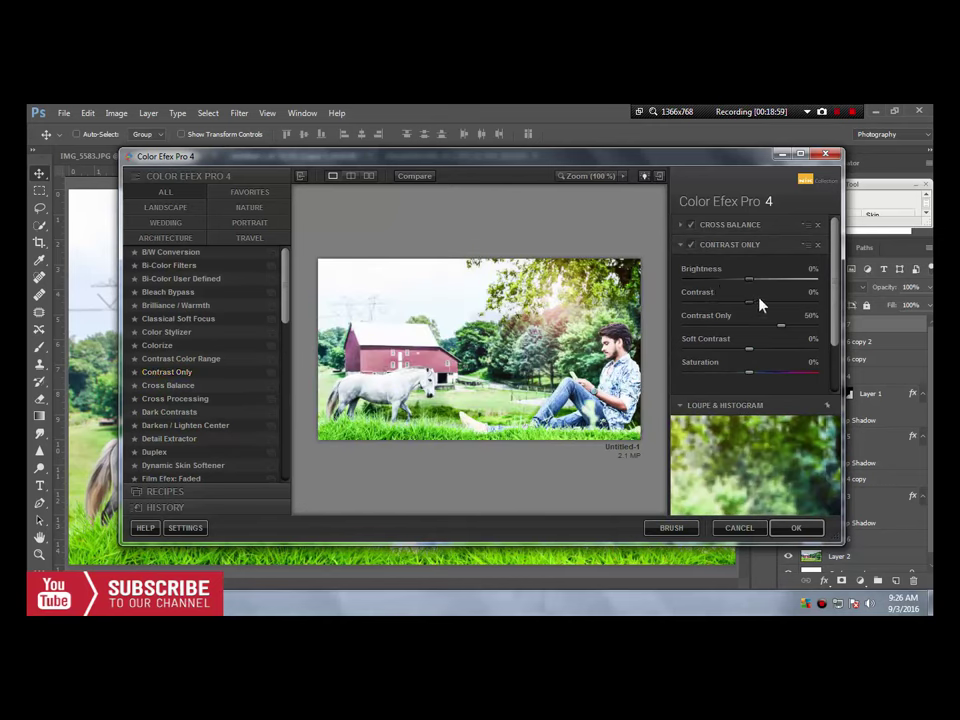
drag(785, 331, 697, 338)
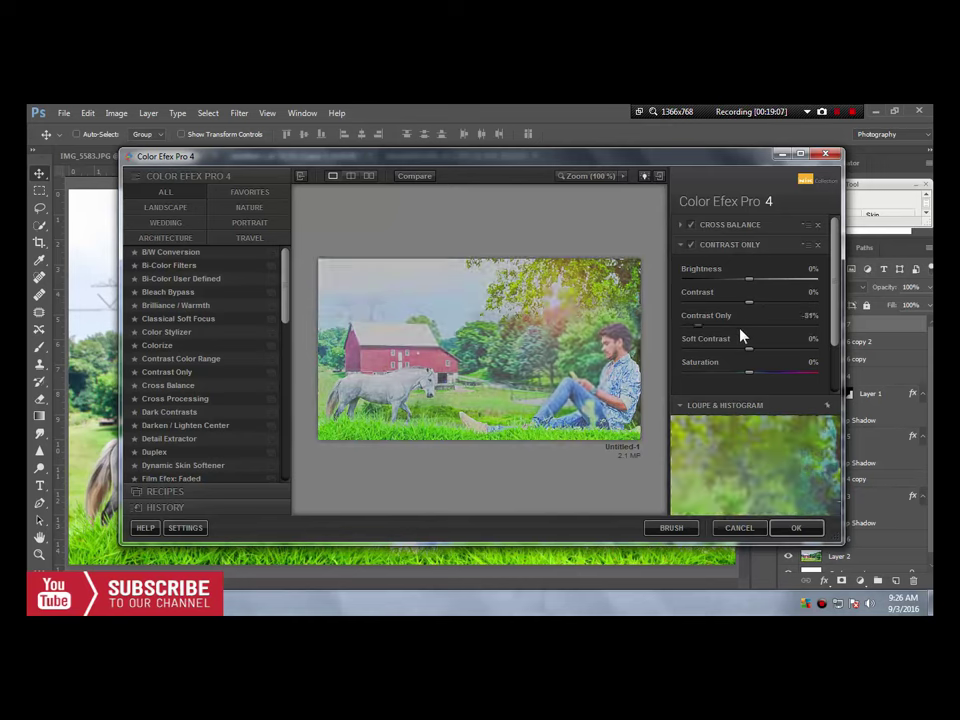
drag(741, 337, 789, 331)
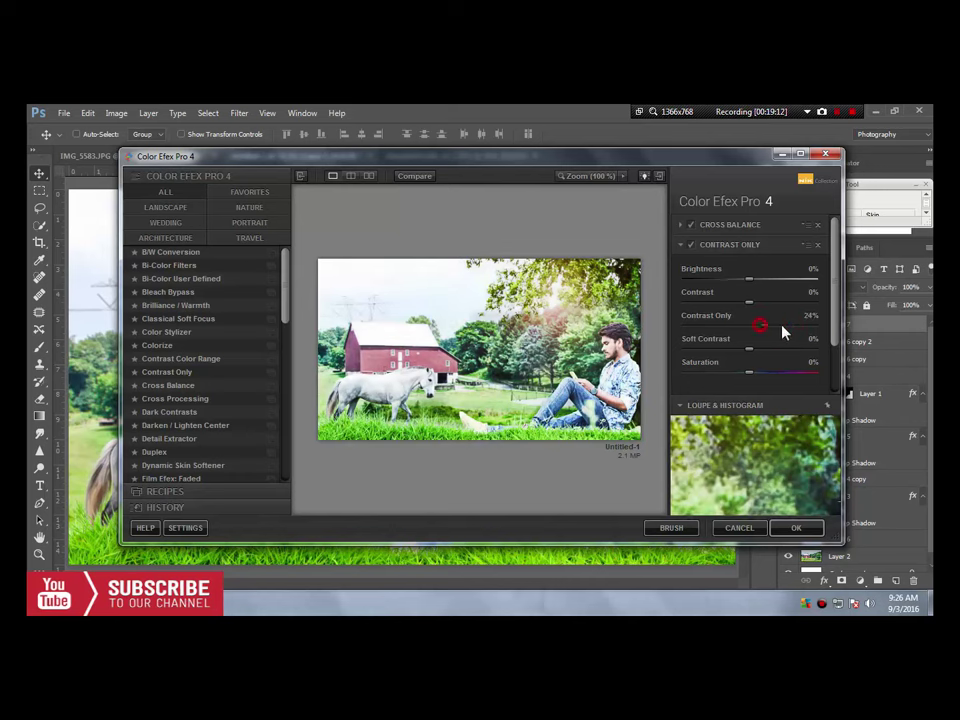
drag(789, 331, 792, 333)
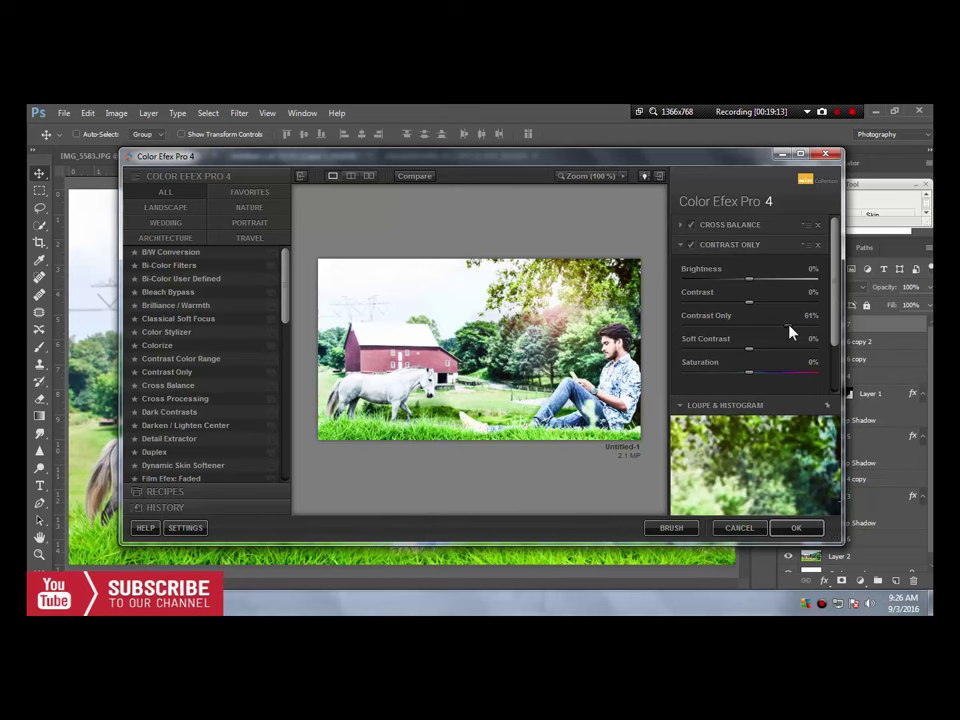
Try Cross Processing, Dark Contrasts and Darken / Lighten Center, settling on Detail Extractor
click(174, 399)
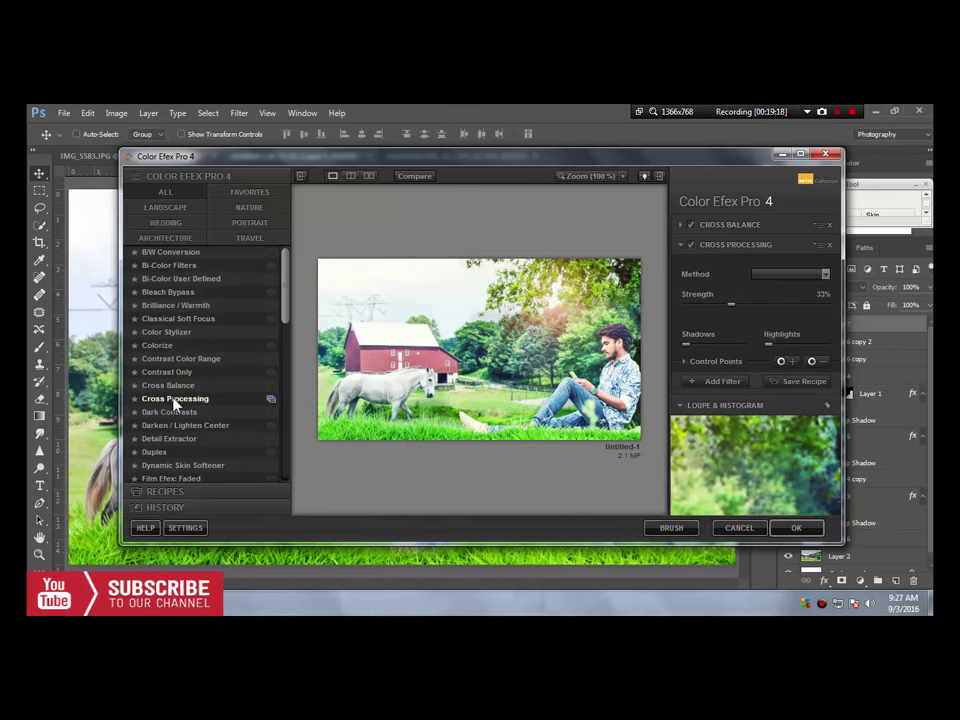
click(175, 414)
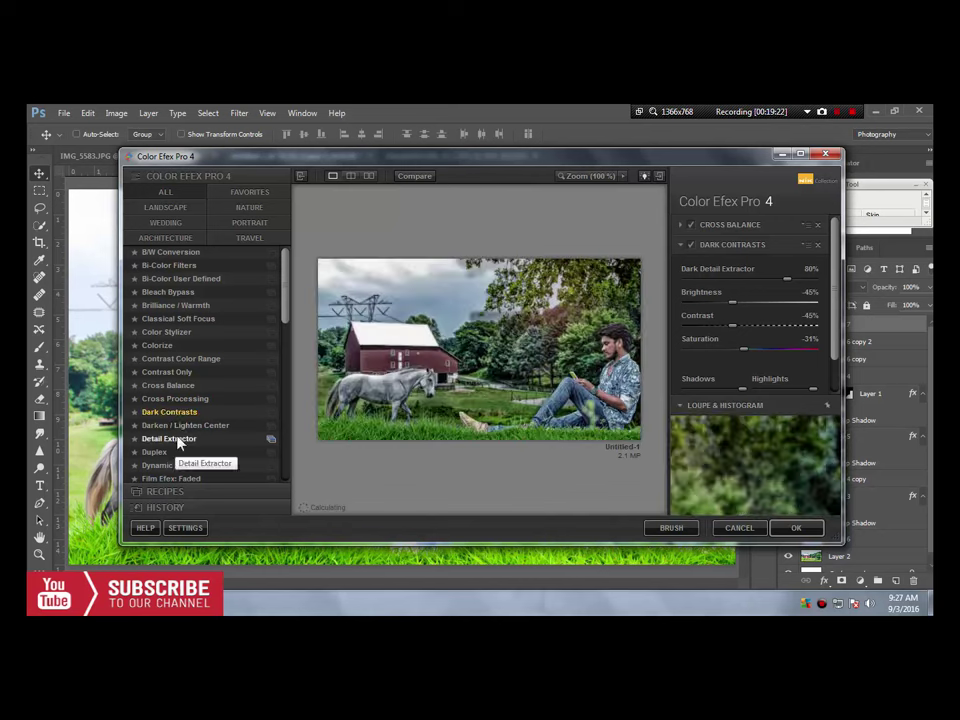
click(181, 427)
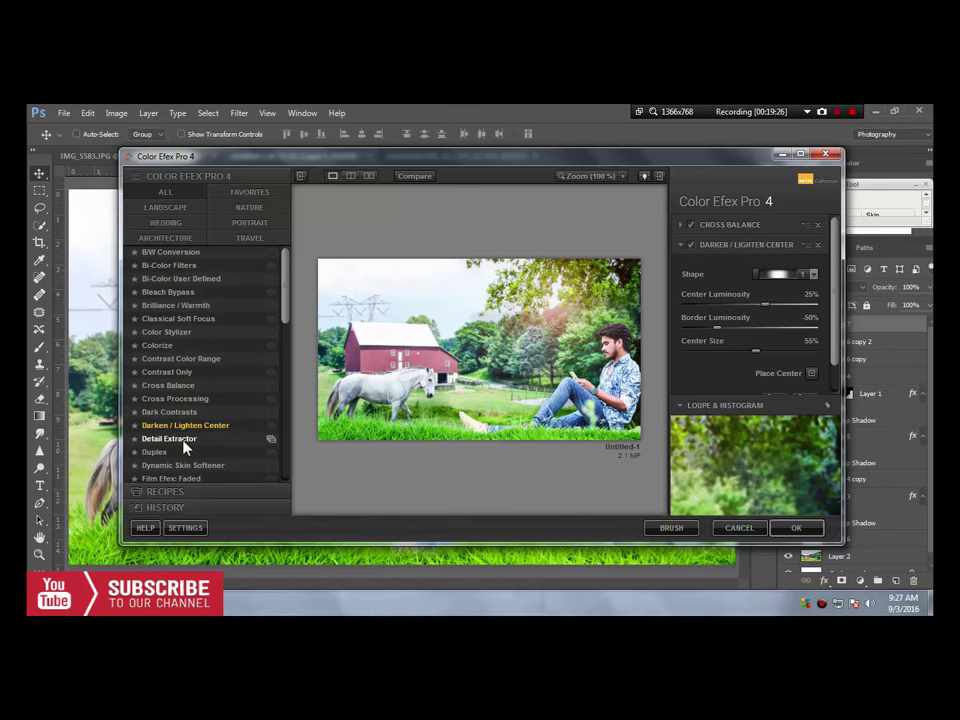
click(186, 439)
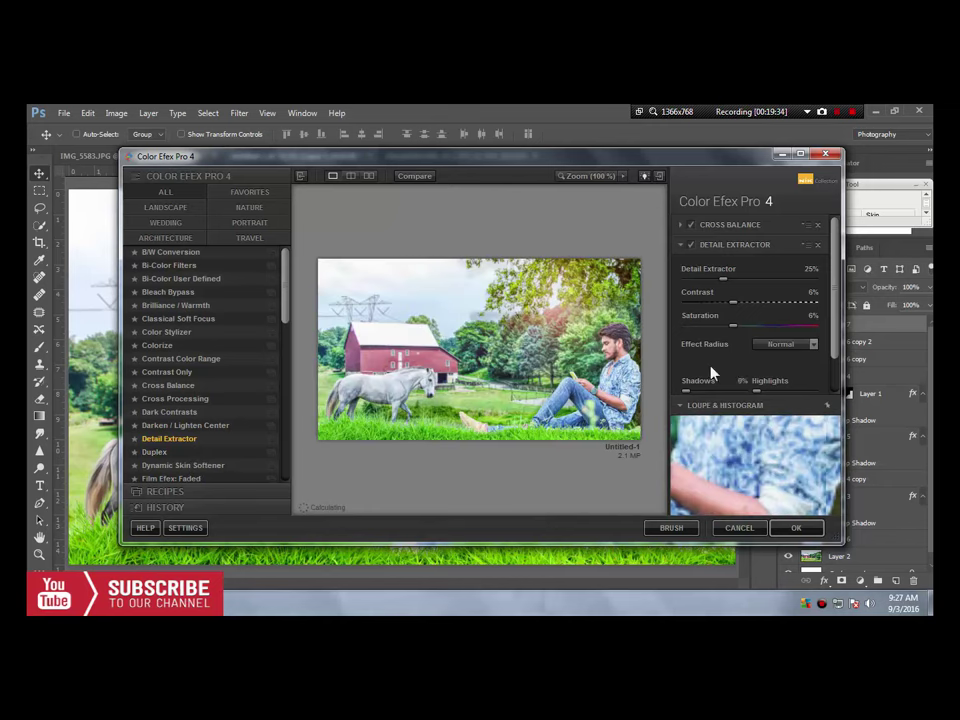
Set the Detail Extractor sliders to 0% extraction, Contrast 10% and Saturation 50%
drag(723, 280, 685, 282)
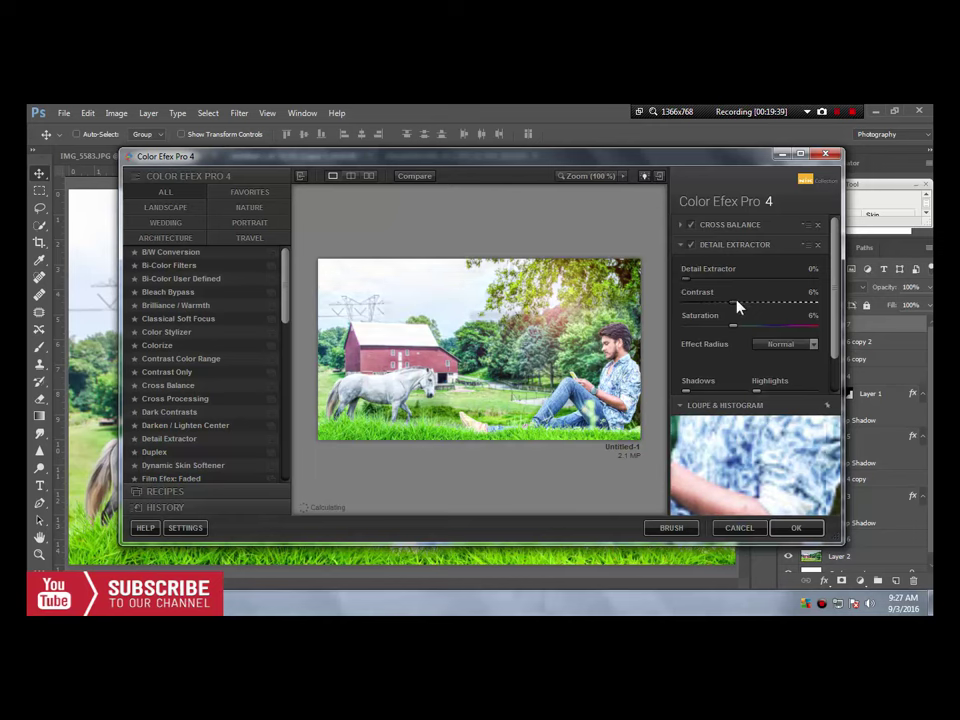
drag(737, 306, 690, 315)
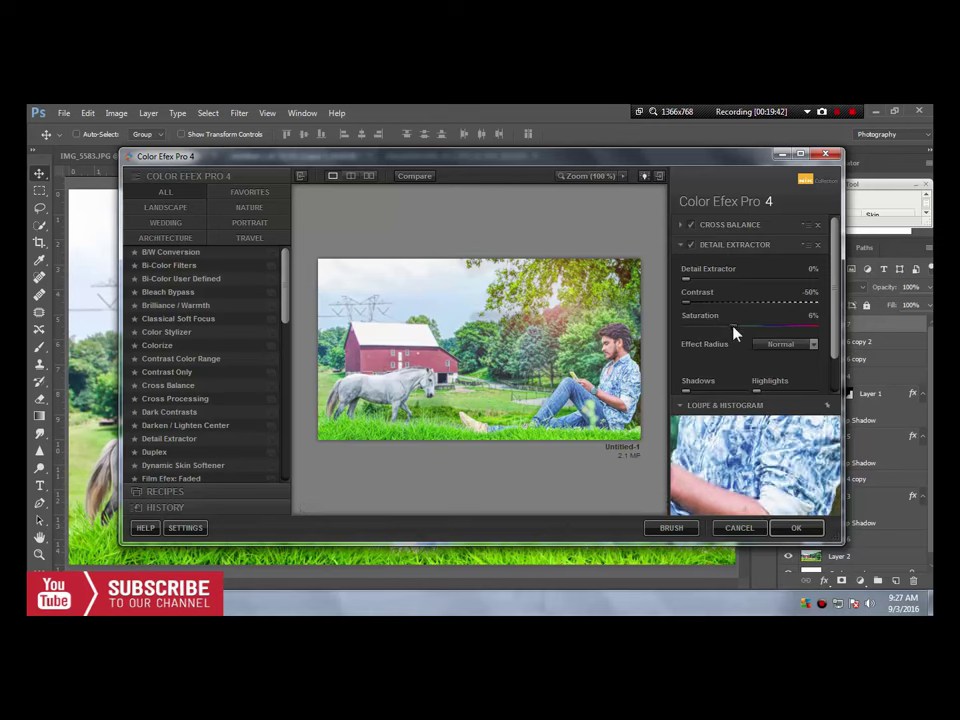
drag(732, 331, 746, 331)
click(740, 302)
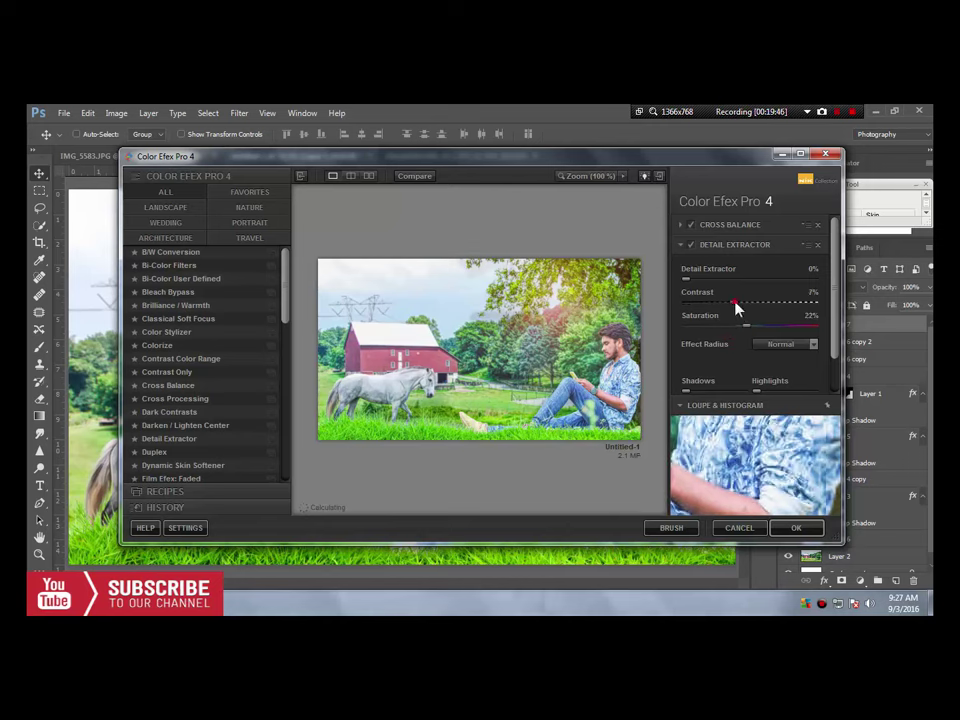
drag(743, 304, 759, 305)
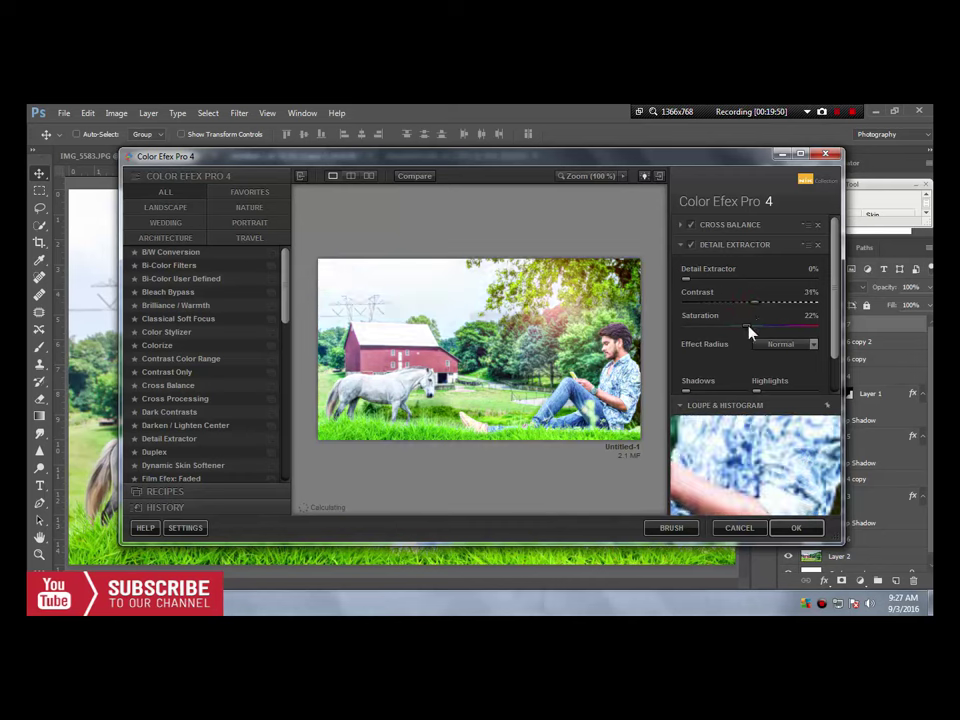
drag(759, 304, 747, 303)
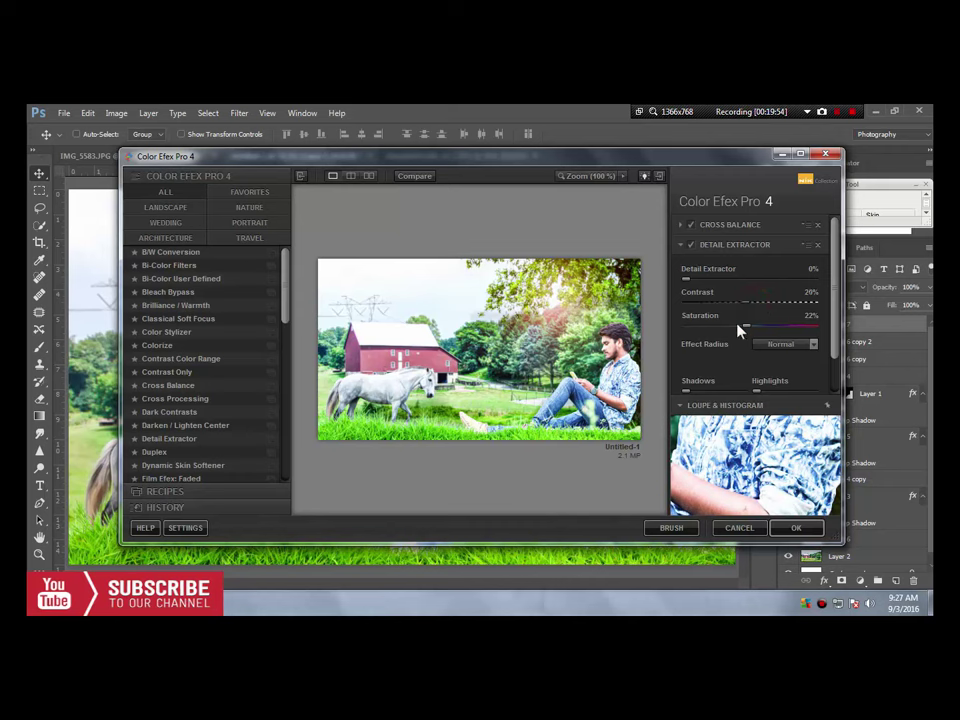
mouse_move(738, 325)
mouse_down()
mouse_move(736, 302)
mouse_move(743, 334)
mouse_move(796, 330)
mouse_up()
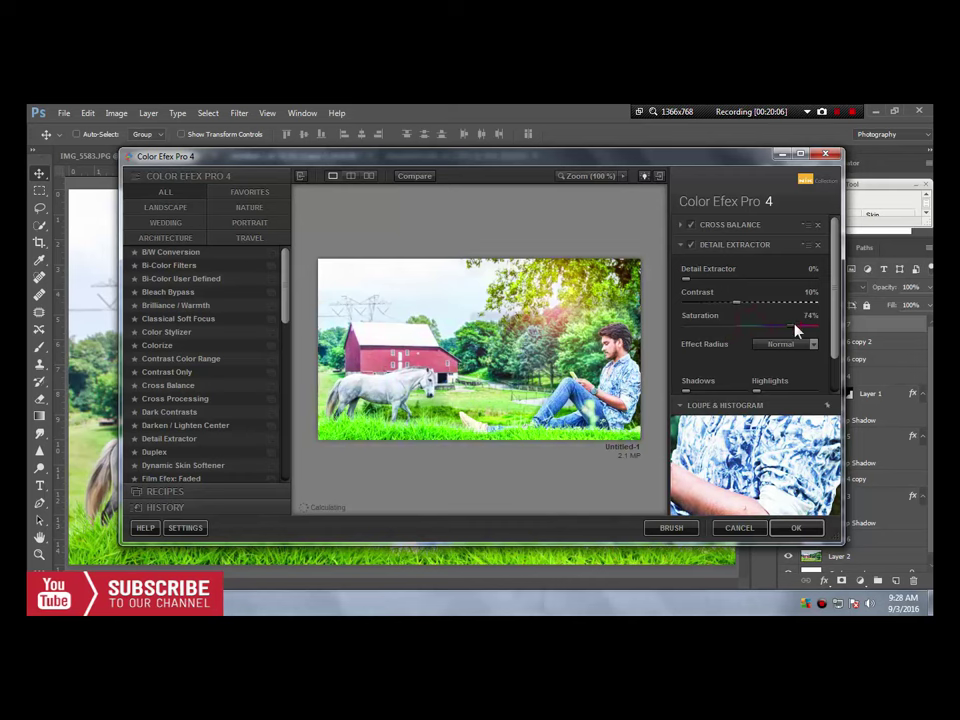
mouse_move(812, 331)
mouse_down()
mouse_move(822, 331)
mouse_move(776, 332)
mouse_up()
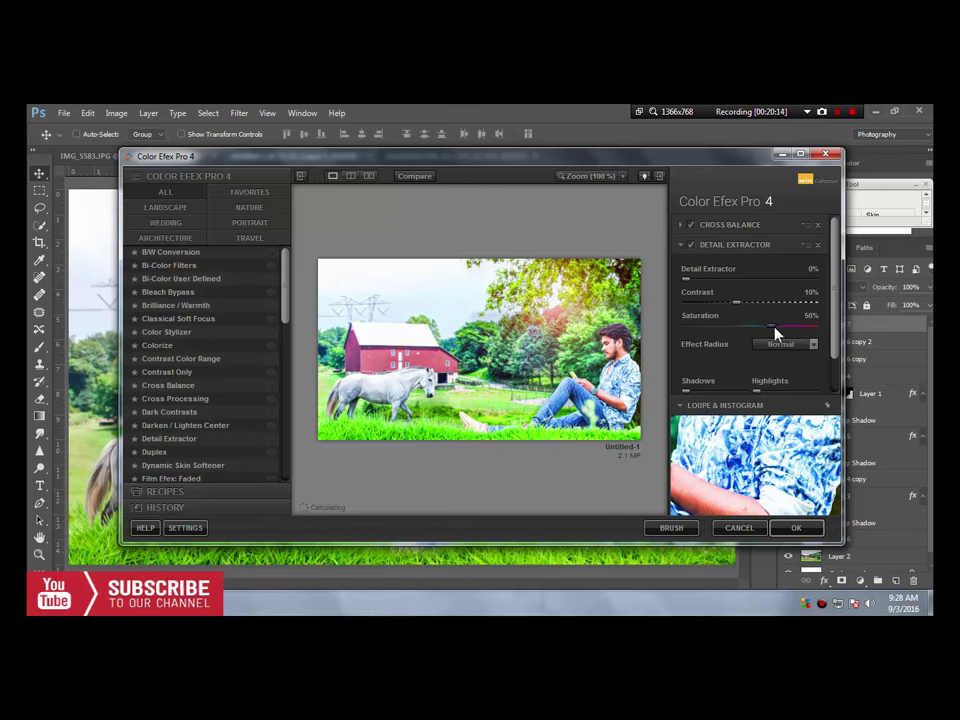
drag(834, 326, 834, 366)
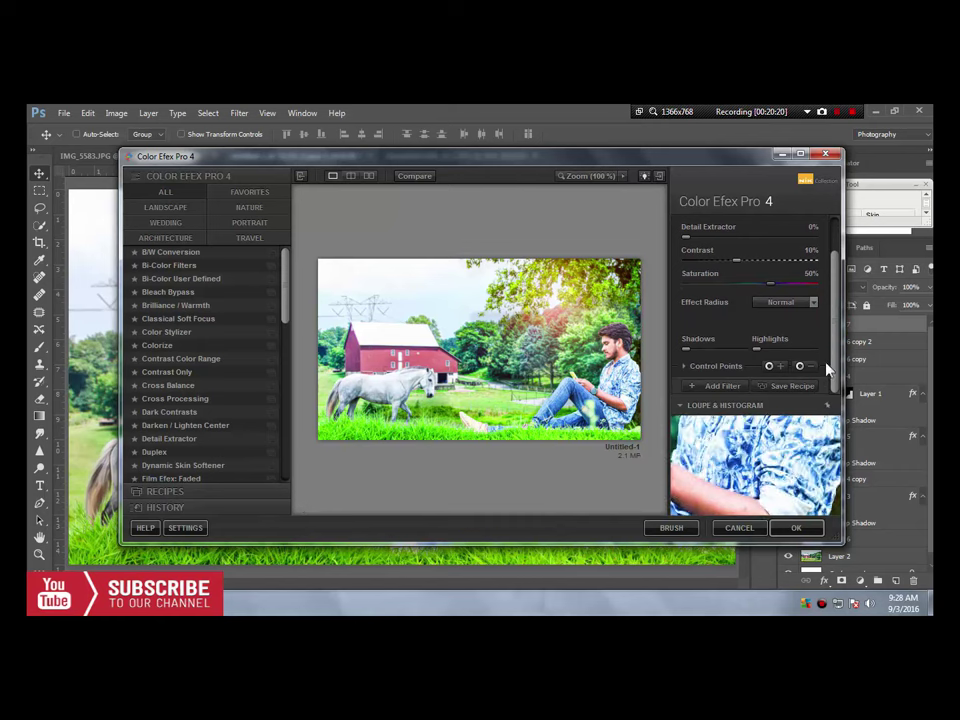
Swap the second filter to Duplex with Strength 52%, Diffusion 37%, Saturation -32%
click(172, 453)
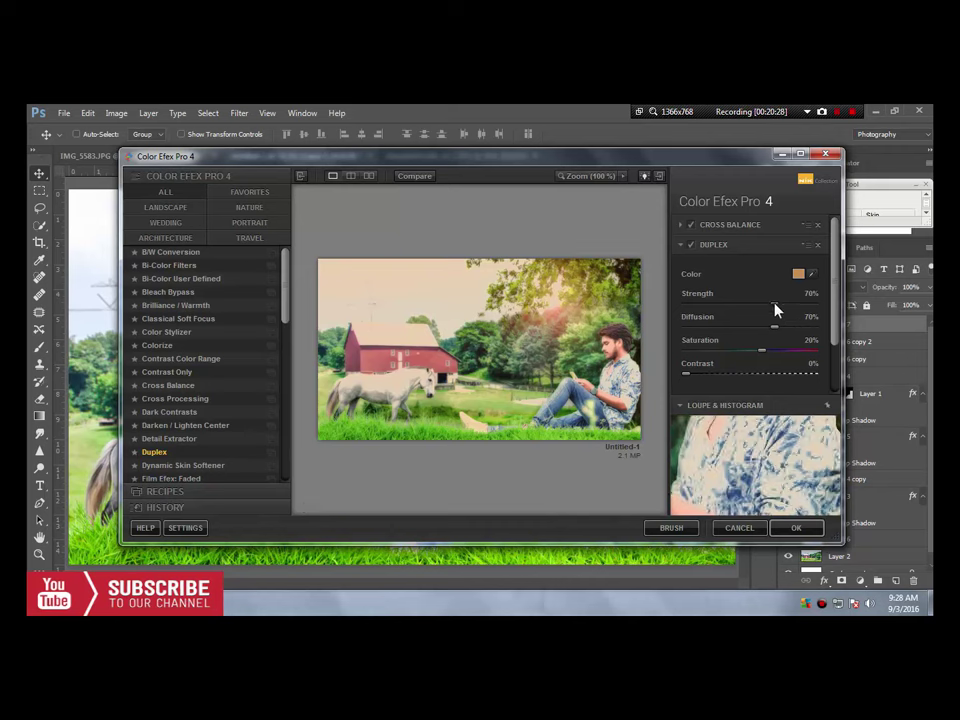
drag(775, 303, 752, 306)
mouse_move(756, 334)
mouse_down()
mouse_move(733, 334)
mouse_move(742, 357)
mouse_move(728, 355)
mouse_up()
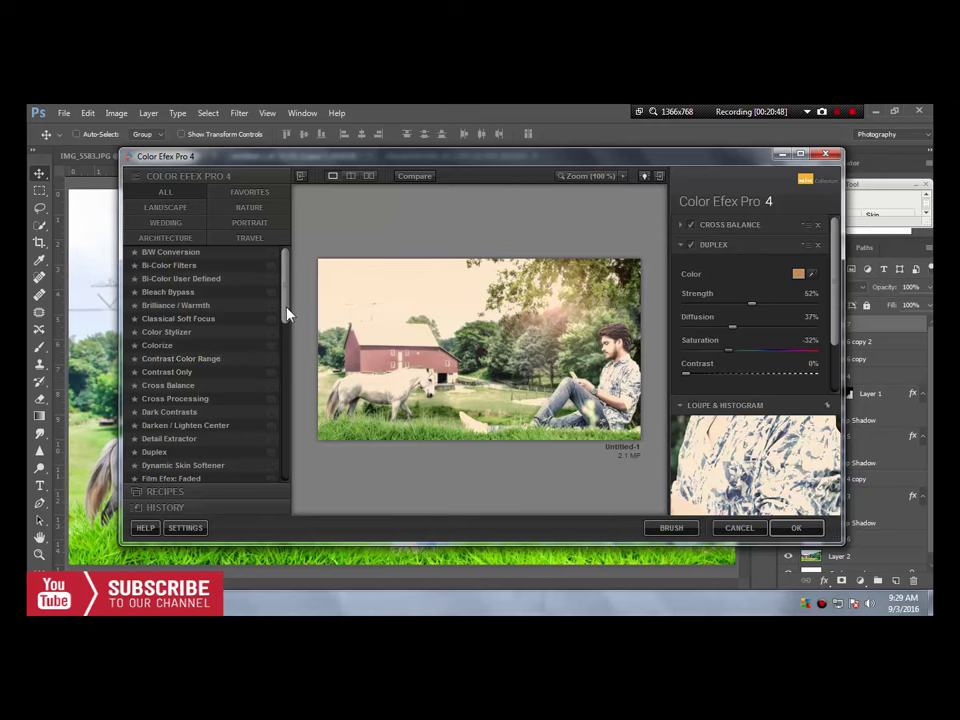
drag(287, 315, 287, 388)
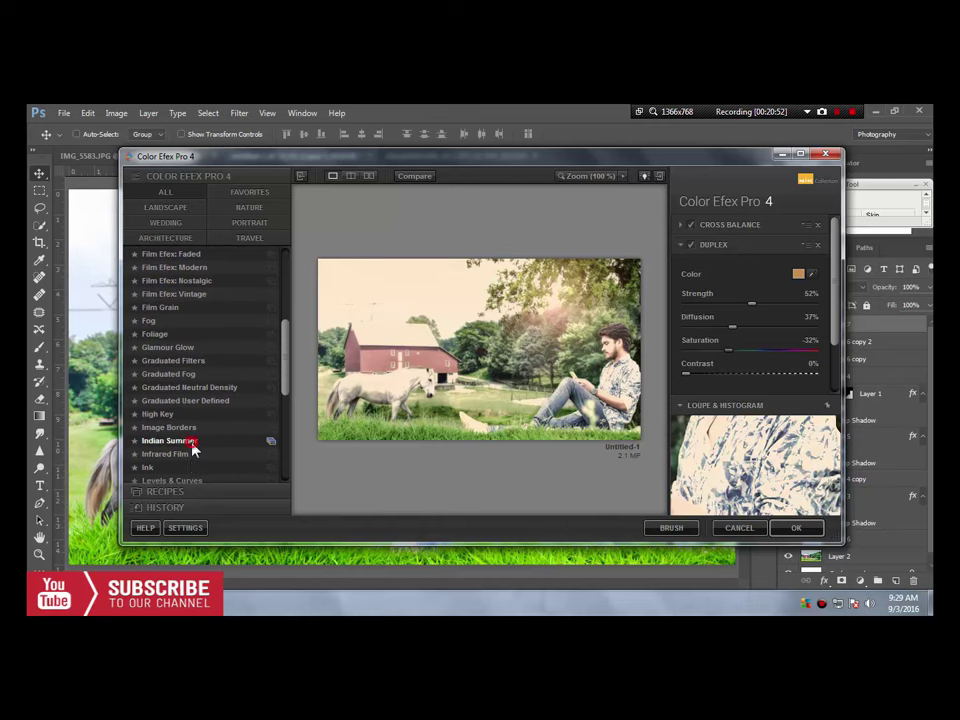
Replace Duplex with Indian Summer method 2, Enhance Foliage lowered to 37%
click(170, 441)
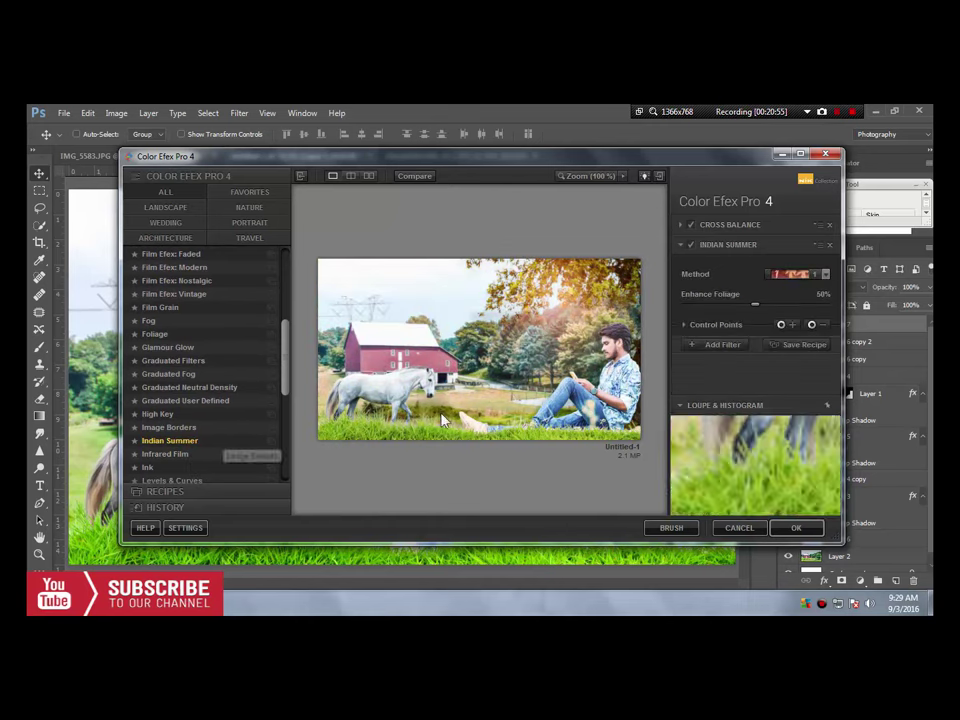
click(790, 274)
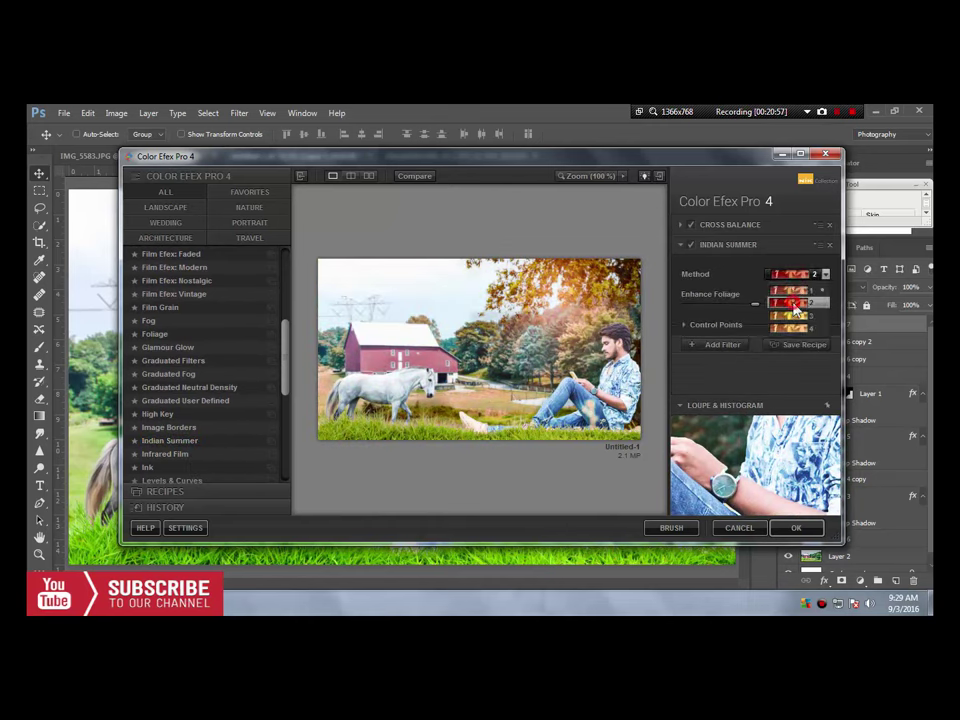
click(795, 303)
drag(754, 305, 762, 305)
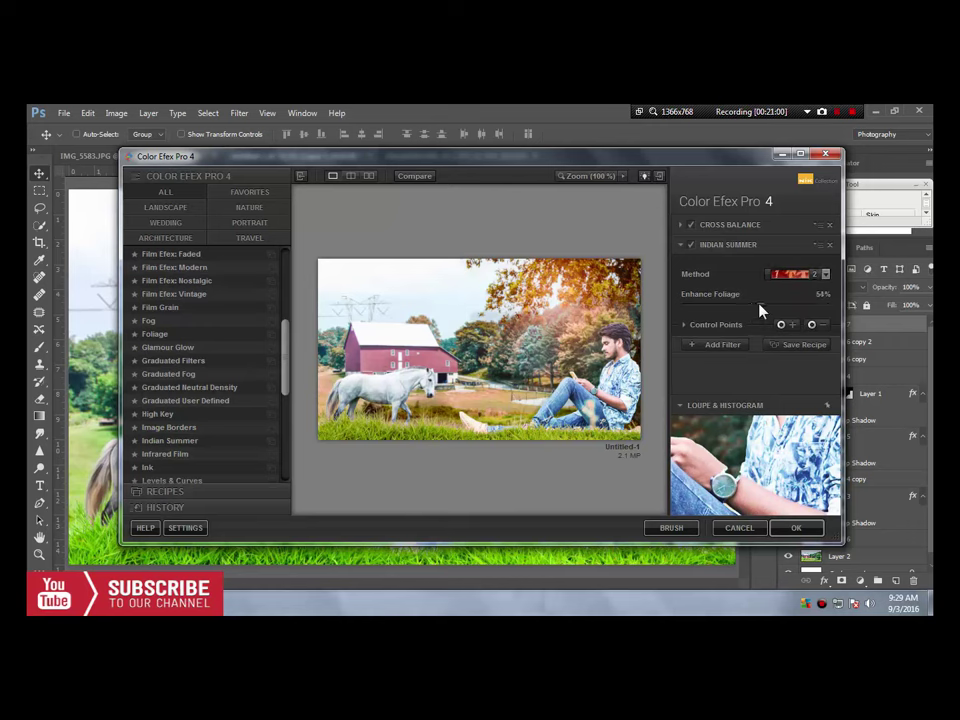
drag(762, 311, 723, 313)
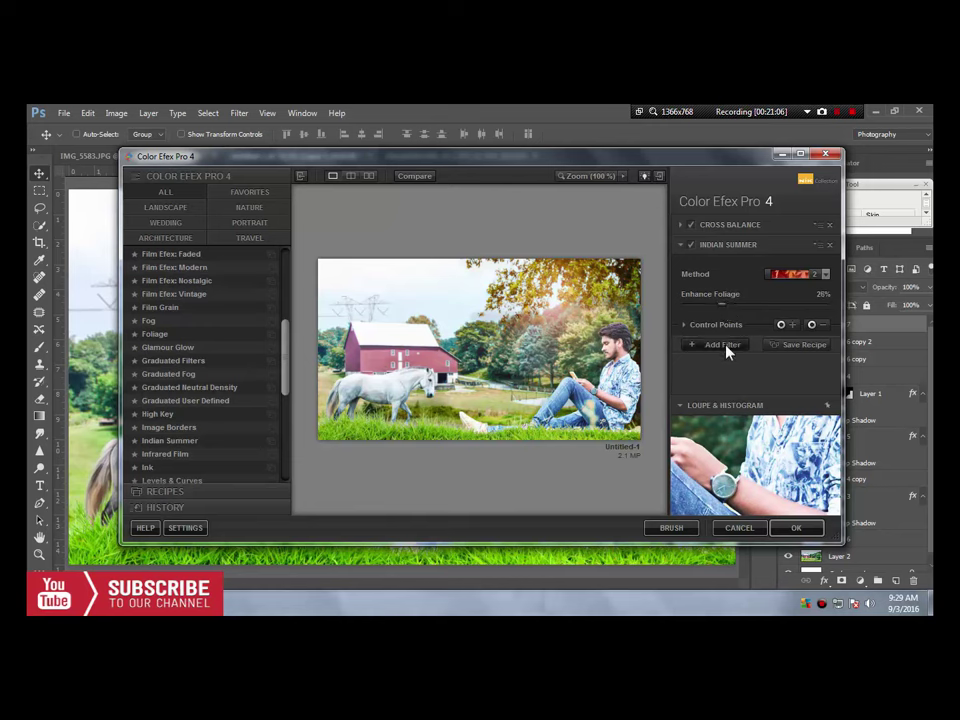
Add a Cross Processing filter using method B04 at 19% strength
click(727, 345)
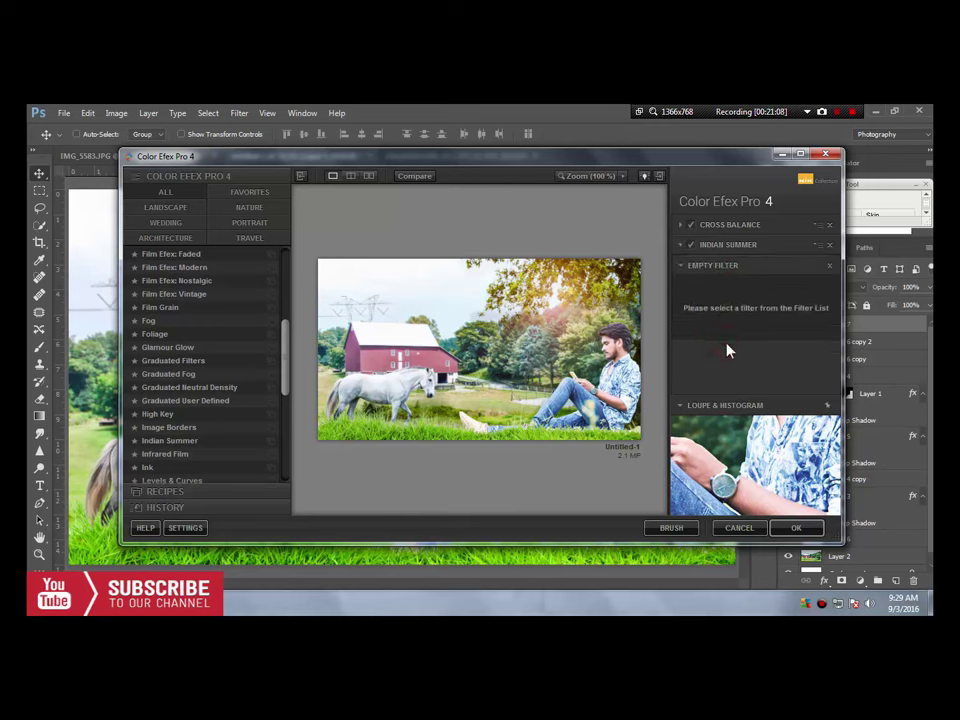
drag(285, 369, 284, 322)
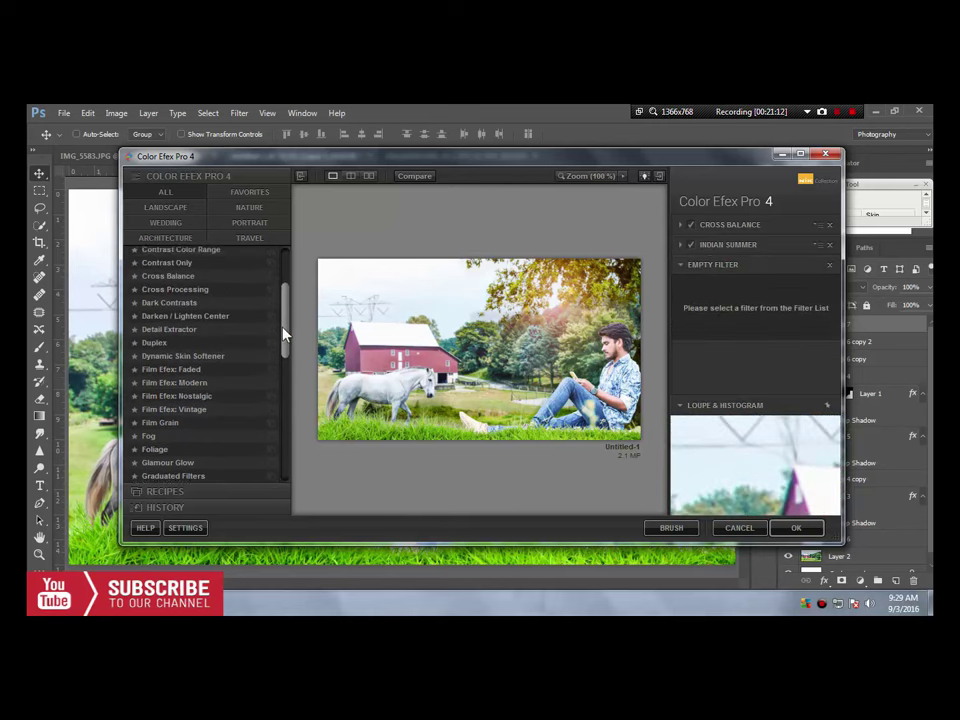
click(205, 311)
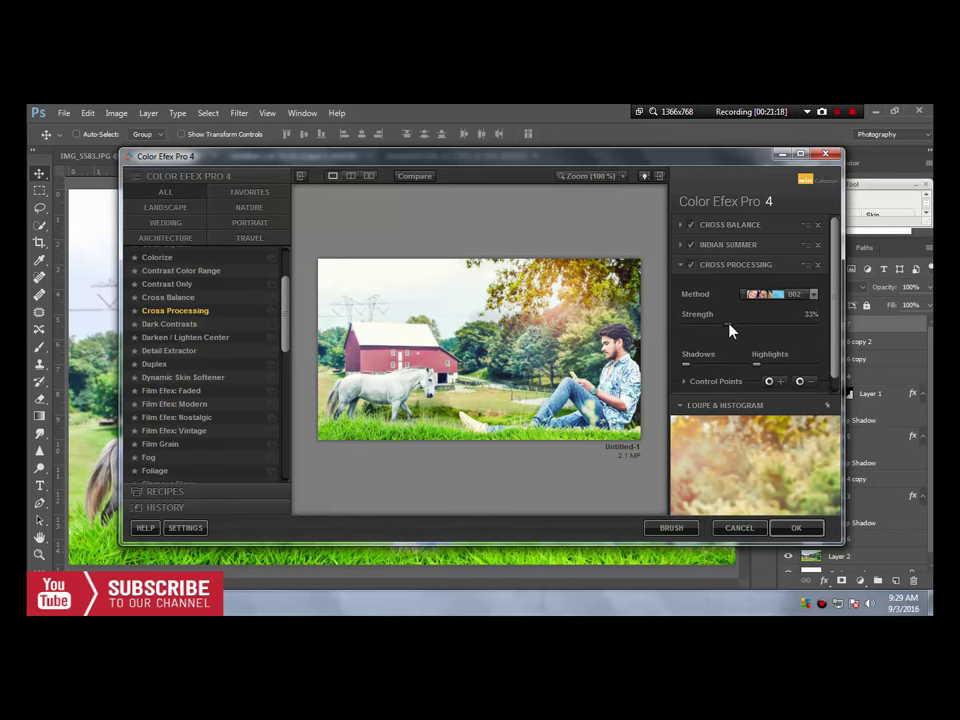
click(795, 294)
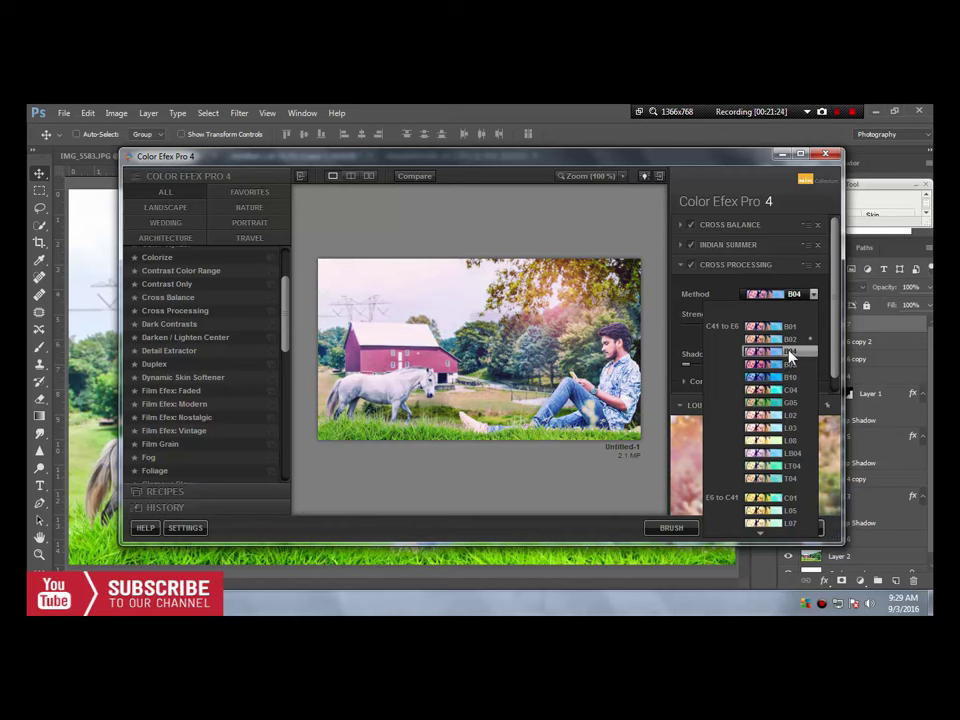
click(790, 353)
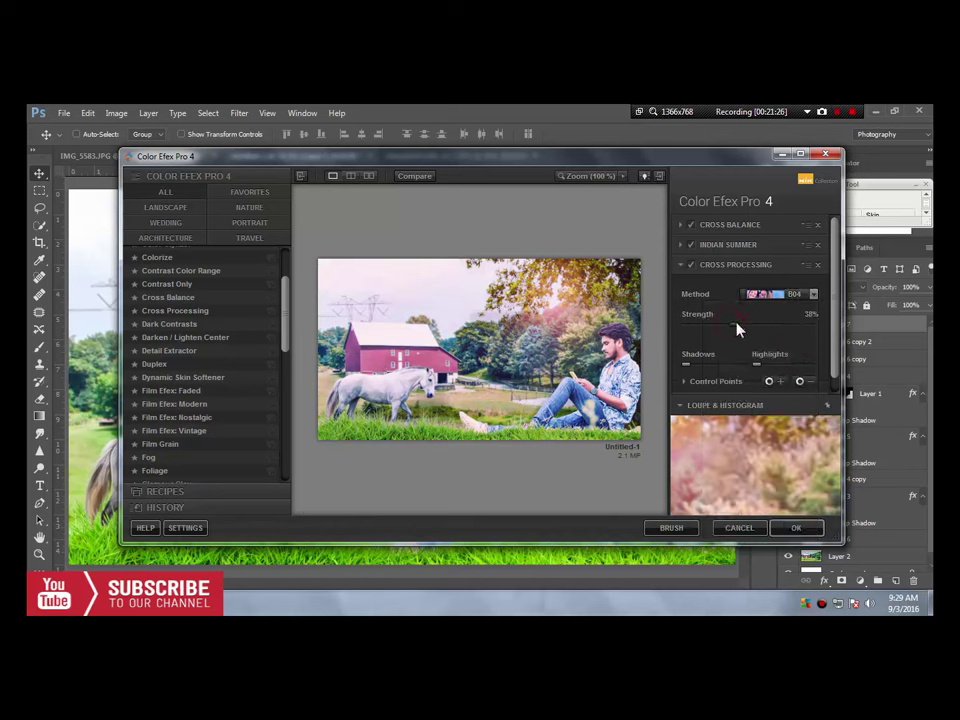
drag(738, 330, 716, 328)
scroll(800, 360, down, 2)
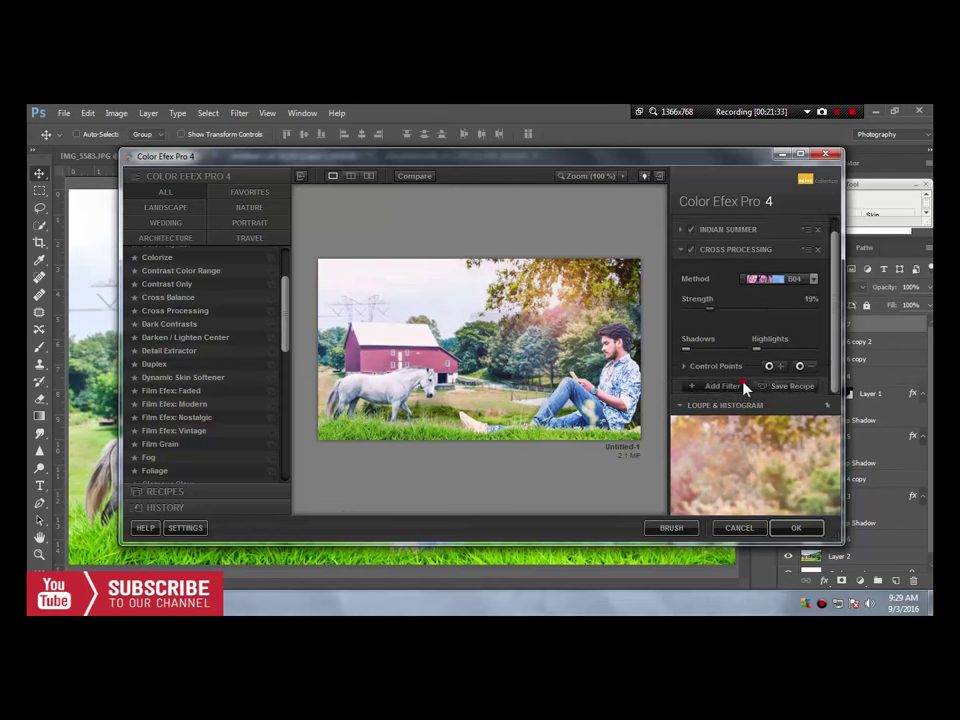
Add Detail Extractor as a fourth filter at 0% extraction and 10% contrast
click(745, 389)
drag(285, 321, 290, 323)
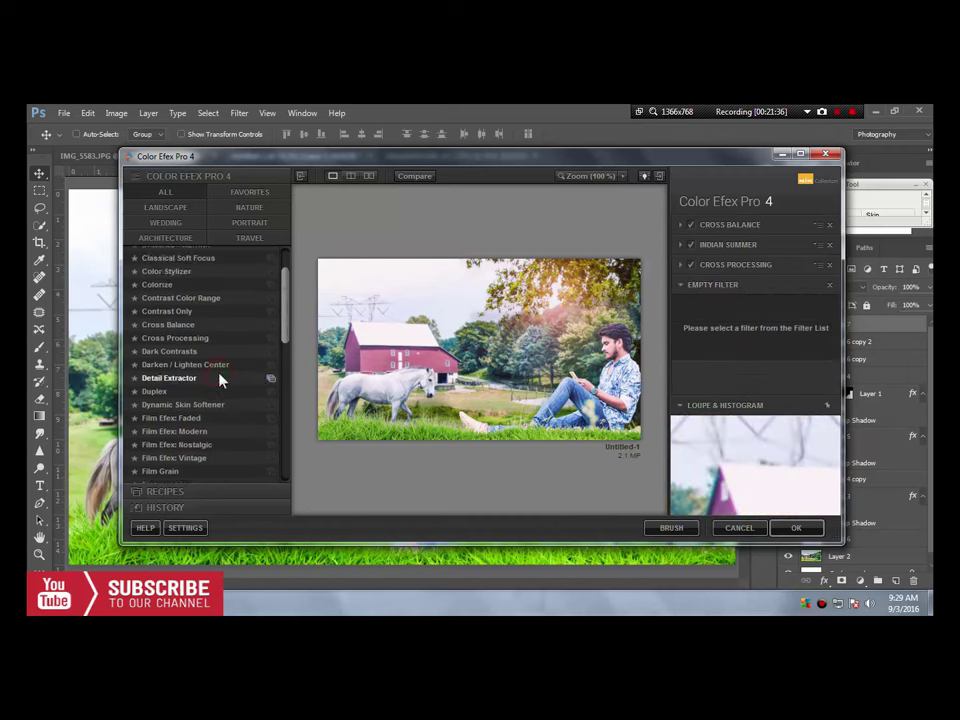
click(225, 381)
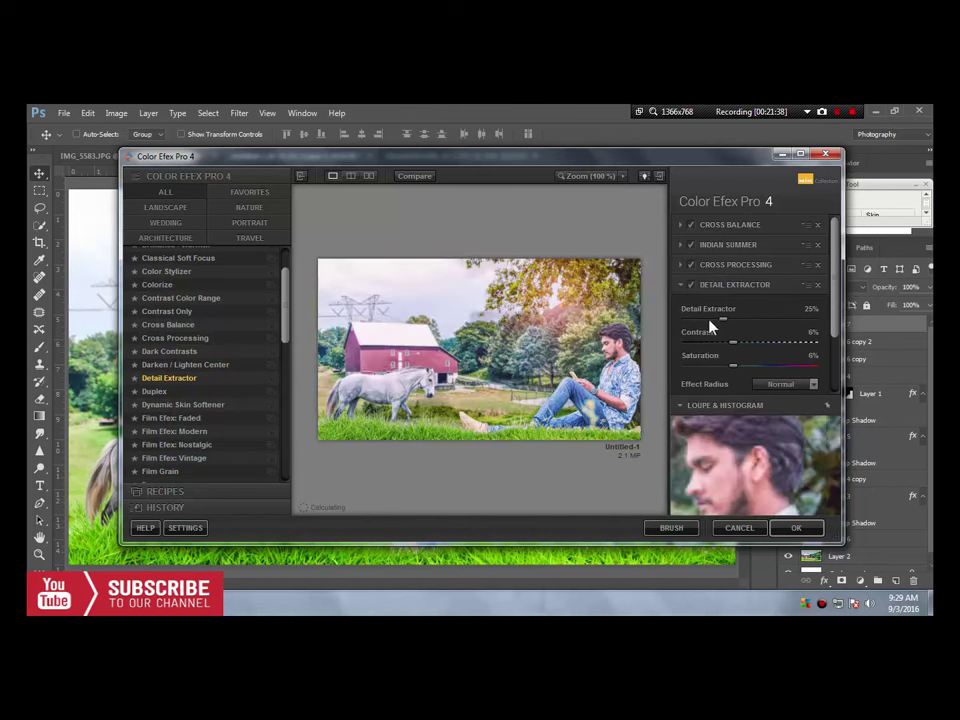
drag(723, 322, 679, 328)
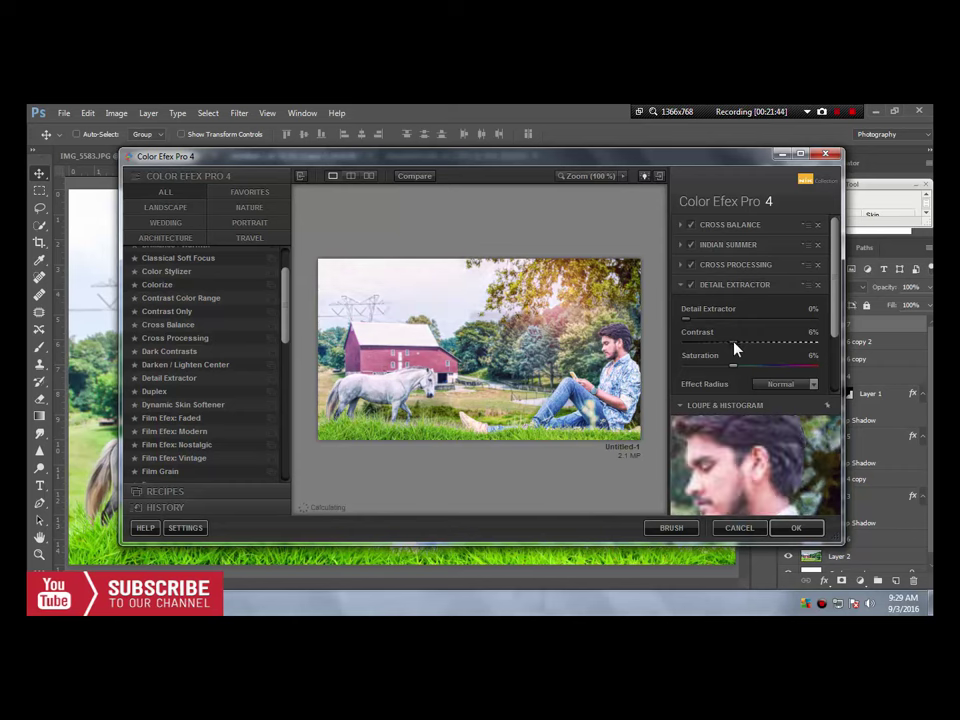
drag(733, 347, 742, 347)
mouse_move(737, 368)
mouse_down()
mouse_move(783, 369)
mouse_move(729, 344)
mouse_move(768, 373)
mouse_move(755, 374)
mouse_up()
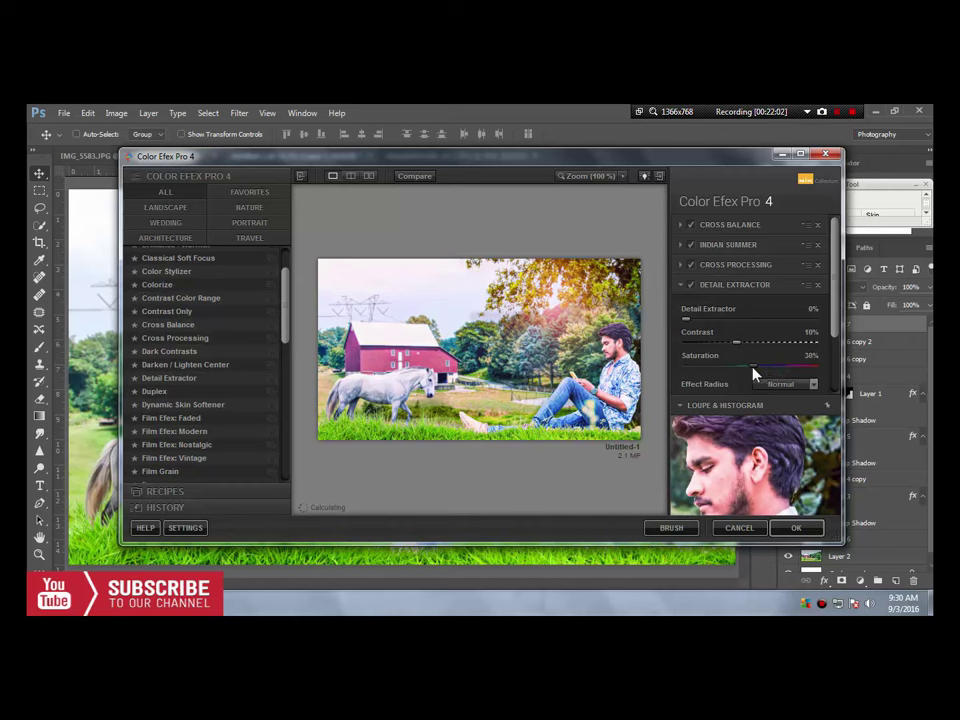
Set its saturation to 10% and apply the four-filter grade to the composite
click(798, 367)
mouse_move(798, 370)
mouse_down()
mouse_move(814, 371)
mouse_move(740, 372)
mouse_up()
drag(737, 372, 735, 372)
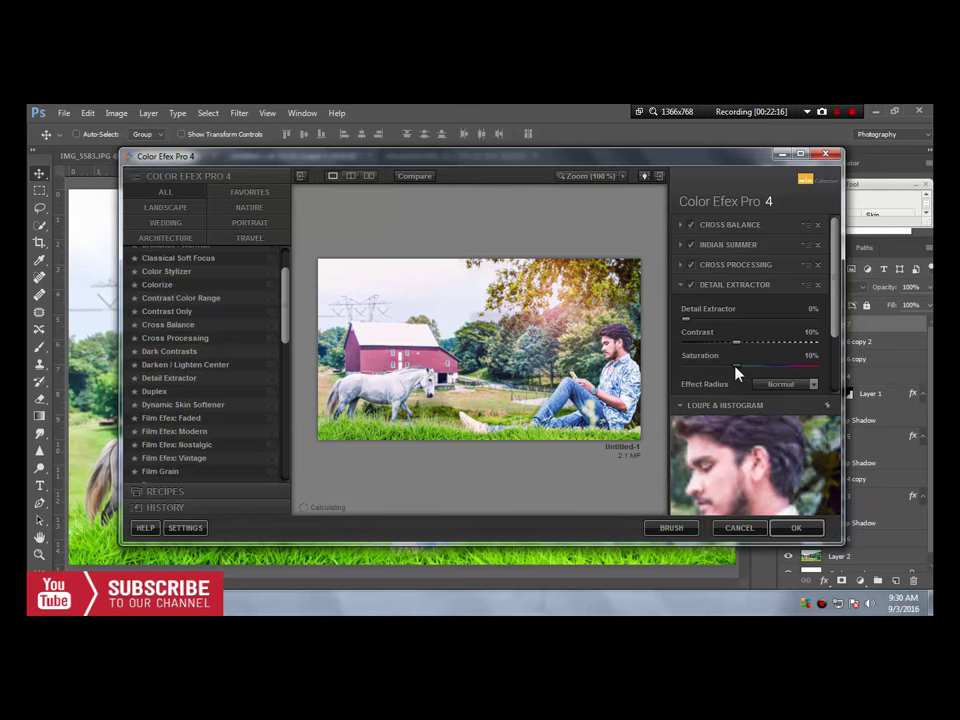
click(797, 529)
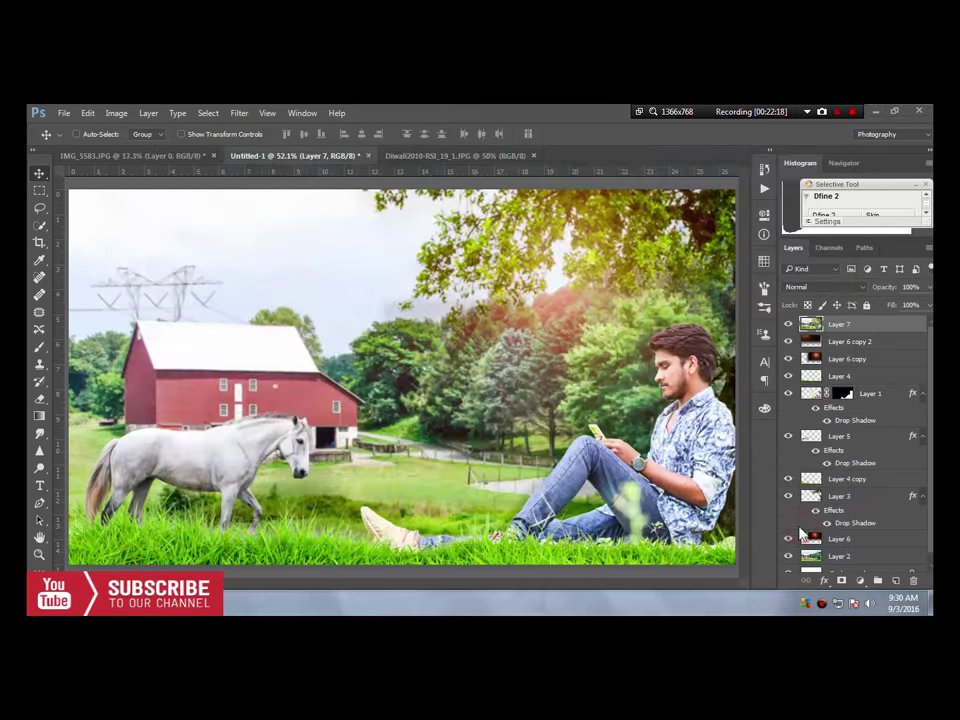
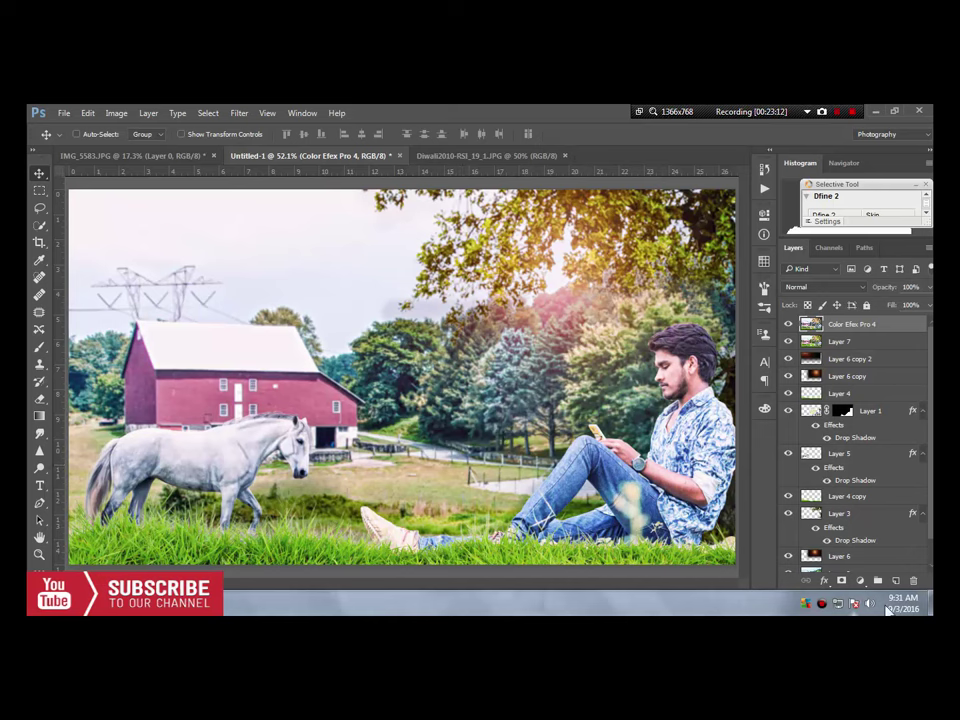
Add a Selective Color layer setting Reds to Cyan -23, Magenta -20, Yellow +32
click(860, 580)
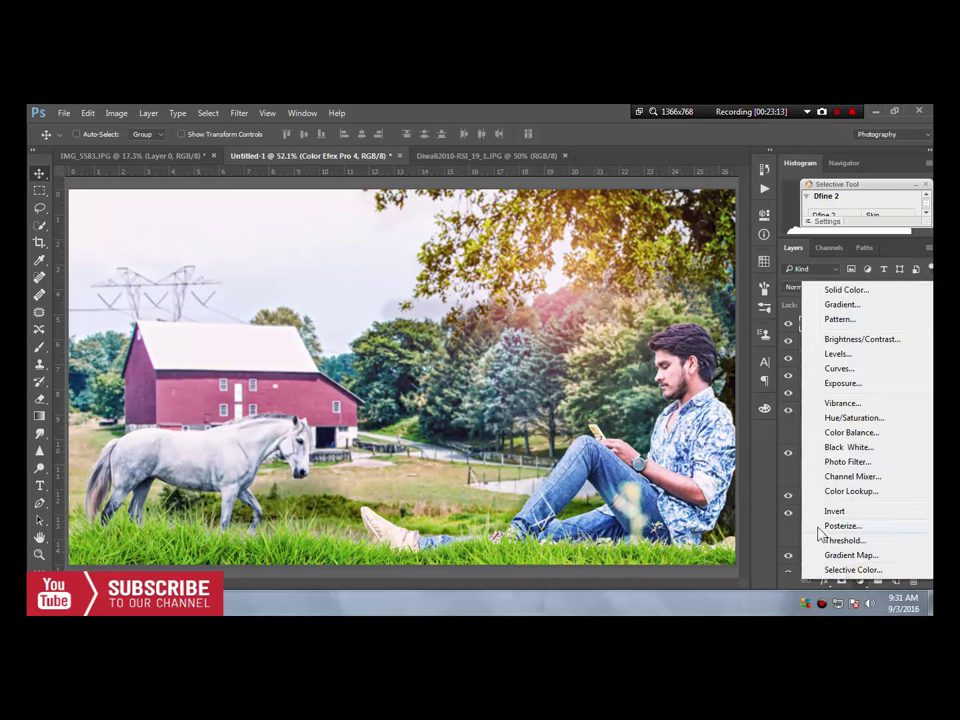
click(855, 571)
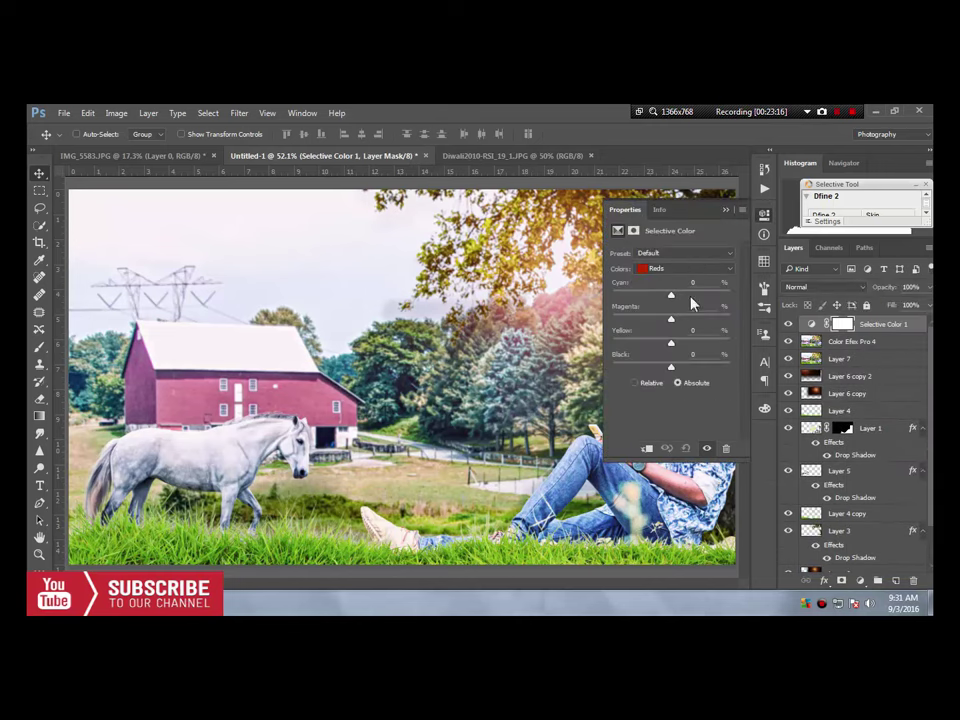
mouse_move(674, 300)
mouse_down()
mouse_move(686, 302)
mouse_move(657, 302)
mouse_up()
mouse_move(670, 322)
mouse_down()
mouse_move(640, 324)
mouse_move(659, 329)
mouse_up()
drag(673, 342, 687, 346)
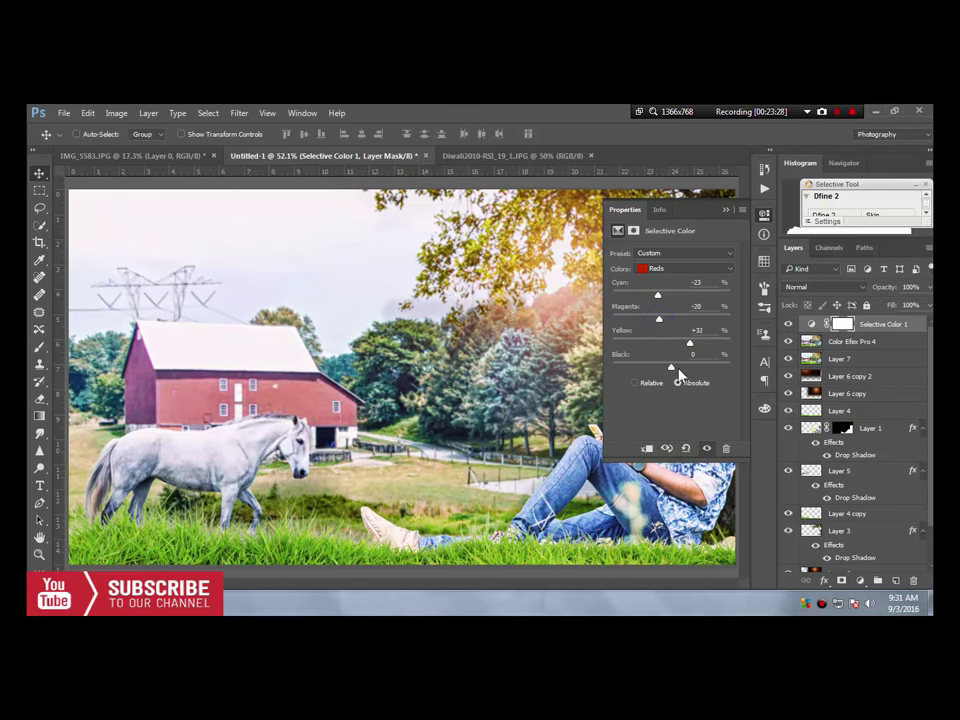
click(725, 210)
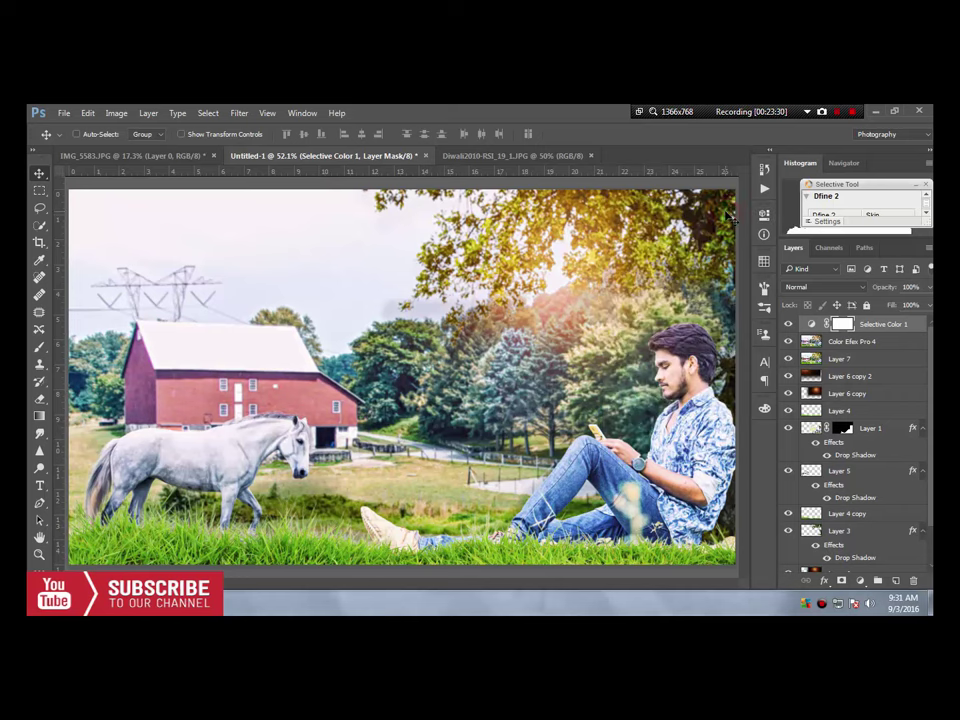
Change Selective Color 1's Reds to Cyan -11, Magenta -9, Yellow +11, Black -7
click(815, 324)
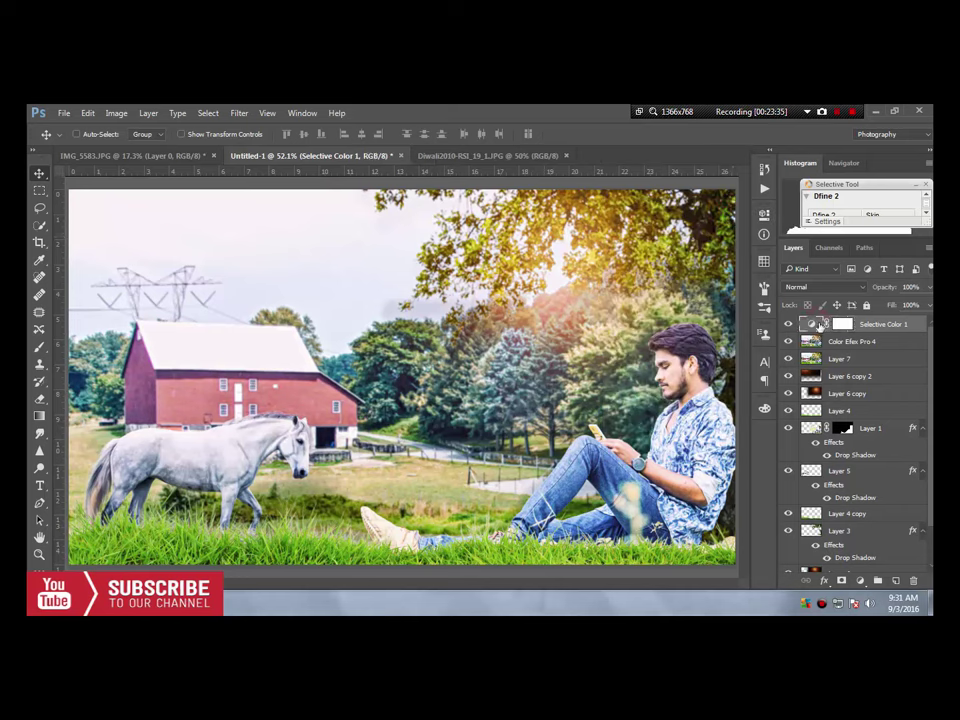
double_click(816, 325)
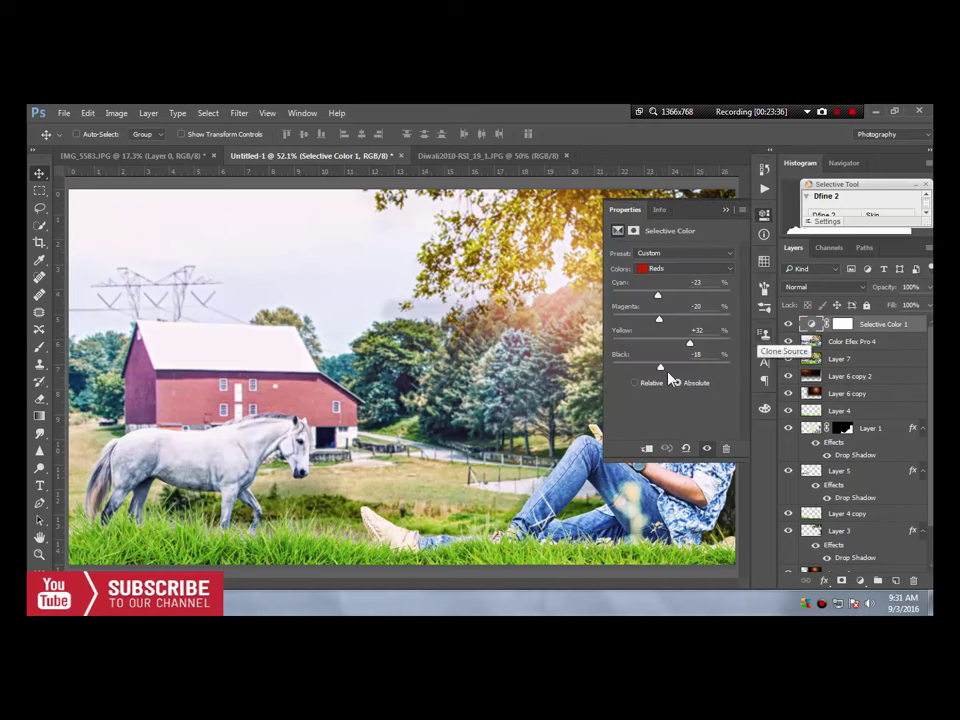
mouse_move(691, 343)
mouse_down()
mouse_move(681, 351)
mouse_move(664, 295)
mouse_up()
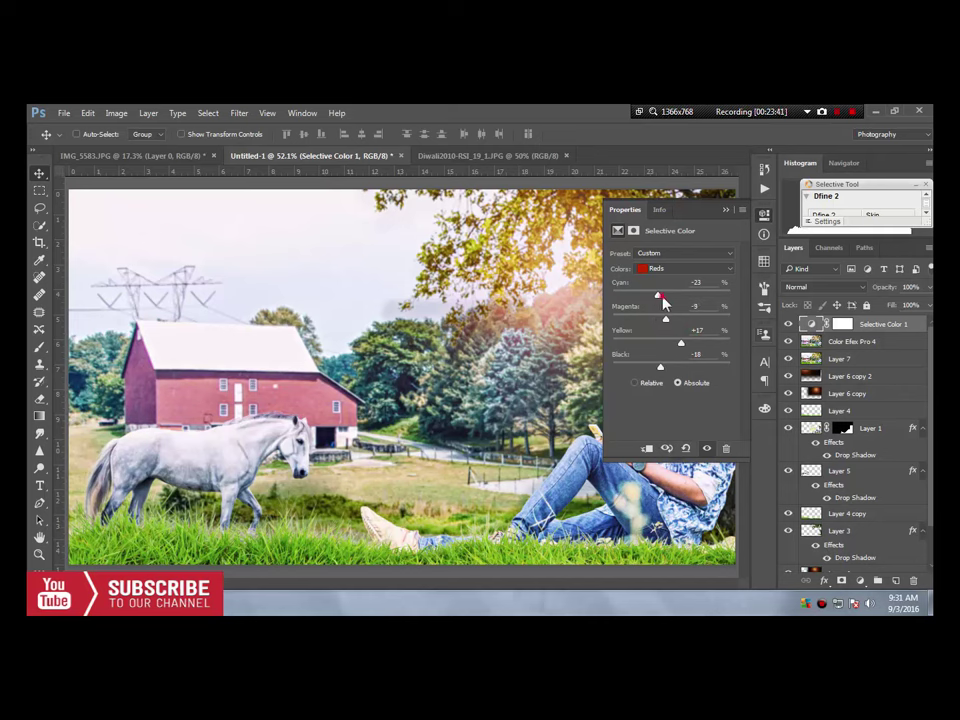
click(668, 366)
drag(681, 344, 679, 344)
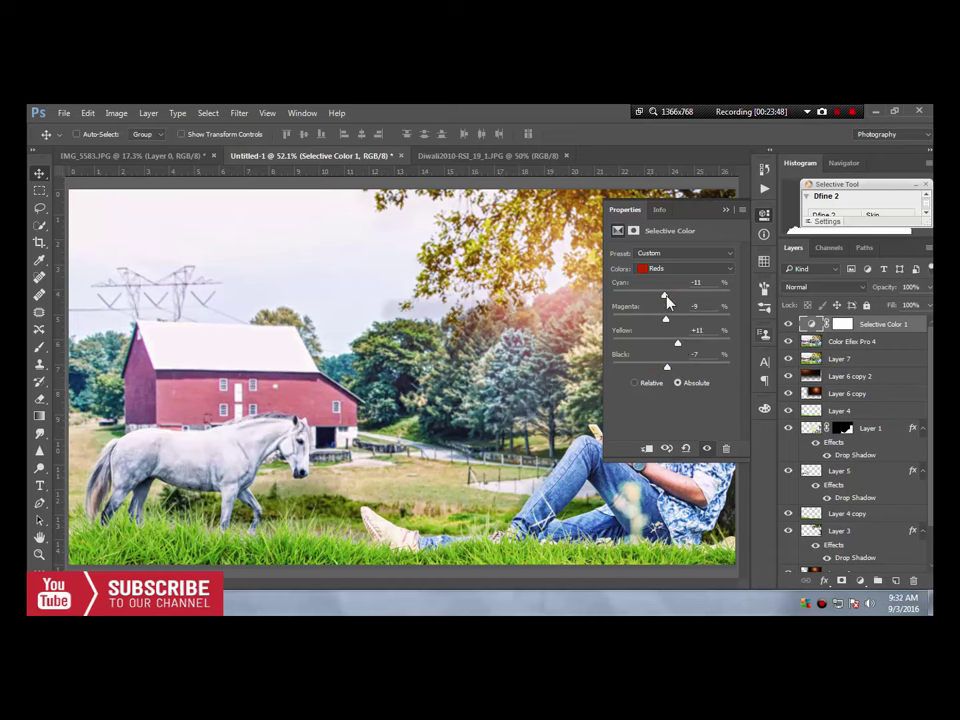
click(667, 295)
click(726, 211)
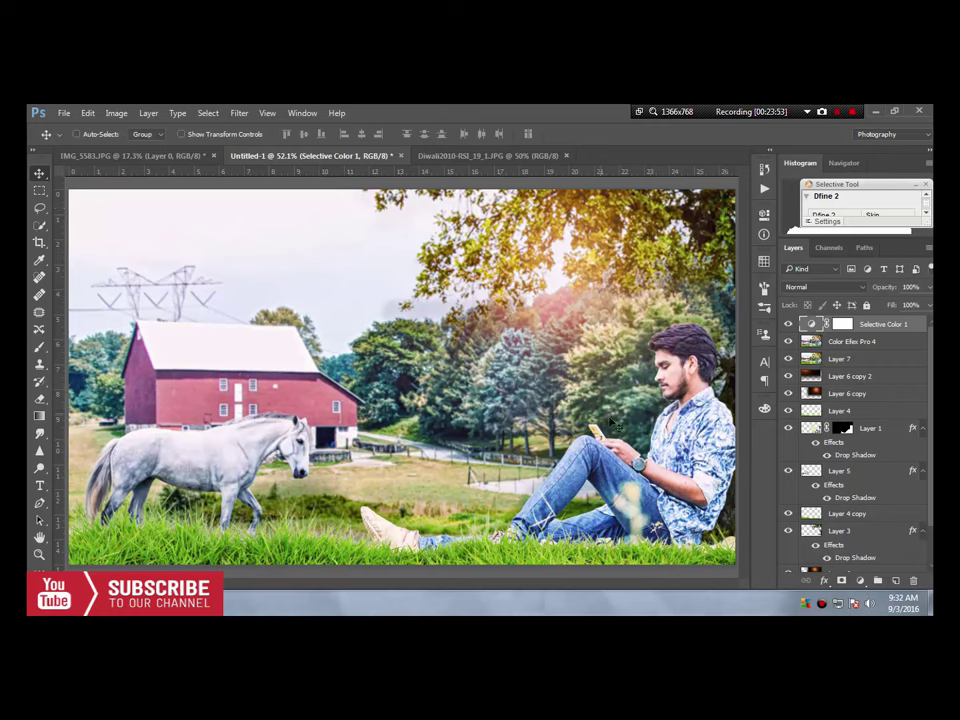
Save the composite to the Desktop as JPEG 'Untitled-ss ss horse' with default JPEG options
click(64, 113)
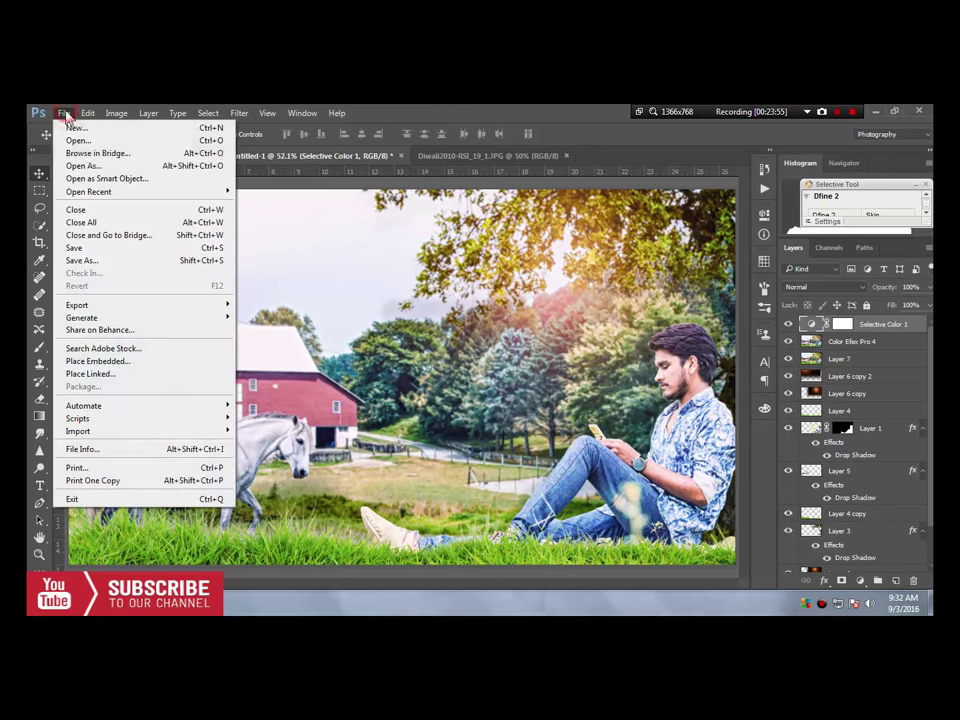
click(96, 261)
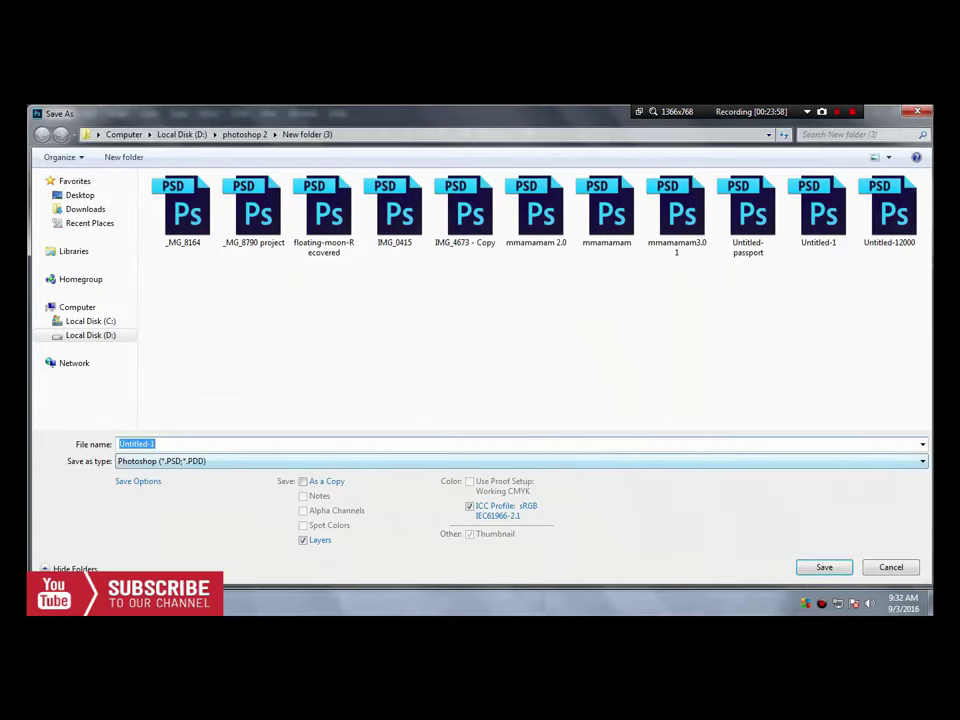
click(82, 195)
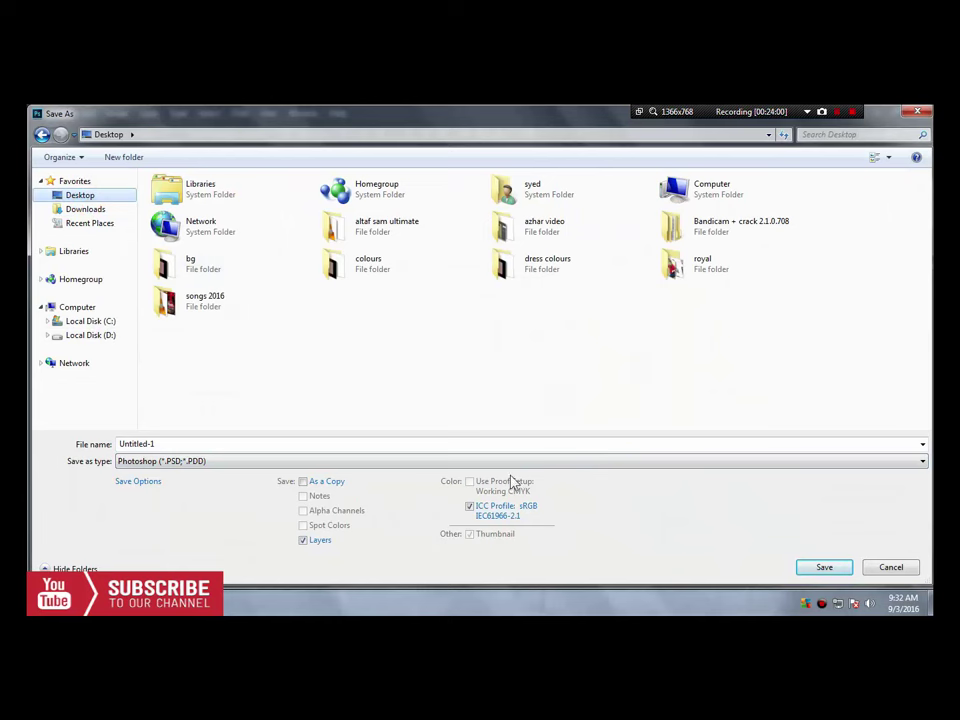
click(574, 466)
click(155, 335)
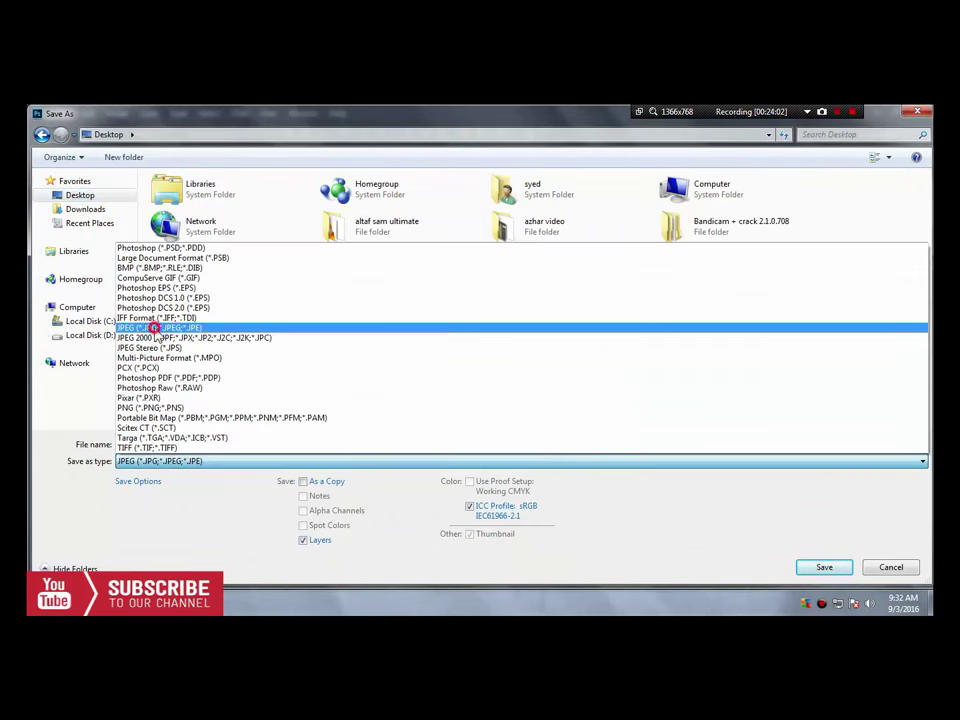
double_click(254, 443)
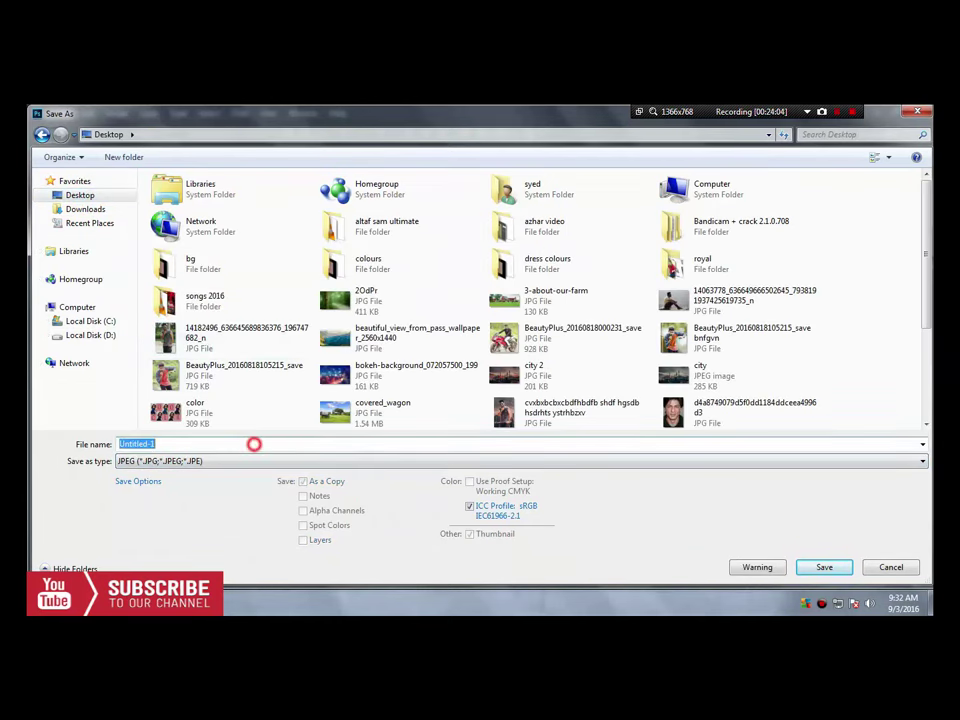
text(ss)
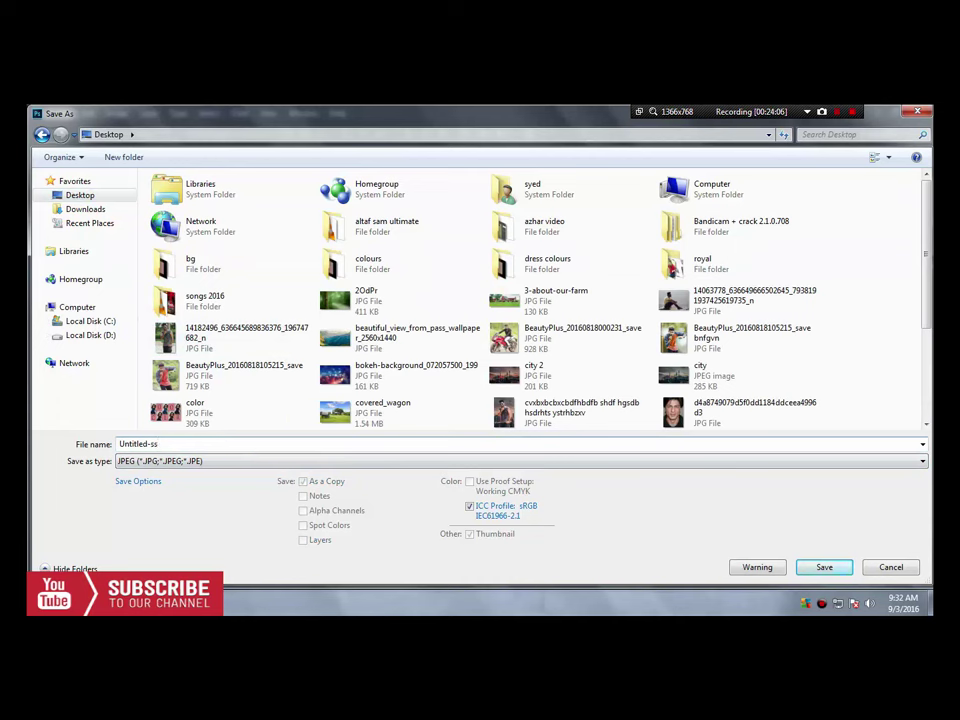
text( ss hors)
text(e)
click(823, 567)
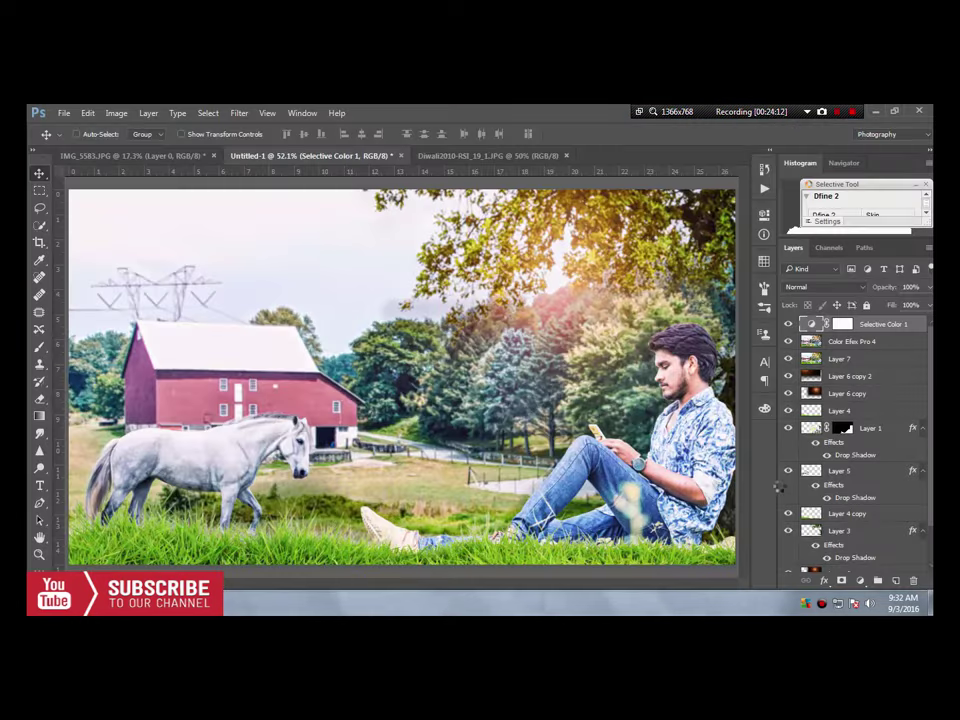
click(562, 228)
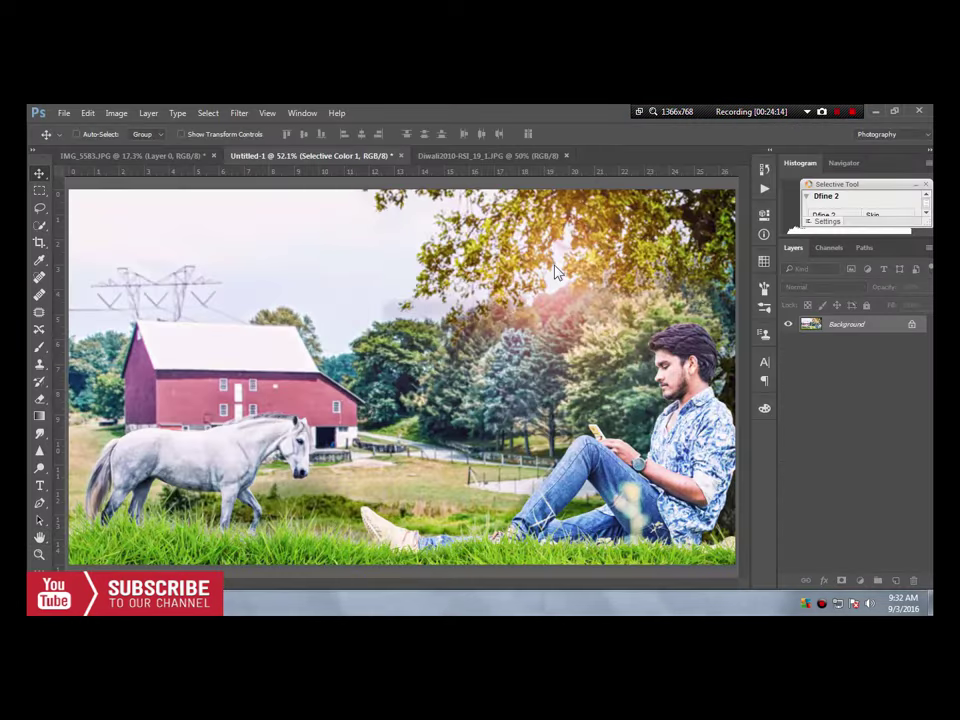